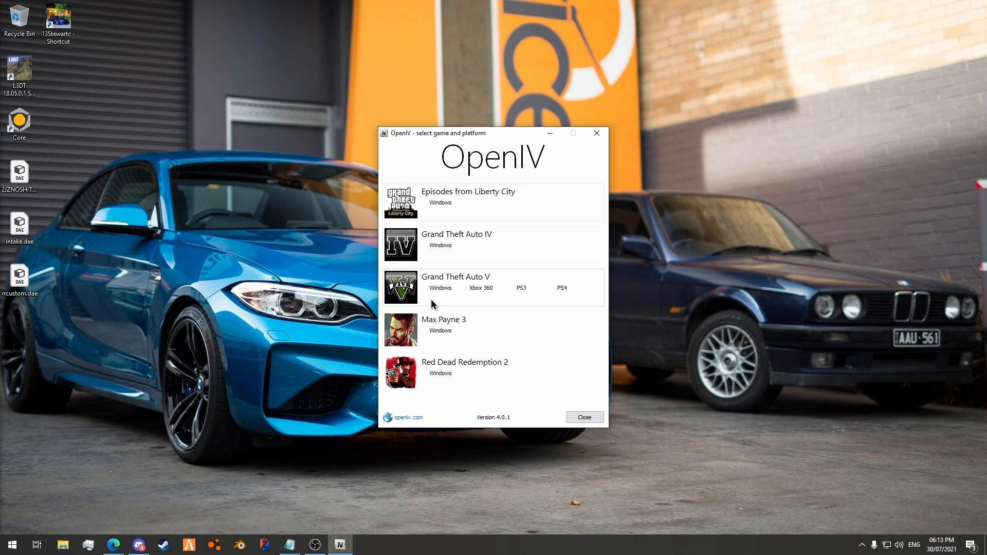
Step: Load the Windows version of Grand Theft Auto V and search all its files for kuruma_hi
{"action": "left_click", "coordinate": [440, 288]}
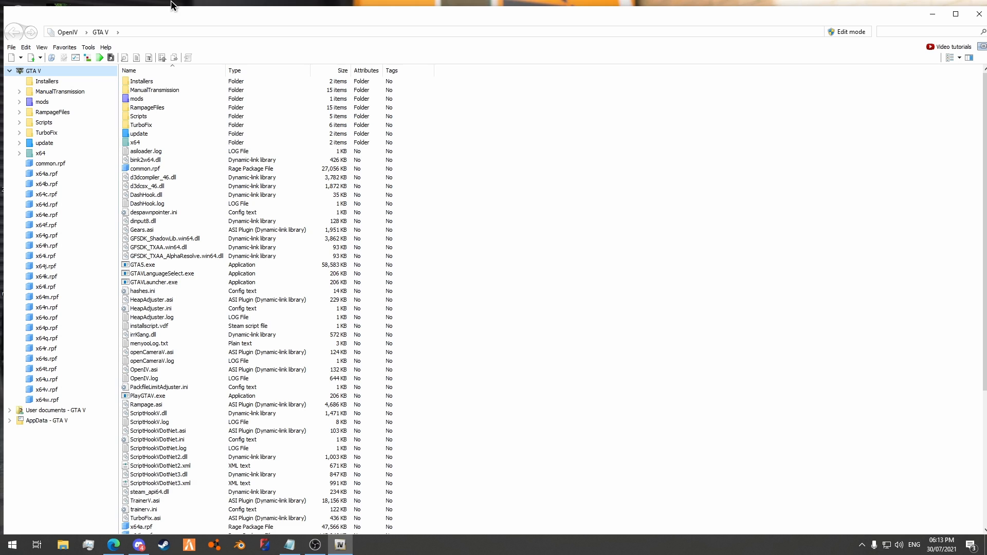
{"action": "double_click", "coordinate": [162, 11]}
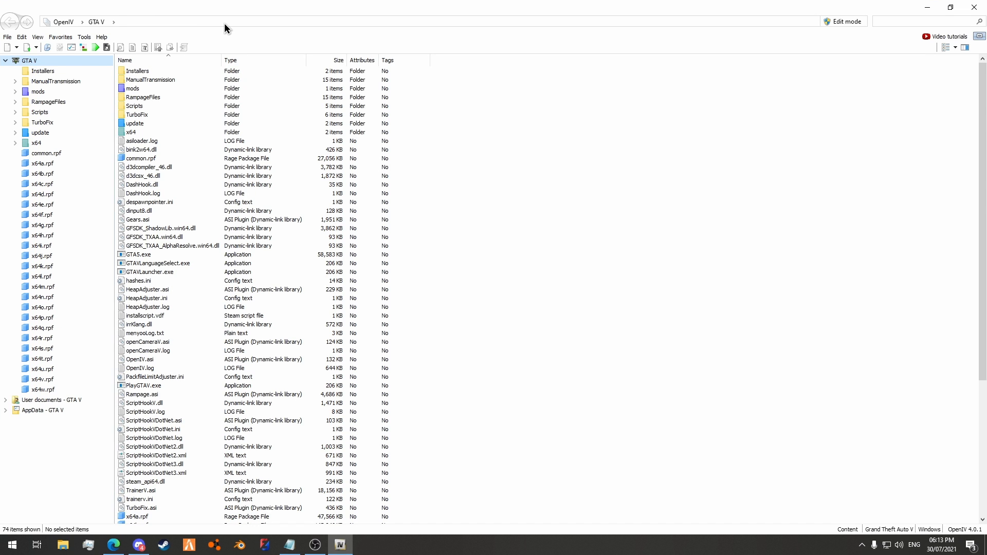
{"action": "key", "text": "ctrl+f"}
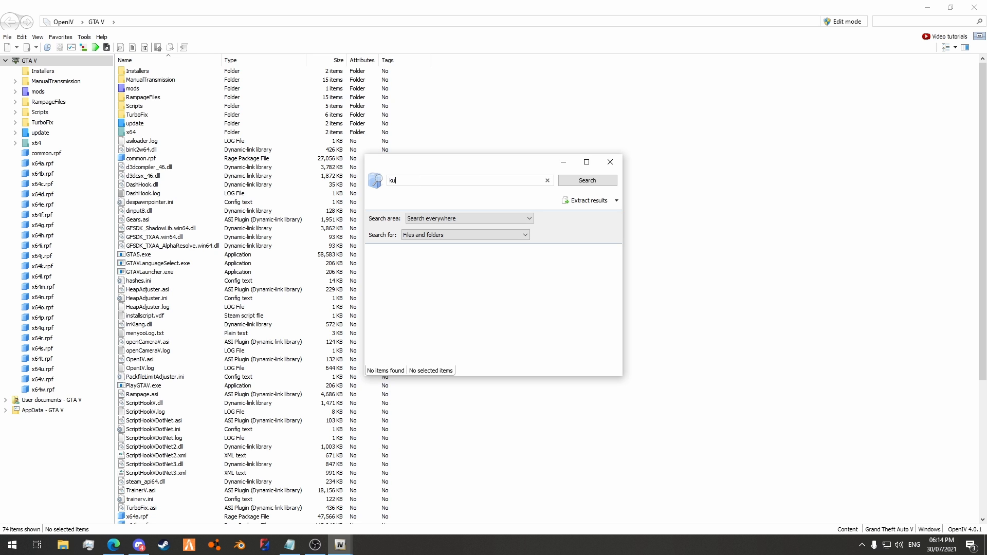
{"action": "type", "text": "kuruma_hi"}
{"action": "key", "text": "Return"}
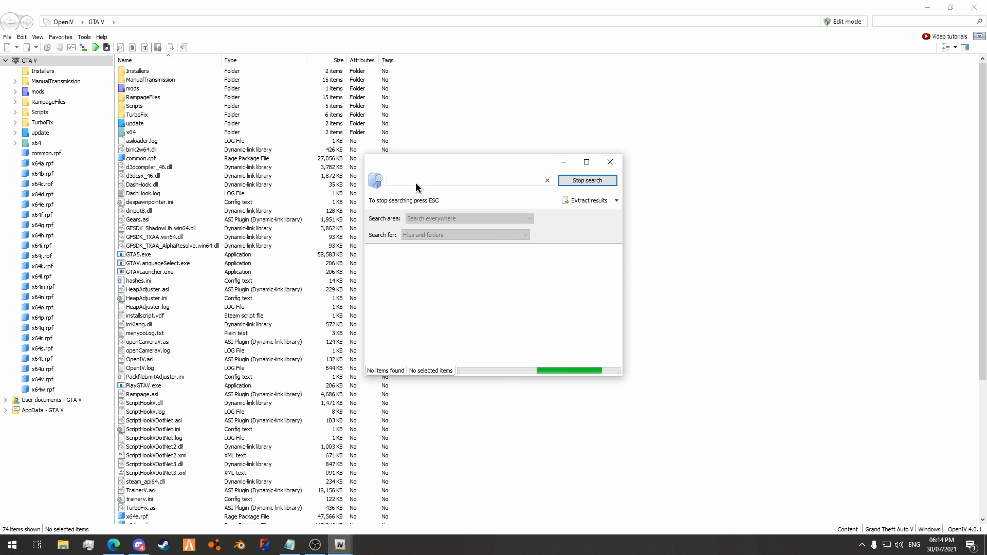
Step: Open the update copy of kuruma_hi.yft in patchday25ng's vehicles.rpf and select all four kuruma files there
{"action": "left_click_drag", "start_coordinate": [623, 286], "coordinate": [986, 286]}
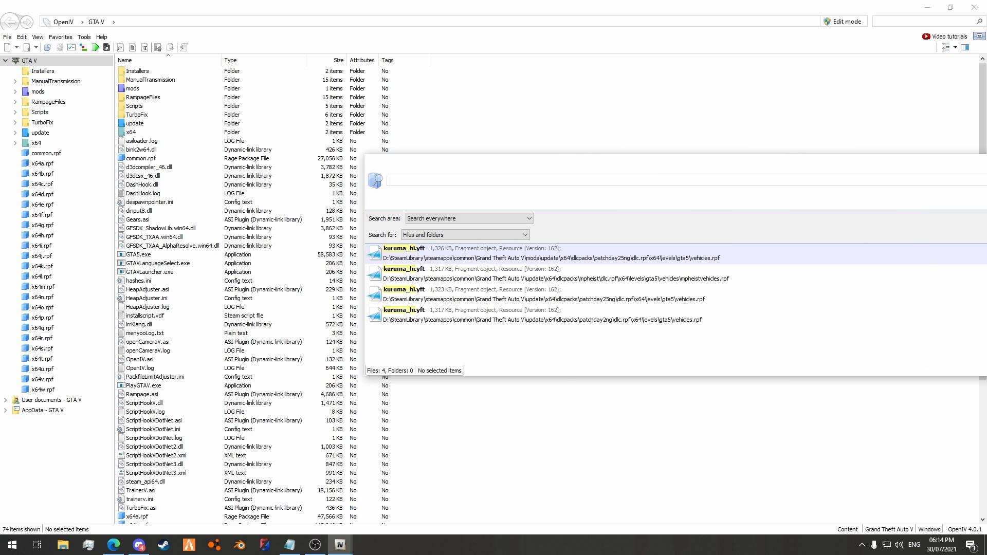
{"action": "left_click", "coordinate": [618, 303]}
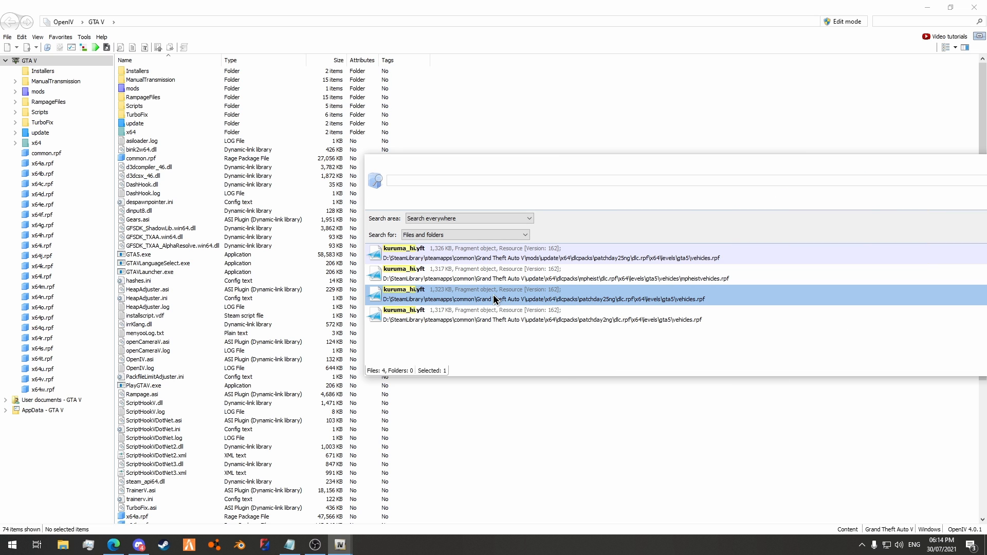
{"action": "double_click", "coordinate": [496, 299]}
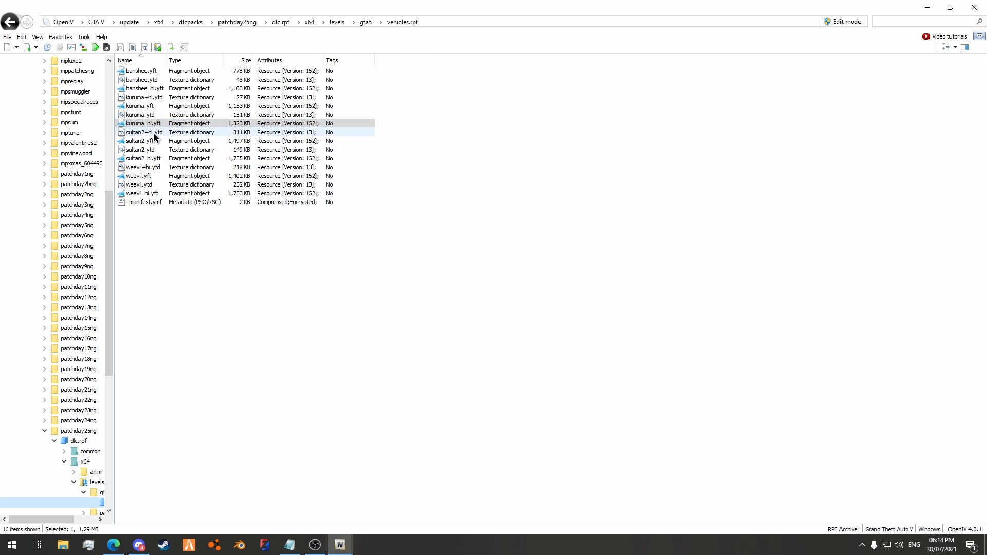
{"action": "left_click", "coordinate": [147, 99], "text": "shift"}
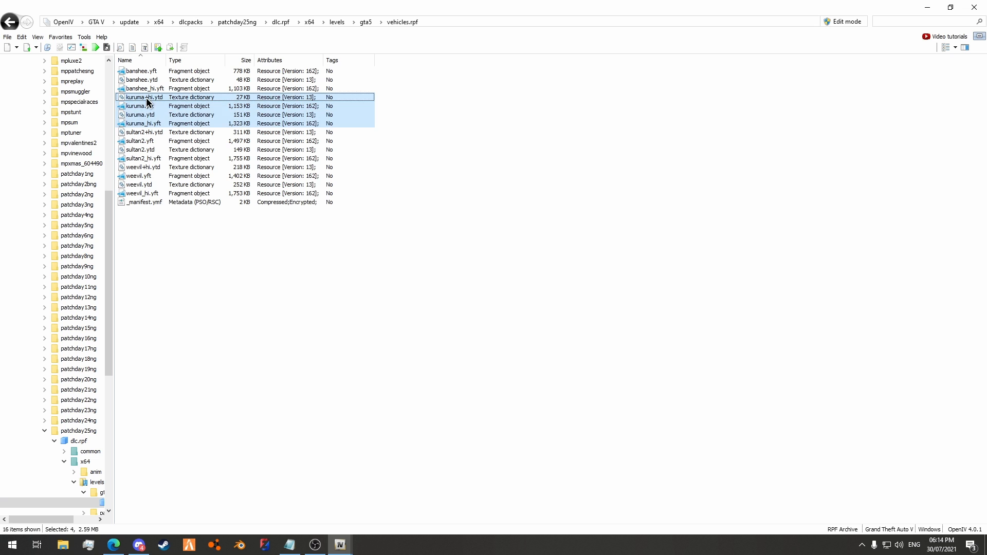
Step: Switch to File Explorer and open the Maibatsu folder under Zmodeler Projects, Lore Friendly
{"action": "left_click", "coordinate": [63, 546]}
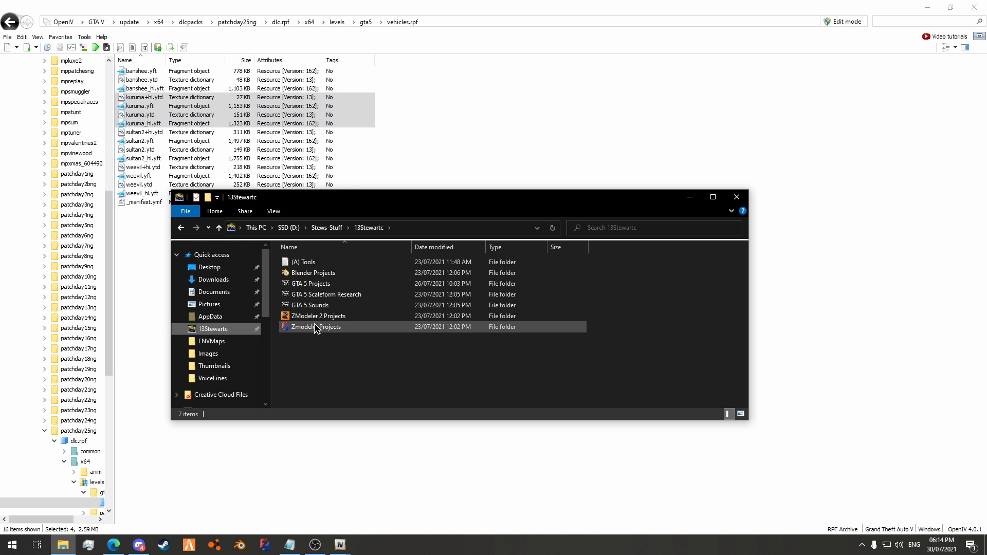
{"action": "double_click", "coordinate": [316, 327]}
{"action": "double_click", "coordinate": [307, 262]}
{"action": "left_click", "coordinate": [321, 339]}
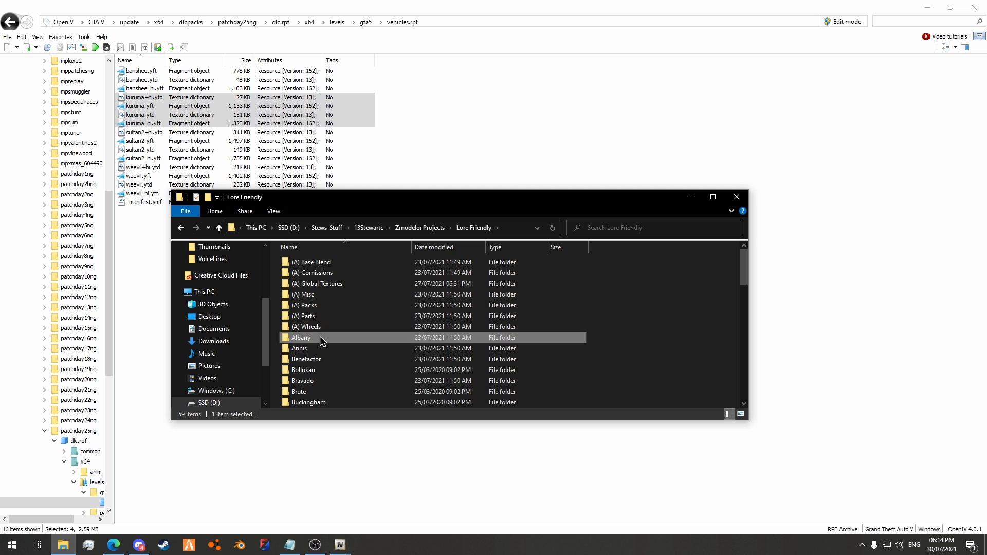
{"action": "key", "text": "m"}
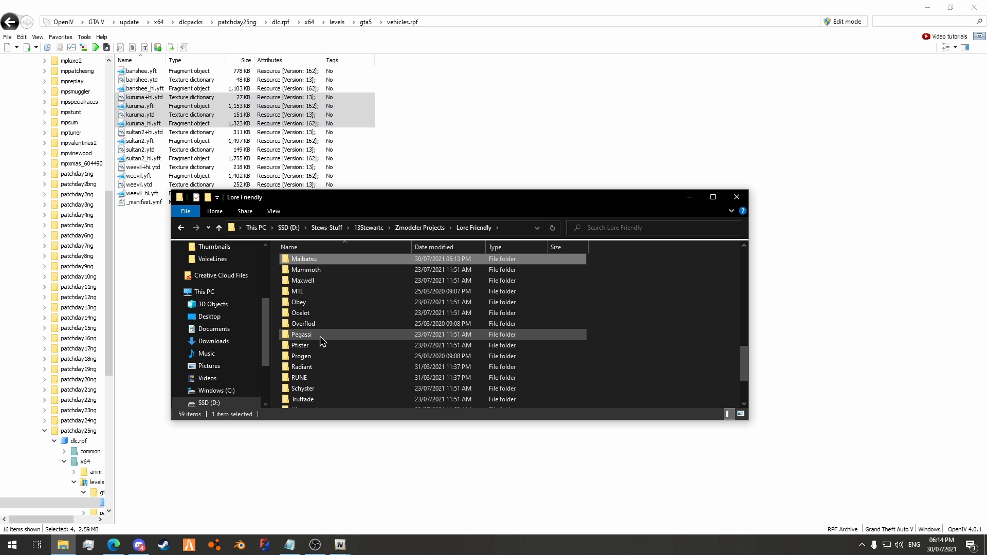
{"action": "double_click", "coordinate": [301, 260]}
Step: Create a folder named "Kuruma but not bulletproof" inside Maibatsu and open it
{"action": "right_click", "coordinate": [335, 377]}
{"action": "mouse_move", "coordinate": [374, 500]}
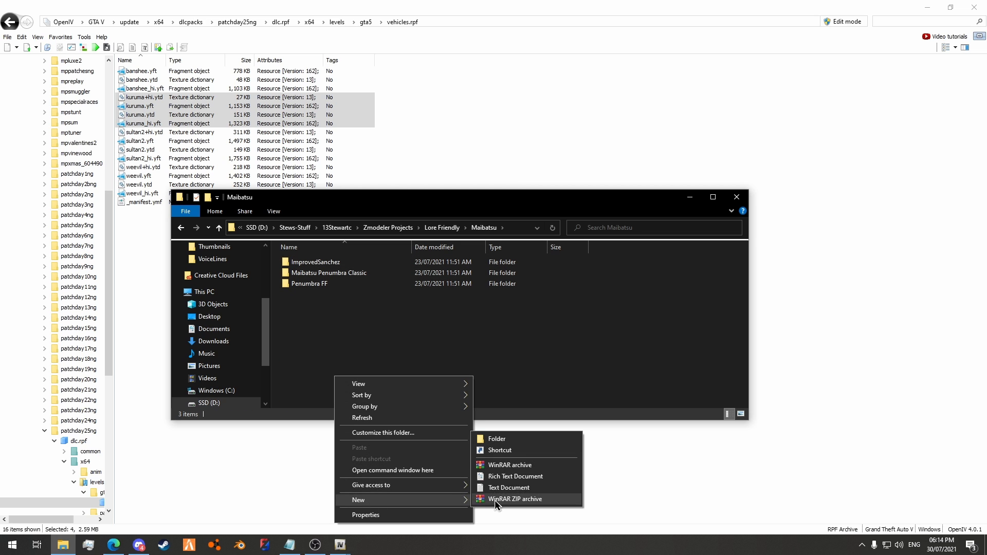
{"action": "left_click", "coordinate": [497, 438]}
{"action": "type", "text": "K"}
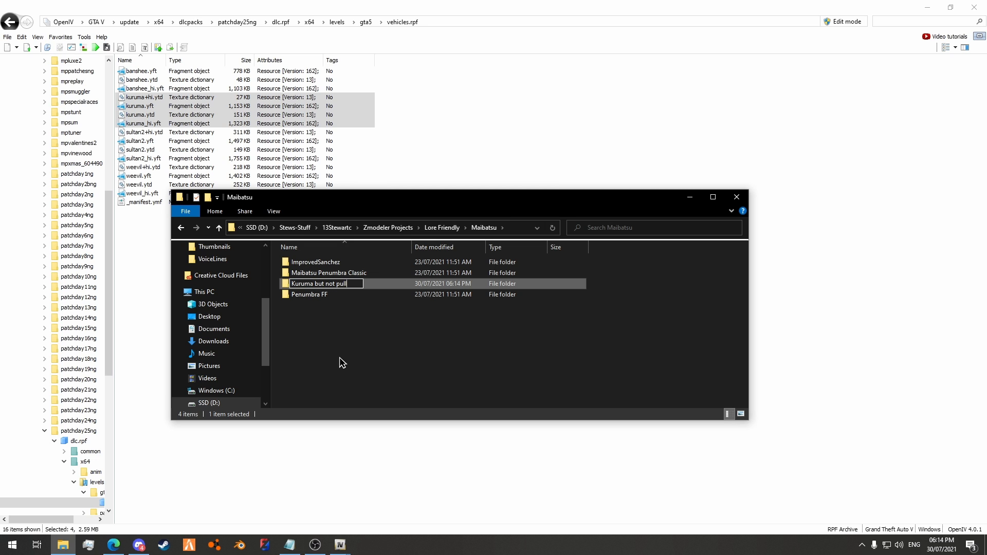
{"action": "type", "text": "uruma but not bulletproof"}
{"action": "key", "text": "Return"}
{"action": "key", "text": "Return"}
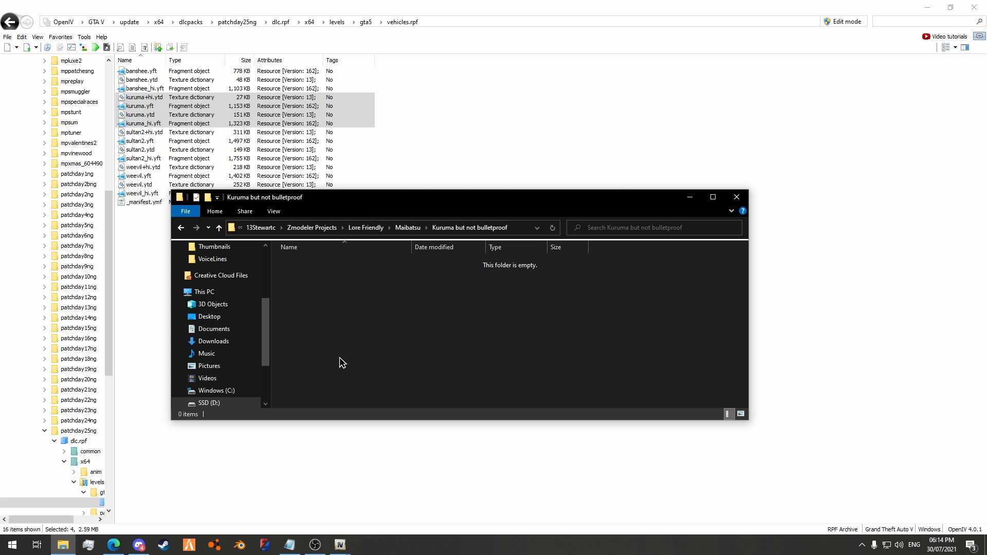
Step: Create a subfolder named Models in the Kuruma but not bulletproof folder
{"action": "right_click", "coordinate": [360, 323]}
{"action": "mouse_move", "coordinate": [466, 458]}
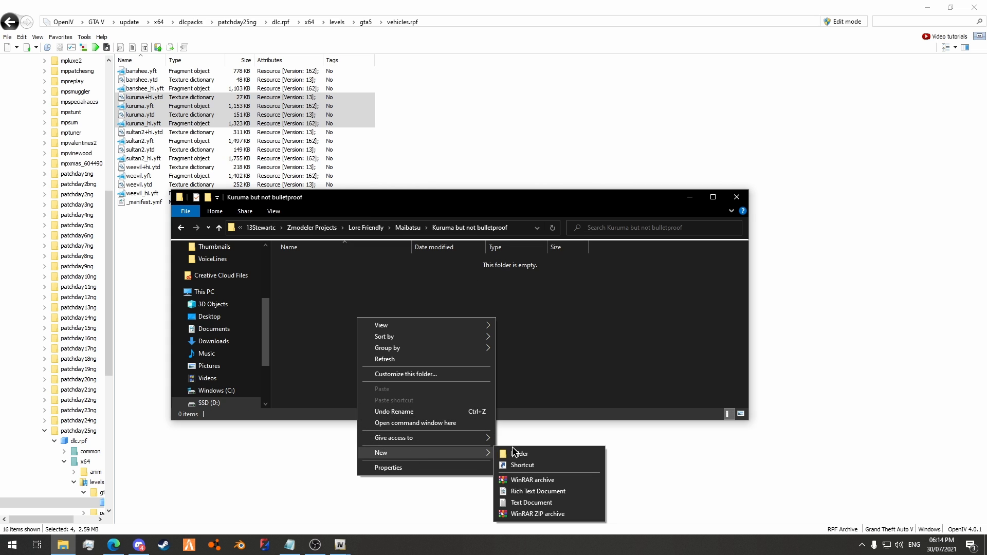
{"action": "left_click", "coordinate": [507, 453]}
{"action": "type", "text": "Models"}
{"action": "key", "text": "Return"}
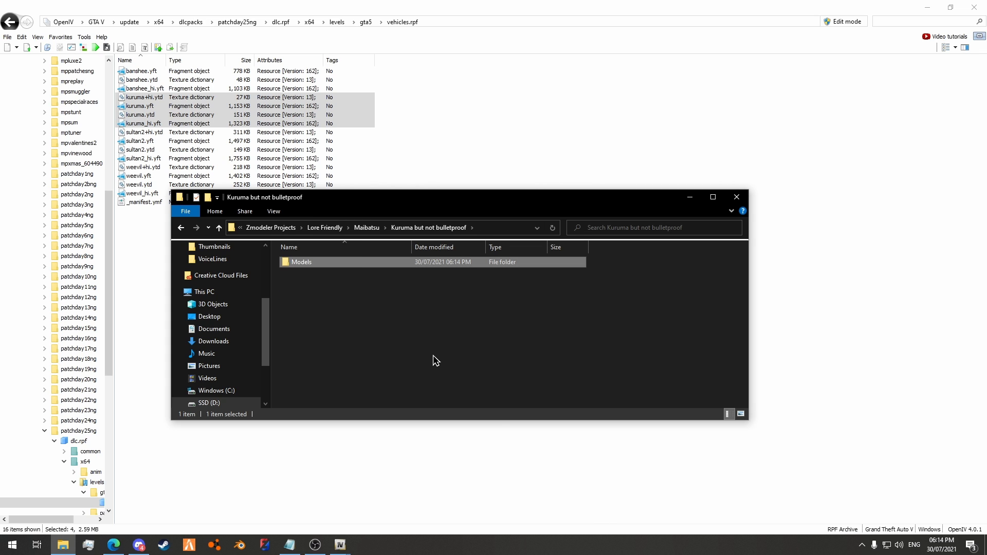
Step: Create a subfolder named broken inside the Models folder
{"action": "double_click", "coordinate": [306, 265]}
{"action": "right_click", "coordinate": [350, 305]}
{"action": "mouse_move", "coordinate": [395, 441]}
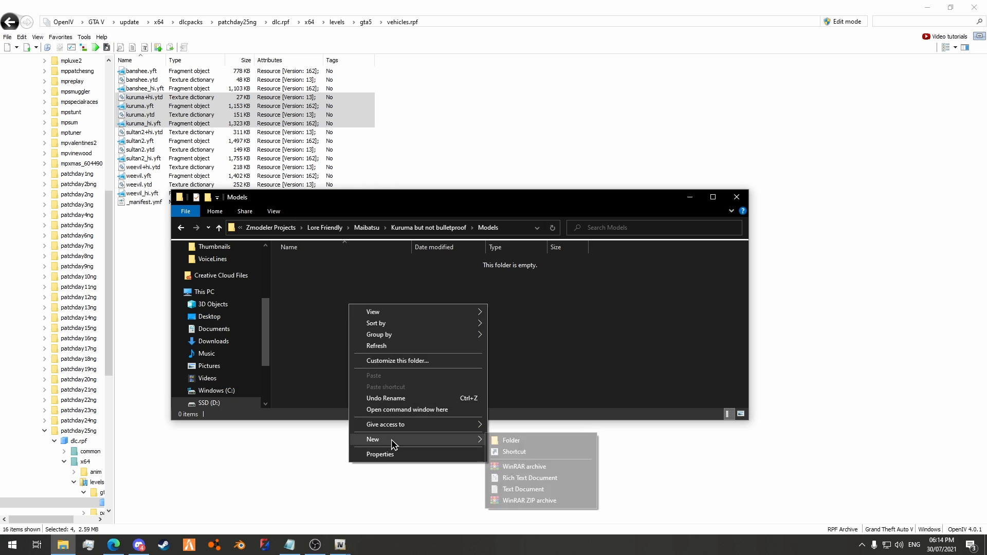
{"action": "left_click", "coordinate": [508, 436]}
{"action": "type", "text": "broke"}
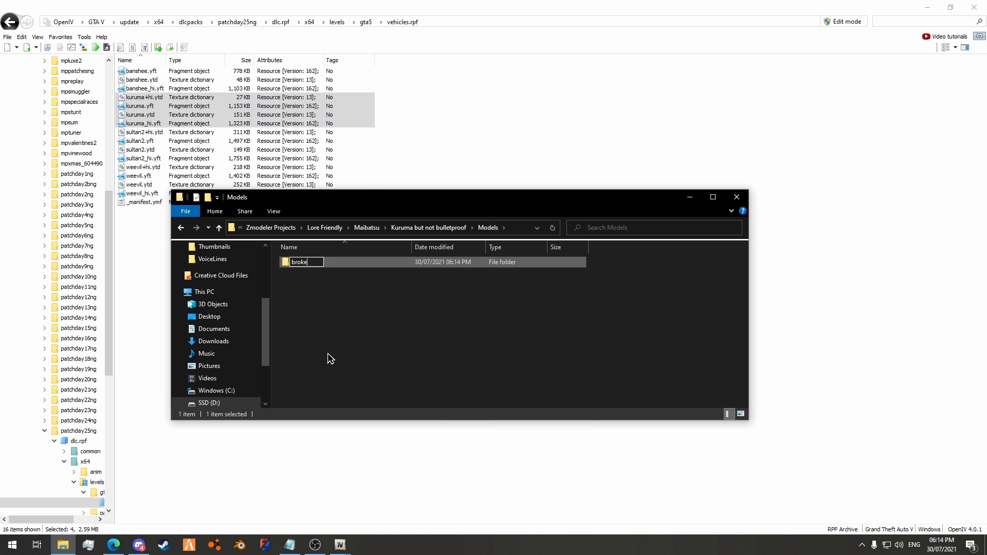
{"action": "type", "text": "n"}
{"action": "key", "text": "Return"}
Step: Extract the four selected patchday25ng kuruma files into the broken folder and return to Models
{"action": "double_click", "coordinate": [317, 263]}
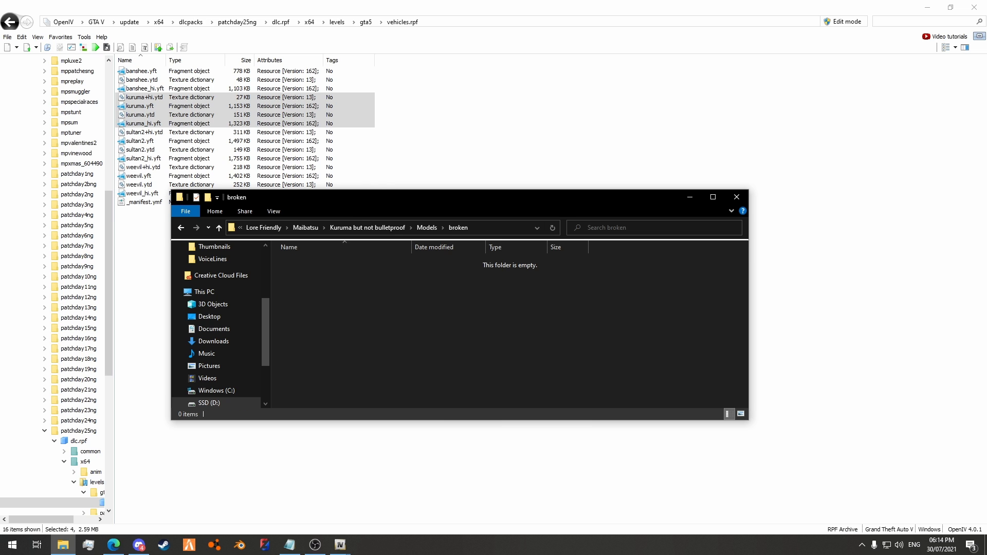
{"action": "left_click_drag", "start_coordinate": [178, 104], "coordinate": [381, 343]}
{"action": "left_click", "coordinate": [427, 227]}
Step: Return to the GTA V root in OpenIV and open the mpheist search result for kuruma_hi.yft
{"action": "left_click", "coordinate": [104, 22]}
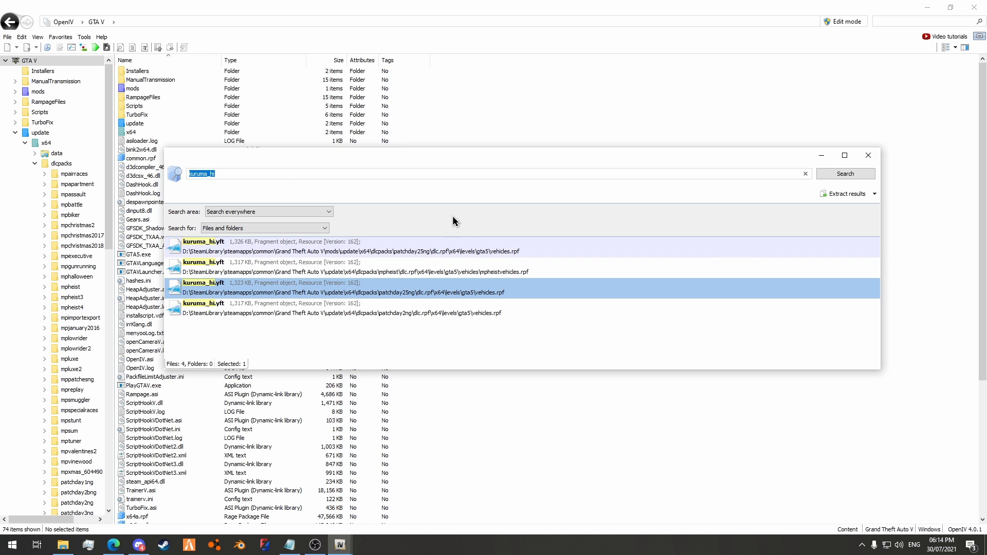
{"action": "left_click", "coordinate": [480, 271]}
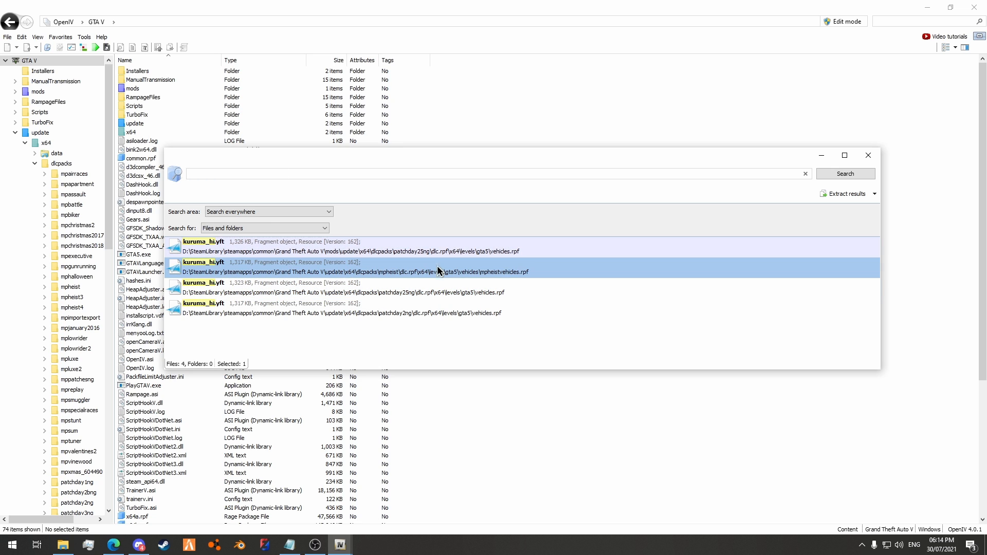
{"action": "double_click", "coordinate": [515, 270]}
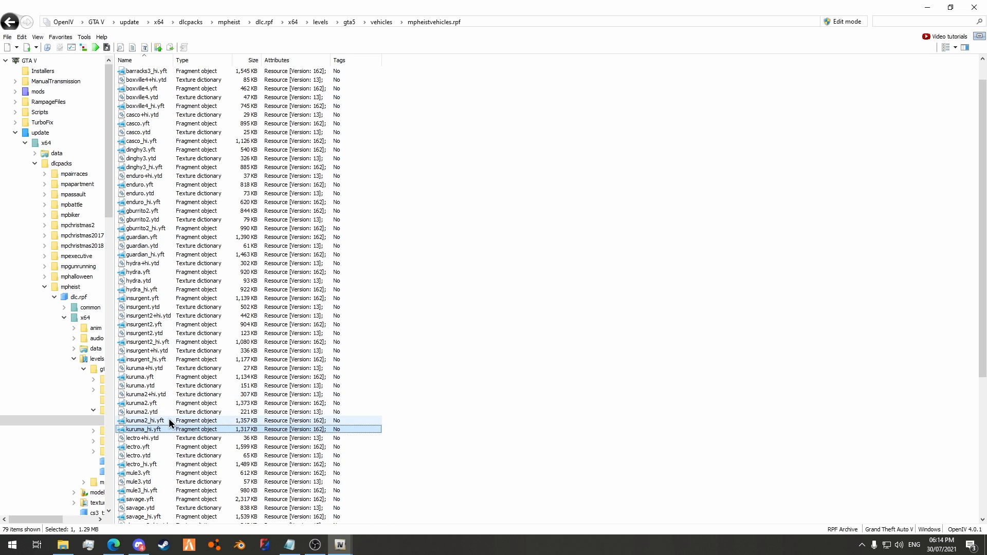
Step: Extract kuruma_hi.yft, kuruma.ytd, kuruma.yft and kuruma+hi.ytd from mpheistvehicles.rpf into the Models folder
{"action": "left_click", "coordinate": [156, 387], "text": "ctrl"}
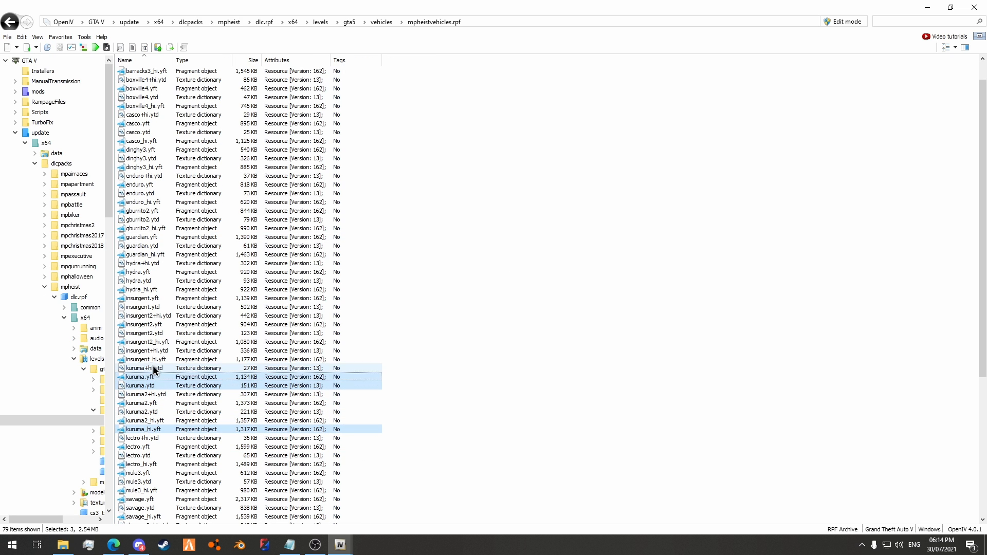
{"action": "left_click", "coordinate": [155, 378], "text": "ctrl"}
{"action": "left_click", "coordinate": [154, 369], "text": "ctrl"}
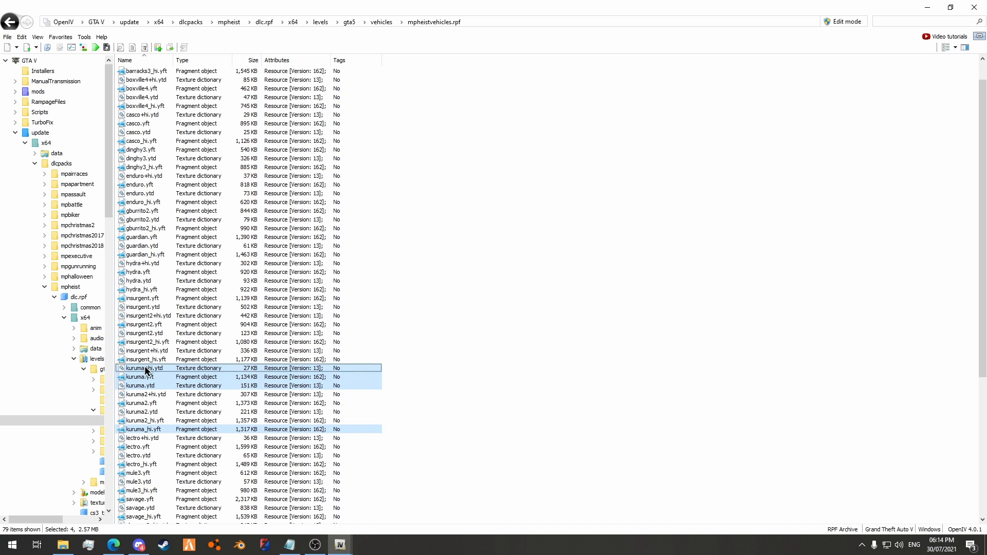
{"action": "left_click_drag", "start_coordinate": [153, 380], "coordinate": [397, 346]}
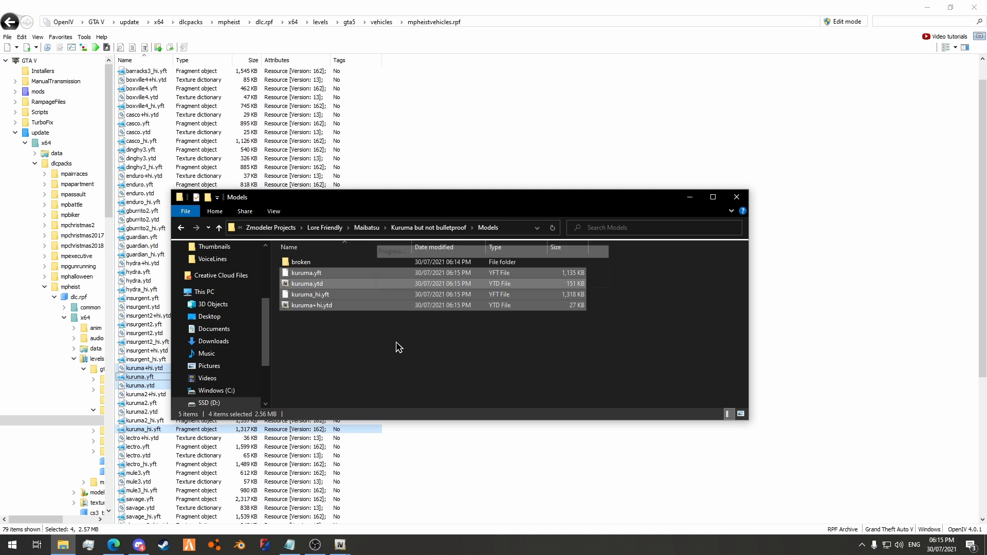
{"action": "left_click", "coordinate": [576, 387]}
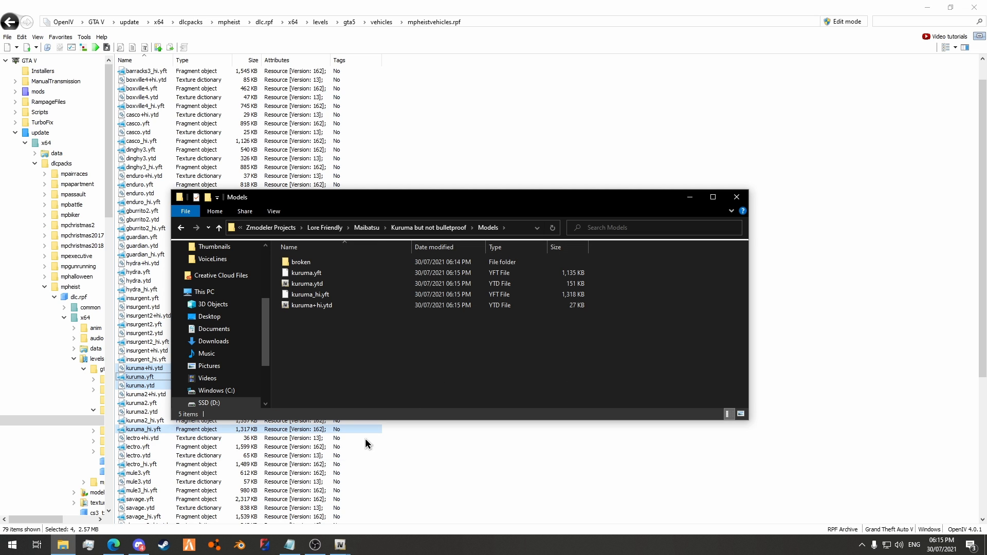
Step: Switch to ZModeler, start a model import and pick the Models path from the recent folders
{"action": "left_click", "coordinate": [265, 545]}
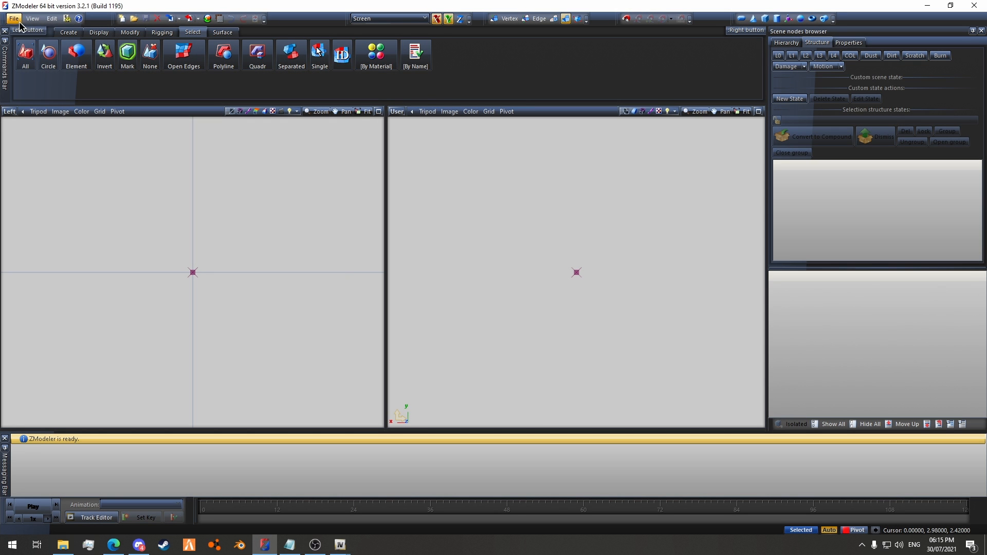
{"action": "left_click", "coordinate": [16, 19]}
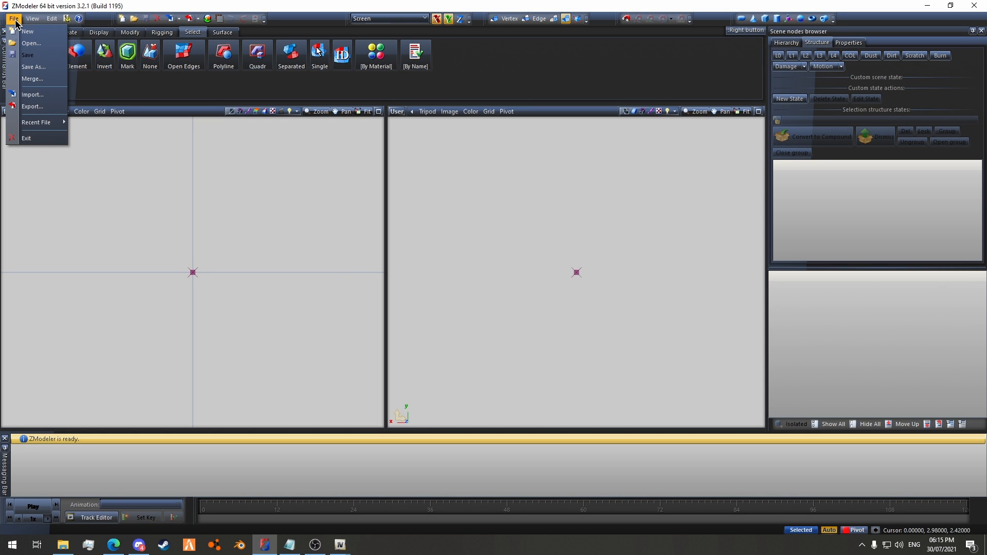
{"action": "left_click", "coordinate": [36, 97]}
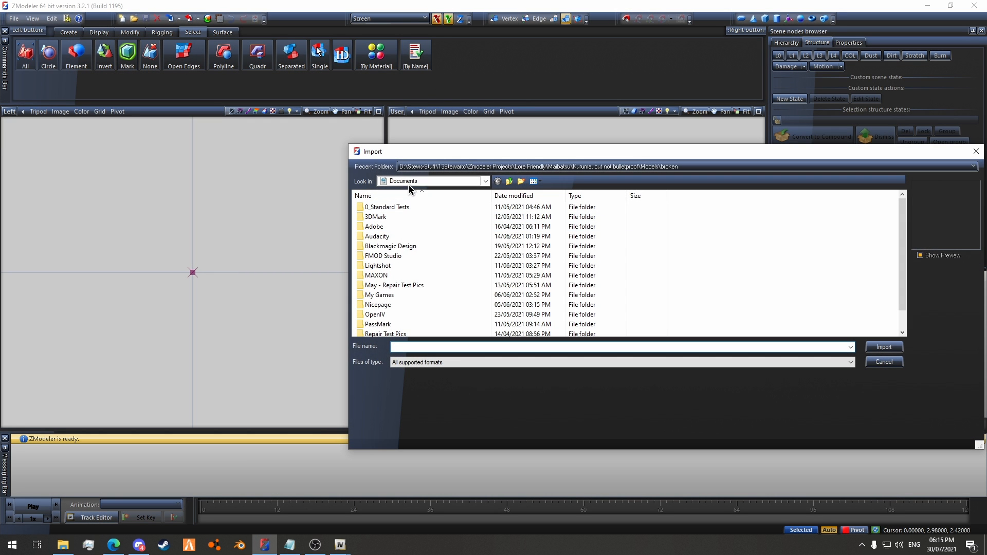
{"action": "left_click", "coordinate": [497, 167]}
{"action": "left_click", "coordinate": [497, 182]}
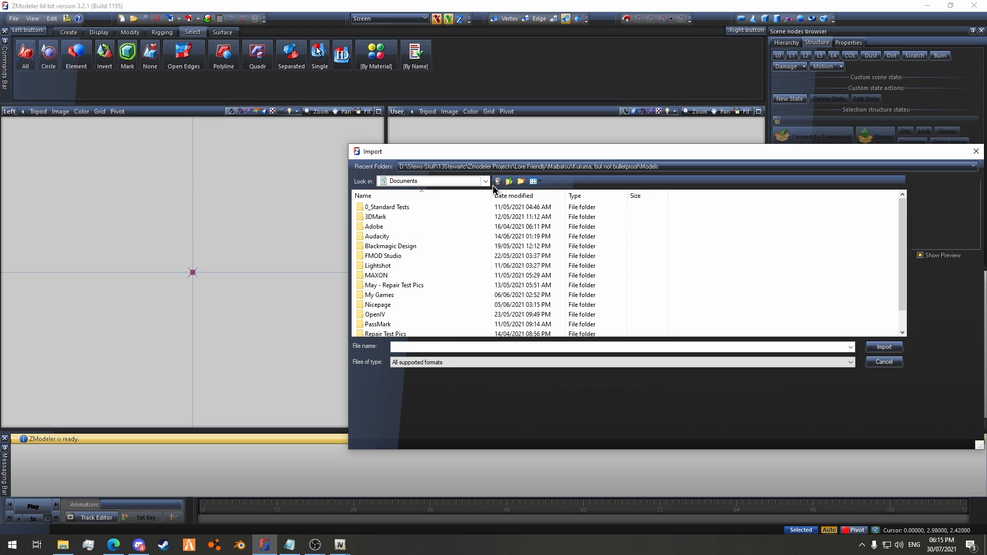
Step: Browse the import location from the Desktop shortcut through Zmodeler Projects to the Lore Friendly folder
{"action": "left_click", "coordinate": [432, 181]}
{"action": "left_click", "coordinate": [403, 204]}
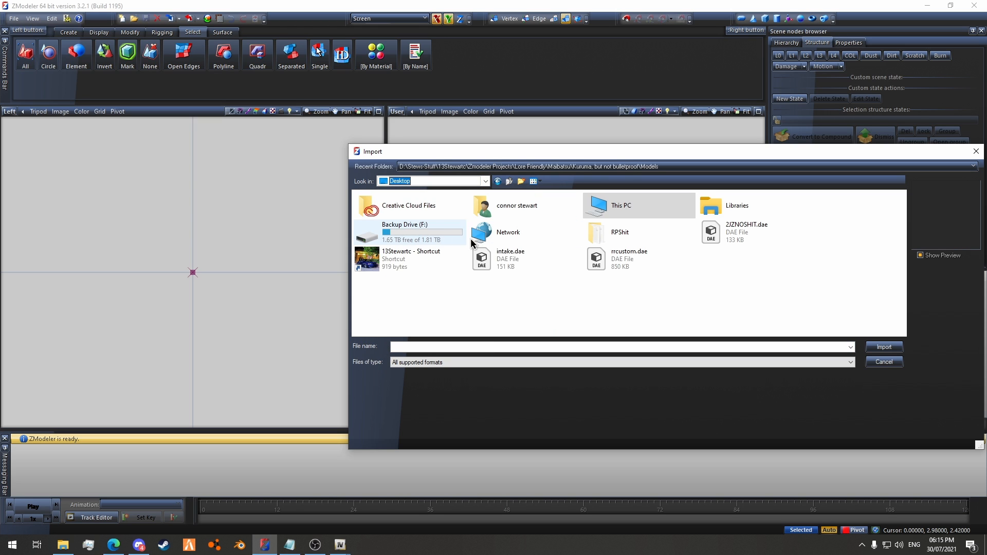
{"action": "double_click", "coordinate": [406, 260]}
{"action": "double_click", "coordinate": [403, 265]}
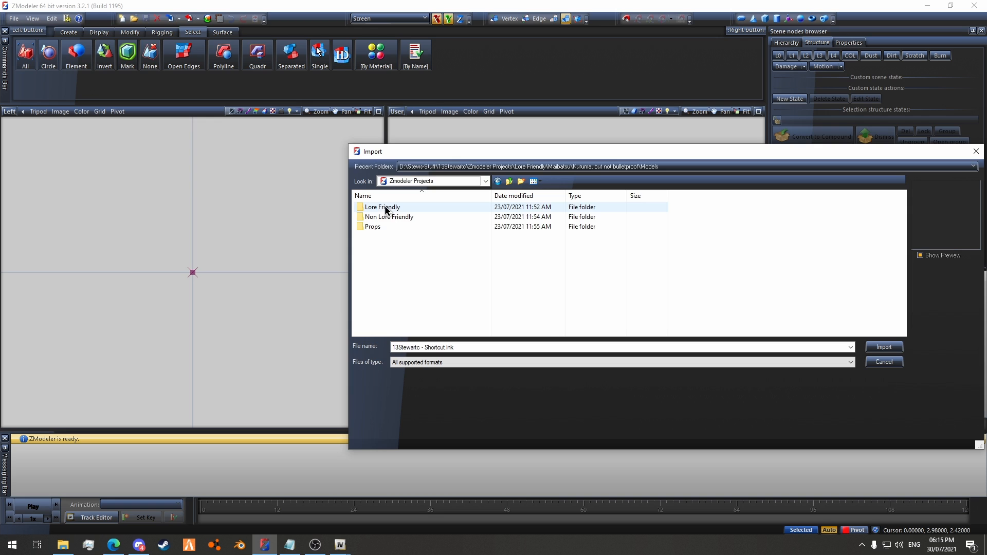
{"action": "double_click", "coordinate": [386, 207]}
Step: Browse through Maibatsu and Kuruma but not bulletproof to the project's Models folder for the import
{"action": "left_click_drag", "start_coordinate": [390, 151], "coordinate": [149, 142]}
{"action": "scroll", "coordinate": [218, 258], "scroll_direction": "down", "scroll_amount": 3}
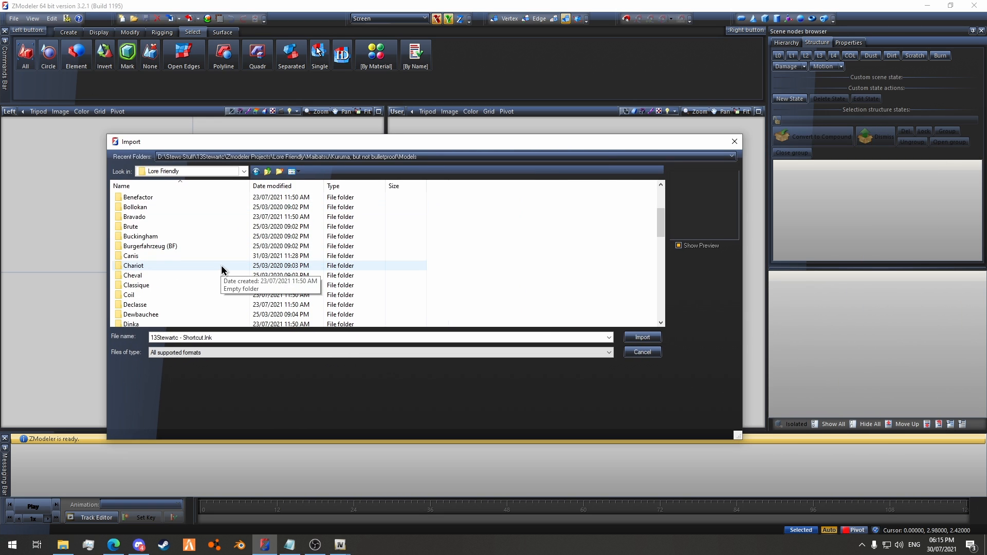
{"action": "scroll", "coordinate": [196, 248], "scroll_direction": "down", "scroll_amount": 1}
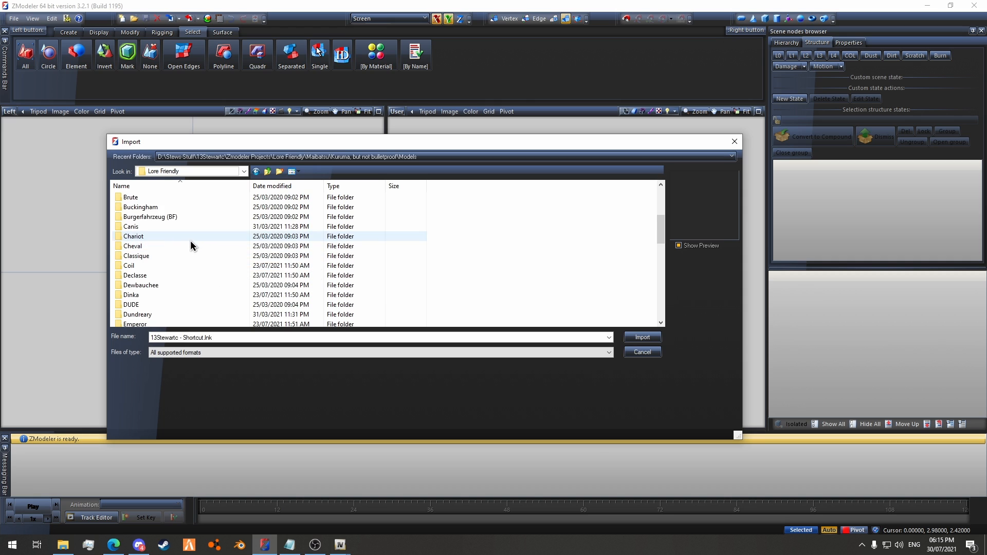
{"action": "scroll", "coordinate": [169, 298], "scroll_direction": "down", "scroll_amount": 2}
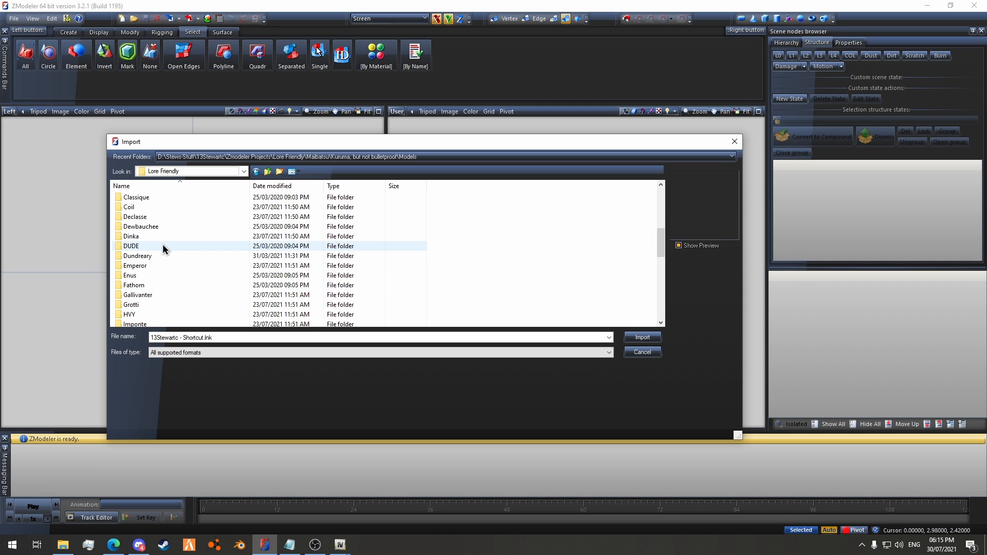
{"action": "key", "text": "m"}
{"action": "left_click", "coordinate": [154, 185]}
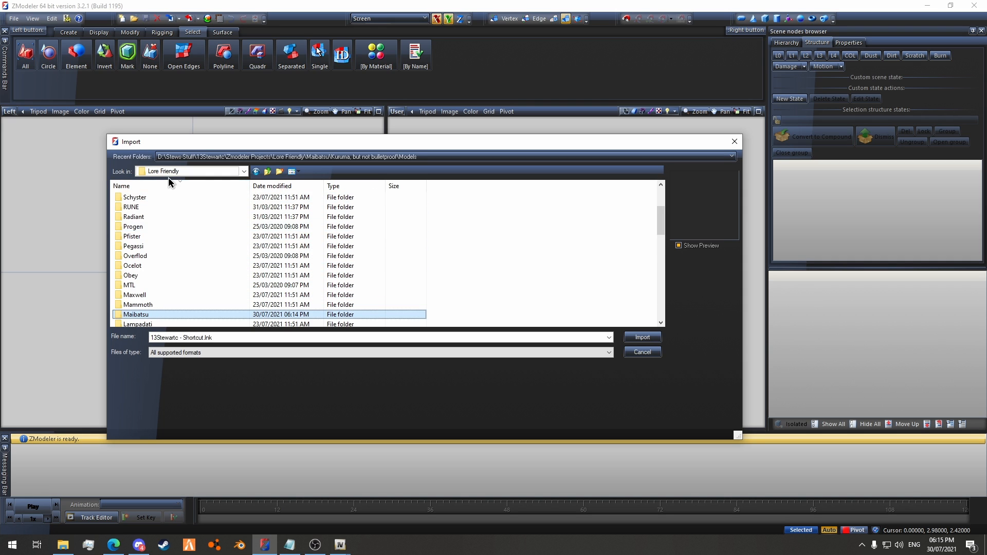
{"action": "left_click", "coordinate": [164, 186]}
{"action": "double_click", "coordinate": [154, 314]}
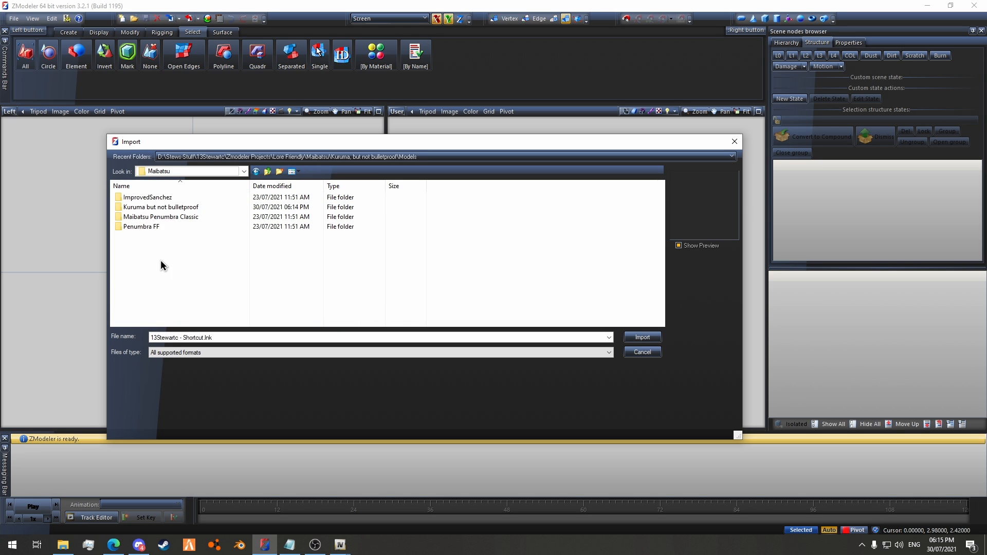
{"action": "double_click", "coordinate": [184, 208]}
{"action": "double_click", "coordinate": [165, 197]}
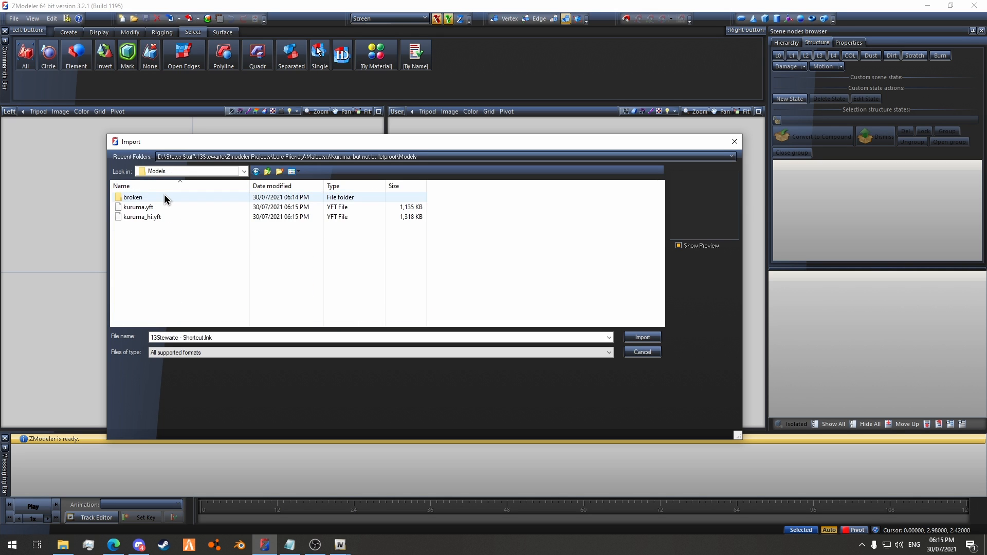
Step: Import kuruma.yft and kuruma_hi.yft together from the broken folder
{"action": "double_click", "coordinate": [165, 197]}
{"action": "left_click", "coordinate": [167, 210]}
{"action": "left_click", "coordinate": [165, 199], "text": "ctrl"}
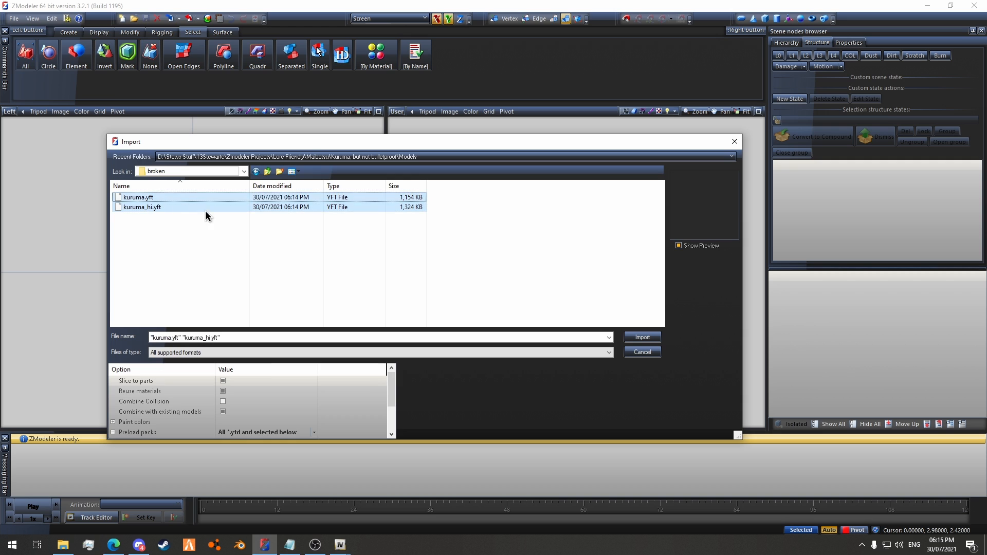
{"action": "scroll", "coordinate": [247, 405], "scroll_direction": "down", "scroll_amount": 3}
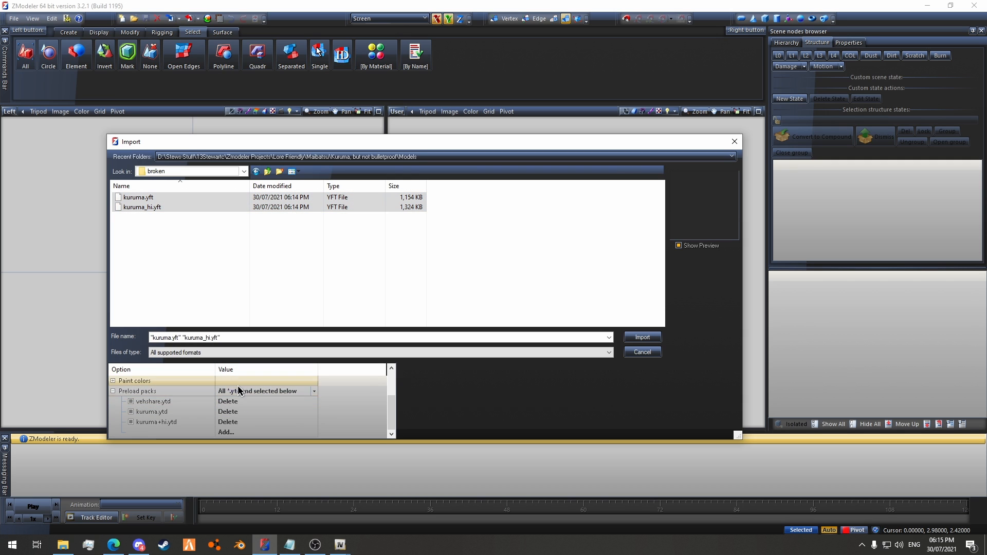
{"action": "left_click", "coordinate": [656, 340]}
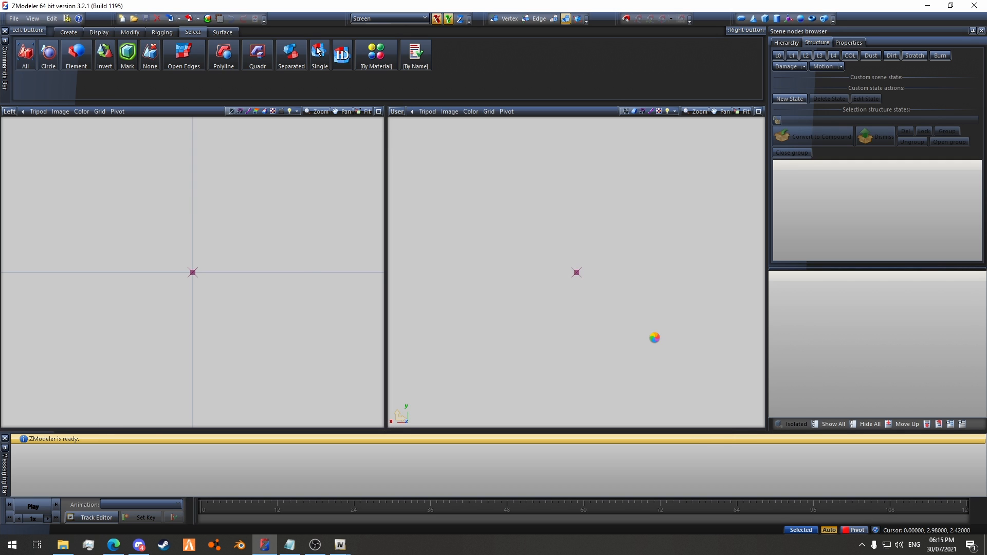
Step: Display the kuruma model's L0 and COL states in a maximized User view
{"action": "left_click", "coordinate": [776, 57]}
{"action": "middle_click_drag", "start_coordinate": [482, 193], "coordinate": [670, 170]}
{"action": "scroll", "coordinate": [670, 170], "scroll_direction": "up", "scroll_amount": 2}
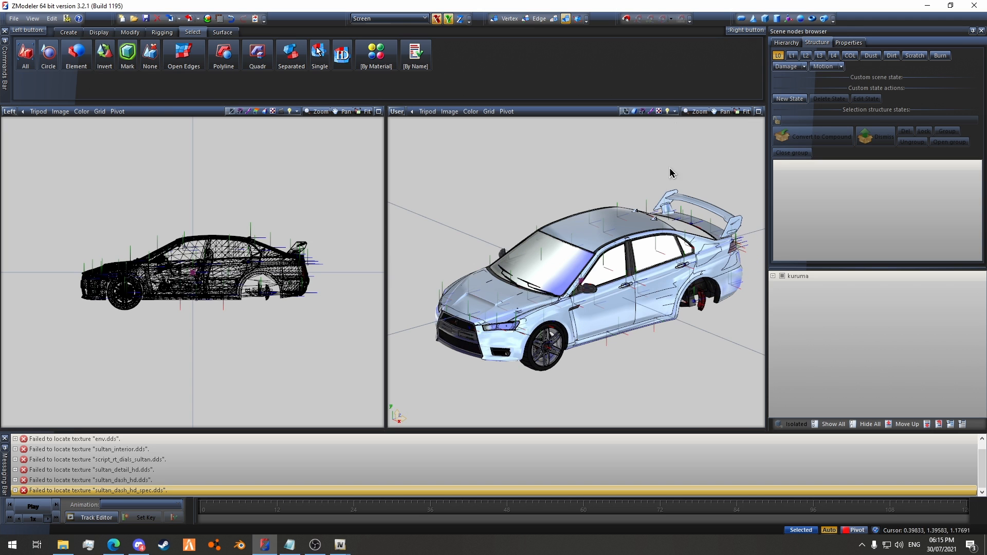
{"action": "left_click", "coordinate": [758, 111]}
{"action": "left_click", "coordinate": [849, 57]}
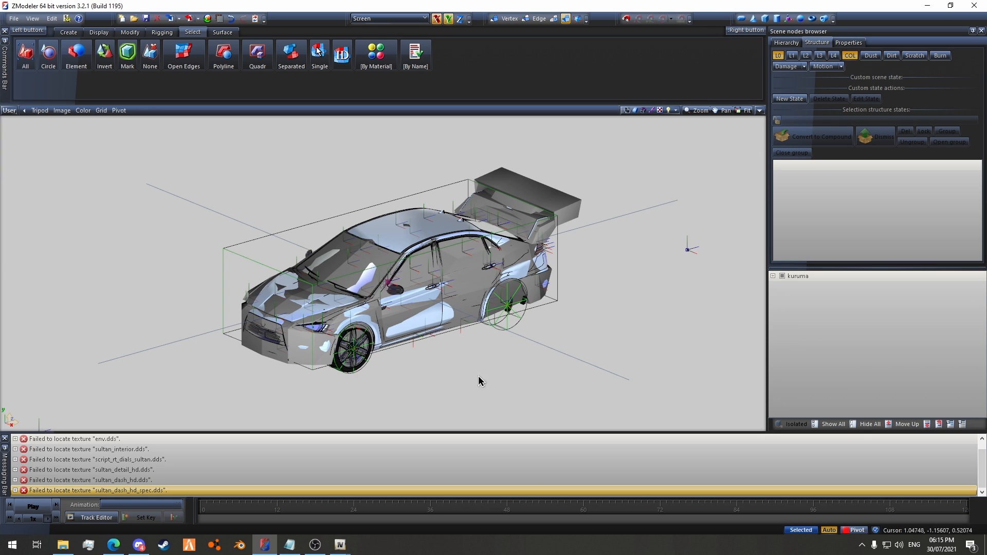
Step: Switch to File Explorer, look over the kuruma files in the broken folder and return to ZModeler
{"action": "left_click", "coordinate": [63, 544]}
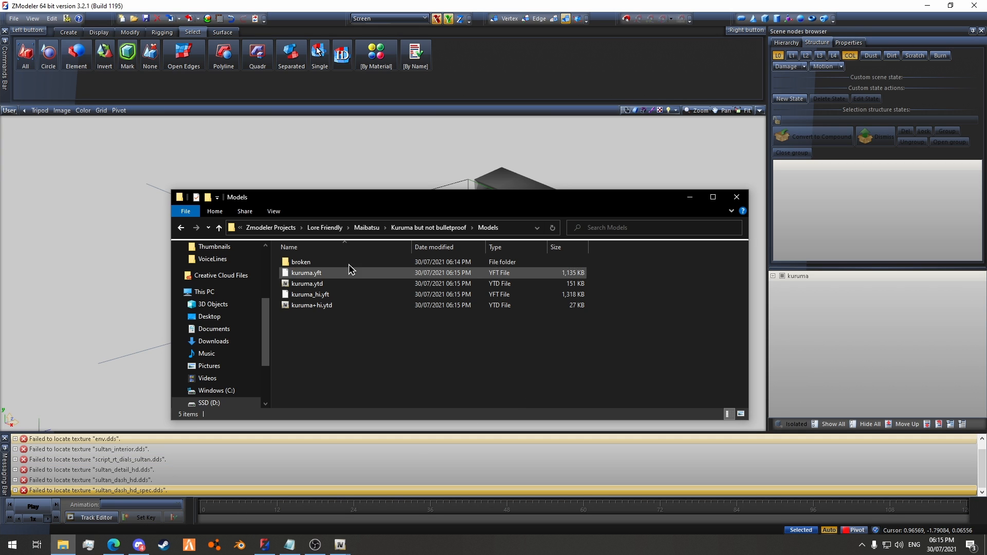
{"action": "double_click", "coordinate": [333, 263]}
{"action": "left_click_drag", "start_coordinate": [461, 356], "coordinate": [378, 327]}
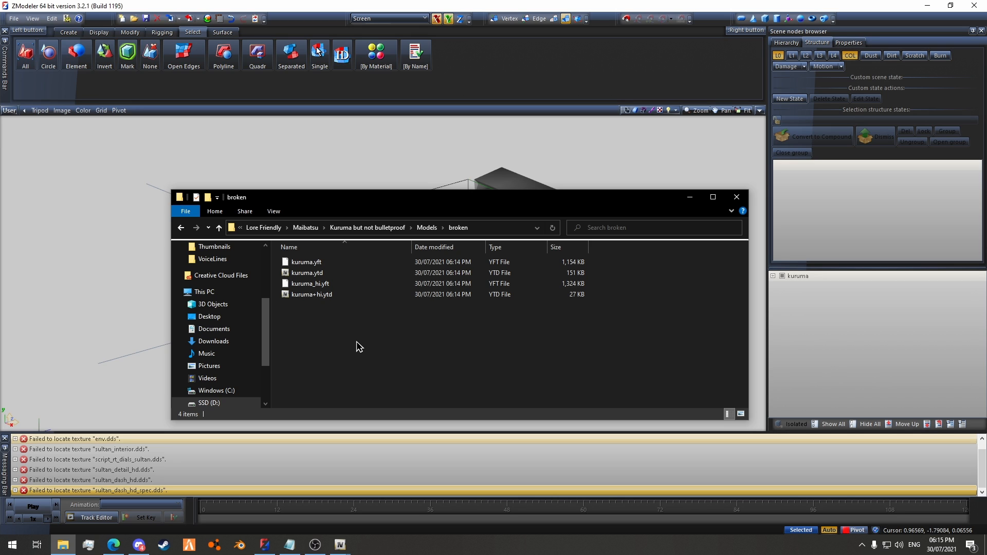
{"action": "left_click", "coordinate": [335, 264]}
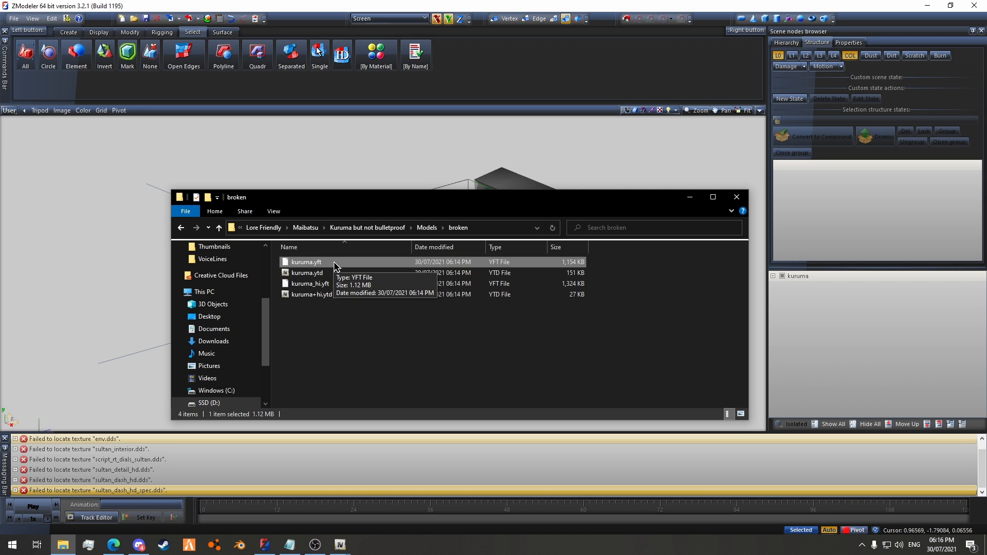
{"action": "left_click_drag", "start_coordinate": [413, 360], "coordinate": [390, 364]}
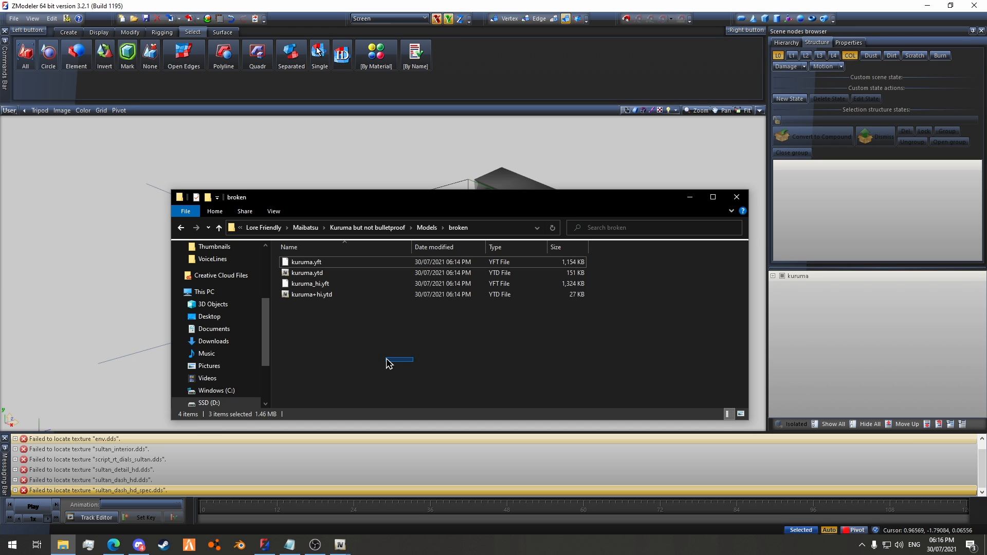
{"action": "left_click", "coordinate": [689, 198]}
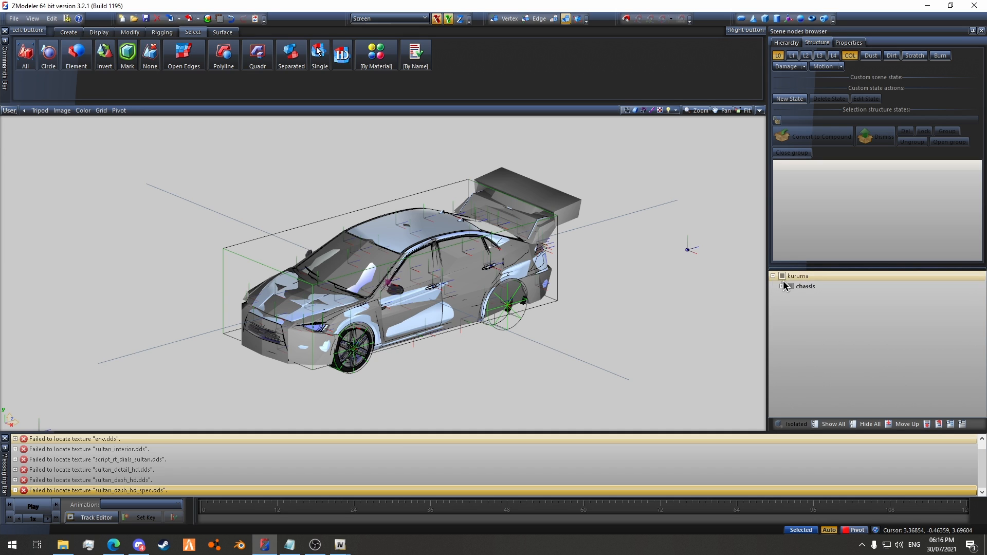
Step: Hide all parts and show only window_lf [COL] under door_dside_f
{"action": "left_click", "coordinate": [782, 286]}
{"action": "left_click", "coordinate": [861, 414]}
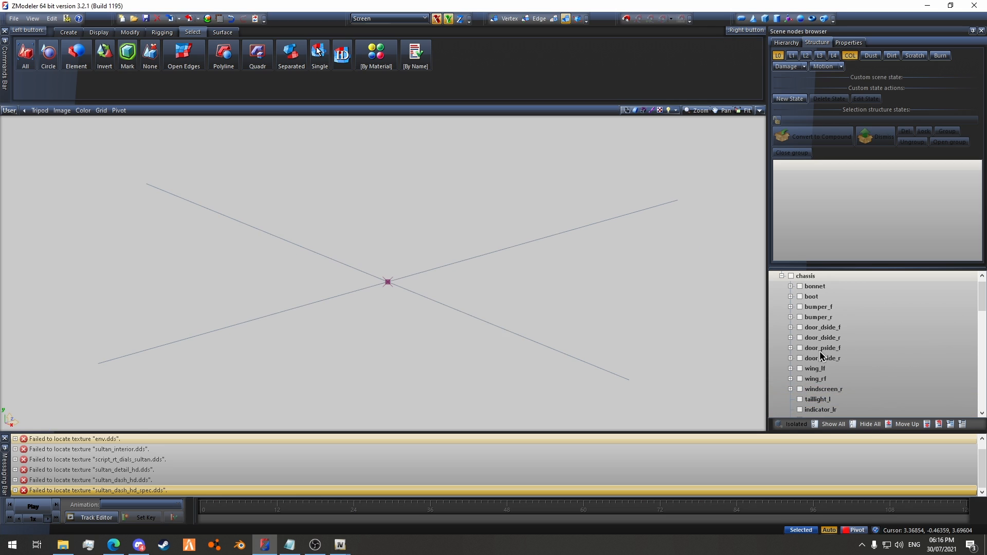
{"action": "left_click", "coordinate": [790, 327]}
{"action": "left_click", "coordinate": [799, 348]}
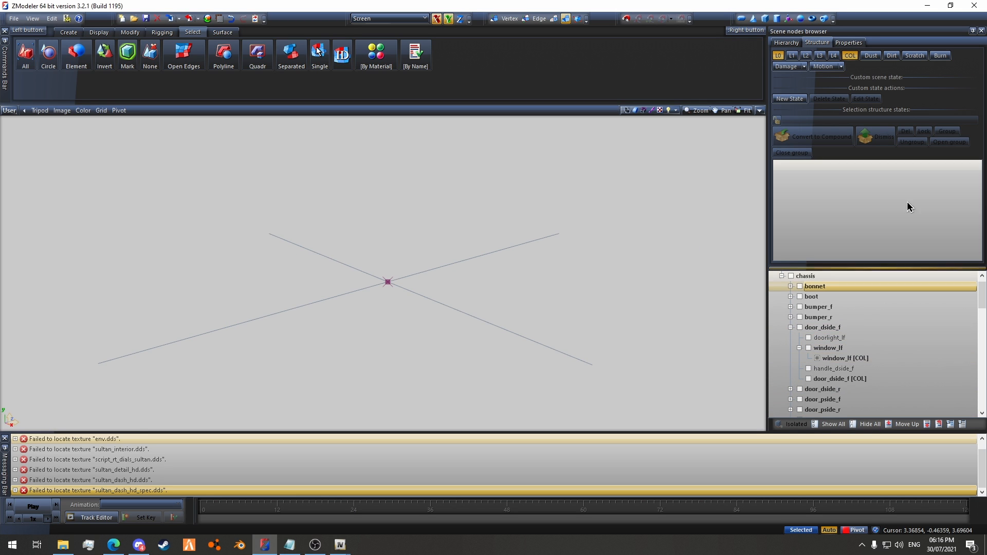
{"action": "left_click", "coordinate": [817, 358]}
{"action": "scroll", "coordinate": [584, 271], "scroll_direction": "up", "scroll_amount": 3}
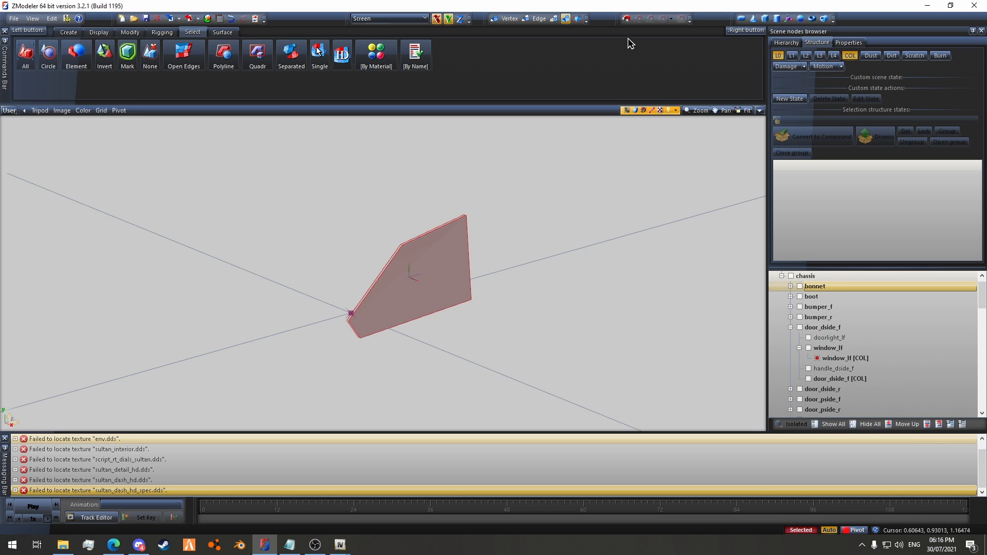
Step: Examine the surface group and type in the GTA V options of the window_lf [COL] polygons
{"action": "left_click", "coordinate": [553, 19]}
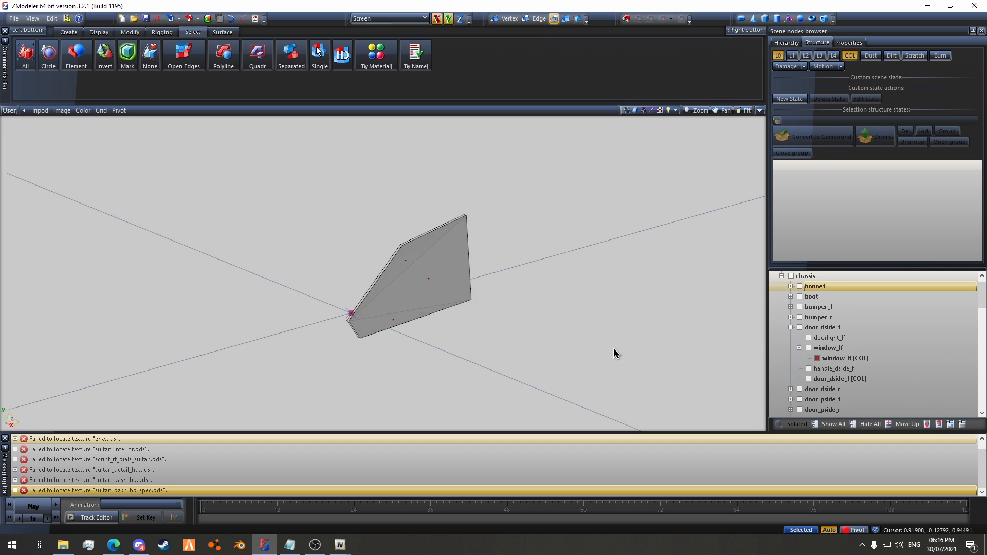
{"action": "left_click", "coordinate": [850, 43]}
{"action": "left_click", "coordinate": [866, 118]}
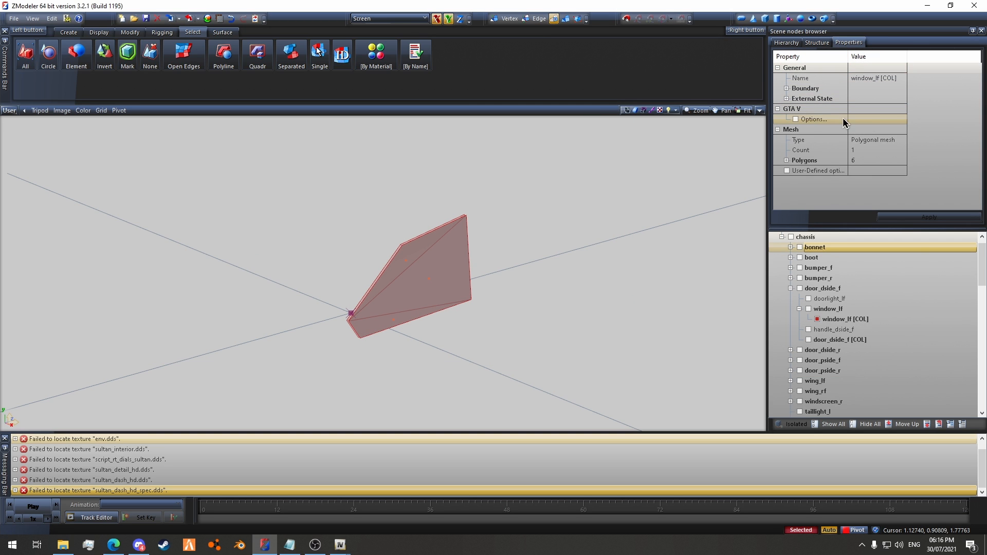
{"action": "left_click", "coordinate": [882, 119]}
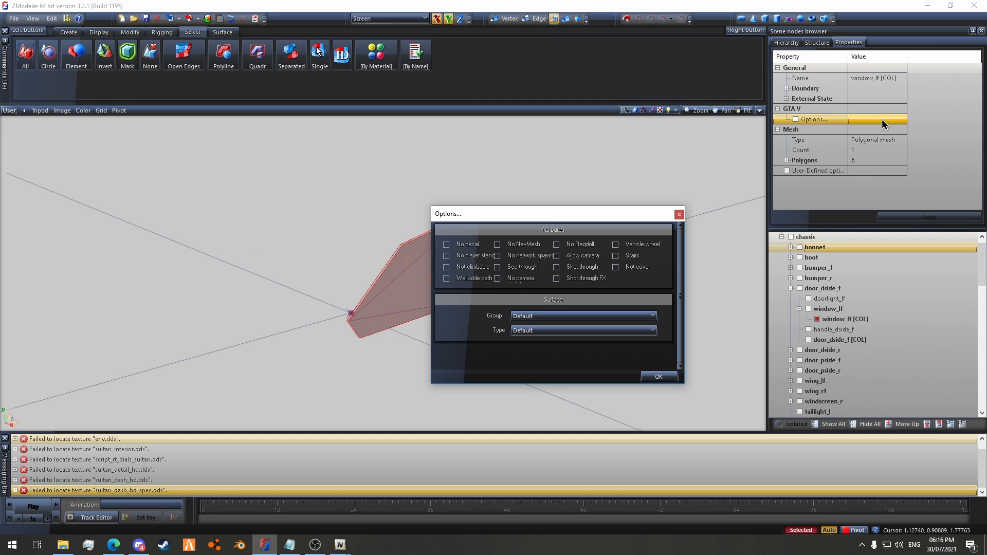
{"action": "left_click", "coordinate": [551, 330]}
{"action": "left_click", "coordinate": [546, 315]}
{"action": "left_click", "coordinate": [543, 332]}
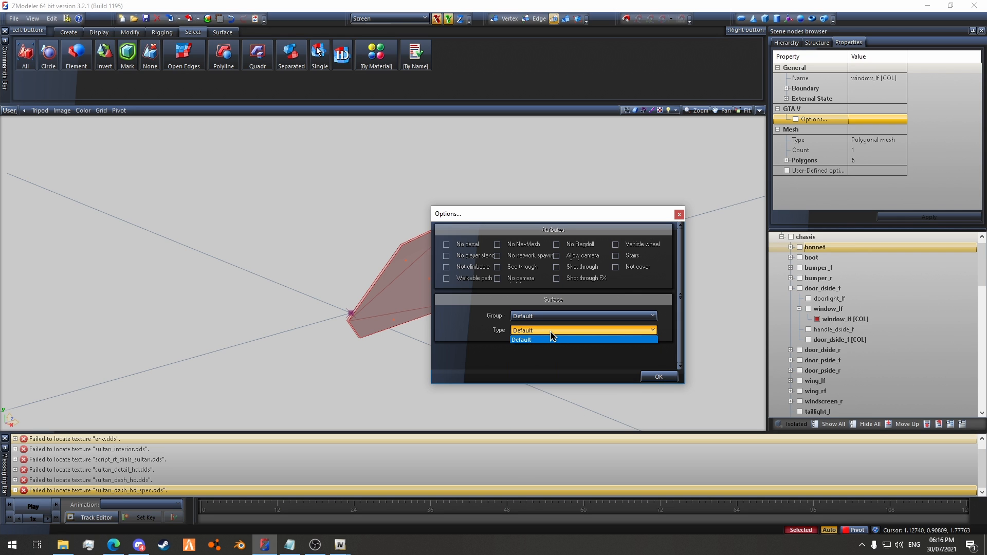
{"action": "left_click", "coordinate": [555, 333]}
{"action": "left_click", "coordinate": [680, 215]}
{"action": "left_click", "coordinate": [679, 228]}
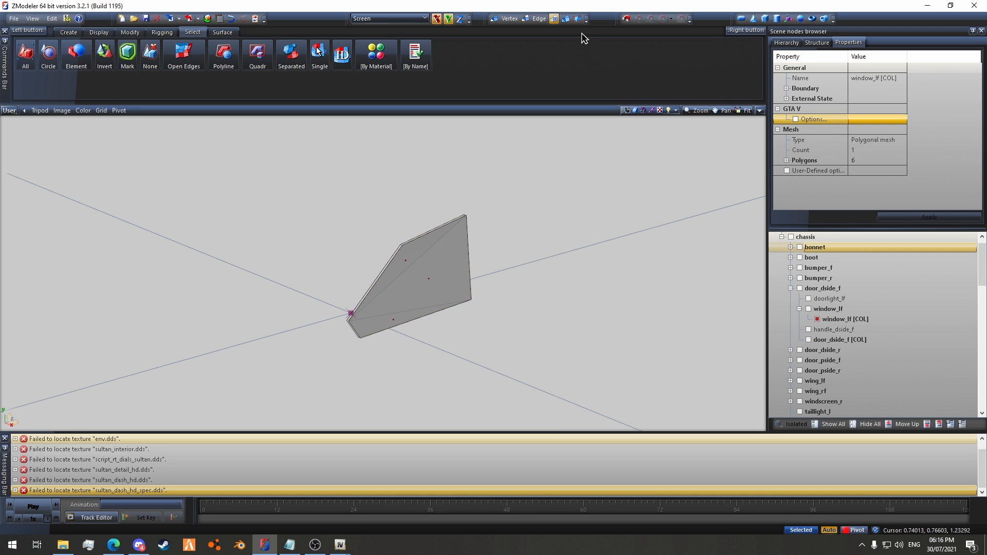
Step: Try surface group VEHICLES and type CAR_GLASS_WEAK on the window_lf [COL] polygons, then close the options unapplied
{"action": "left_click", "coordinate": [452, 206]}
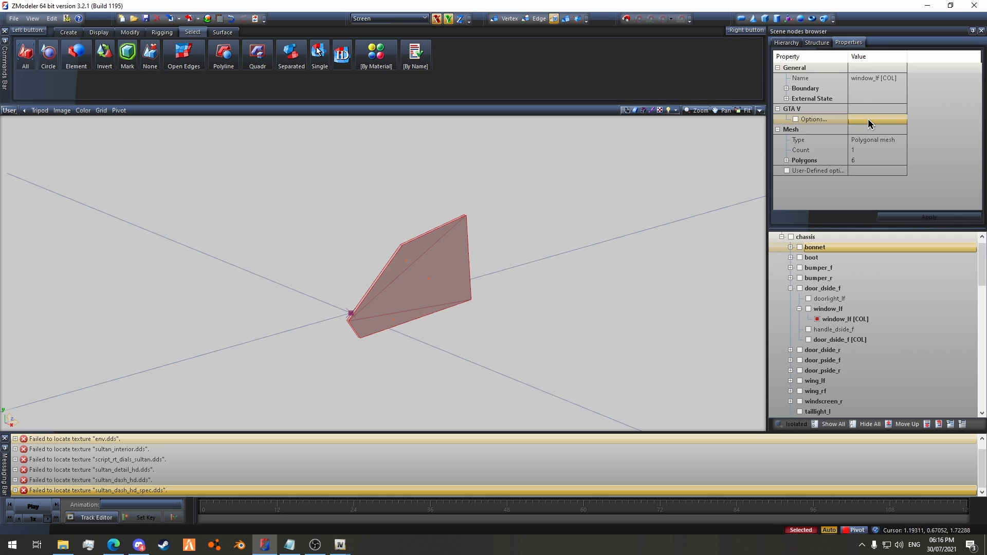
{"action": "left_click", "coordinate": [868, 119]}
{"action": "left_click", "coordinate": [541, 316]}
{"action": "left_click", "coordinate": [543, 380]}
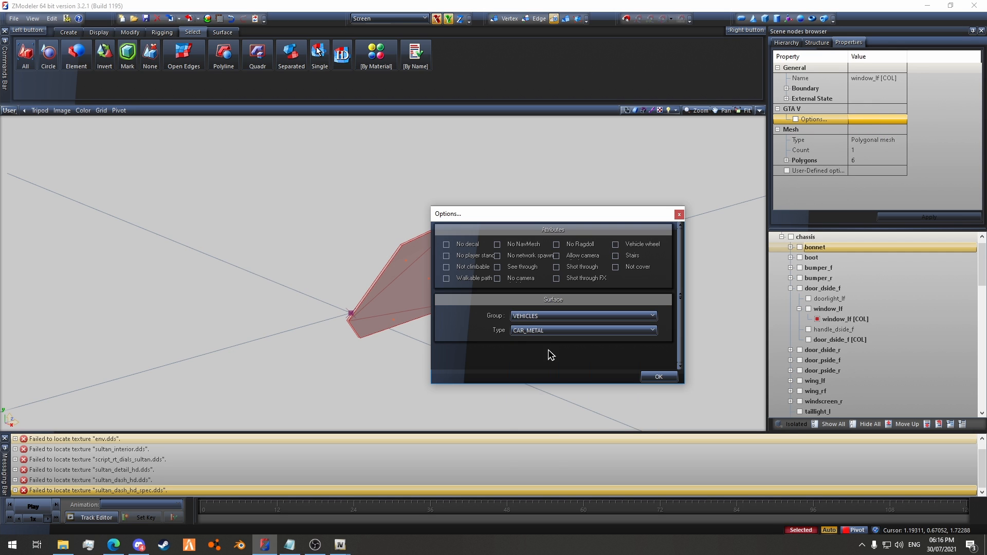
{"action": "left_click", "coordinate": [541, 332]}
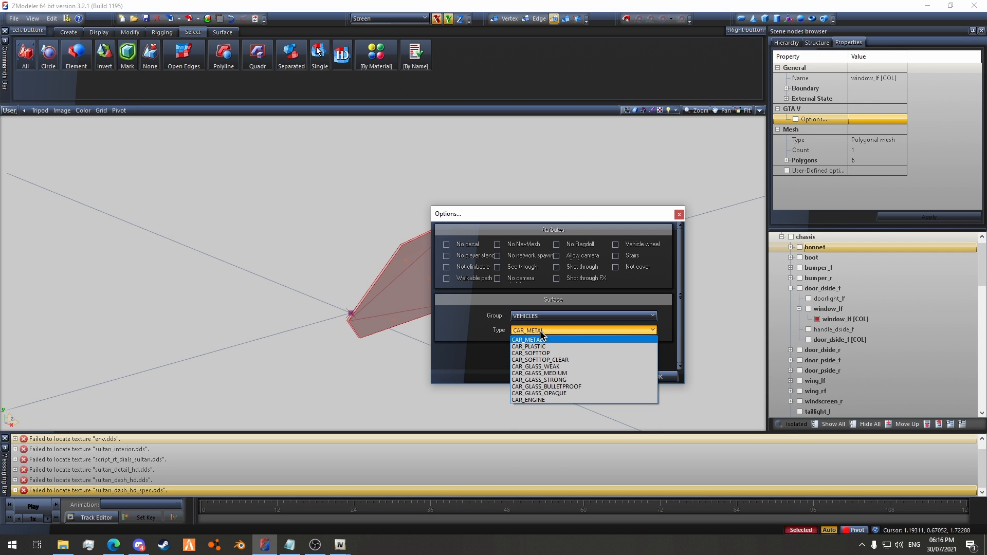
{"action": "left_click", "coordinate": [560, 367]}
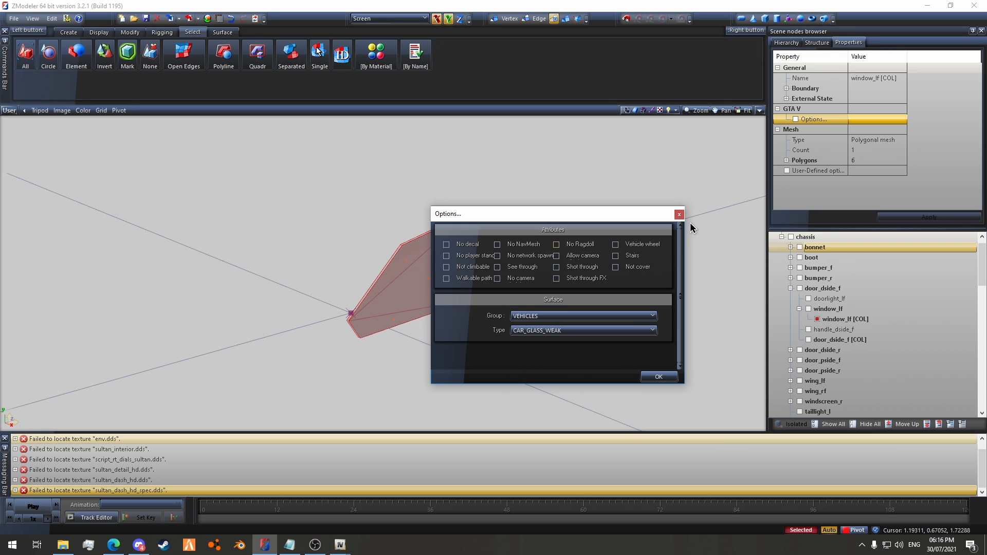
{"action": "left_click", "coordinate": [679, 215]}
Step: Return to object level, hide the window collision and show only wing_lf [COL] under wing_lf
{"action": "left_click", "coordinate": [566, 18]}
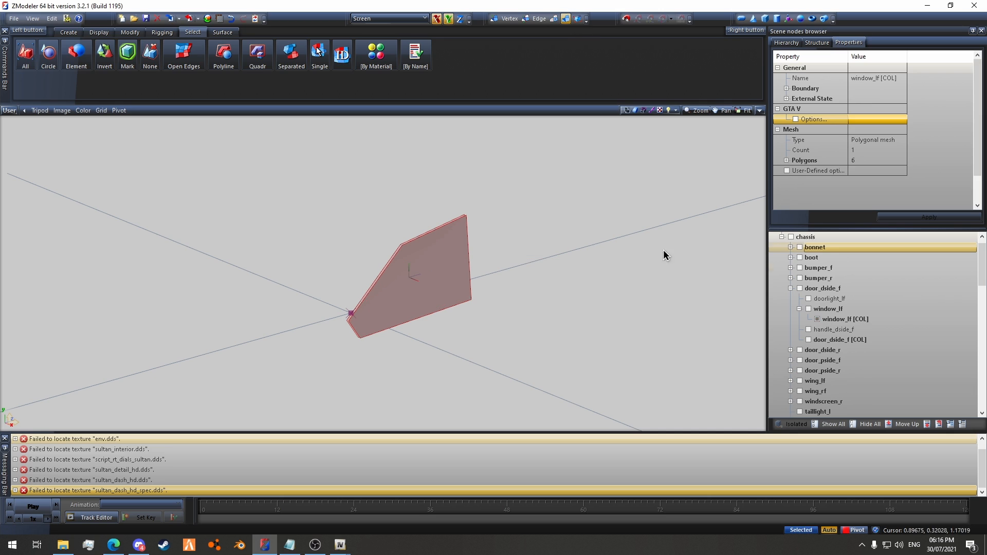
{"action": "left_click", "coordinate": [823, 310]}
{"action": "left_click", "coordinate": [791, 288]}
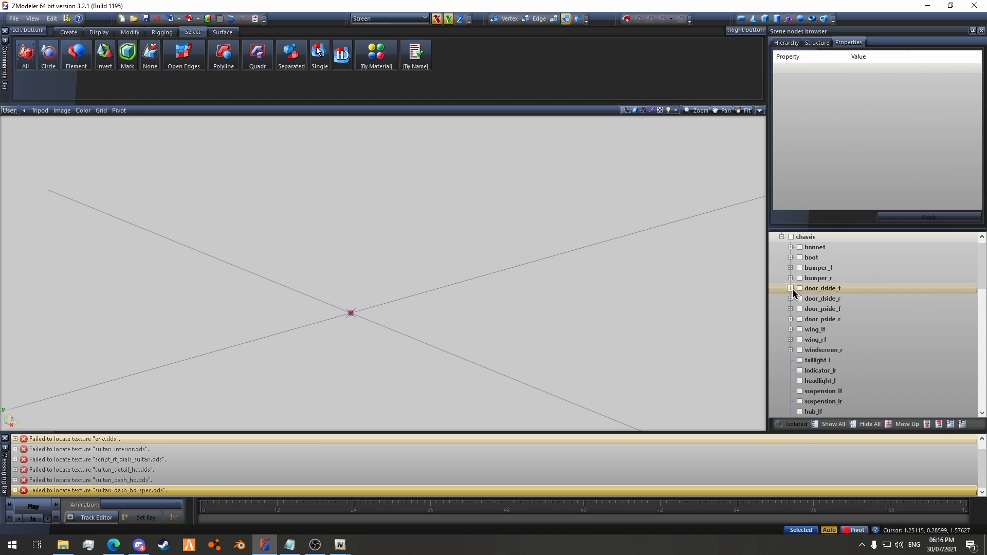
{"action": "left_click", "coordinate": [791, 330]}
{"action": "left_click", "coordinate": [809, 340]}
{"action": "scroll", "coordinate": [458, 312], "scroll_direction": "down", "scroll_amount": 1}
{"action": "middle_click_drag", "start_coordinate": [458, 312], "coordinate": [495, 237]}
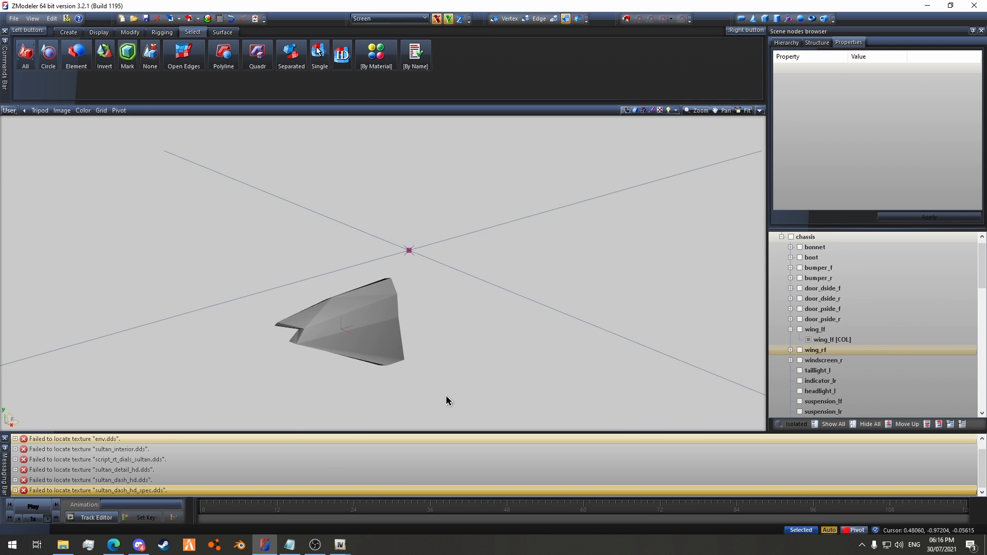
Step: Examine the surface group and type in the GTA V options of the wing_lf [COL] polygons, then return to object level
{"action": "left_click_drag", "start_coordinate": [446, 395], "coordinate": [147, 242]}
{"action": "left_click", "coordinate": [554, 20]}
{"action": "left_click", "coordinate": [347, 350]}
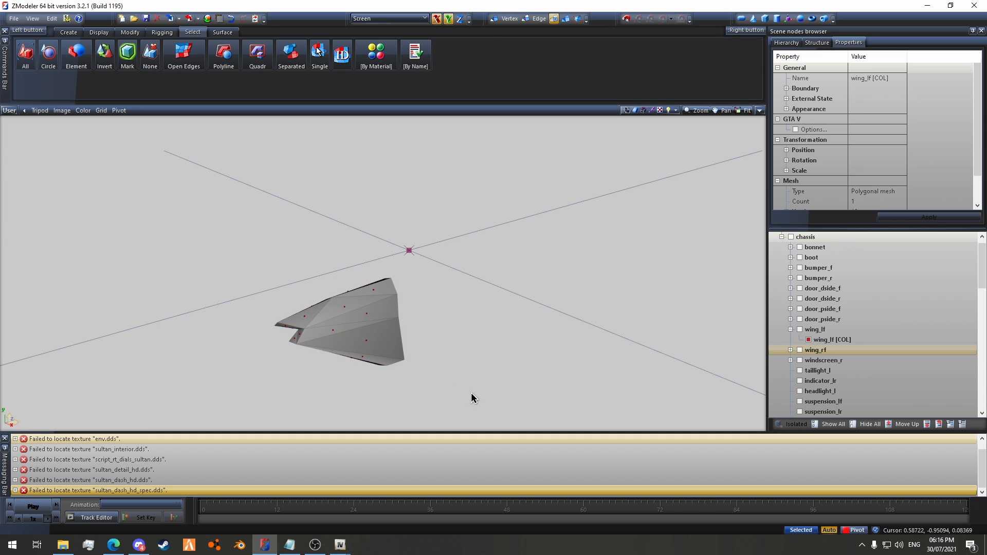
{"action": "left_click_drag", "start_coordinate": [471, 399], "coordinate": [293, 194]}
{"action": "double_click", "coordinate": [868, 119]}
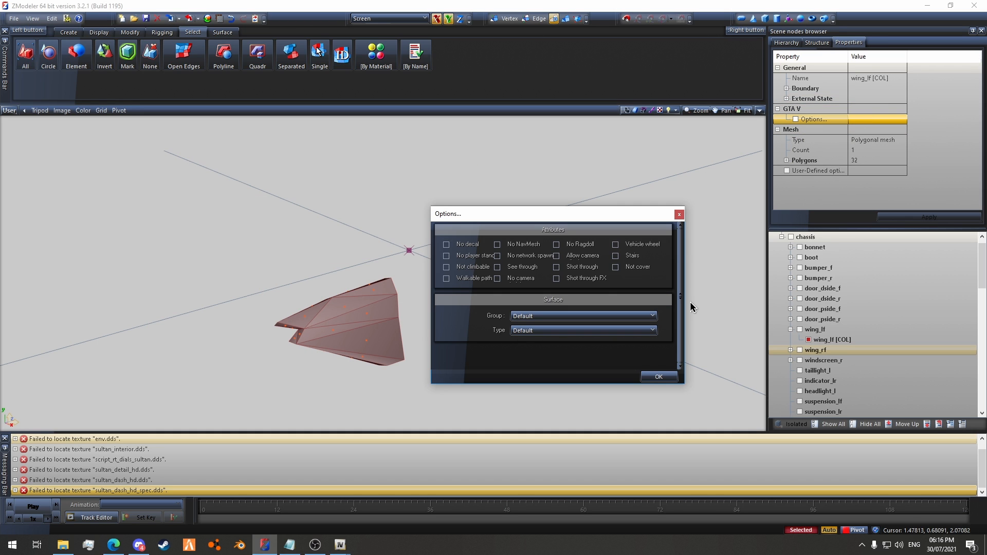
{"action": "left_click", "coordinate": [681, 215]}
{"action": "key", "text": "Escape"}
{"action": "left_click", "coordinate": [567, 21]}
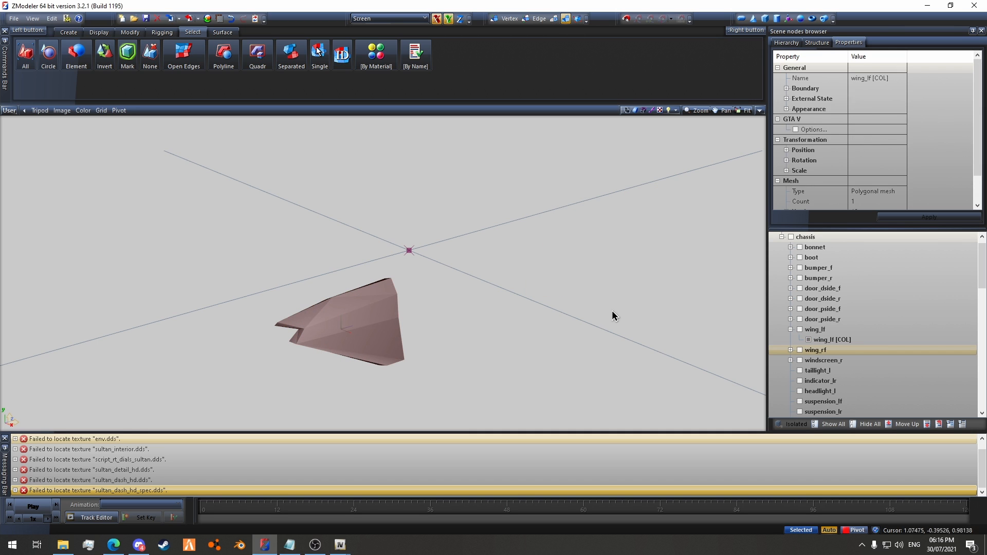
{"action": "key", "text": "Escape"}
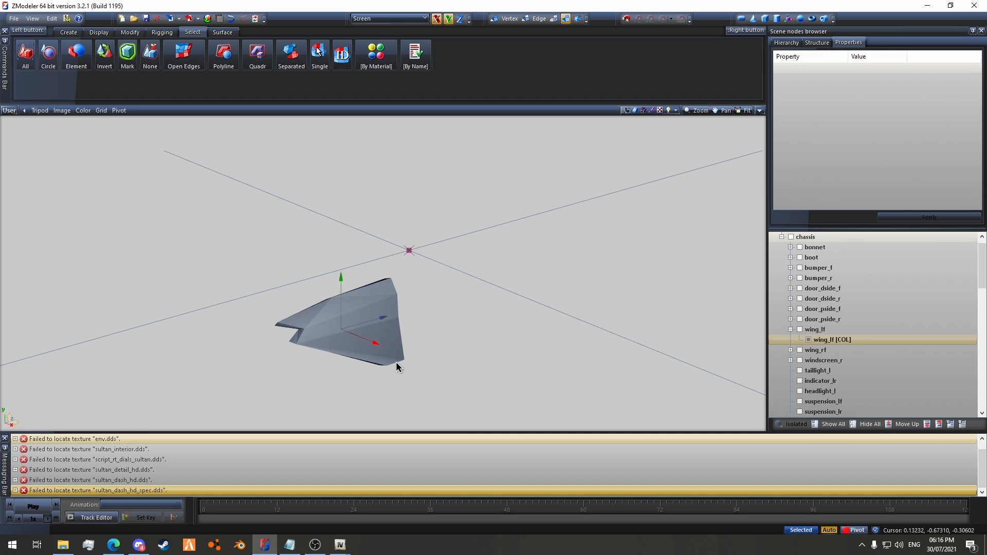
Step: Hide wing_lf [COL] and show only chassis [COL] under chassis
{"action": "scroll", "coordinate": [327, 343], "scroll_direction": "up", "scroll_amount": 3}
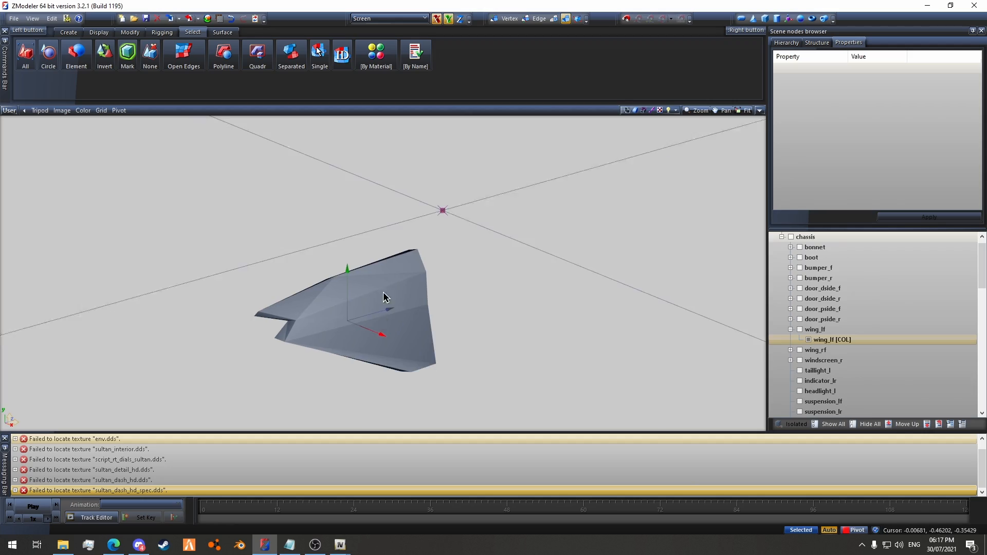
{"action": "middle_click_drag", "start_coordinate": [384, 292], "coordinate": [381, 246]}
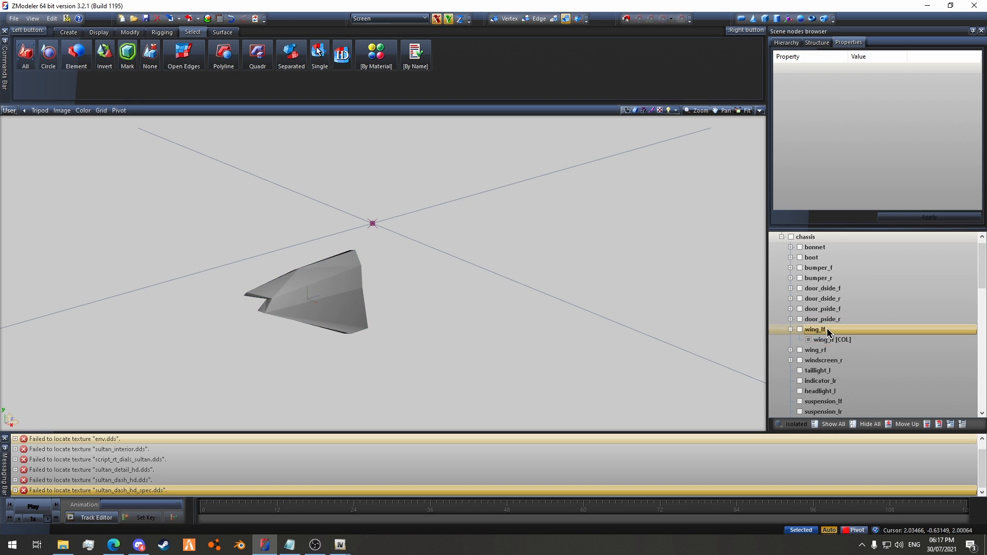
{"action": "left_click", "coordinate": [809, 340]}
{"action": "scroll", "coordinate": [843, 327], "scroll_direction": "down", "scroll_amount": 8}
{"action": "scroll", "coordinate": [844, 329], "scroll_direction": "down", "scroll_amount": 5}
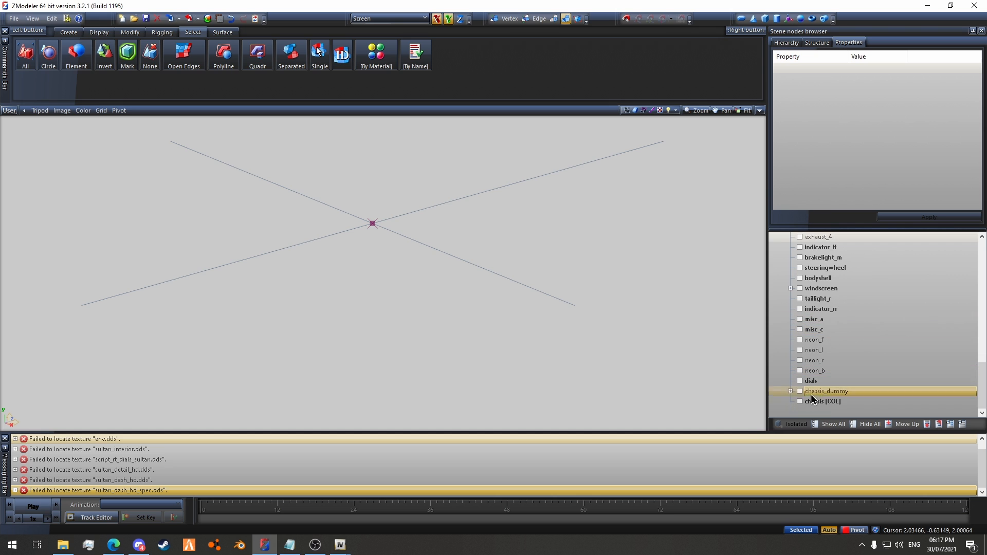
{"action": "left_click", "coordinate": [800, 401]}
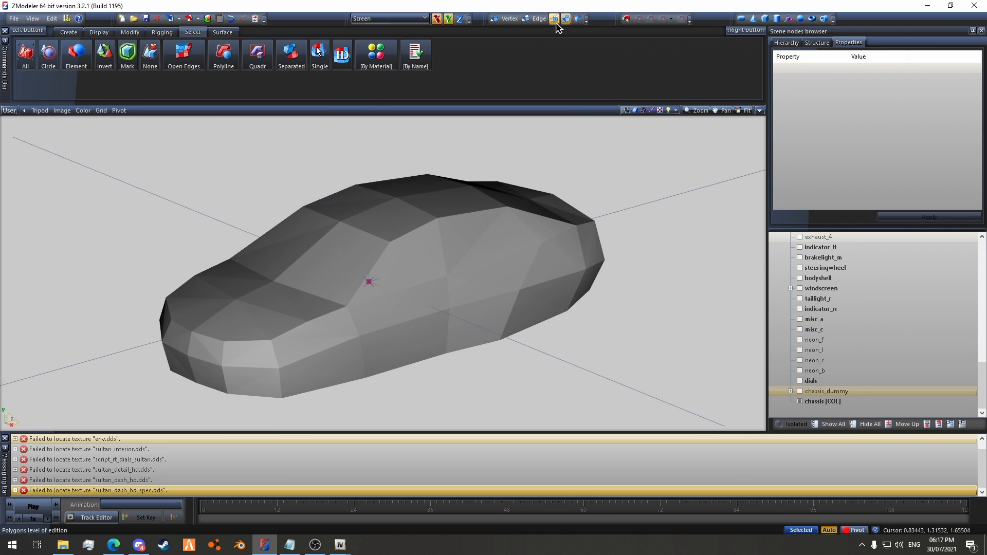
Step: Examine the chassis [COL] mesh at polygon level, including its side and window areas
{"action": "left_click", "coordinate": [556, 21]}
{"action": "left_click", "coordinate": [468, 258]}
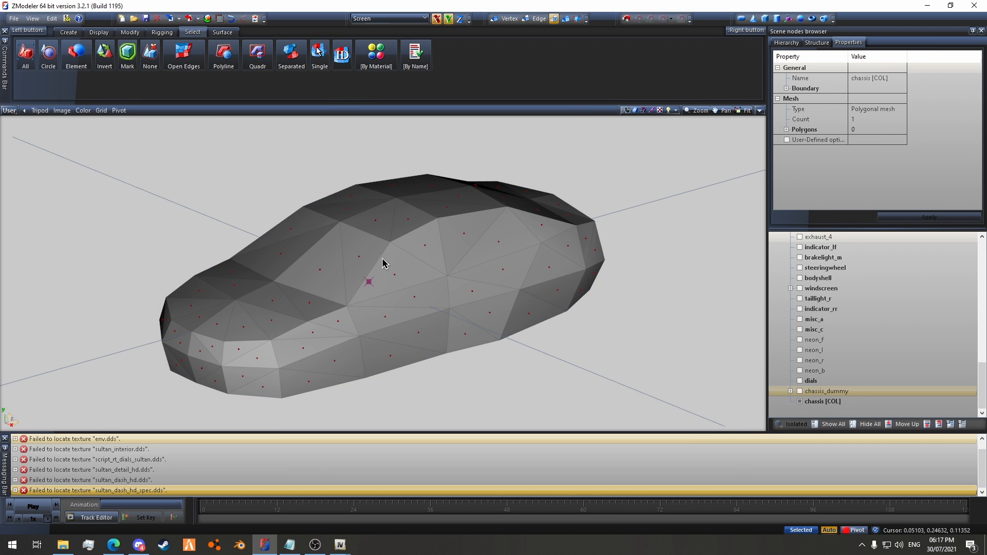
{"action": "middle_click_drag", "start_coordinate": [322, 337], "coordinate": [313, 238]}
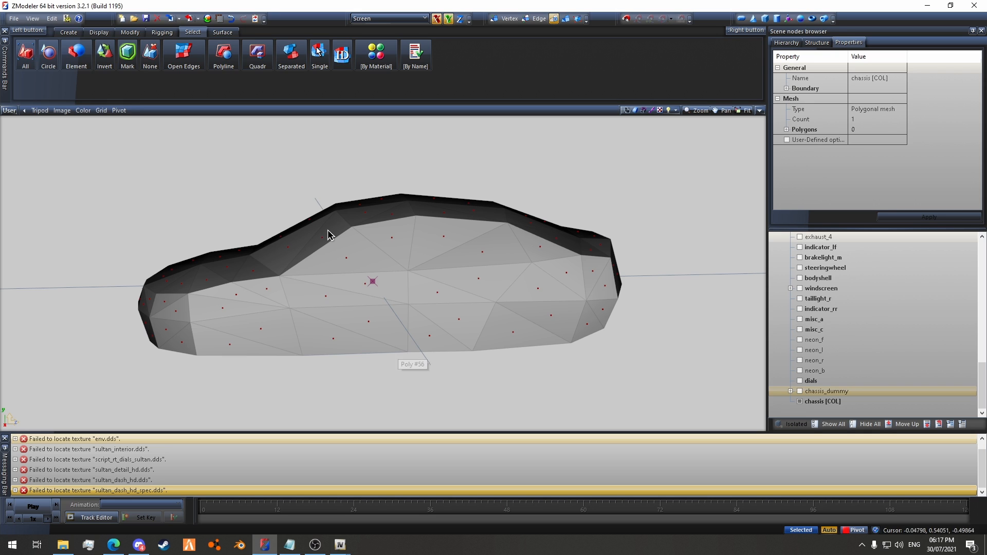
{"action": "middle_click_drag", "start_coordinate": [465, 194], "coordinate": [437, 149]}
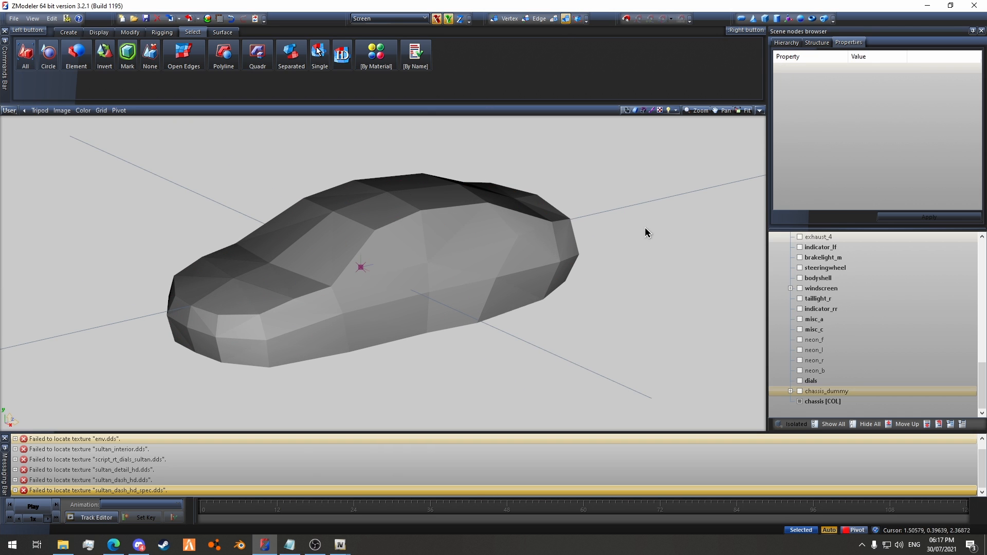
Step: Collapse the kuruma hierarchy, turn off the COL state and show all parts of the L0 model
{"action": "scroll", "coordinate": [850, 319], "scroll_direction": "up", "scroll_amount": 10}
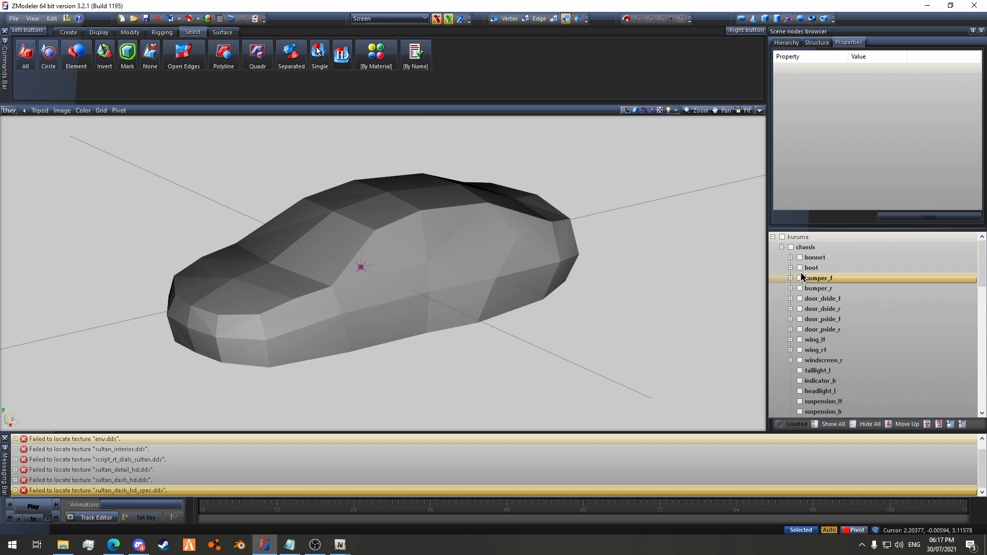
{"action": "left_click", "coordinate": [773, 237]}
{"action": "left_click", "coordinate": [782, 237]}
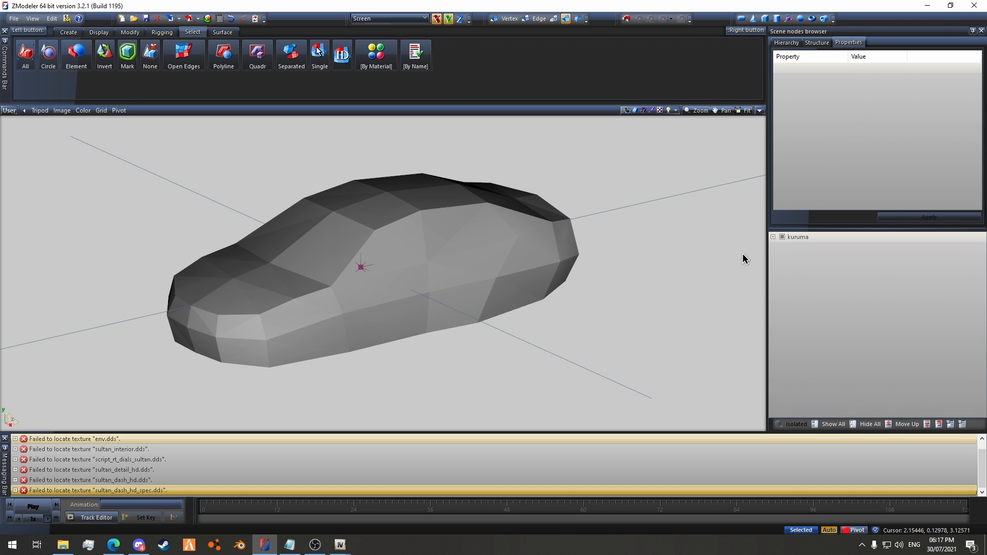
{"action": "left_click", "coordinate": [817, 42]}
{"action": "left_click", "coordinate": [851, 61]}
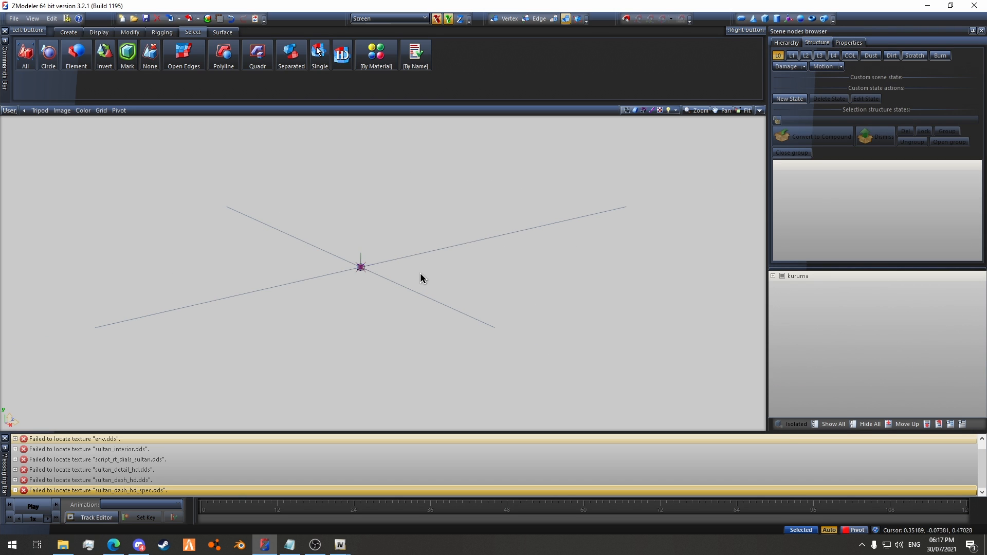
{"action": "left_click", "coordinate": [829, 425]}
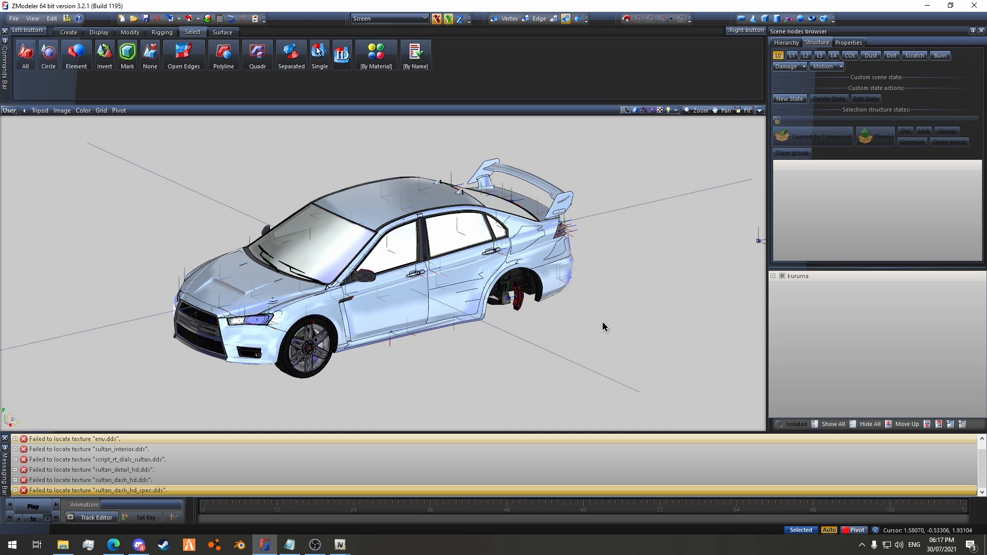
Step: Rename the kuruma root node as kuruma_broken
{"action": "middle_click_drag", "start_coordinate": [605, 324], "coordinate": [403, 392]}
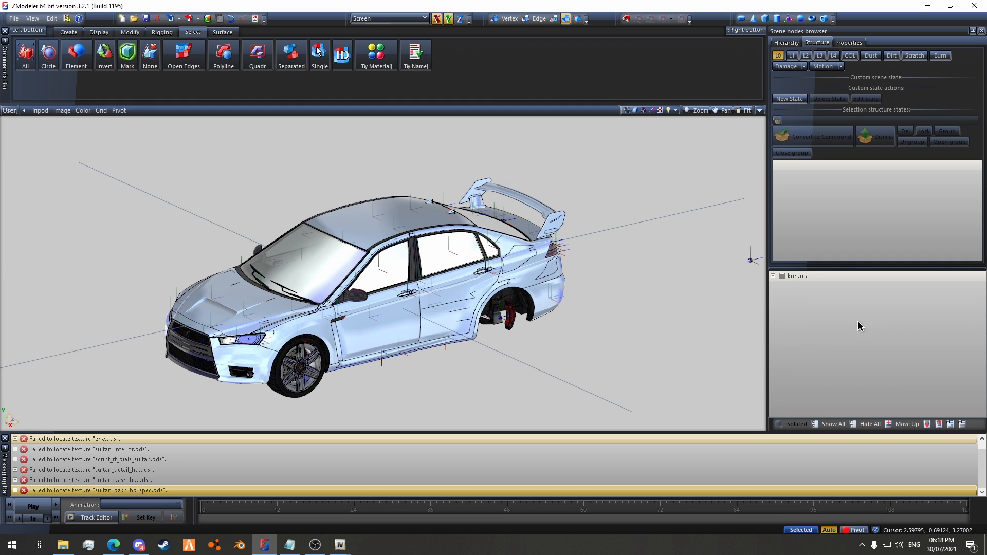
{"action": "left_click", "coordinate": [811, 276]}
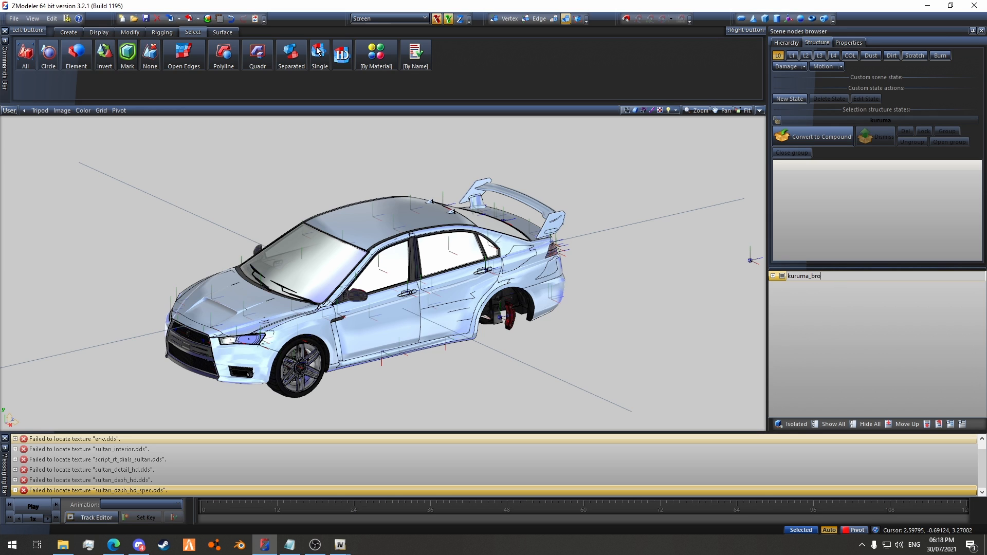
{"action": "key", "text": "Return"}
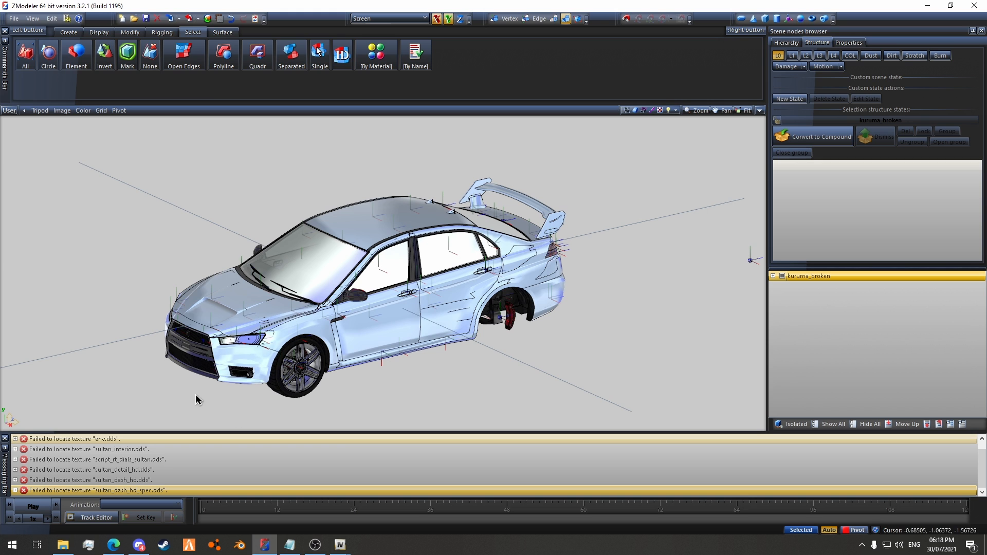
Step: Examine the front bumper, grille and rear of the kuruma_broken model
{"action": "left_click", "coordinate": [237, 378]}
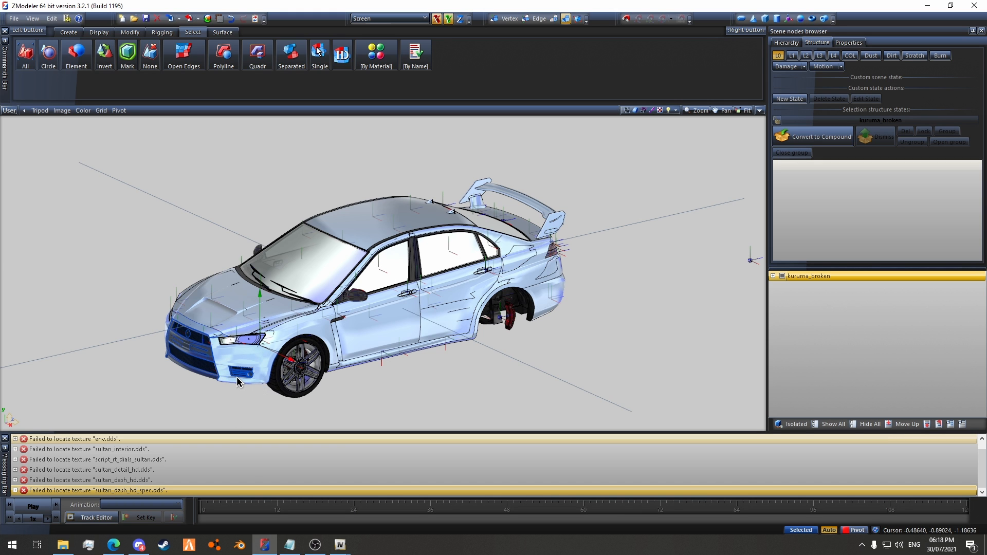
{"action": "scroll", "coordinate": [194, 369], "scroll_direction": "up", "scroll_amount": 3}
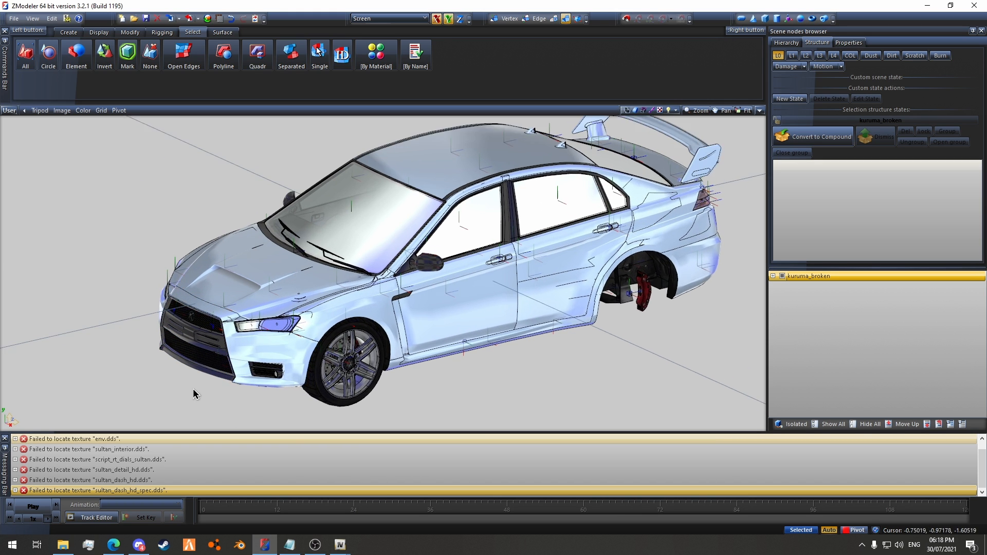
{"action": "scroll", "coordinate": [193, 394], "scroll_direction": "up", "scroll_amount": 1}
{"action": "scroll", "coordinate": [194, 393], "scroll_direction": "down", "scroll_amount": 1}
{"action": "scroll", "coordinate": [194, 393], "scroll_direction": "up", "scroll_amount": 4}
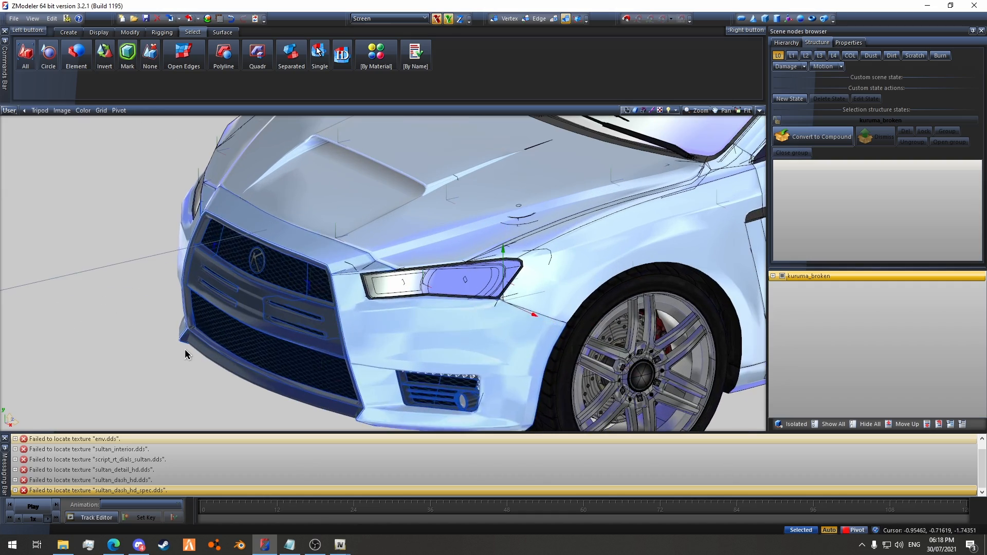
{"action": "scroll", "coordinate": [182, 353], "scroll_direction": "down", "scroll_amount": 3}
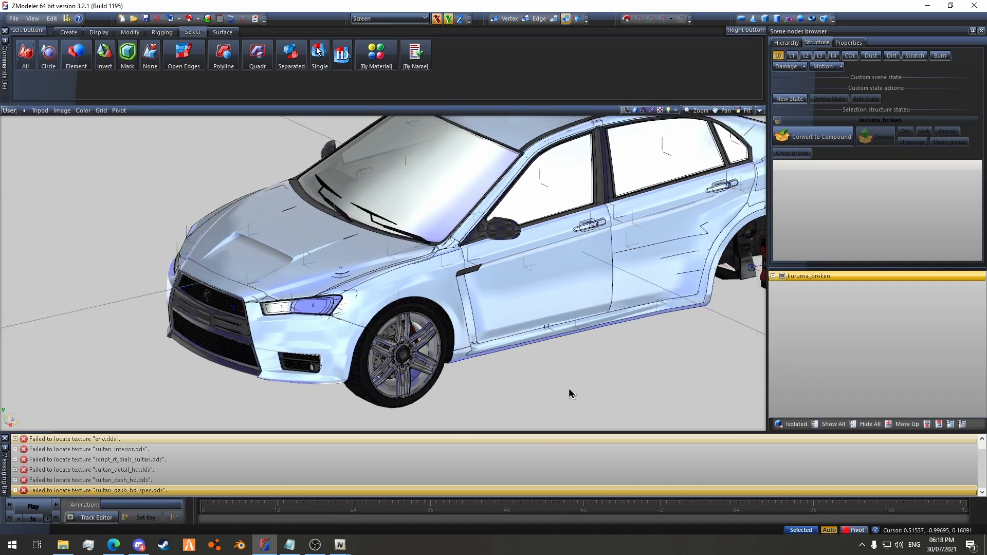
{"action": "middle_click_drag", "start_coordinate": [571, 393], "coordinate": [504, 382]}
{"action": "scroll", "coordinate": [401, 281], "scroll_direction": "up", "scroll_amount": 5}
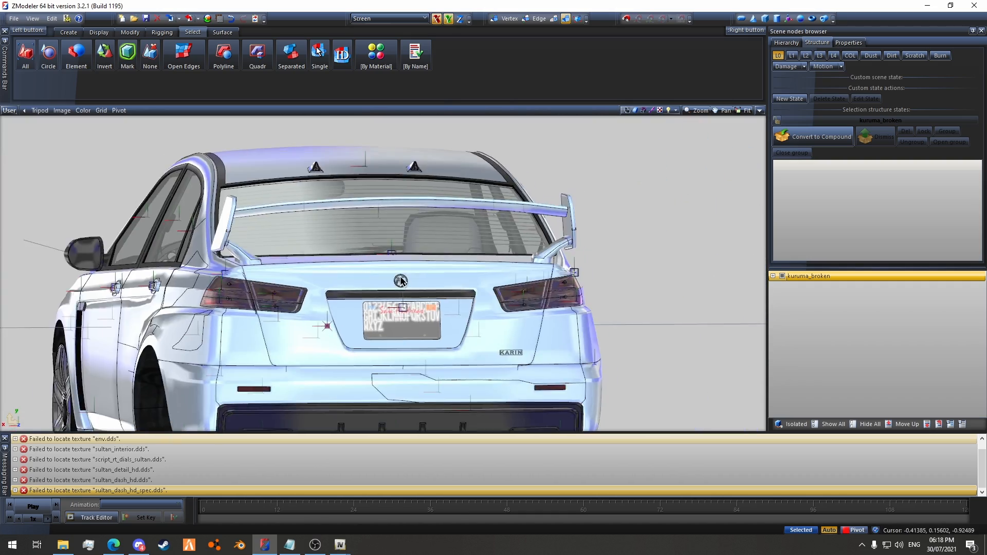
{"action": "scroll", "coordinate": [401, 282], "scroll_direction": "down", "scroll_amount": 4}
{"action": "middle_click_drag", "start_coordinate": [401, 283], "coordinate": [540, 355]}
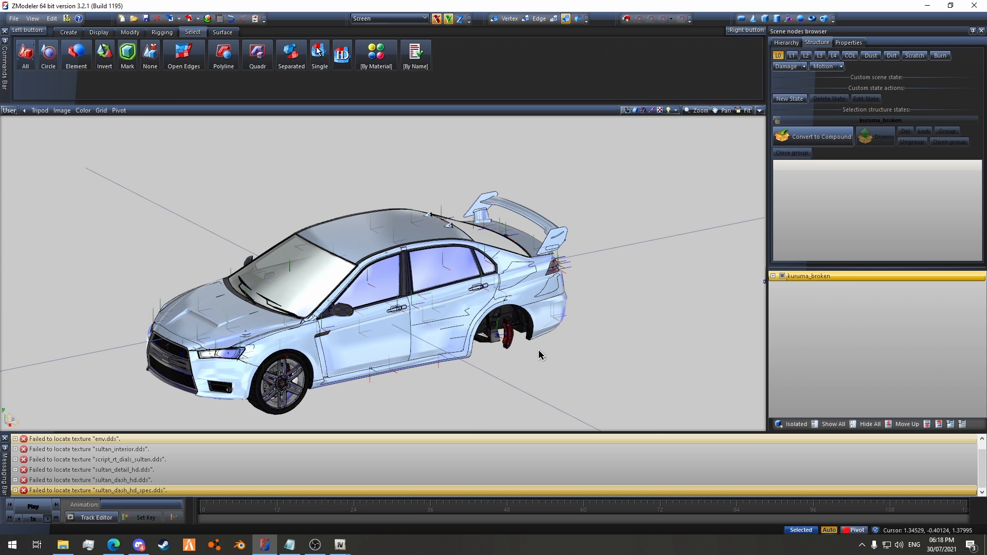
{"action": "scroll", "coordinate": [626, 214], "scroll_direction": "down", "scroll_amount": 1}
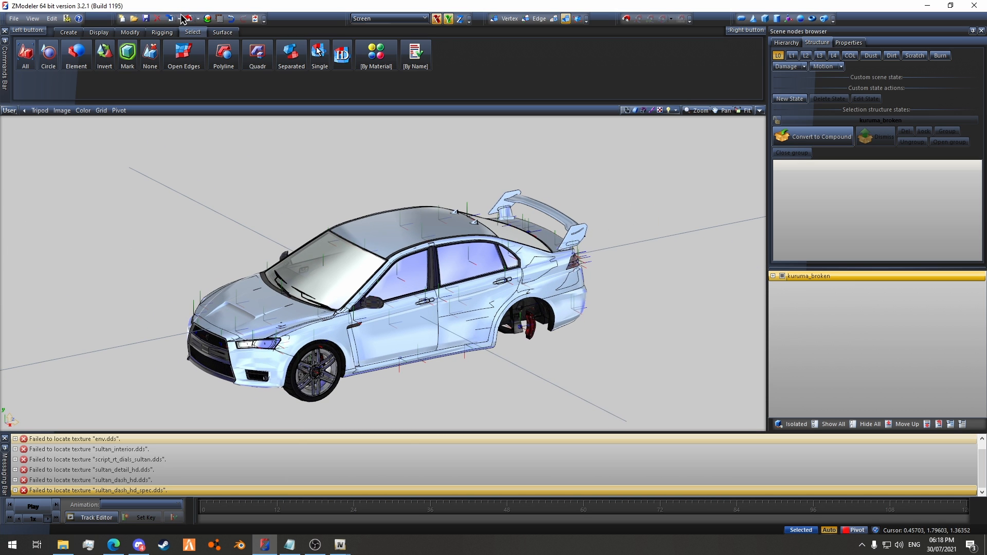
{"action": "left_click", "coordinate": [172, 19]}
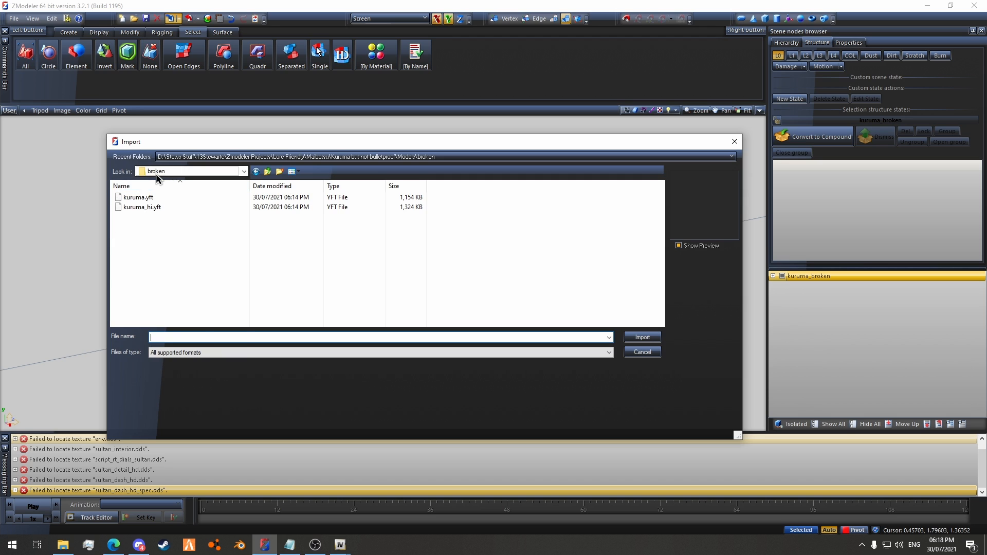
{"action": "left_click", "coordinate": [157, 172]}
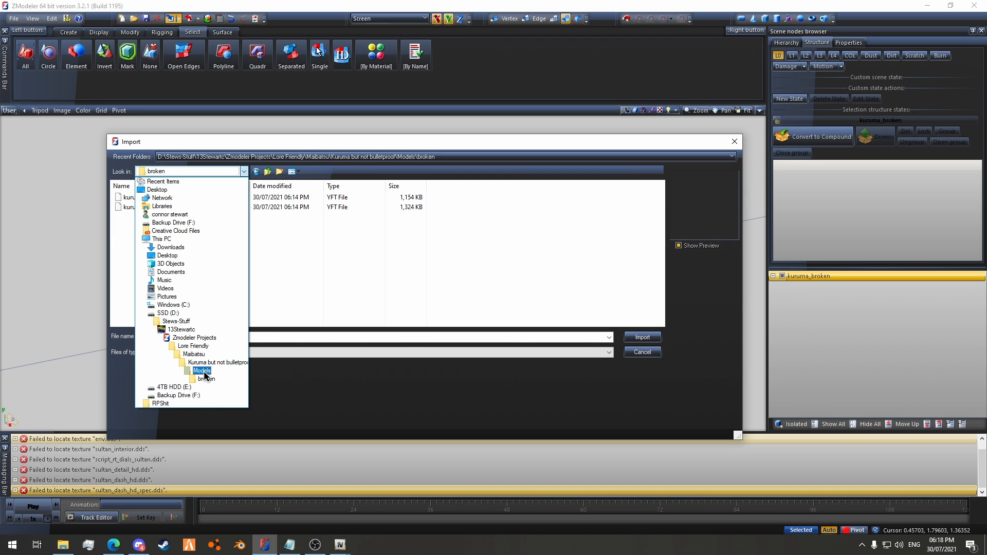
{"action": "left_click", "coordinate": [203, 371]}
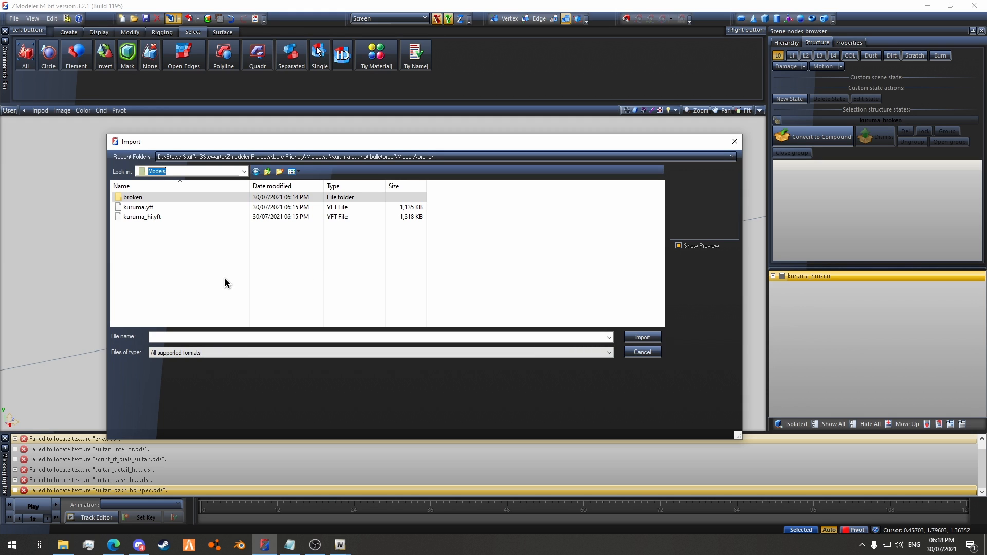
{"action": "left_click_drag", "start_coordinate": [214, 245], "coordinate": [140, 234]}
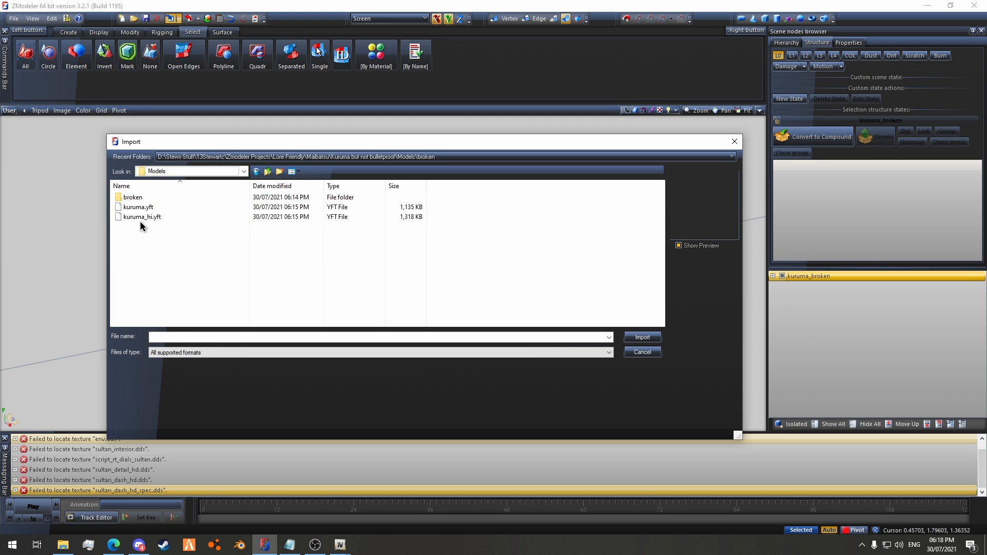
{"action": "left_click", "coordinate": [138, 218]}
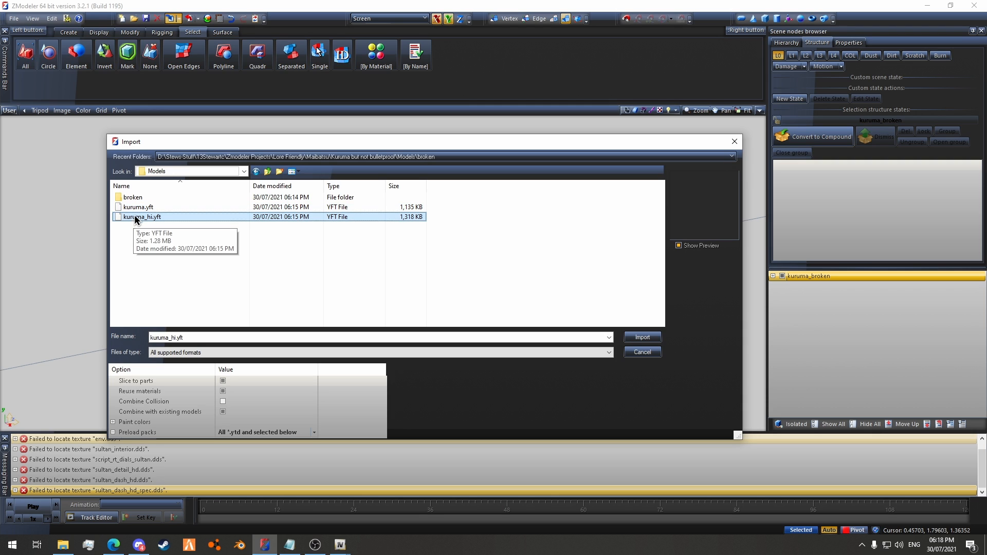
{"action": "left_click", "coordinate": [136, 208], "text": "ctrl"}
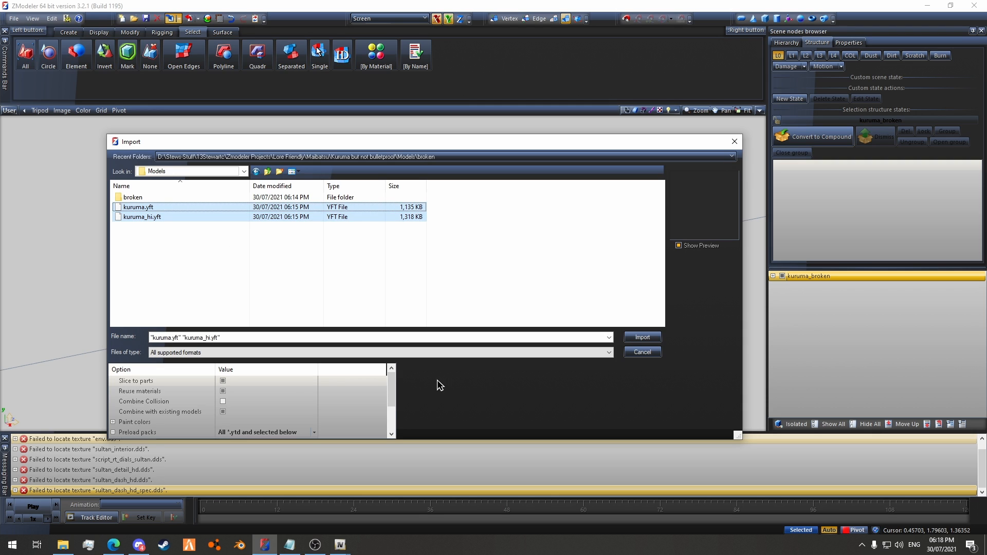
{"action": "scroll", "coordinate": [386, 396], "scroll_direction": "down", "scroll_amount": 2}
{"action": "left_click", "coordinate": [231, 424]}
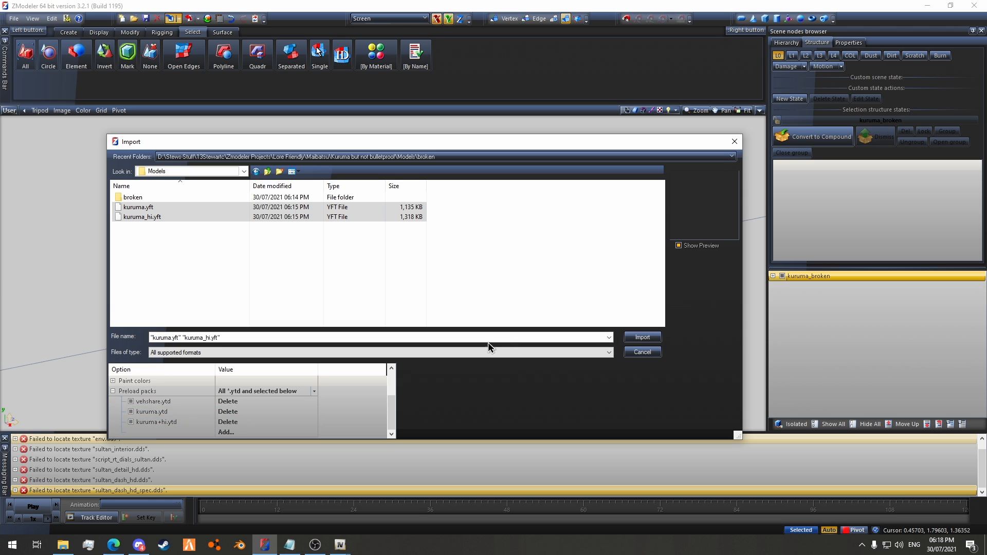
{"action": "left_click_drag", "start_coordinate": [153, 147], "coordinate": [152, 120]}
Step: Switch to File Explorer, open the Models folder above broken and move its window clear of the import dialog
{"action": "left_click", "coordinate": [63, 545]}
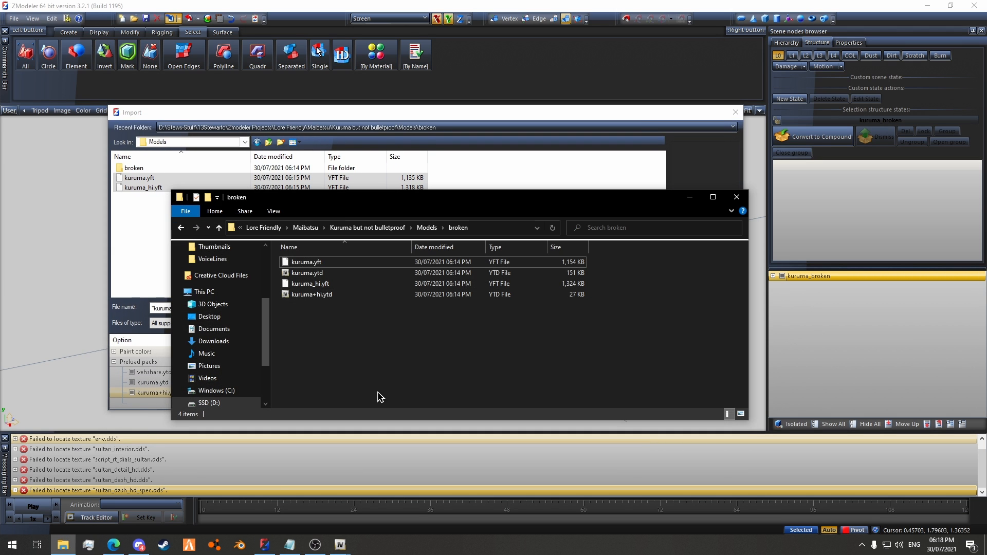
{"action": "left_click", "coordinate": [427, 227]}
{"action": "left_click_drag", "start_coordinate": [422, 358], "coordinate": [371, 358]}
{"action": "left_click_drag", "start_coordinate": [275, 203], "coordinate": [838, 134]}
{"action": "left_click", "coordinate": [568, 9]}
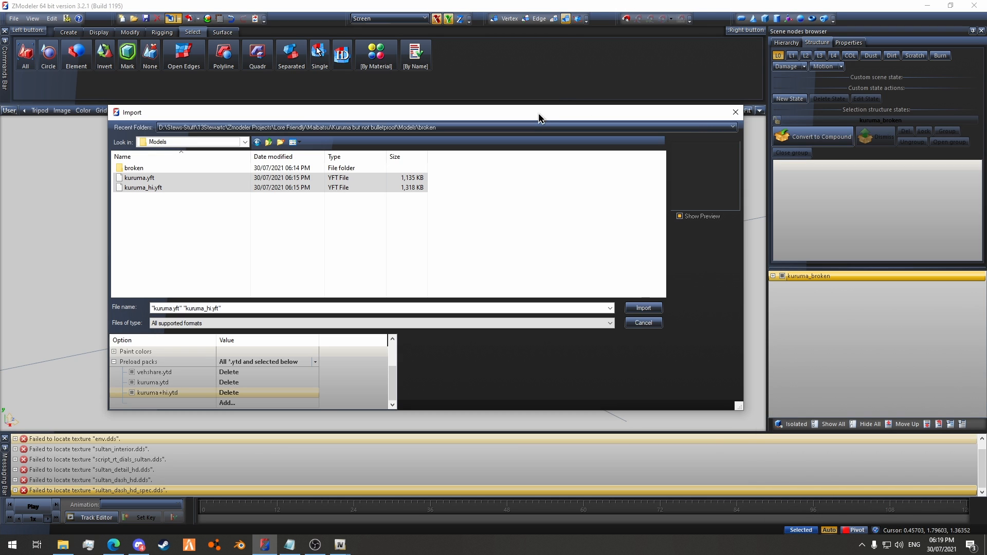
Step: Cancel the import and arrange the ZModeler window side by side with the Models folder window
{"action": "left_click_drag", "start_coordinate": [539, 118], "coordinate": [404, 235]}
{"action": "left_click", "coordinate": [604, 231]}
{"action": "left_click_drag", "start_coordinate": [309, 10], "coordinate": [0, 72]}
{"action": "left_click", "coordinate": [663, 162]}
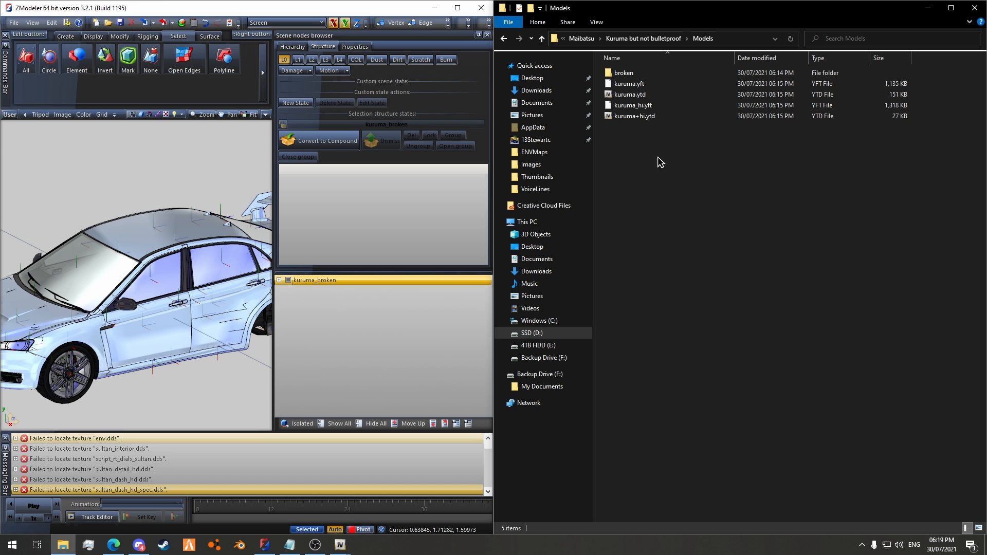
Step: Import kuruma.yft and kuruma_hi.yft together from the Models folder
{"action": "left_click", "coordinate": [14, 22]}
{"action": "left_click", "coordinate": [35, 104]}
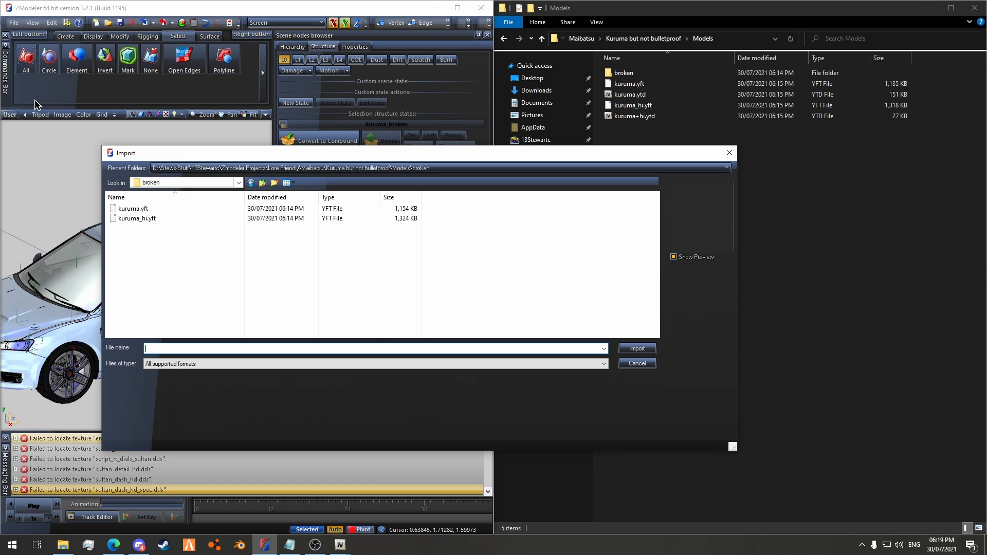
{"action": "left_click", "coordinate": [137, 218]}
{"action": "left_click", "coordinate": [239, 183]}
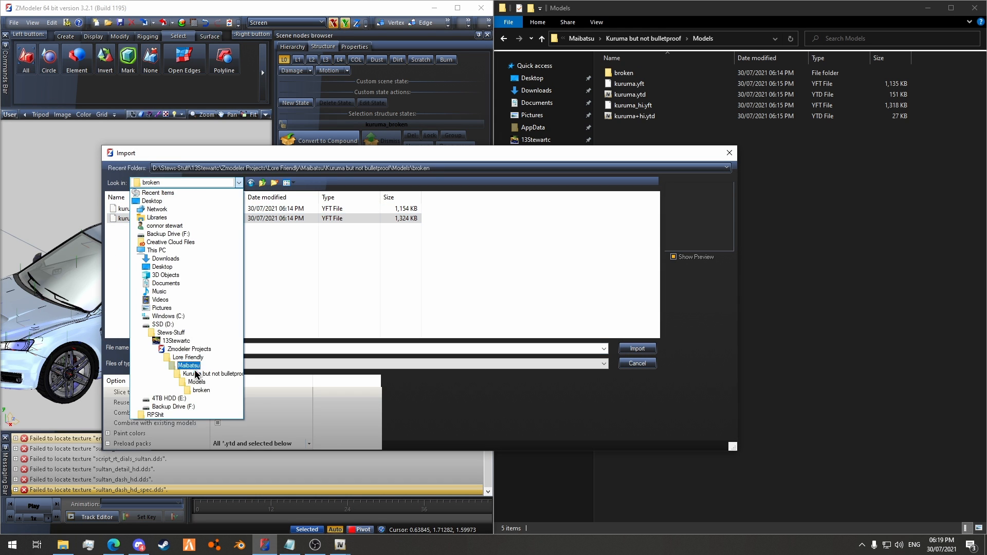
{"action": "left_click", "coordinate": [195, 381]}
{"action": "left_click", "coordinate": [155, 228]}
{"action": "left_click", "coordinate": [149, 218], "text": "shift"}
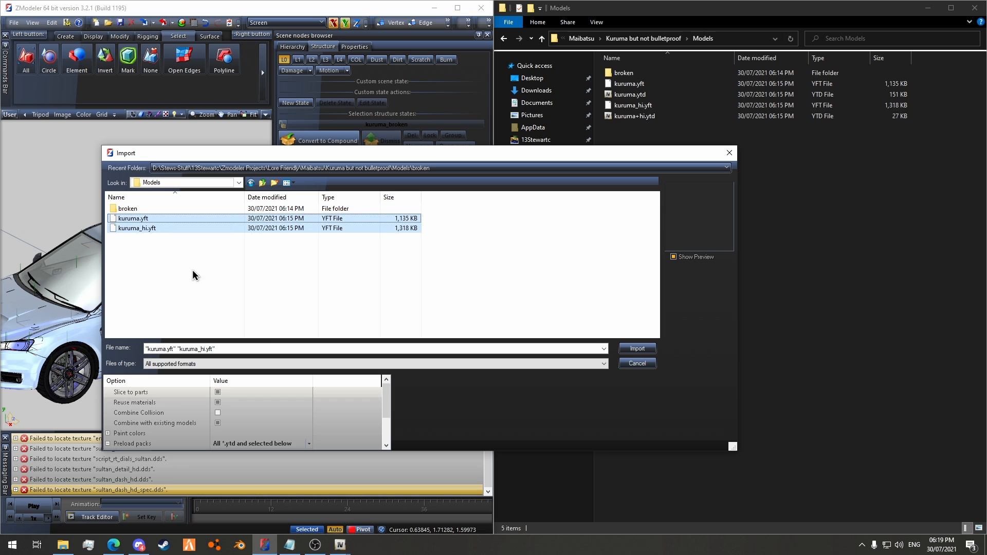
{"action": "scroll", "coordinate": [301, 435], "scroll_direction": "down", "scroll_amount": 2}
{"action": "left_click", "coordinate": [302, 435]}
{"action": "left_click", "coordinate": [638, 348]}
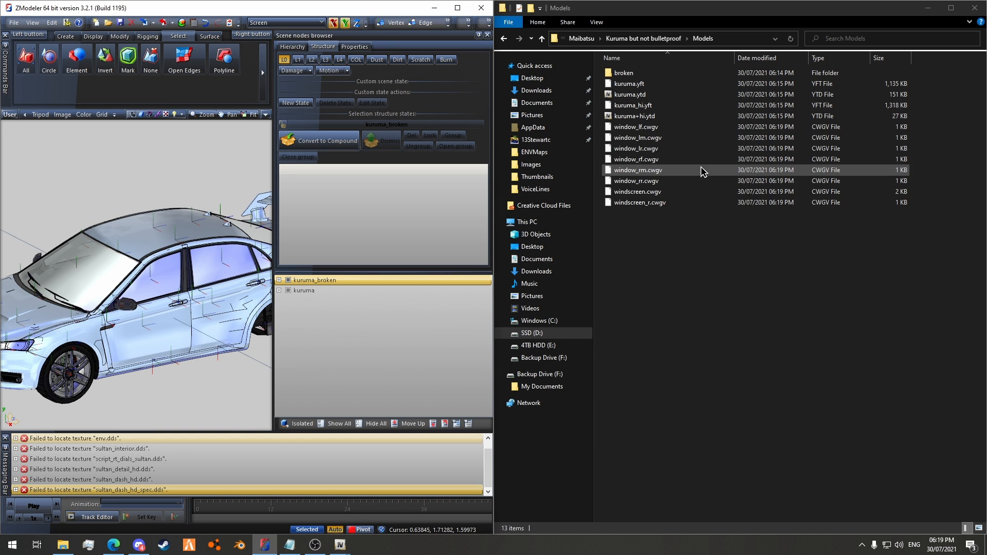
Step: Cut all the window and windscreen CWGV files from the Models folder
{"action": "left_click_drag", "start_coordinate": [707, 267], "coordinate": [697, 163]}
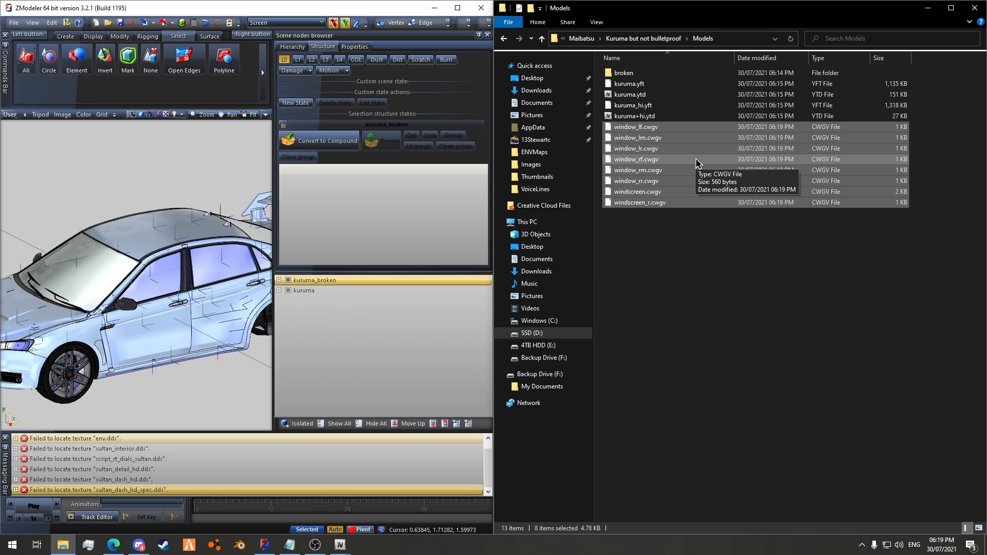
{"action": "right_click", "coordinate": [662, 163]}
{"action": "left_click", "coordinate": [694, 284]}
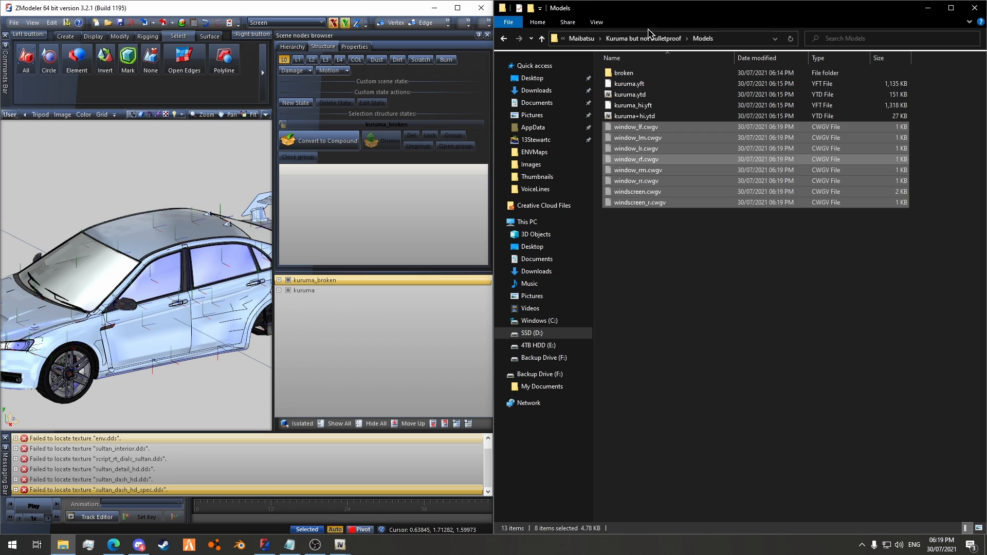
Step: Create a folder named Exported inside the Kuruma but not bulletproof folder
{"action": "left_click", "coordinate": [648, 37]}
{"action": "right_click", "coordinate": [696, 210]}
{"action": "mouse_move", "coordinate": [818, 346]}
{"action": "left_click", "coordinate": [855, 344]}
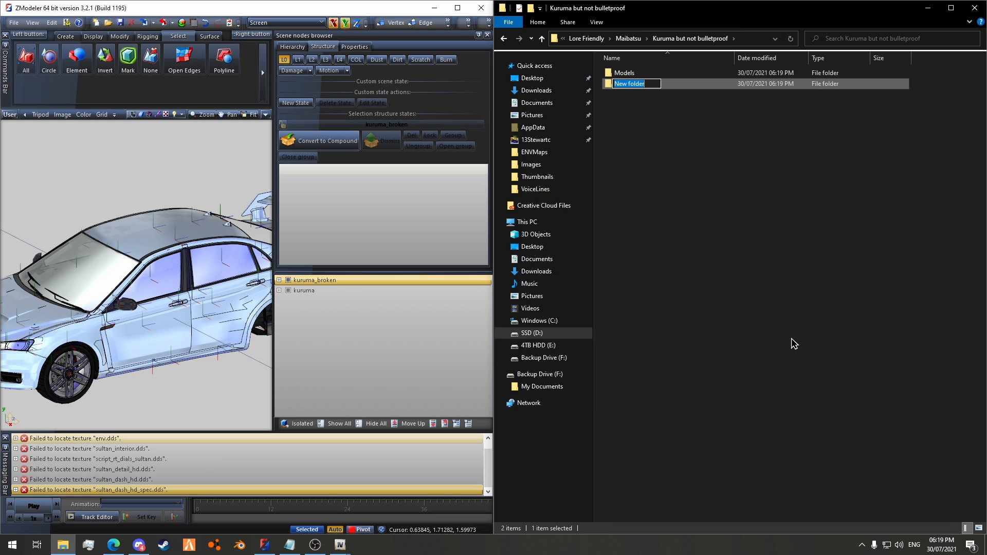
{"action": "type", "text": "Exported"}
{"action": "key", "text": "Return"}
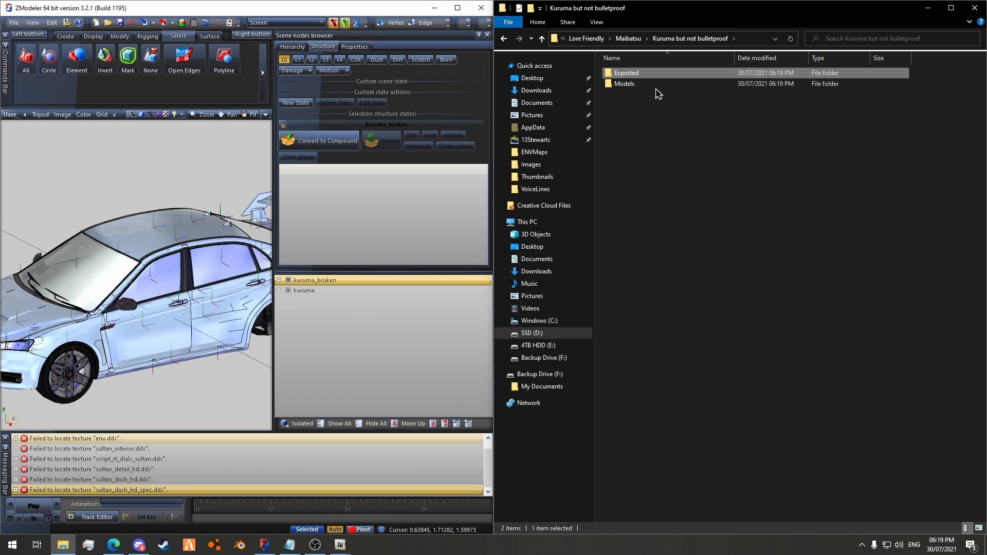
Step: Paste the cut CWGV files into the Exported folder and deselect them
{"action": "double_click", "coordinate": [638, 77]}
{"action": "right_click", "coordinate": [691, 142]}
{"action": "left_click", "coordinate": [774, 213]}
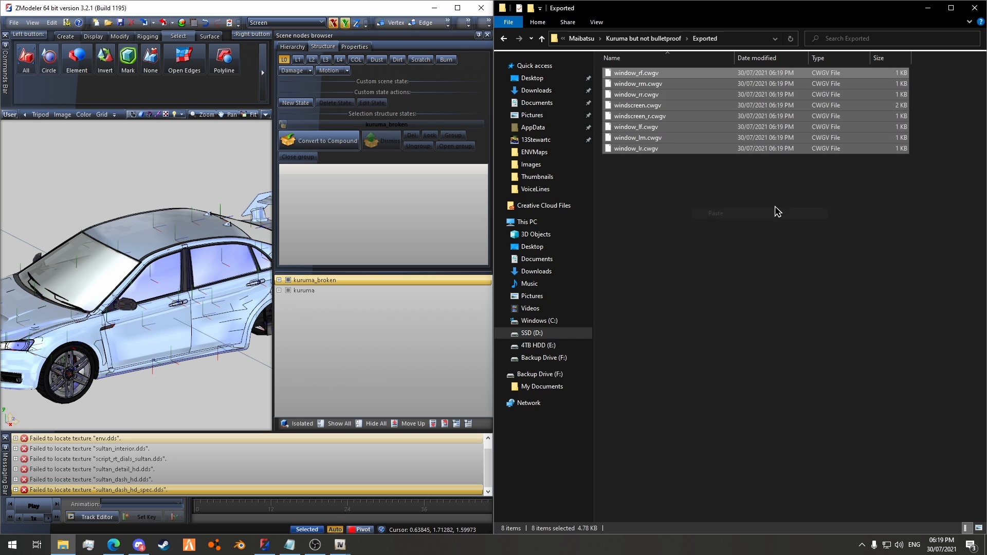
{"action": "left_click_drag", "start_coordinate": [822, 208], "coordinate": [787, 252]}
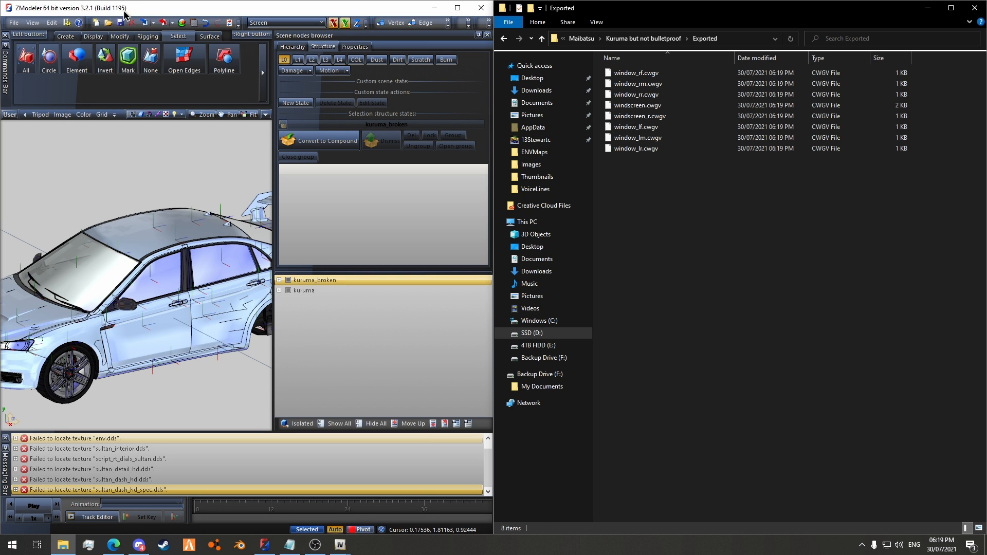
Step: Switch back to ZModeler, maximize its window and frame the whole car
{"action": "left_click", "coordinate": [157, 3]}
{"action": "left_click", "coordinate": [457, 7]}
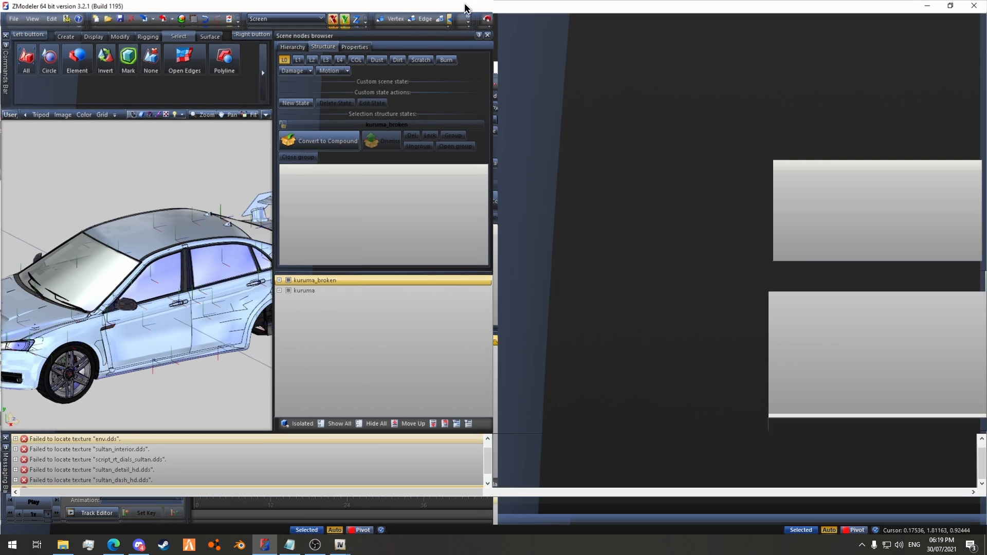
{"action": "scroll", "coordinate": [575, 333], "scroll_direction": "up", "scroll_amount": 4}
{"action": "scroll", "coordinate": [581, 340], "scroll_direction": "down", "scroll_amount": 2}
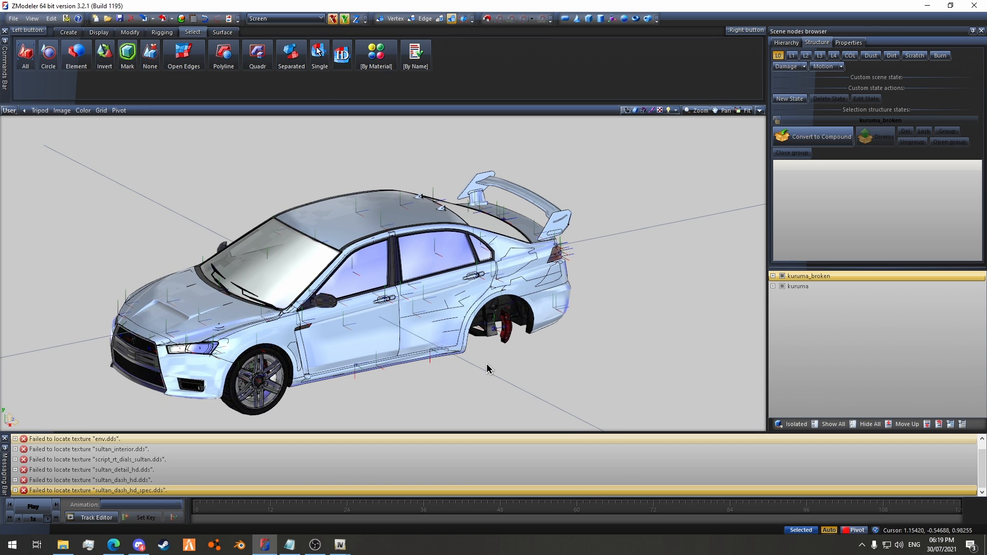
Step: Hide kuruma_broken and expand the kuruma node down to its chassis parts, keeping the L0 state displayed
{"action": "left_click", "coordinate": [798, 286]}
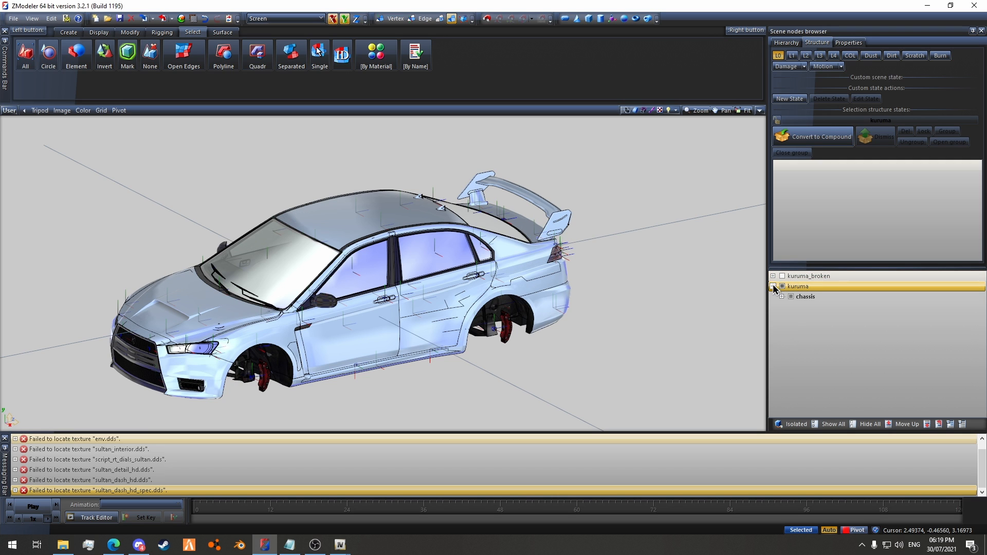
{"action": "left_click", "coordinate": [787, 43]}
{"action": "left_click", "coordinate": [816, 43]}
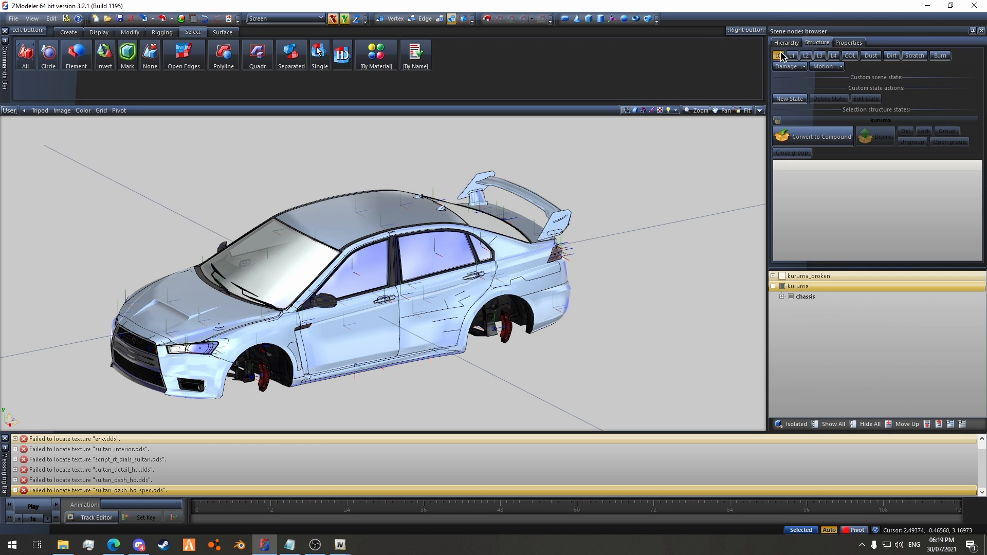
{"action": "left_click", "coordinate": [780, 55]}
{"action": "left_click", "coordinate": [781, 296]}
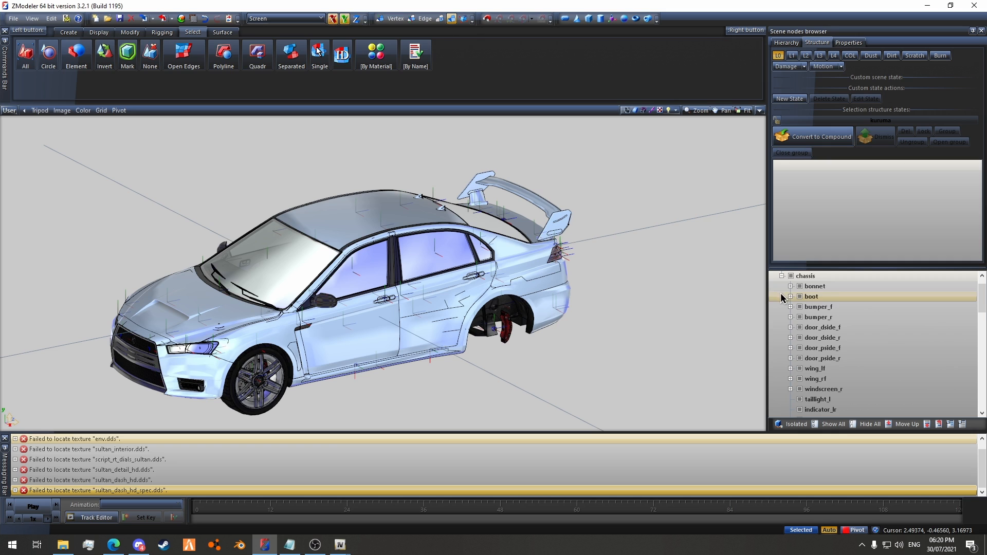
Step: Unlink the bonnet [COL] mesh from the bonnet node
{"action": "left_click", "coordinate": [791, 286]}
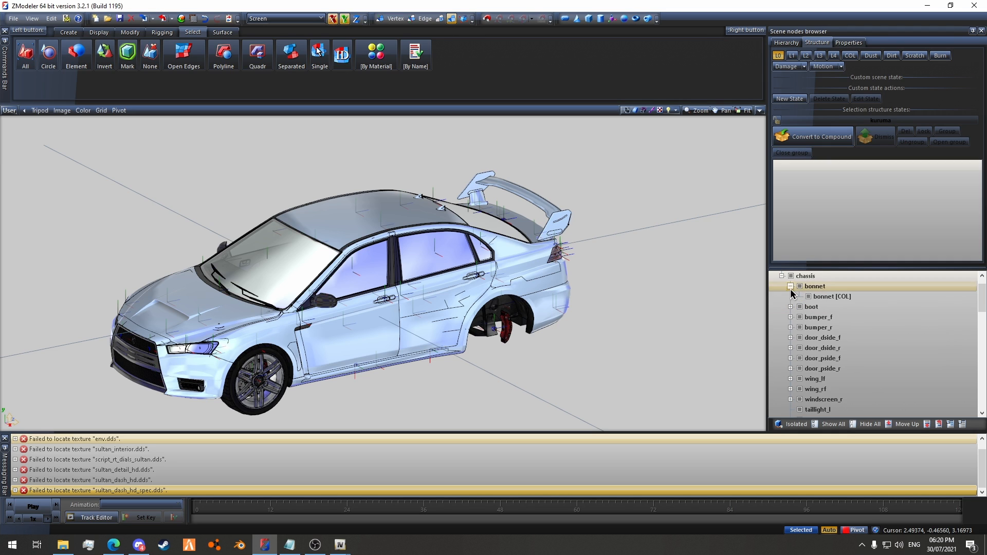
{"action": "right_click", "coordinate": [835, 304]}
{"action": "left_click", "coordinate": [864, 345]}
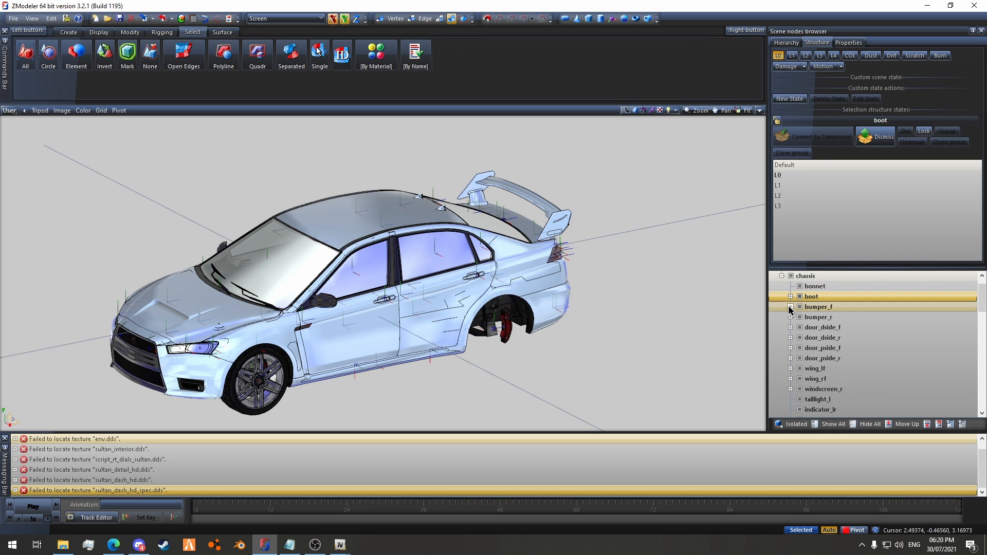
Step: Unlink misc_b [COL], mod_col_1, mod_col_2, mod_col_3 and boot [COL] from the boot hierarchy
{"action": "left_click", "coordinate": [790, 297]}
{"action": "scroll", "coordinate": [823, 350], "scroll_direction": "down", "scroll_amount": 3}
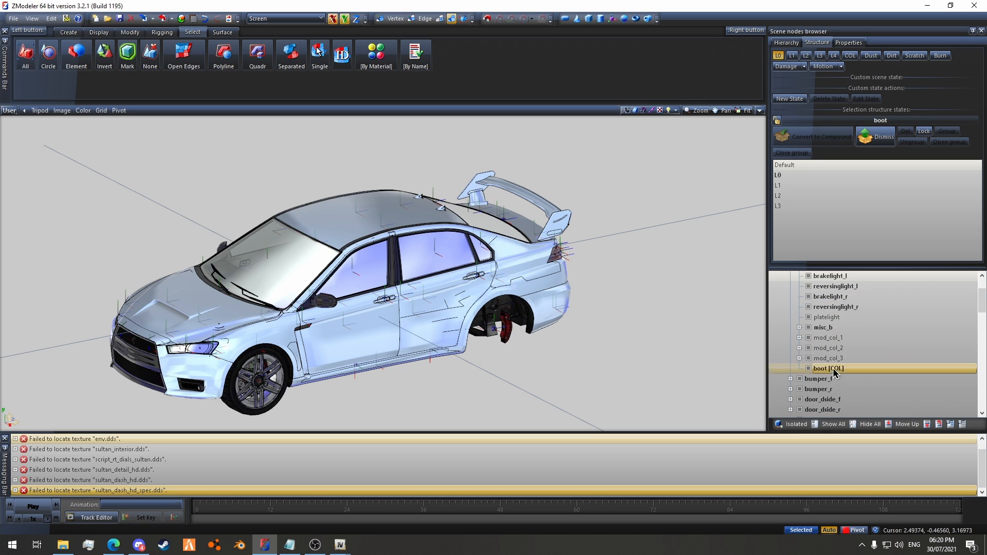
{"action": "left_click", "coordinate": [822, 338]}
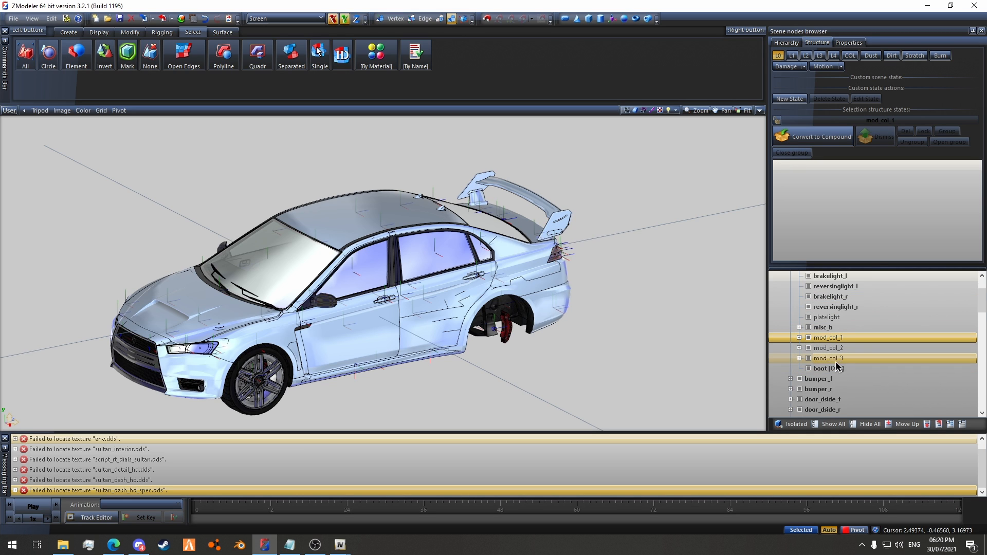
{"action": "left_click", "coordinate": [833, 361], "text": "shift"}
{"action": "left_click", "coordinate": [800, 327]}
{"action": "scroll", "coordinate": [853, 335], "scroll_direction": "down", "scroll_amount": 1}
{"action": "left_click", "coordinate": [846, 310], "text": "ctrl"}
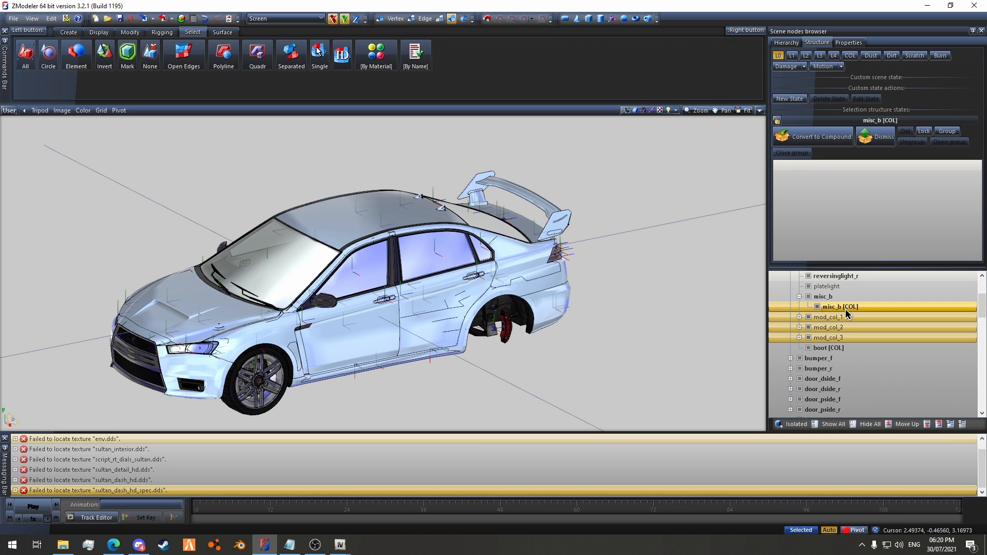
{"action": "left_click", "coordinate": [828, 348], "text": "ctrl"}
{"action": "right_click", "coordinate": [832, 349]}
{"action": "mouse_move", "coordinate": [869, 393]}
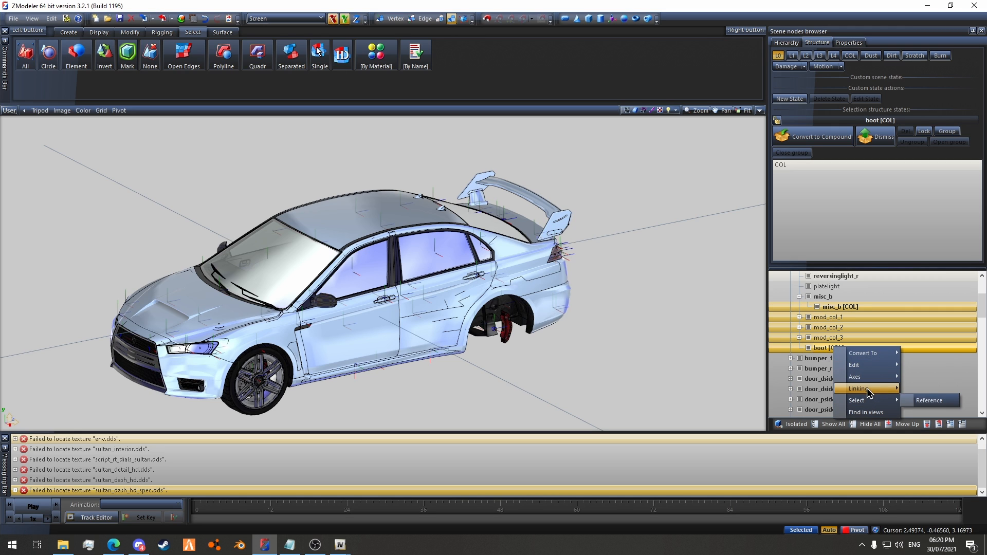
{"action": "left_click", "coordinate": [925, 389]}
Step: Unlink the bumper_f [COL] mesh from the front bumper node
{"action": "left_click", "coordinate": [791, 307]}
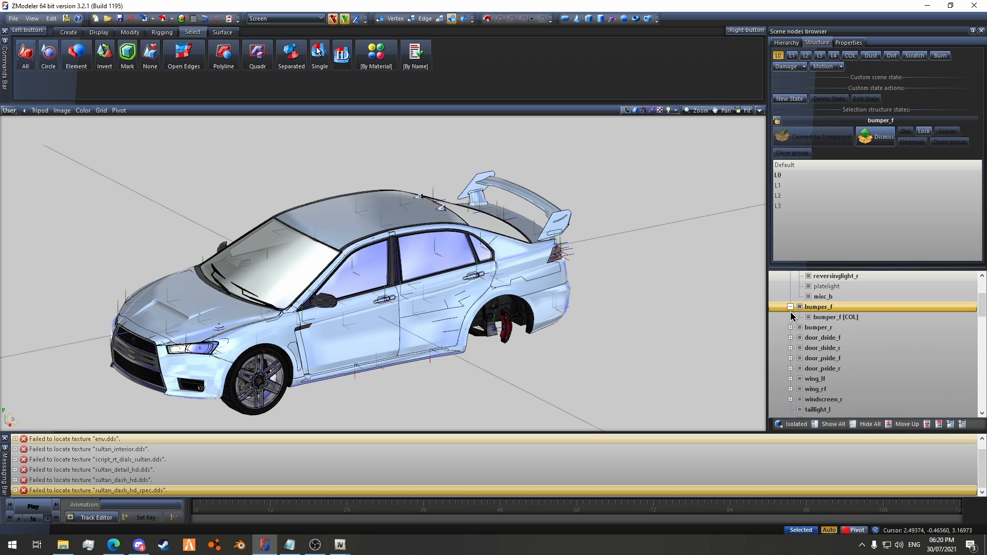
{"action": "left_click", "coordinate": [829, 317]}
{"action": "right_click", "coordinate": [829, 318]}
{"action": "mouse_move", "coordinate": [869, 363]}
{"action": "left_click", "coordinate": [925, 362]}
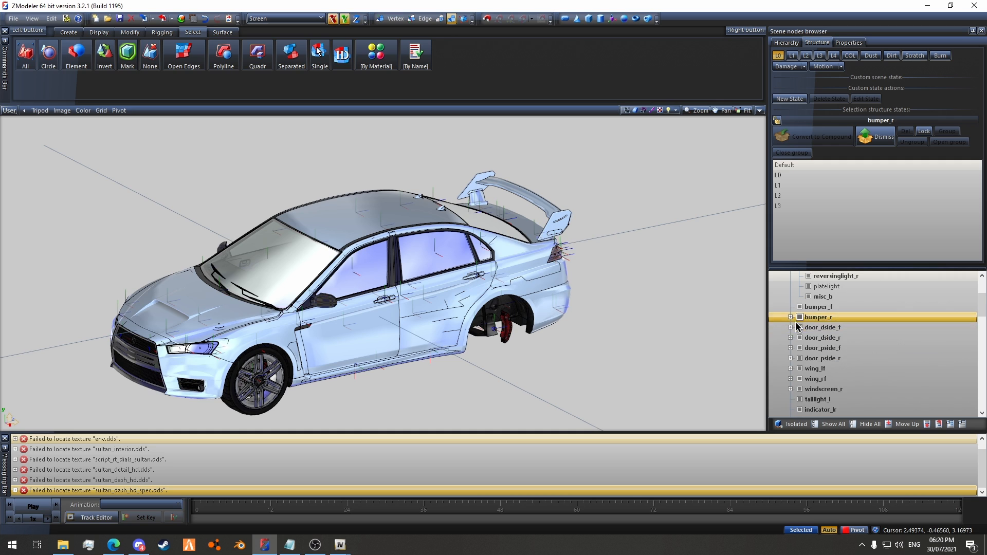
Step: Unlink the bumper_r [COL] mesh from the rear bumper node
{"action": "scroll", "coordinate": [855, 316], "scroll_direction": "up", "scroll_amount": 4}
{"action": "scroll", "coordinate": [848, 318], "scroll_direction": "down", "scroll_amount": 6}
{"action": "scroll", "coordinate": [836, 327], "scroll_direction": "up", "scroll_amount": 3}
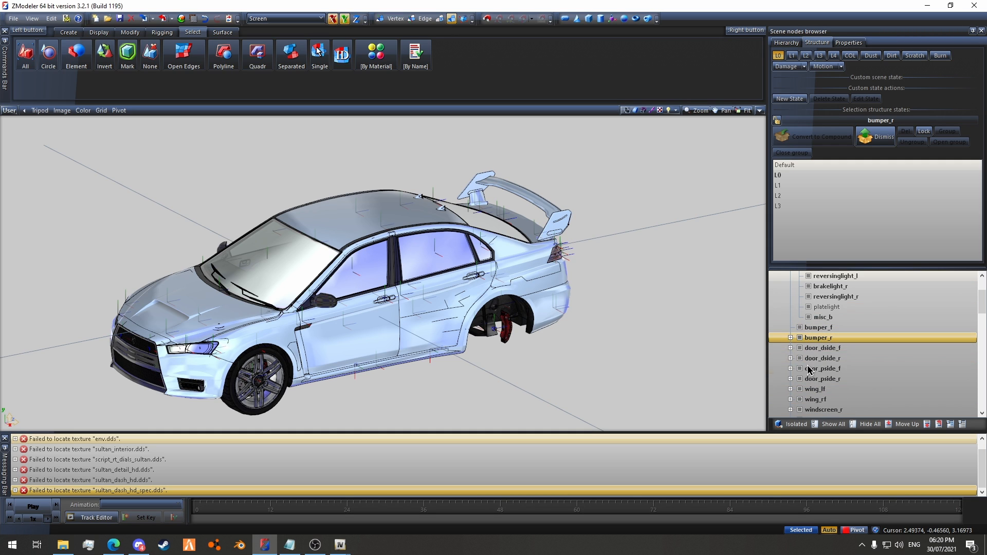
{"action": "left_click", "coordinate": [791, 338]}
{"action": "left_click", "coordinate": [827, 348]}
{"action": "right_click", "coordinate": [828, 348]}
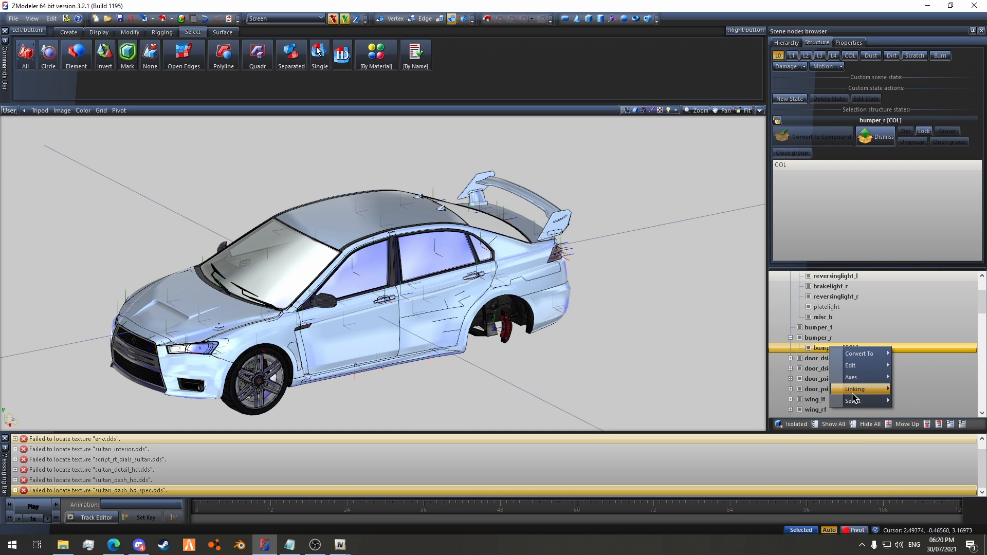
{"action": "mouse_move", "coordinate": [869, 392]}
{"action": "left_click", "coordinate": [920, 391]}
Step: Unlink the window_lf [COL] and door_dside_f [COL] meshes from the driver-side front door
{"action": "left_click", "coordinate": [791, 348]}
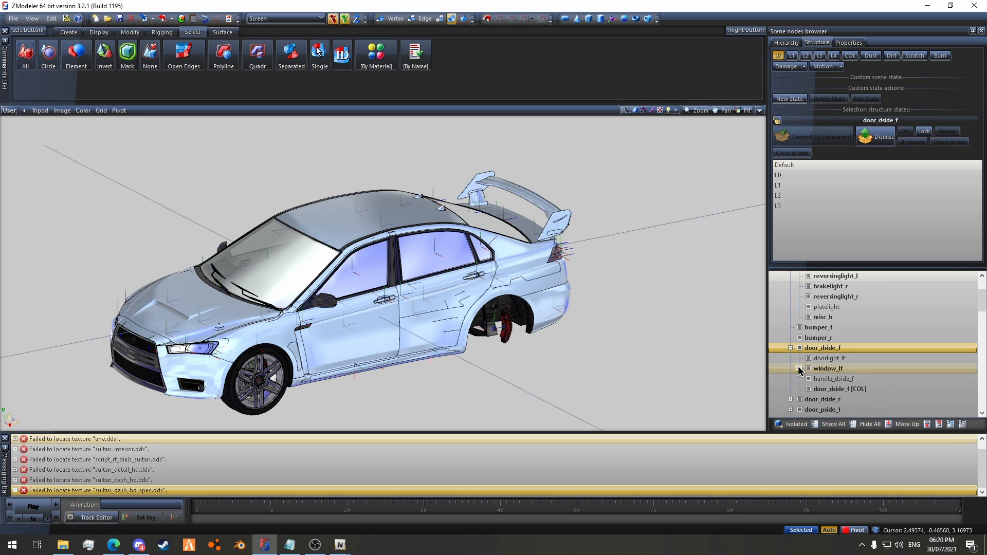
{"action": "left_click", "coordinate": [800, 369]}
{"action": "left_click", "coordinate": [845, 379]}
{"action": "right_click", "coordinate": [846, 379]}
{"action": "mouse_move", "coordinate": [875, 423]}
{"action": "left_click", "coordinate": [934, 423]}
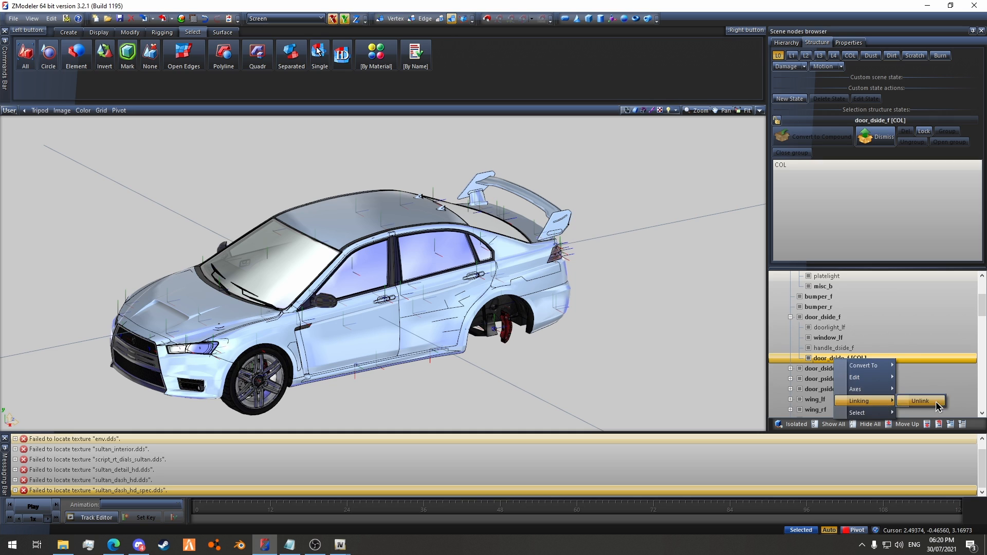
{"action": "left_click", "coordinate": [920, 401]}
Step: Unlink the window_lr [COL] mesh from its window under door_dside_r
{"action": "scroll", "coordinate": [795, 328], "scroll_direction": "down", "scroll_amount": 1}
{"action": "left_click", "coordinate": [795, 329]}
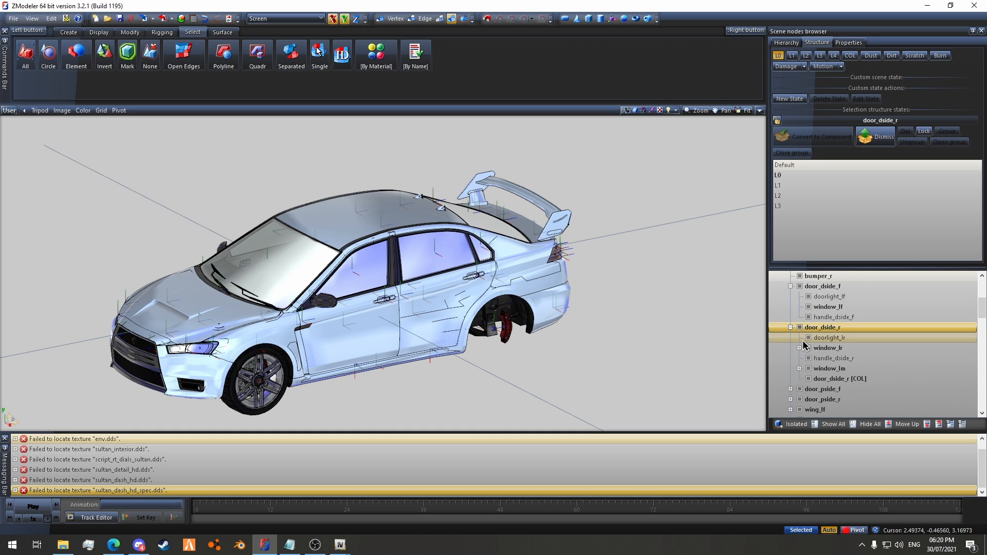
{"action": "left_click", "coordinate": [799, 348]}
{"action": "left_click", "coordinate": [835, 359]}
{"action": "right_click", "coordinate": [835, 360]}
{"action": "mouse_move", "coordinate": [882, 403]}
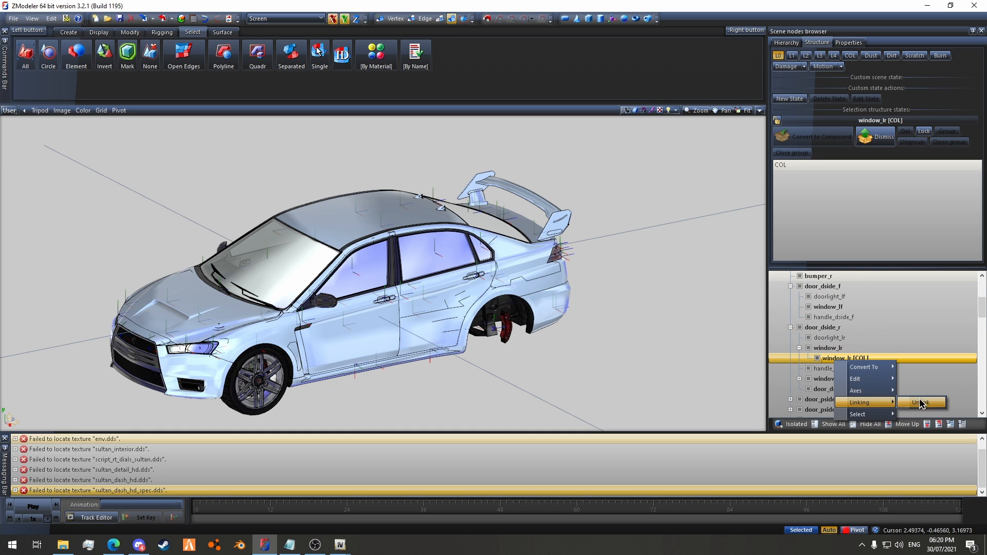
{"action": "left_click", "coordinate": [920, 401]}
Step: Unlink the window_lm [COL] and door_dside_r [COL] meshes from the driver-side rear door
{"action": "scroll", "coordinate": [874, 360], "scroll_direction": "down", "scroll_amount": 1}
{"action": "left_click", "coordinate": [799, 337]}
{"action": "left_click", "coordinate": [838, 348]}
{"action": "right_click", "coordinate": [843, 350]}
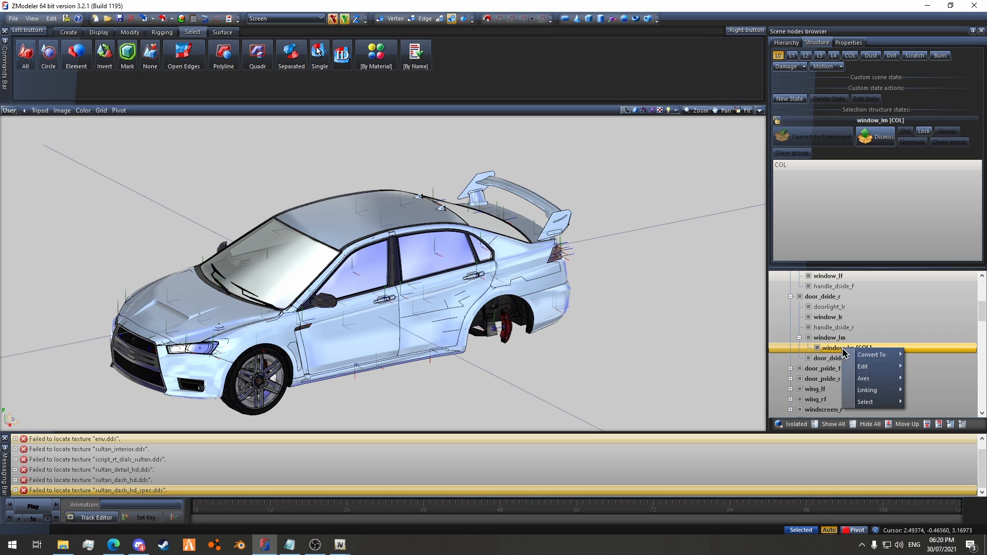
{"action": "left_click", "coordinate": [920, 390]}
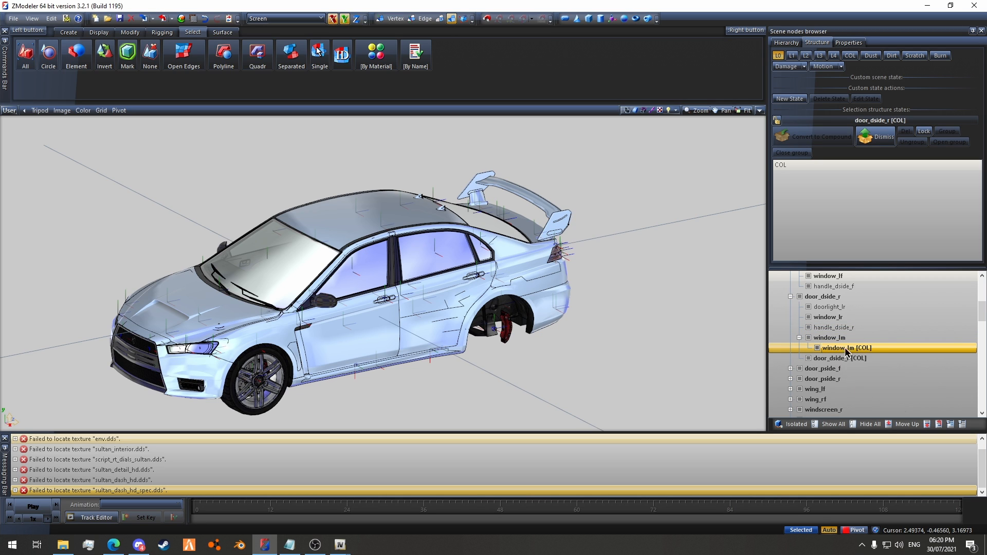
{"action": "right_click", "coordinate": [836, 354]}
{"action": "left_click", "coordinate": [920, 395]}
Step: Unlink the window_rf [COL] and door_pside_f [COL] meshes from the passenger-side front door
{"action": "scroll", "coordinate": [874, 370], "scroll_direction": "down", "scroll_amount": 1}
{"action": "left_click", "coordinate": [790, 347]}
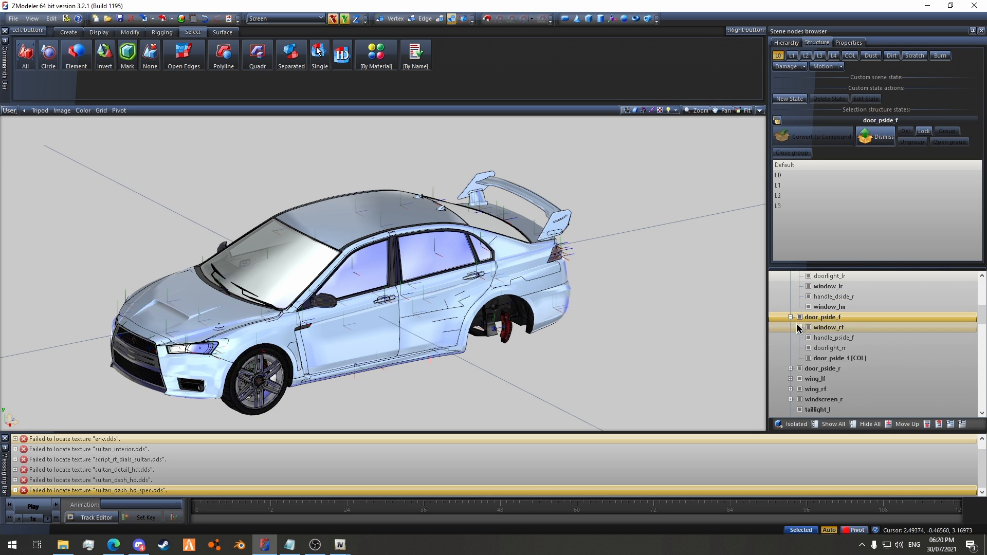
{"action": "left_click", "coordinate": [800, 327]}
{"action": "left_click", "coordinate": [846, 338]}
{"action": "right_click", "coordinate": [841, 372]}
{"action": "left_click", "coordinate": [920, 411]}
Step: Unlink window_rr [COL], window_rm [COL] and door_pside_r [COL] from the passenger-side rear door
{"action": "scroll", "coordinate": [843, 350], "scroll_direction": "down", "scroll_amount": 1}
{"action": "left_click", "coordinate": [791, 327]}
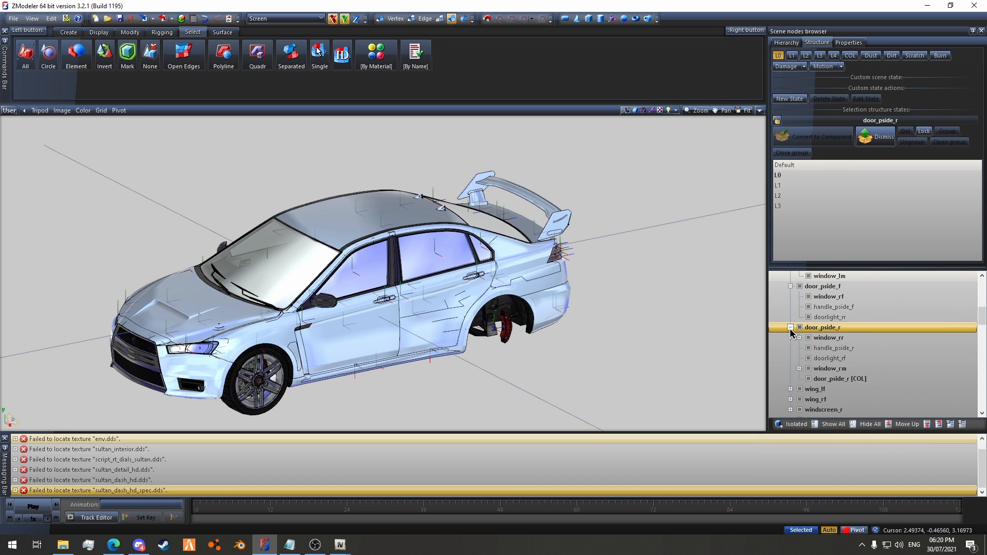
{"action": "left_click", "coordinate": [799, 337]}
{"action": "left_click", "coordinate": [846, 348]}
{"action": "left_click", "coordinate": [799, 379]}
{"action": "left_click", "coordinate": [838, 389], "text": "ctrl"}
{"action": "right_click", "coordinate": [859, 350]}
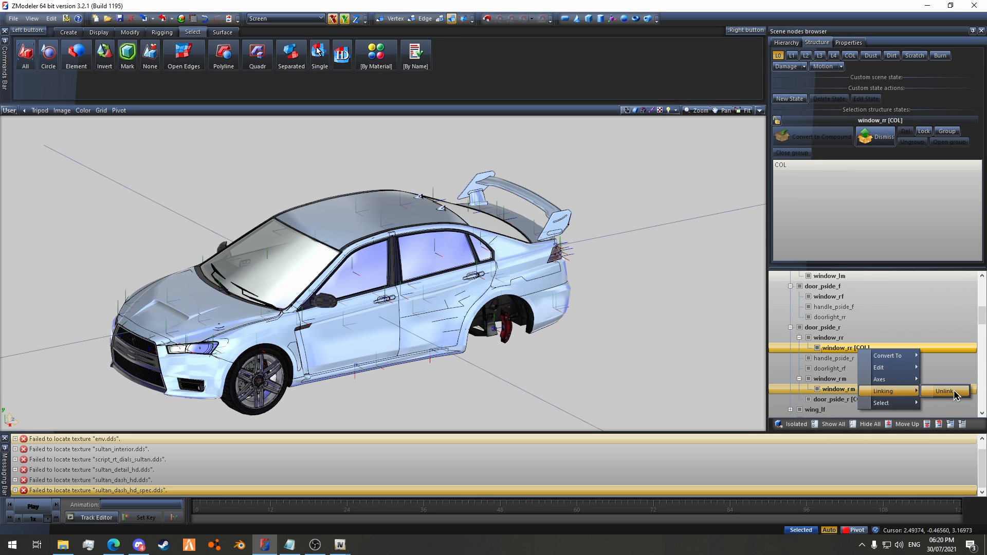
{"action": "left_click", "coordinate": [945, 391]}
{"action": "right_click", "coordinate": [837, 377]}
{"action": "left_click", "coordinate": [946, 416]}
Step: Select the wing_lf [COL], wing_rf [COL], windscreen_r [COL] and chassis_lowlod [COL] meshes under kuruma
{"action": "scroll", "coordinate": [844, 360], "scroll_direction": "down", "scroll_amount": 1}
{"action": "left_click", "coordinate": [790, 348]}
{"action": "left_click", "coordinate": [790, 368]}
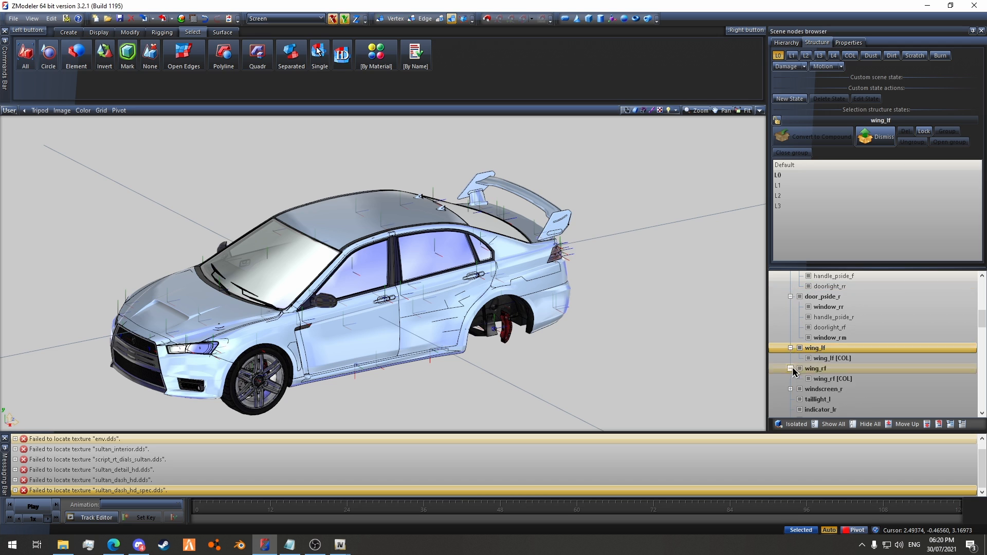
{"action": "scroll", "coordinate": [843, 360], "scroll_direction": "down", "scroll_amount": 3}
{"action": "left_click", "coordinate": [791, 338]}
{"action": "left_click", "coordinate": [892, 348]}
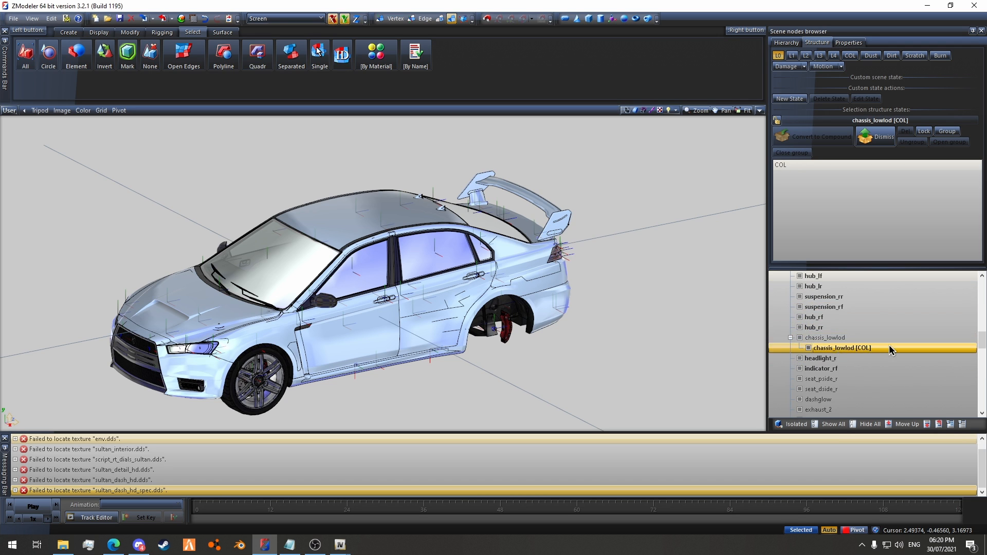
Step: Add the windscreen [COL], chassis_dummy [COL] and chassis [COL] meshes to the selection
{"action": "scroll", "coordinate": [822, 333], "scroll_direction": "down", "scroll_amount": 4}
{"action": "left_click", "coordinate": [791, 337]}
{"action": "left_click", "coordinate": [843, 349]}
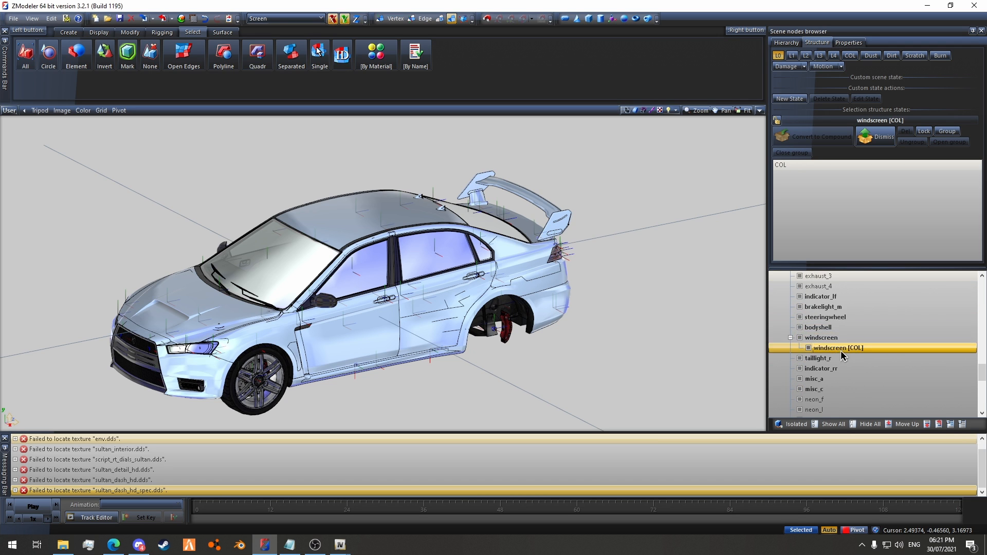
{"action": "scroll", "coordinate": [841, 352], "scroll_direction": "down", "scroll_amount": 7}
{"action": "left_click", "coordinate": [791, 298]}
{"action": "left_click", "coordinate": [826, 308]}
{"action": "left_click", "coordinate": [828, 317]}
{"action": "scroll", "coordinate": [870, 320], "scroll_direction": "up", "scroll_amount": 13}
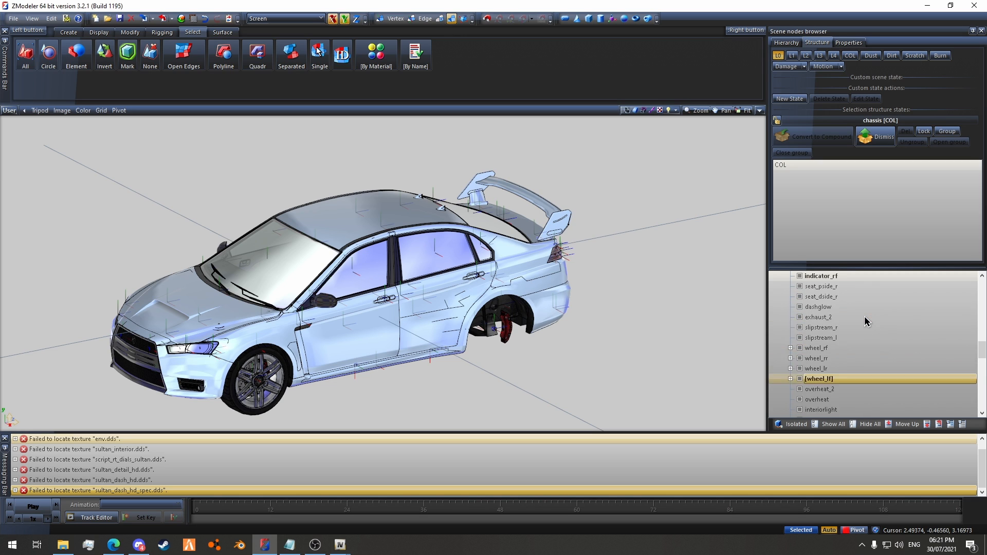
Step: Add the collision meshes of all four wheels, wheel_lf, wheel_lr, wheel_rr and wheel_rf, to the selection
{"action": "scroll", "coordinate": [867, 321], "scroll_direction": "down", "scroll_amount": 2}
{"action": "left_click", "coordinate": [791, 317]}
{"action": "left_click", "coordinate": [838, 368]}
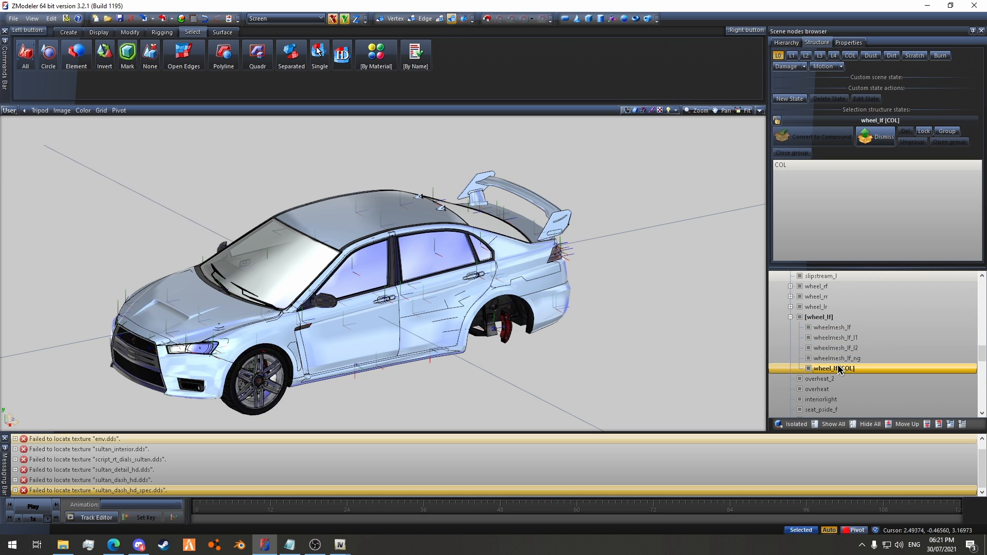
{"action": "left_click", "coordinate": [790, 306]}
{"action": "left_click", "coordinate": [834, 317]}
{"action": "left_click", "coordinate": [791, 296]}
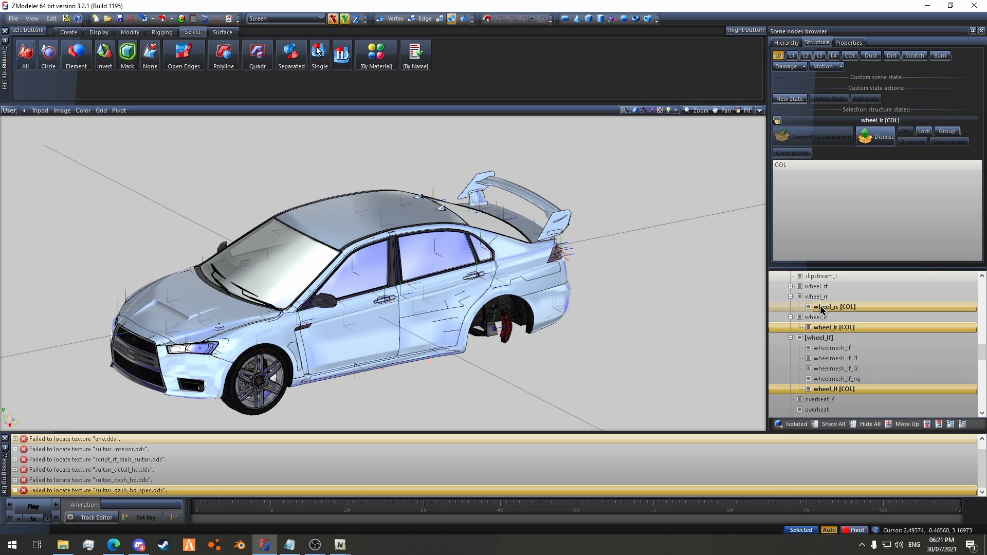
{"action": "left_click", "coordinate": [821, 307]}
{"action": "left_click", "coordinate": [791, 287]}
Step: Check the selected wing, windscreen, chassis and wheel collision meshes and unlink them all from their parents
{"action": "scroll", "coordinate": [921, 324], "scroll_direction": "down", "scroll_amount": 5}
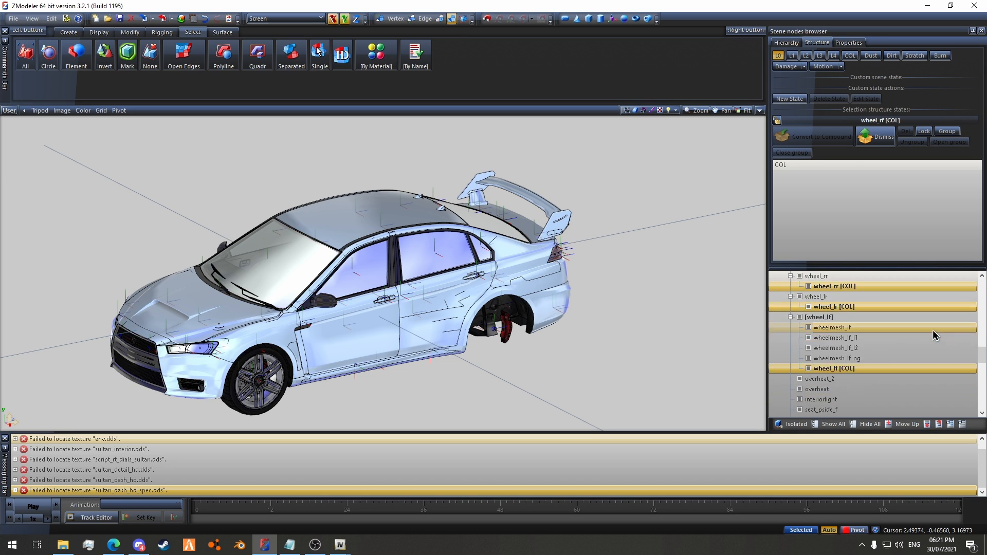
{"action": "scroll", "coordinate": [909, 319], "scroll_direction": "up", "scroll_amount": 3}
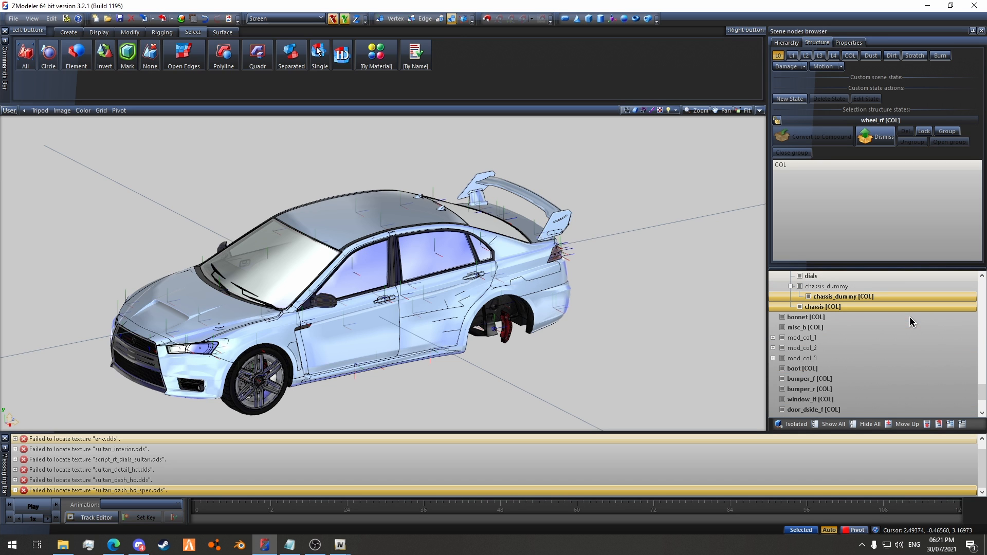
{"action": "scroll", "coordinate": [887, 322], "scroll_direction": "up", "scroll_amount": 5}
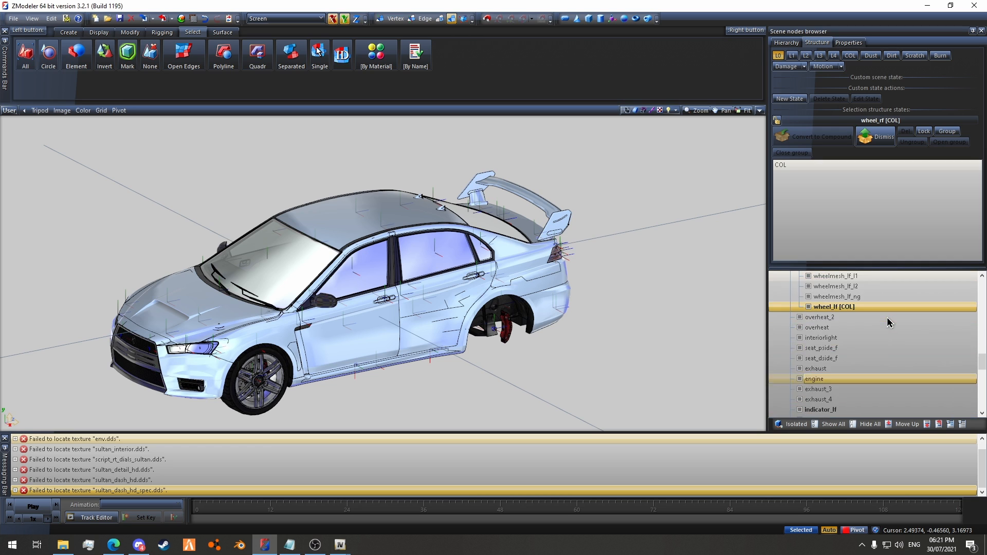
{"action": "scroll", "coordinate": [888, 318], "scroll_direction": "up", "scroll_amount": 5}
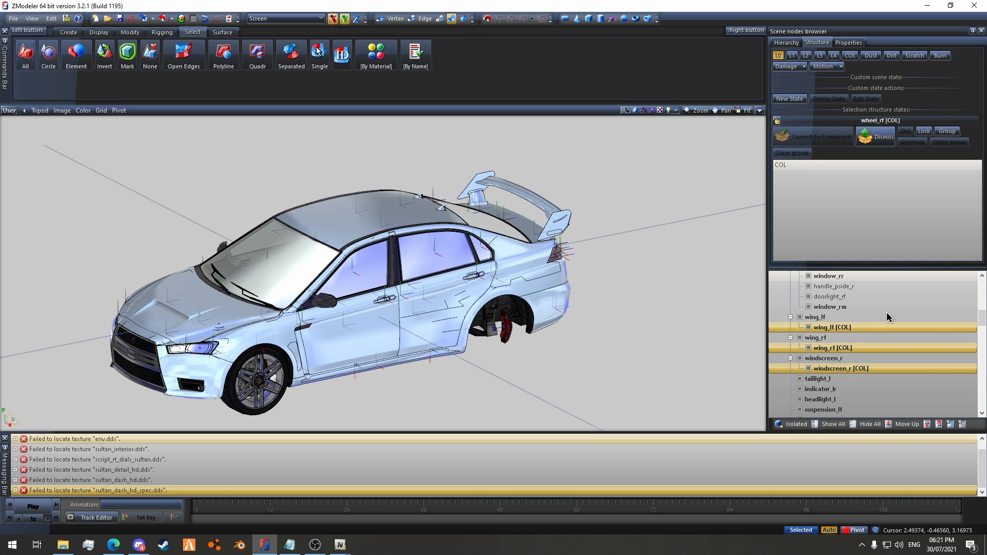
{"action": "scroll", "coordinate": [887, 311], "scroll_direction": "down", "scroll_amount": 10}
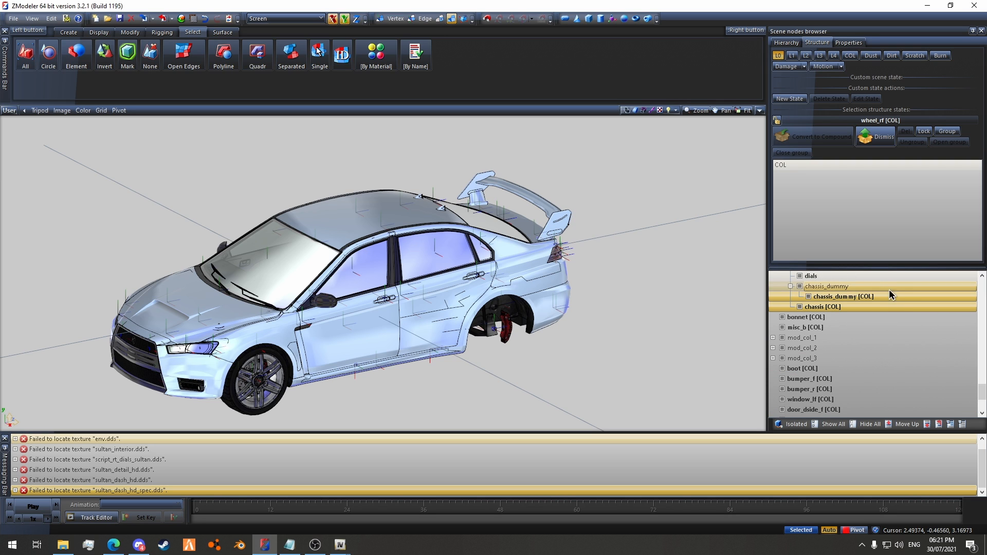
{"action": "right_click", "coordinate": [849, 305]}
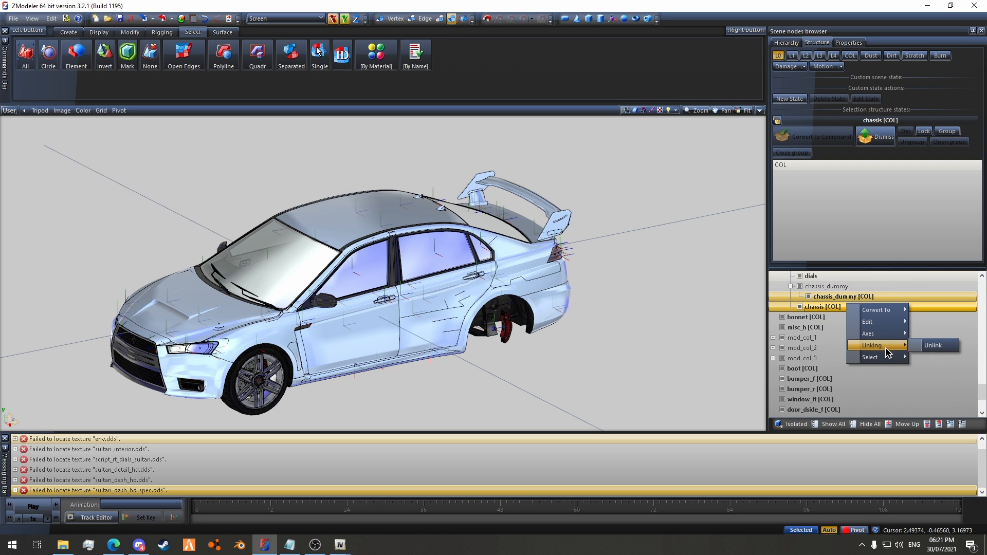
{"action": "left_click", "coordinate": [929, 346]}
Step: Collapse the kuruma hierarchy and delete it, keeping the unlinked collision meshes
{"action": "scroll", "coordinate": [923, 340], "scroll_direction": "down", "scroll_amount": 3}
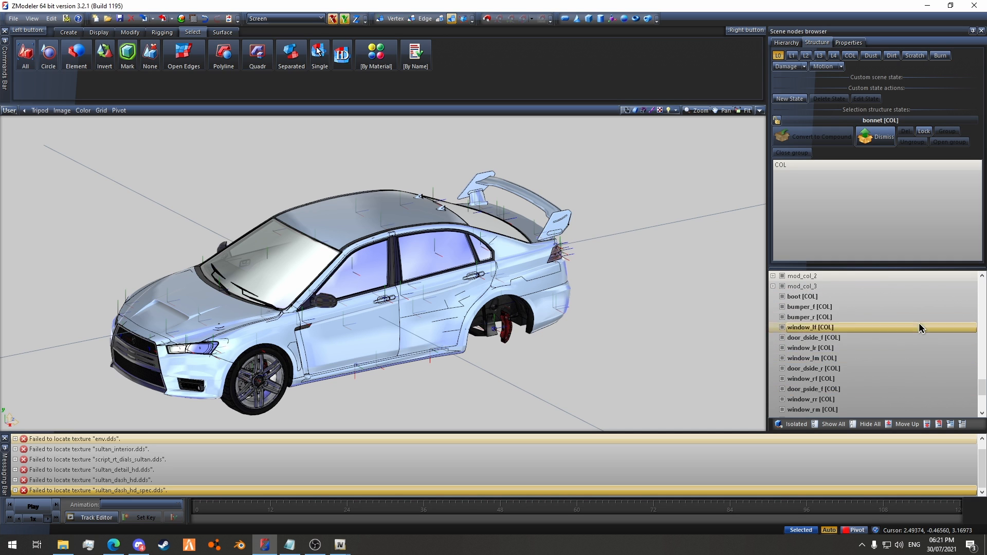
{"action": "scroll", "coordinate": [918, 324], "scroll_direction": "up", "scroll_amount": 15}
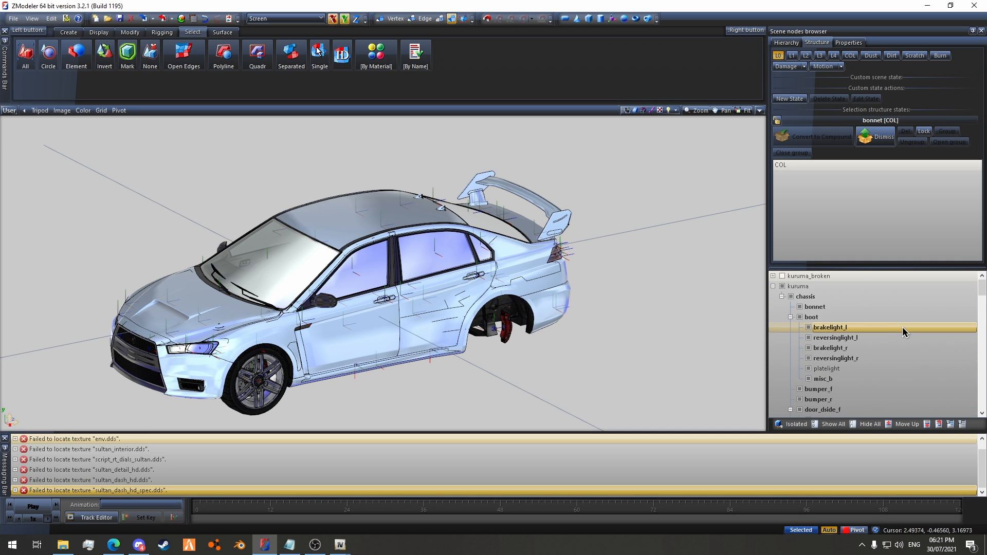
{"action": "right_click", "coordinate": [818, 288]}
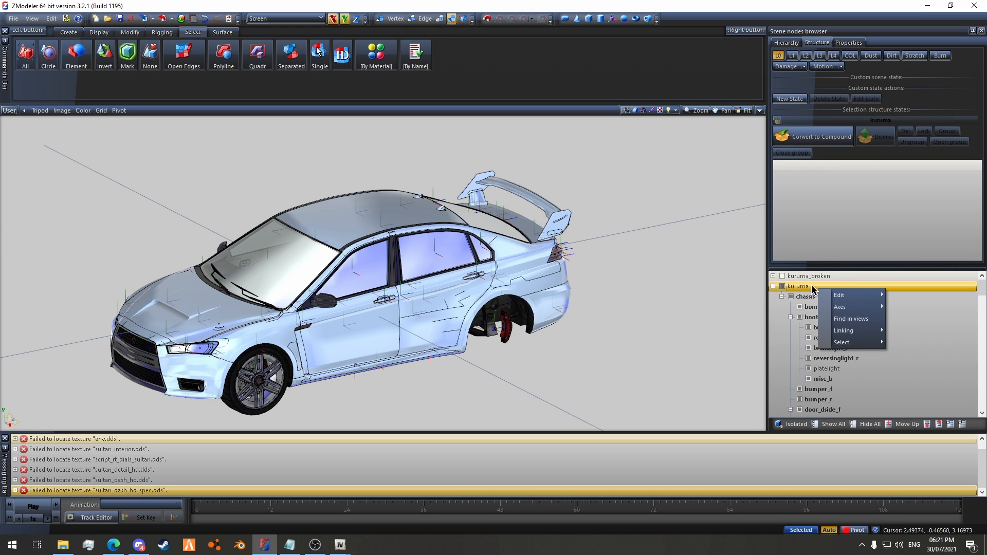
{"action": "left_click", "coordinate": [790, 292]}
{"action": "left_click", "coordinate": [773, 286]}
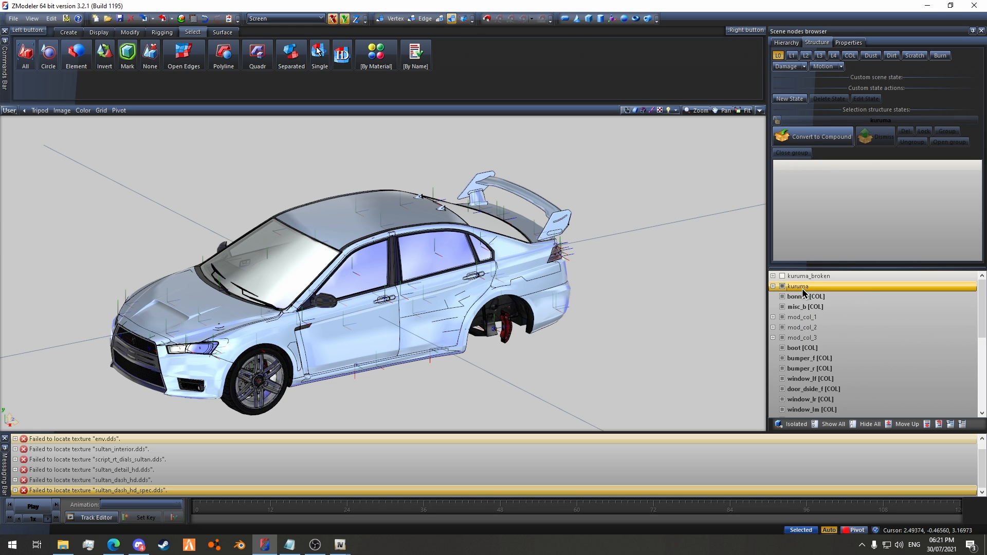
{"action": "right_click", "coordinate": [802, 289]}
{"action": "mouse_move", "coordinate": [836, 295]}
{"action": "left_click", "coordinate": [893, 307]}
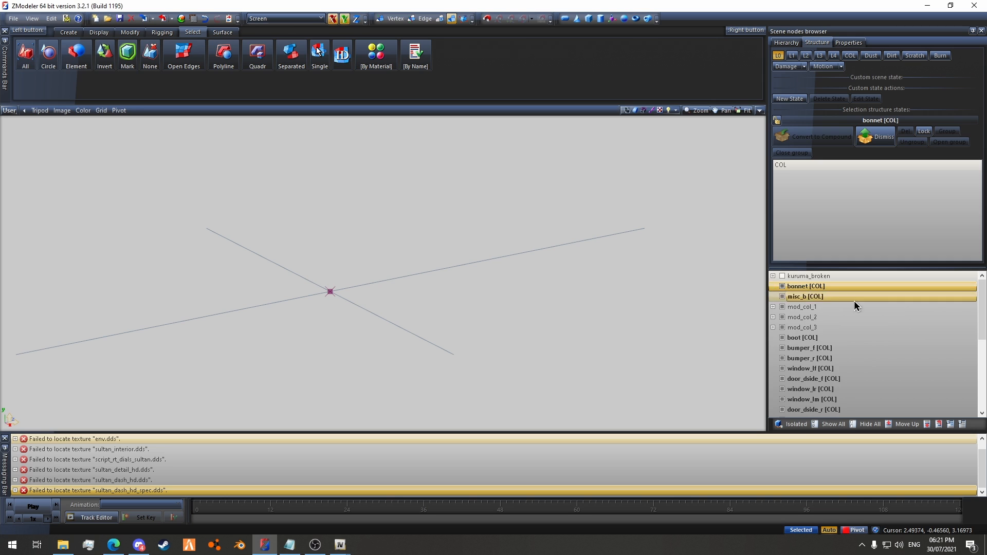
Step: Hide the unlinked collision meshes and the mod_col nodes at the root of the scene
{"action": "scroll", "coordinate": [849, 334], "scroll_direction": "down", "scroll_amount": 5}
{"action": "scroll", "coordinate": [824, 319], "scroll_direction": "up", "scroll_amount": 5}
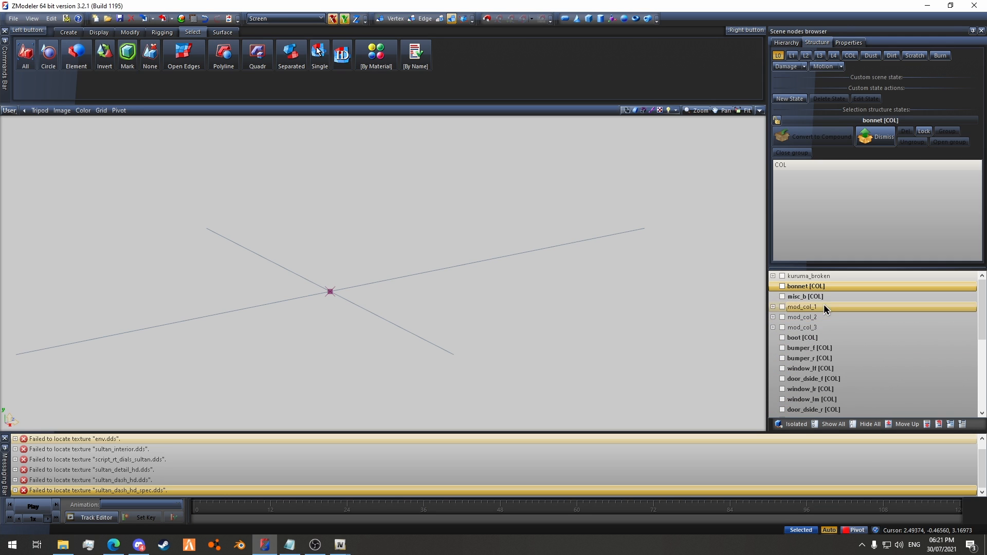
{"action": "left_click", "coordinate": [796, 288]}
Step: Expand kuruma_broken and delete the bonnet [COL] mesh under its bonnet
{"action": "left_click", "coordinate": [773, 277]}
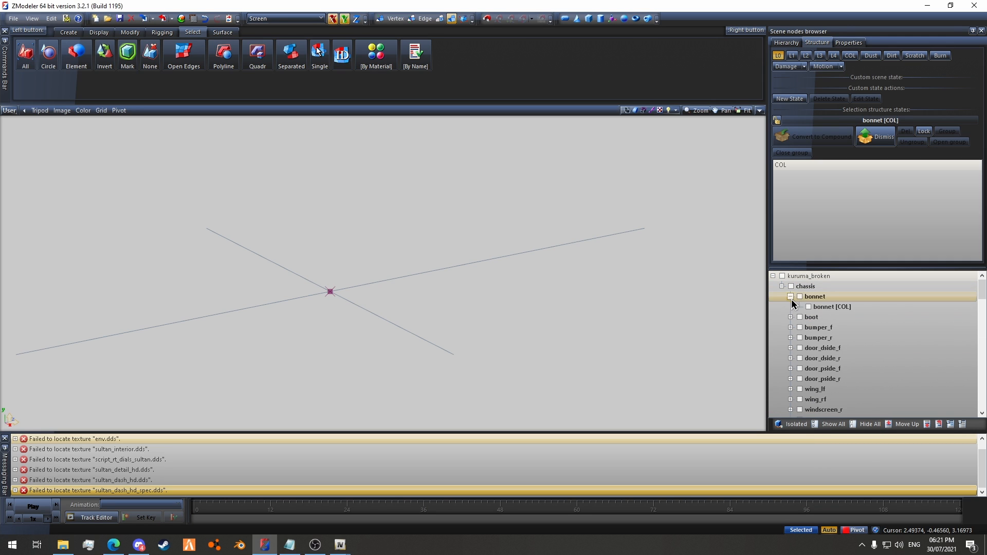
{"action": "right_click", "coordinate": [826, 307]}
{"action": "mouse_move", "coordinate": [853, 326]}
{"action": "left_click", "coordinate": [929, 335]}
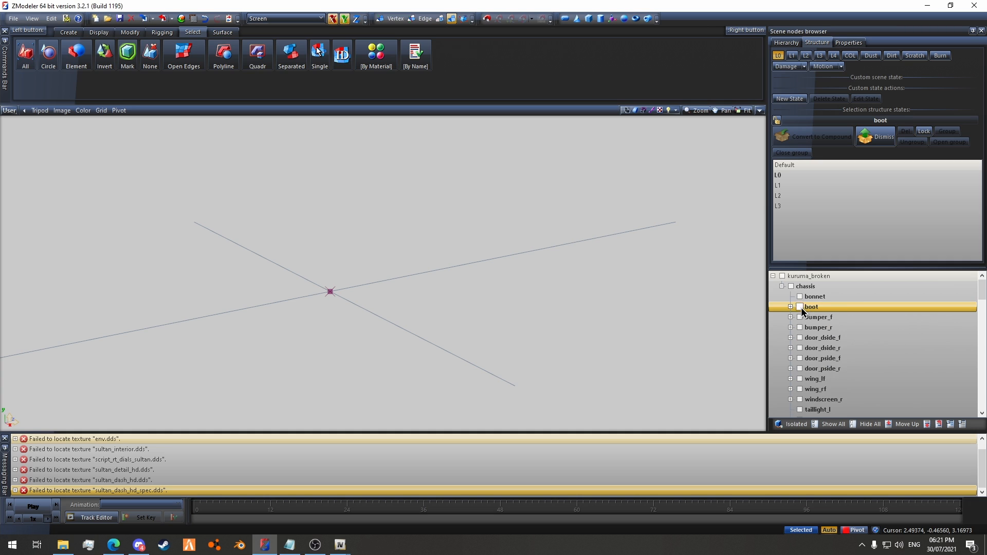
Step: Delete misc_b [COL], mod_col_1, mod_col_2, mod_col_3 and boot [COL] from the boot of kuruma_broken
{"action": "scroll", "coordinate": [818, 314], "scroll_direction": "down", "scroll_amount": 1}
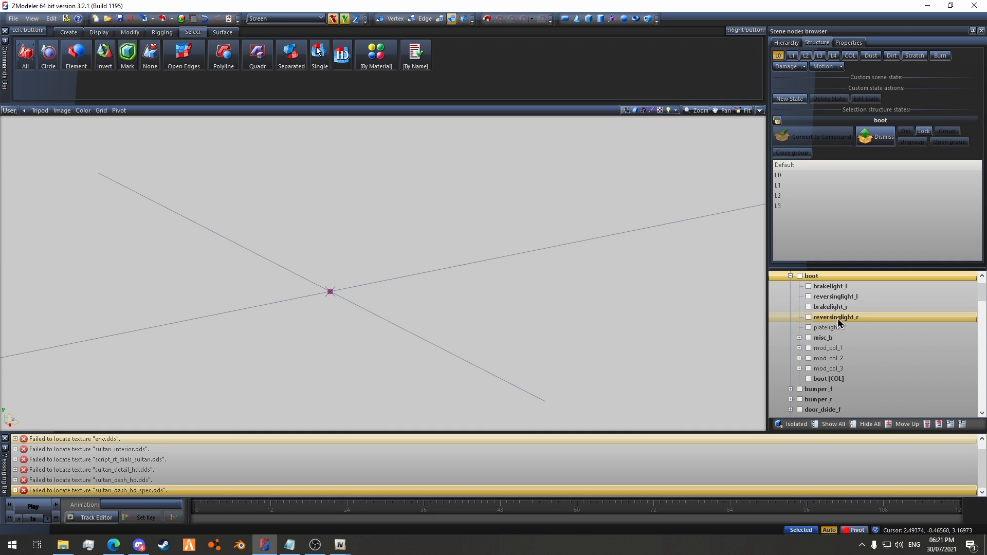
{"action": "left_click", "coordinate": [799, 337]}
{"action": "left_click", "coordinate": [833, 347]}
{"action": "left_click", "coordinate": [836, 358], "text": "ctrl"}
{"action": "left_click", "coordinate": [839, 368], "text": "ctrl"}
{"action": "left_click", "coordinate": [838, 378], "text": "ctrl"}
{"action": "left_click", "coordinate": [839, 389], "text": "ctrl"}
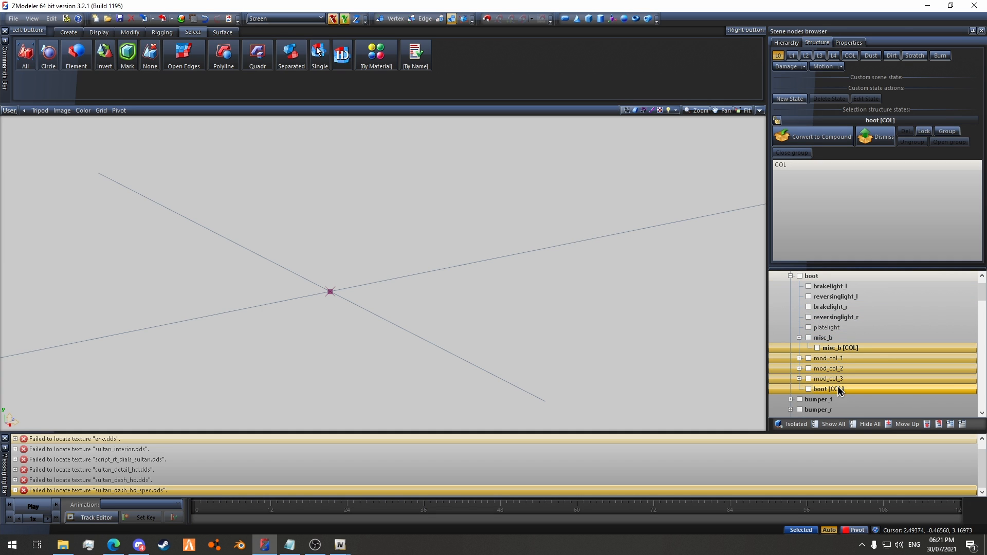
{"action": "right_click", "coordinate": [852, 382]}
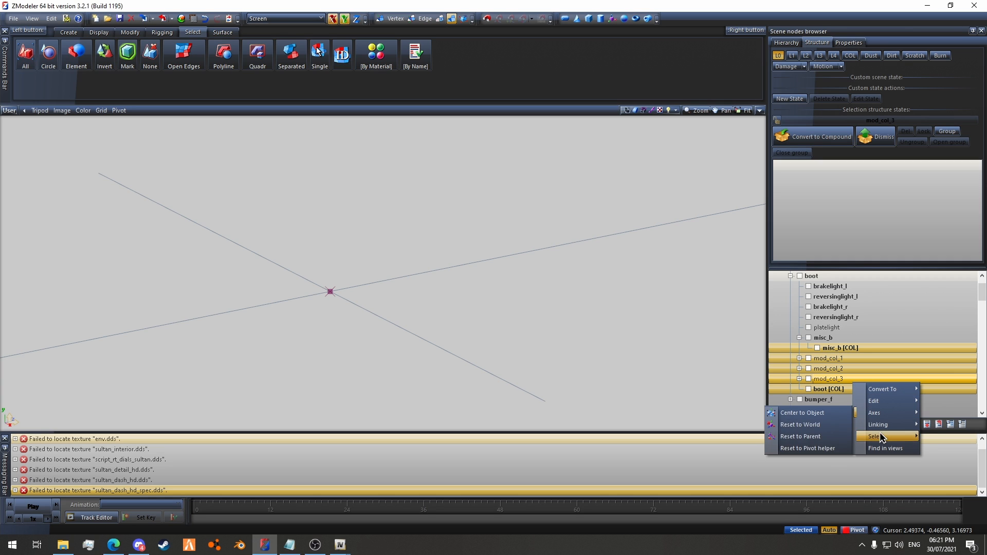
{"action": "mouse_move", "coordinate": [882, 432]}
{"action": "left_click", "coordinate": [816, 424]}
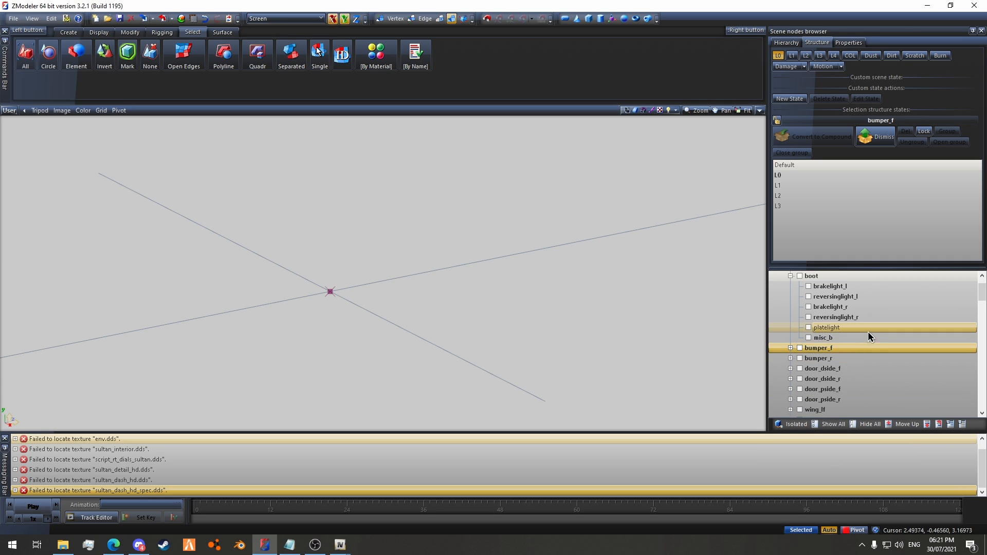
Step: Select the bumper_f [COL] and bumper_r [COL] meshes under kuruma_broken
{"action": "left_click", "coordinate": [791, 317]}
{"action": "left_click", "coordinate": [791, 317]}
{"action": "left_click", "coordinate": [831, 327]}
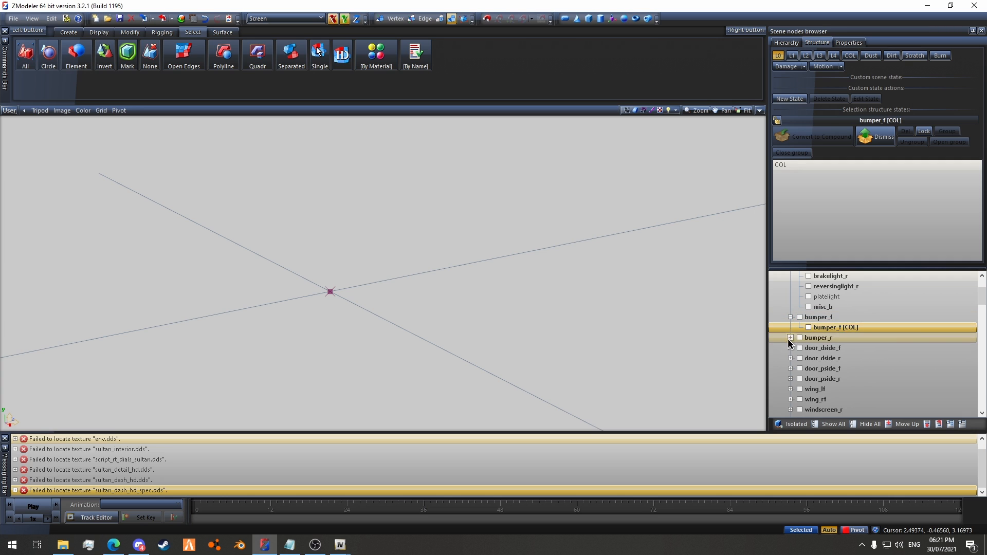
{"action": "left_click", "coordinate": [791, 337]}
{"action": "left_click", "coordinate": [822, 348], "text": "ctrl"}
Step: Add window_lf [COL] and door_dside_f [COL] from the driver-side front door to the selection
{"action": "scroll", "coordinate": [833, 334], "scroll_direction": "down", "scroll_amount": 1}
{"action": "left_click", "coordinate": [791, 328]}
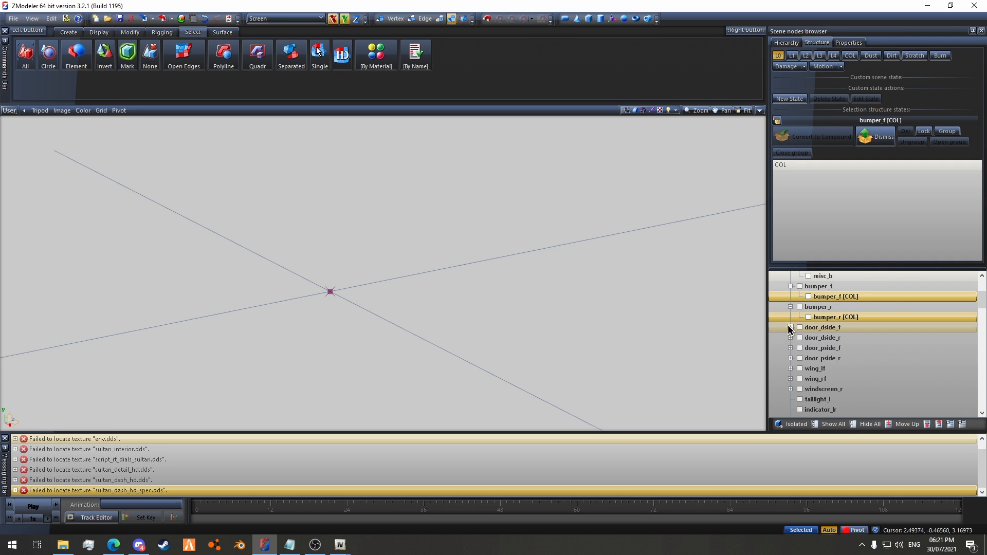
{"action": "left_click", "coordinate": [800, 347]}
{"action": "left_click", "coordinate": [839, 359], "text": "ctrl"}
{"action": "left_click", "coordinate": [833, 379], "text": "ctrl"}
{"action": "scroll", "coordinate": [862, 336], "scroll_direction": "down", "scroll_amount": 1}
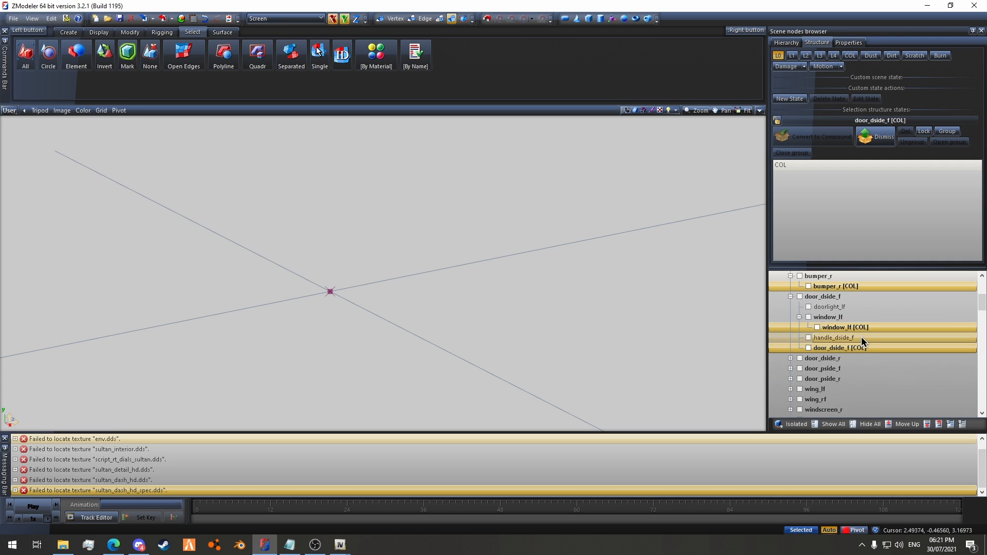
Step: Add window_lr [COL], window_lm [COL] and door_dside_r [COL] from the driver-side rear door to the selection
{"action": "scroll", "coordinate": [855, 328], "scroll_direction": "down", "scroll_amount": 1}
{"action": "left_click", "coordinate": [791, 327]}
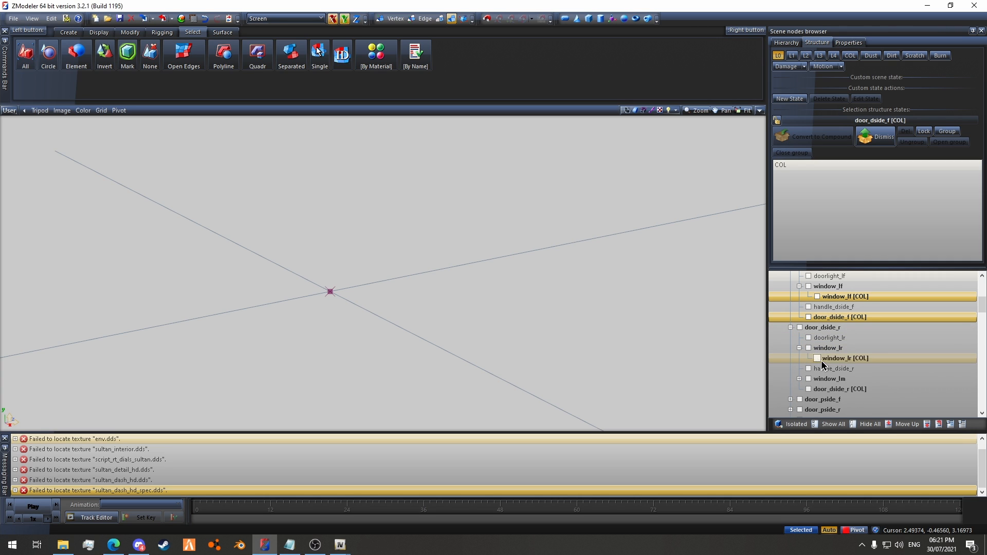
{"action": "left_click", "coordinate": [835, 358], "text": "ctrl"}
{"action": "left_click", "coordinate": [800, 379]}
{"action": "left_click", "coordinate": [833, 389], "text": "ctrl"}
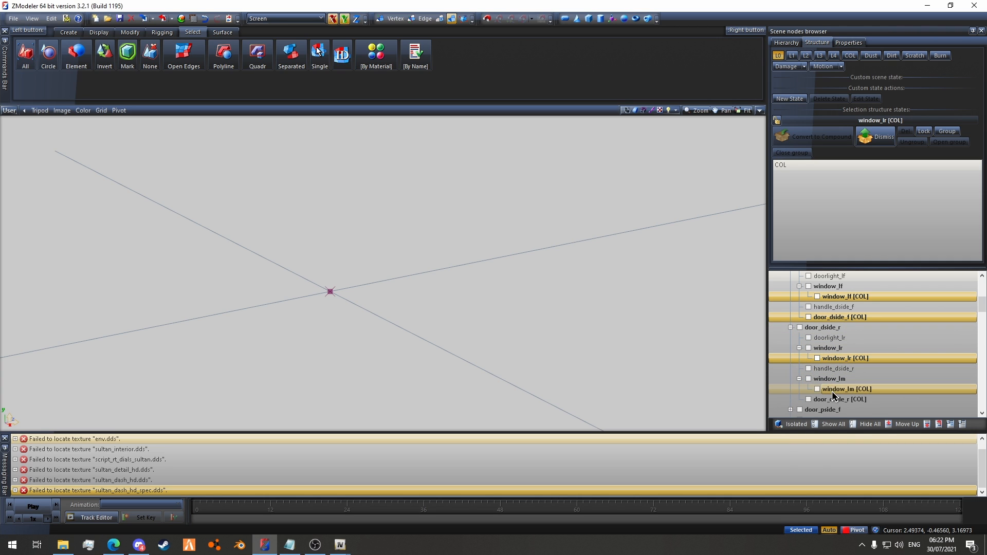
{"action": "left_click", "coordinate": [837, 400], "text": "ctrl"}
Step: Add window_rf [COL] and door_pside_f [COL] from the passenger-side front door to the selection
{"action": "scroll", "coordinate": [875, 342], "scroll_direction": "down", "scroll_amount": 3}
{"action": "left_click", "coordinate": [791, 317]}
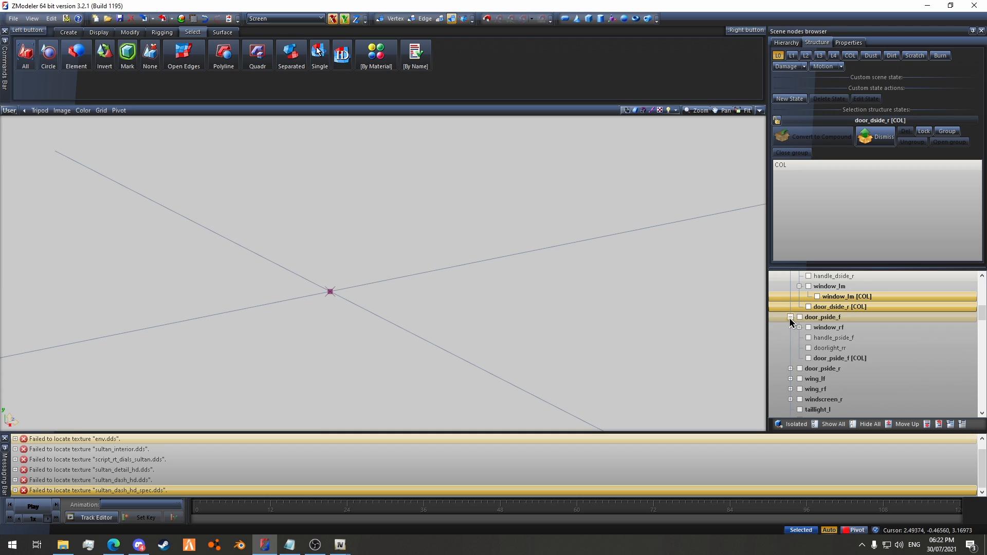
{"action": "left_click", "coordinate": [799, 327]}
{"action": "left_click", "coordinate": [838, 338], "text": "ctrl"}
{"action": "left_click", "coordinate": [837, 369], "text": "ctrl"}
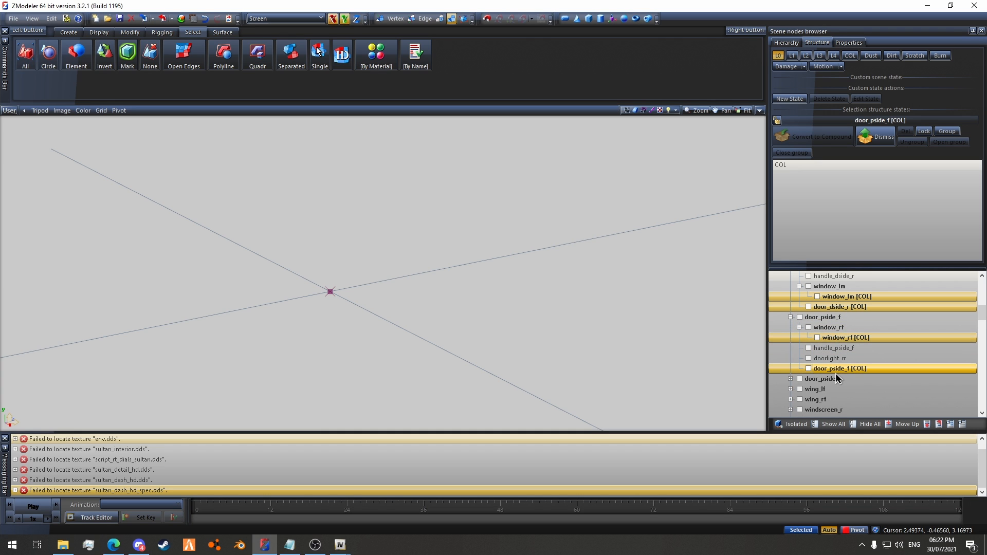
Step: Add window_rr [COL], window_rm [COL] and door_pside_r [COL] from the passenger-side rear door to the selection
{"action": "scroll", "coordinate": [870, 348], "scroll_direction": "down", "scroll_amount": 2}
{"action": "left_click", "coordinate": [791, 317]}
{"action": "left_click", "coordinate": [800, 328]}
{"action": "left_click", "coordinate": [838, 338], "text": "ctrl"}
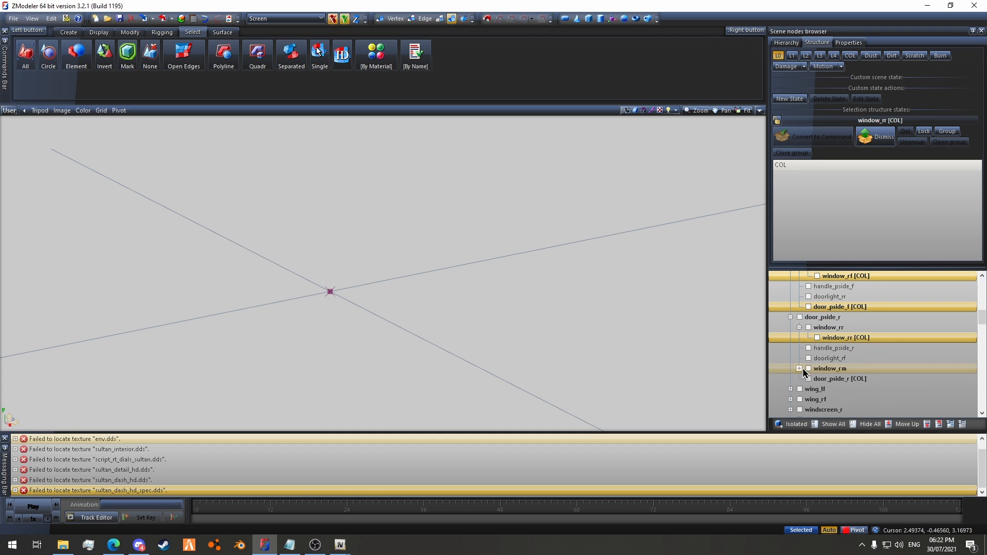
{"action": "left_click", "coordinate": [799, 369]}
{"action": "left_click", "coordinate": [838, 379], "text": "ctrl"}
{"action": "left_click", "coordinate": [842, 386], "text": "ctrl"}
Step: Add the wing_lf, wing_rf, windscreen_r and chassis_lowlod collision meshes of kuruma_broken to the selection
{"action": "scroll", "coordinate": [823, 350], "scroll_direction": "down", "scroll_amount": 3}
{"action": "left_click", "coordinate": [791, 307]}
{"action": "left_click", "coordinate": [790, 317], "text": "ctrl"}
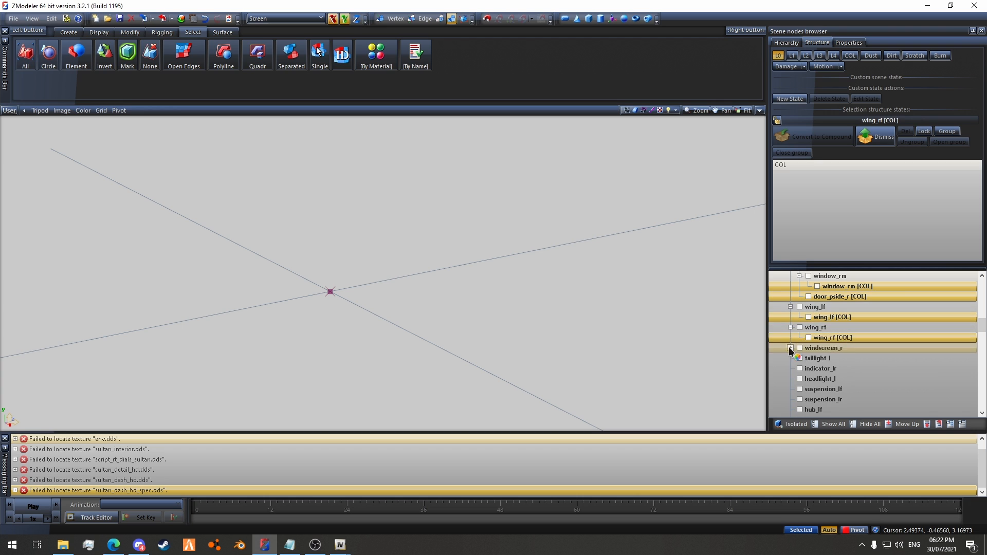
{"action": "left_click", "coordinate": [790, 348]}
{"action": "left_click", "coordinate": [836, 359], "text": "ctrl"}
{"action": "scroll", "coordinate": [854, 326], "scroll_direction": "down", "scroll_amount": 4}
{"action": "left_click", "coordinate": [791, 359]}
{"action": "left_click", "coordinate": [838, 369], "text": "ctrl"}
Step: Extend the selection with the wheel_rf, wheel_rr, wheel_lr and wheel_lf collision meshes of kuruma_broken
{"action": "scroll", "coordinate": [841, 324], "scroll_direction": "down", "scroll_amount": 5}
{"action": "left_click", "coordinate": [791, 307]}
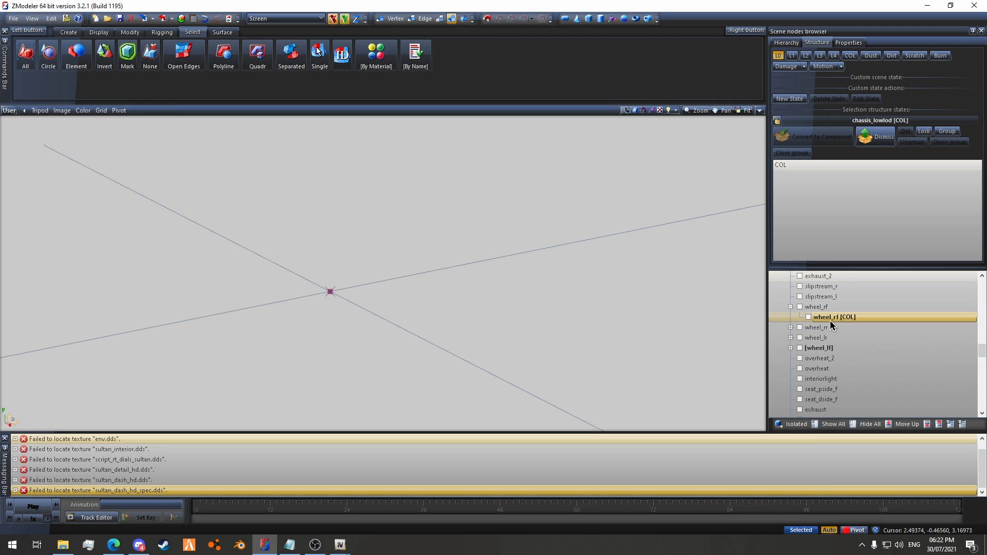
{"action": "left_click", "coordinate": [831, 319], "text": "ctrl"}
{"action": "left_click", "coordinate": [791, 328]}
{"action": "left_click", "coordinate": [827, 338], "text": "ctrl"}
{"action": "left_click", "coordinate": [791, 348]}
{"action": "left_click", "coordinate": [825, 359], "text": "ctrl"}
{"action": "left_click", "coordinate": [791, 369]}
{"action": "left_click", "coordinate": [846, 380], "text": "ctrl"}
{"action": "scroll", "coordinate": [828, 340], "scroll_direction": "down", "scroll_amount": 5}
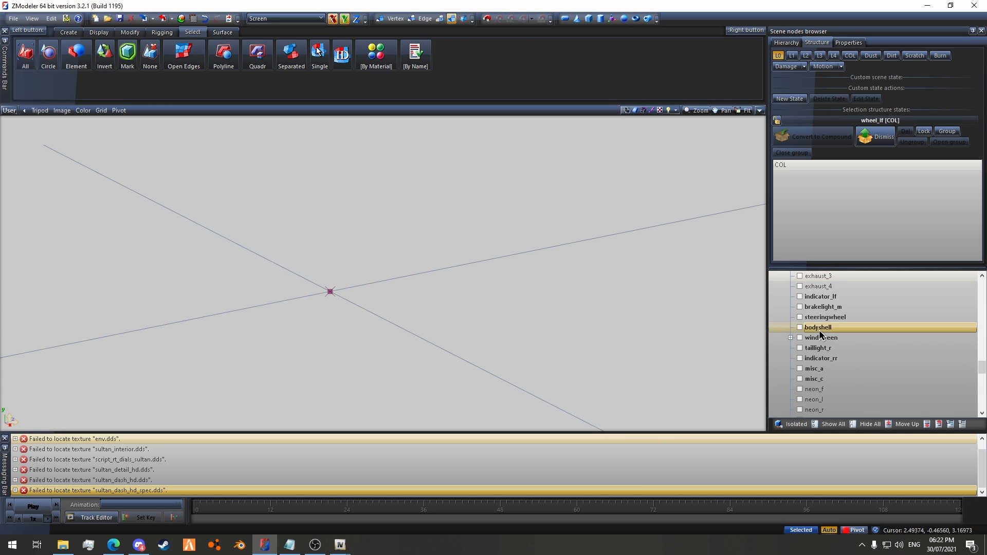
Step: Add windscreen [COL], chassis_dummy [COL] and chassis [COL] to the selection and delete the selected collision meshes from kuruma_broken
{"action": "left_click", "coordinate": [791, 338]}
{"action": "left_click", "coordinate": [835, 348], "text": "ctrl"}
{"action": "scroll", "coordinate": [828, 342], "scroll_direction": "down", "scroll_amount": 4}
{"action": "left_click", "coordinate": [791, 327]}
{"action": "left_click", "coordinate": [839, 338], "text": "ctrl"}
{"action": "left_click", "coordinate": [851, 346], "text": "ctrl"}
{"action": "right_click", "coordinate": [862, 345]}
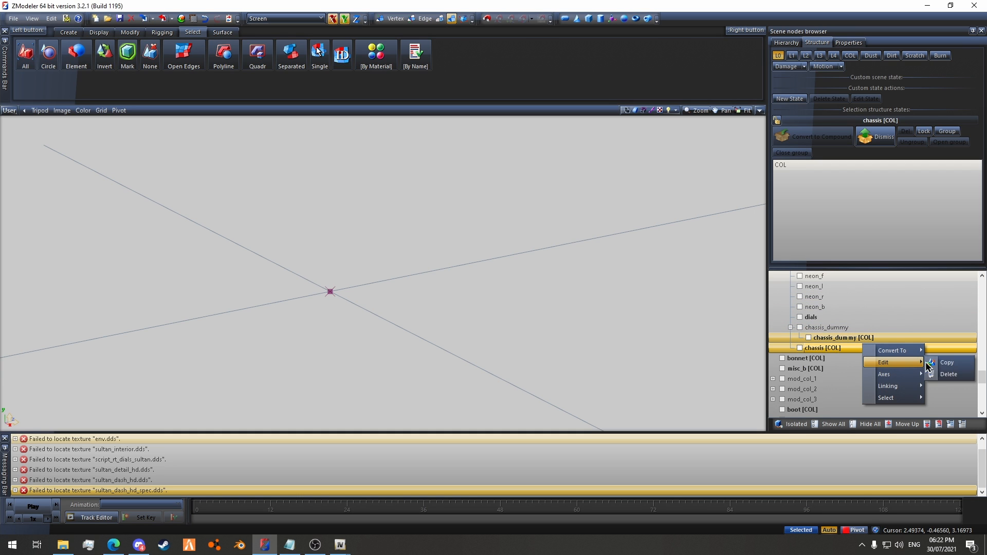
{"action": "left_click", "coordinate": [933, 368]}
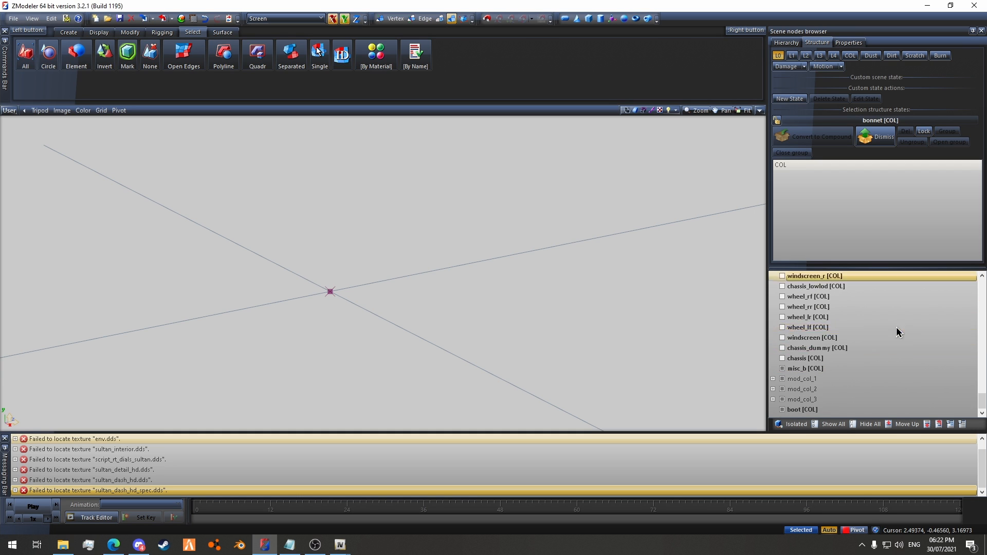
Step: Collapse and select the kuruma_broken node, then make all hidden nodes visible
{"action": "scroll", "coordinate": [878, 308], "scroll_direction": "up", "scroll_amount": 5}
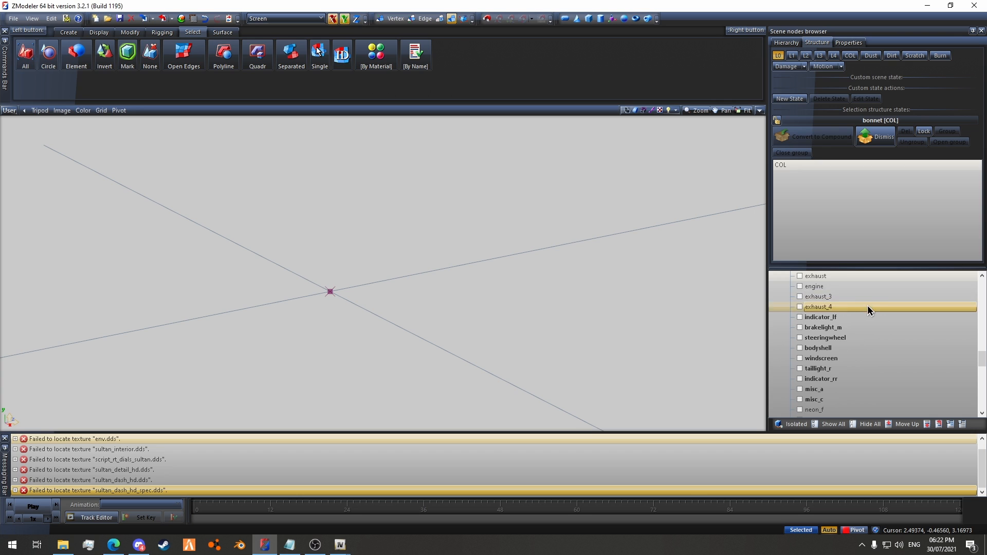
{"action": "scroll", "coordinate": [864, 304], "scroll_direction": "up", "scroll_amount": 4}
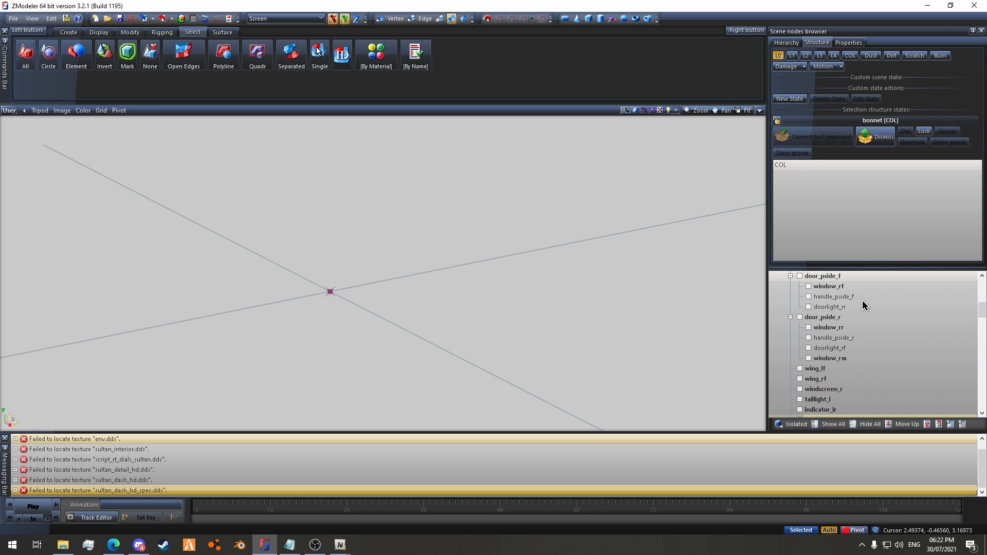
{"action": "scroll", "coordinate": [888, 319], "scroll_direction": "up", "scroll_amount": 6}
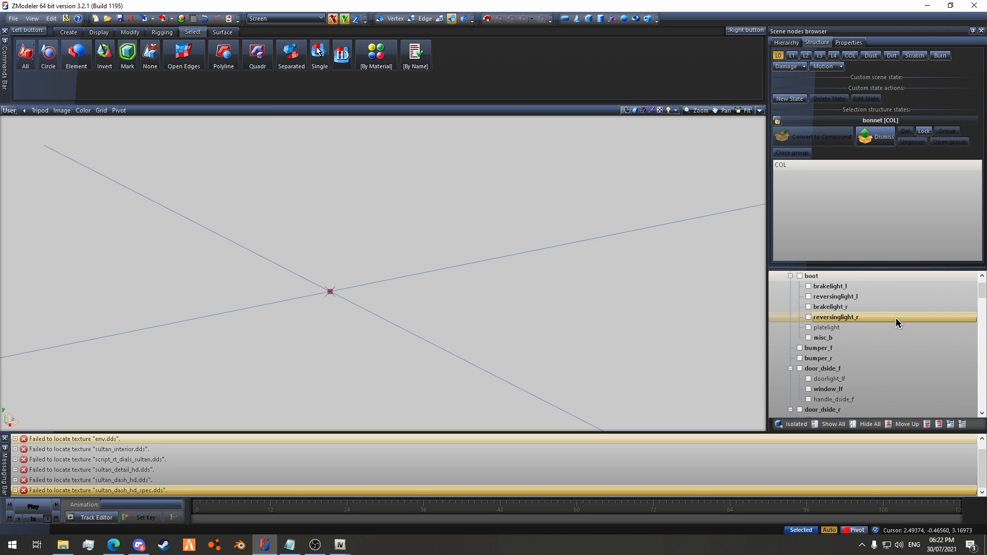
{"action": "scroll", "coordinate": [895, 321], "scroll_direction": "up", "scroll_amount": 1}
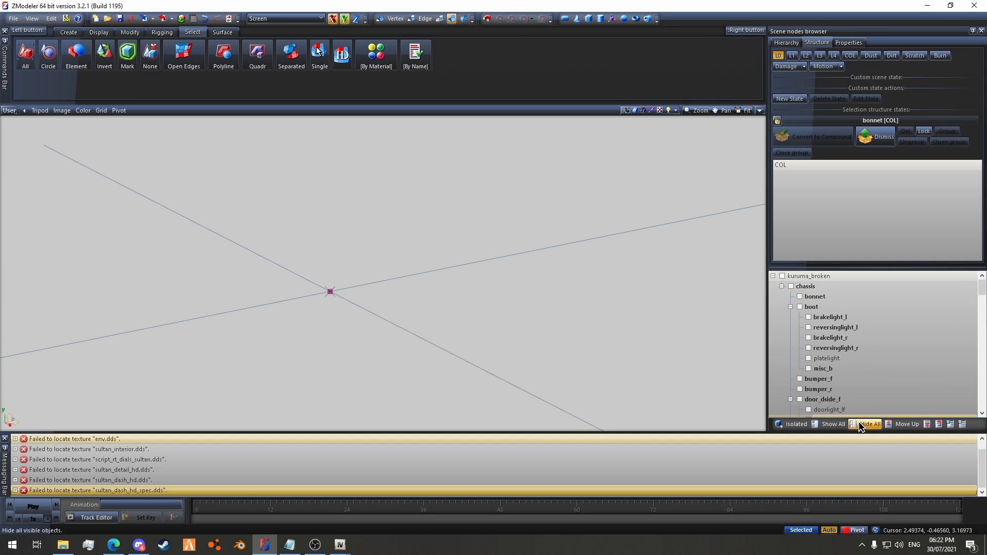
{"action": "left_click", "coordinate": [803, 278]}
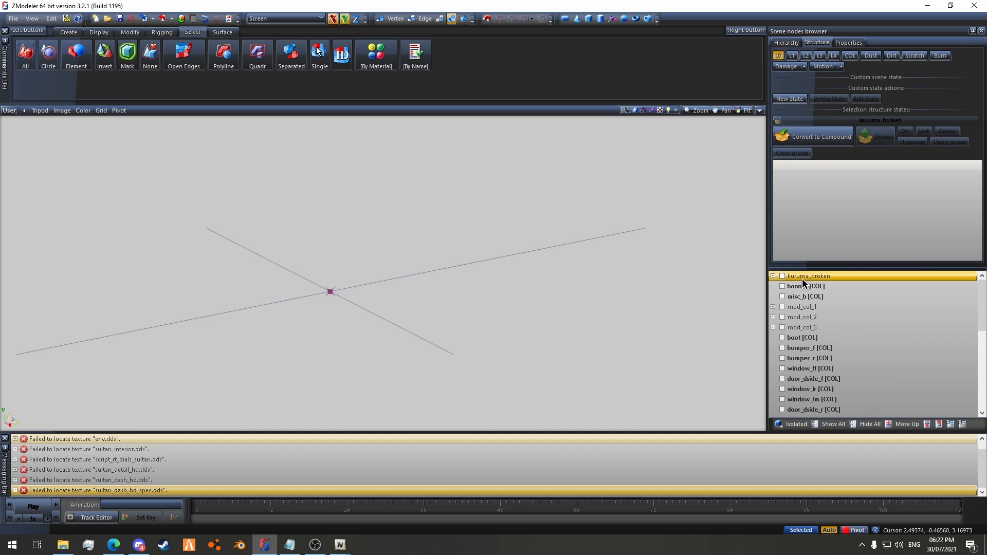
{"action": "left_click", "coordinate": [833, 425]}
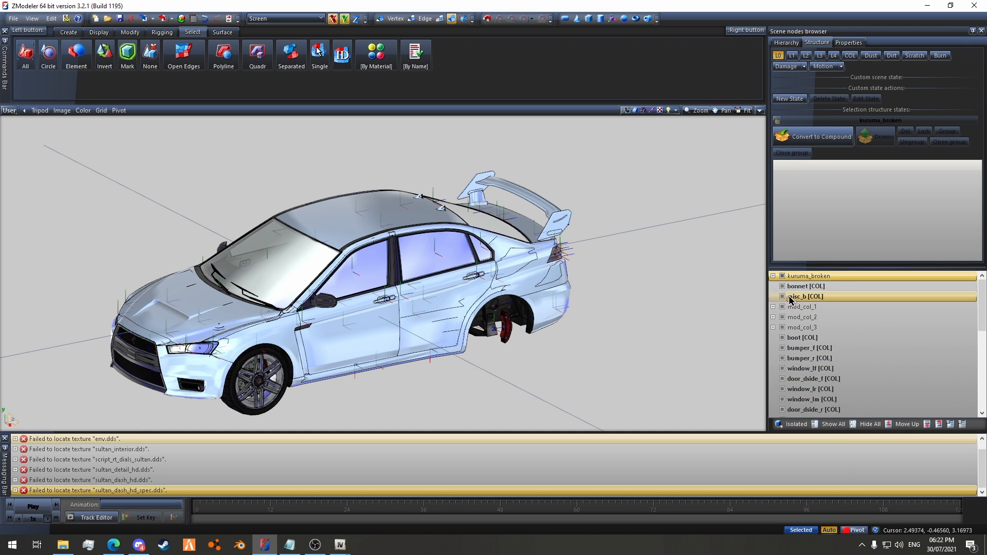
Step: Select the range of child nodes under kuruma_broken and collapse the whole node tree
{"action": "scroll", "coordinate": [869, 317], "scroll_direction": "down", "scroll_amount": 4}
{"action": "scroll", "coordinate": [865, 304], "scroll_direction": "up", "scroll_amount": 5}
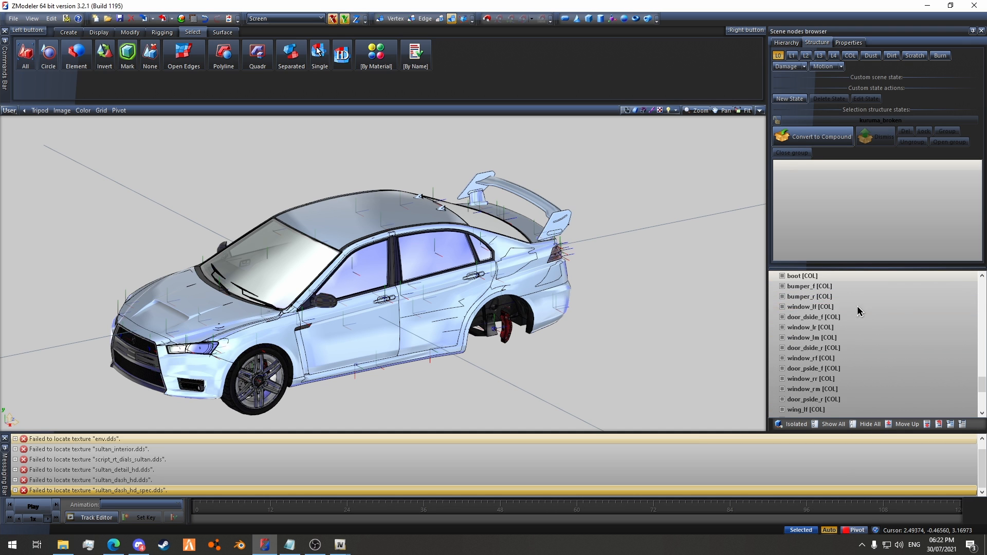
{"action": "left_click", "coordinate": [831, 308], "text": "shift"}
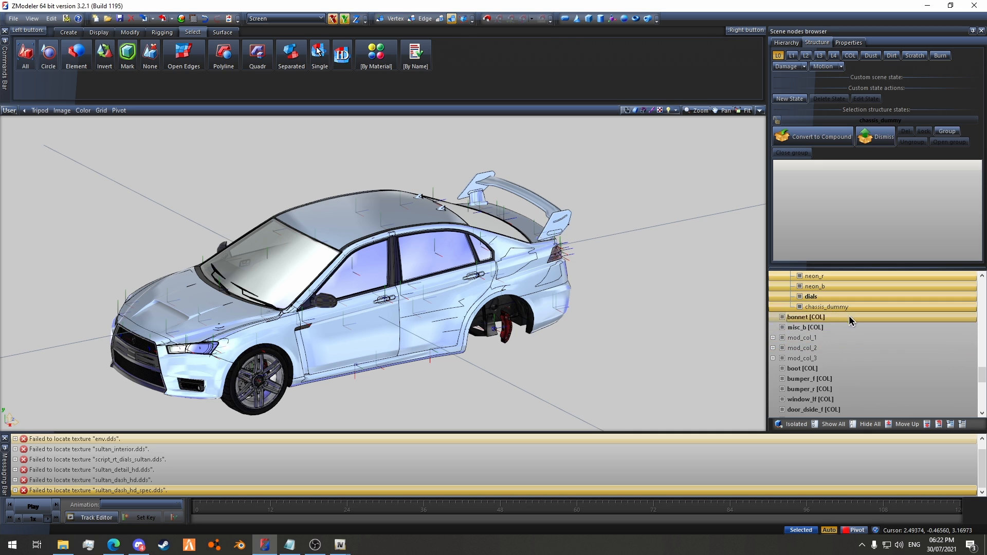
{"action": "left_click", "coordinate": [963, 425]}
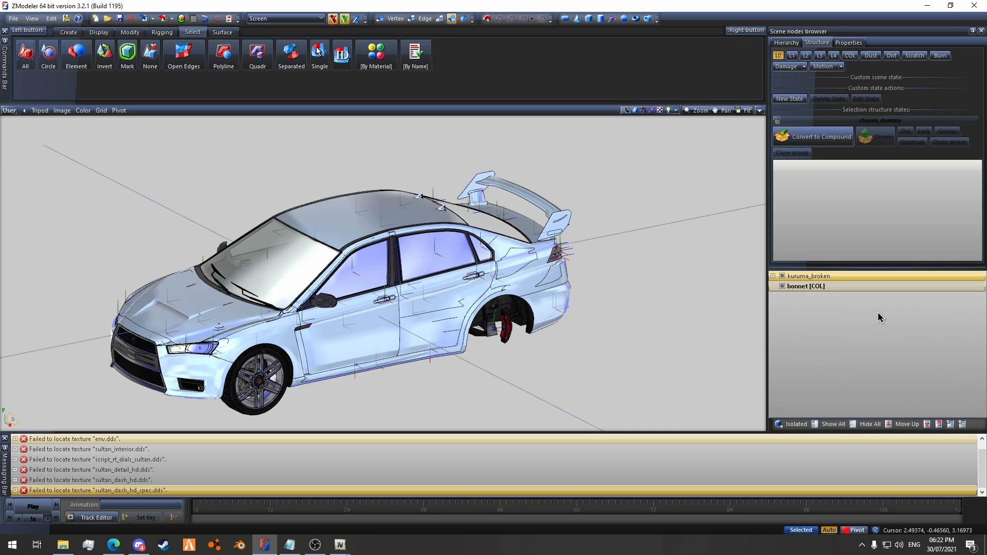
Step: Expand kuruma_broken and its chassis, and look through the child nodes for collision meshes
{"action": "left_click", "coordinate": [773, 277]}
{"action": "left_click", "coordinate": [782, 286]}
{"action": "left_click", "coordinate": [835, 289]}
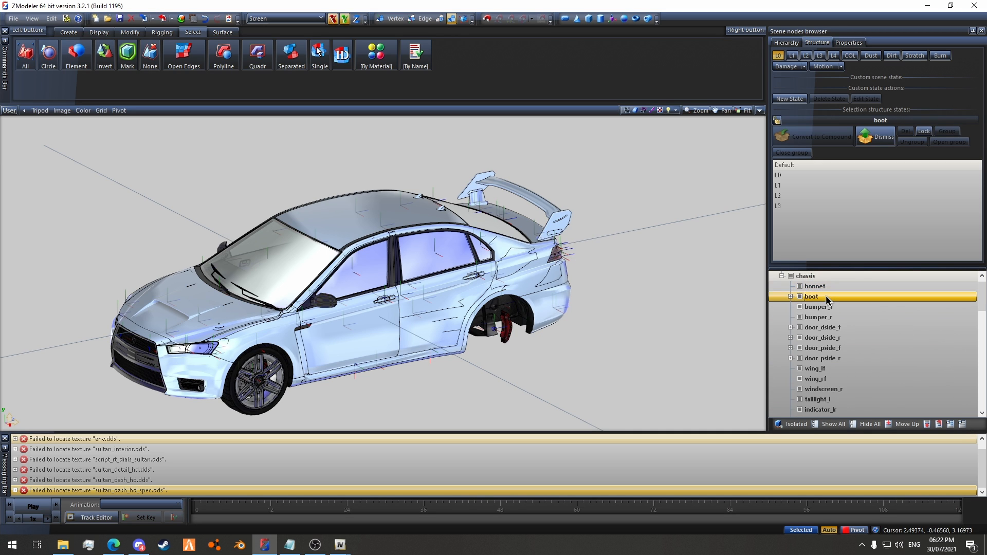
{"action": "scroll", "coordinate": [874, 296], "scroll_direction": "down", "scroll_amount": 5}
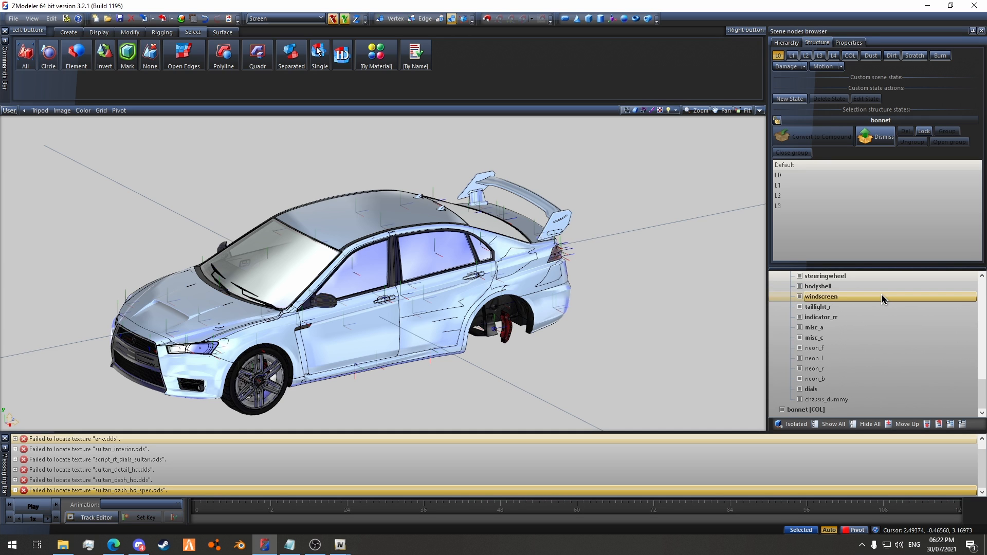
{"action": "scroll", "coordinate": [859, 340], "scroll_direction": "up", "scroll_amount": 5}
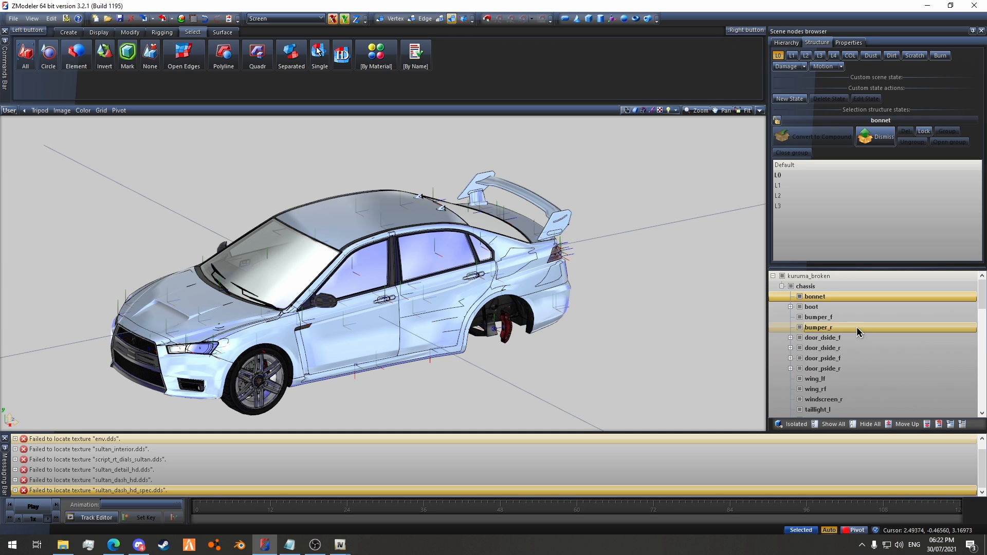
{"action": "left_click", "coordinate": [774, 278]}
{"action": "left_click", "coordinate": [798, 278]}
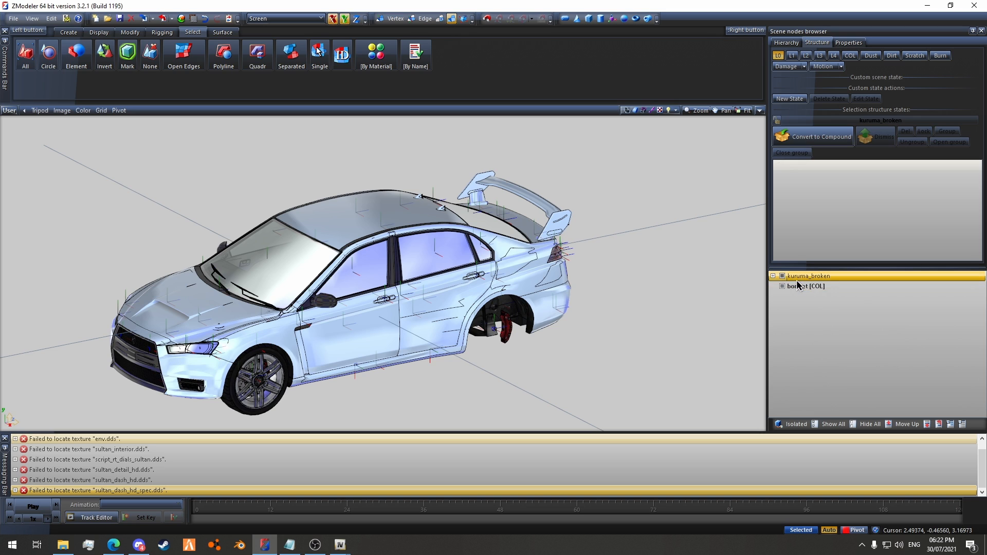
{"action": "left_click", "coordinate": [774, 276]}
{"action": "scroll", "coordinate": [850, 305], "scroll_direction": "down", "scroll_amount": 5}
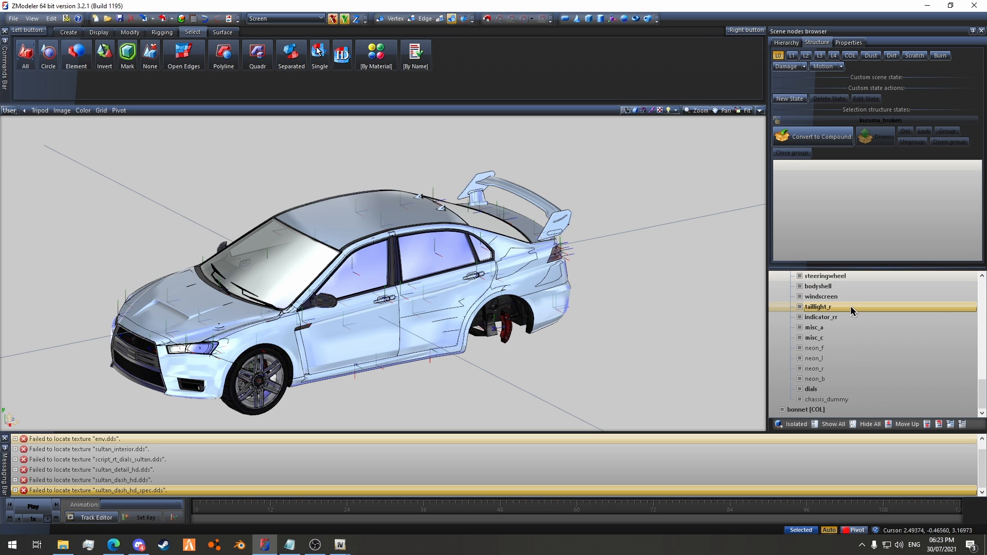
Step: Undo the recent changes back past the deletion of kuruma_broken's collision meshes and of the kuruma hierarchy
{"action": "left_click", "coordinate": [205, 19]}
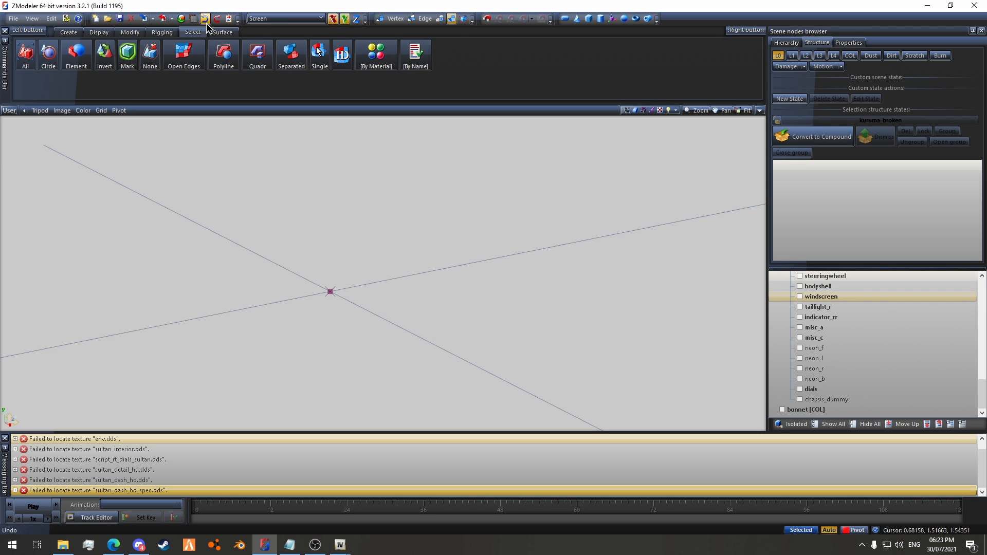
{"action": "scroll", "coordinate": [711, 308], "scroll_direction": "down", "scroll_amount": 2}
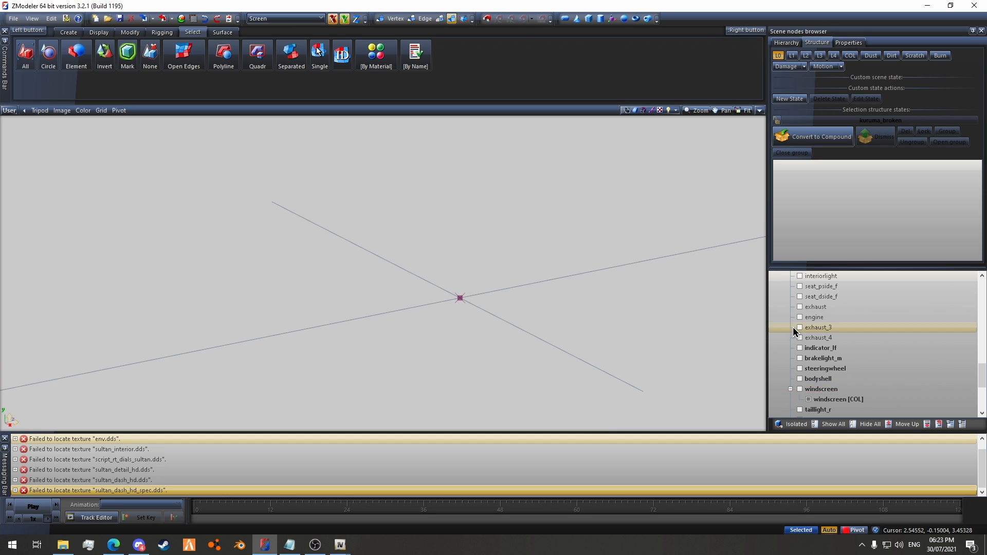
{"action": "scroll", "coordinate": [823, 326], "scroll_direction": "down", "scroll_amount": 4}
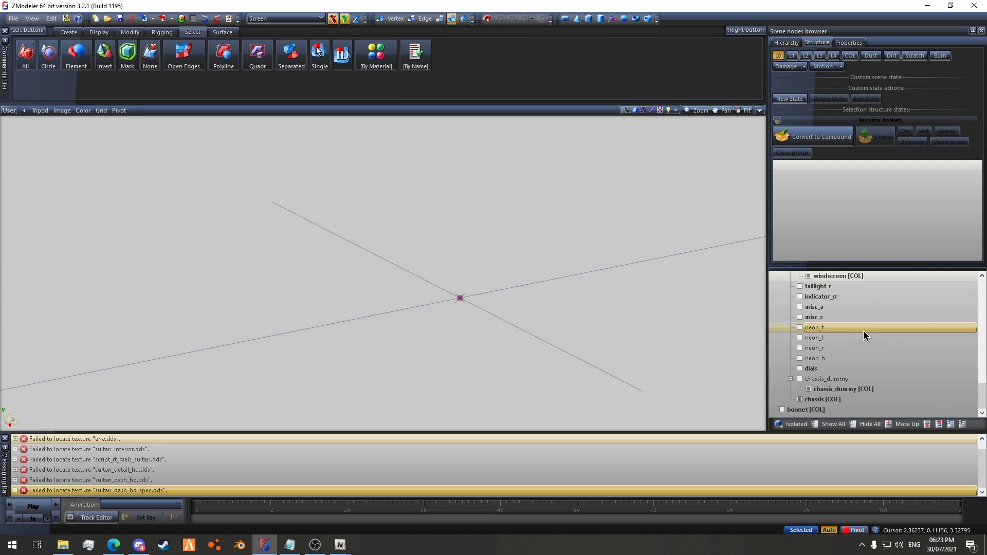
{"action": "left_click", "coordinate": [206, 19]}
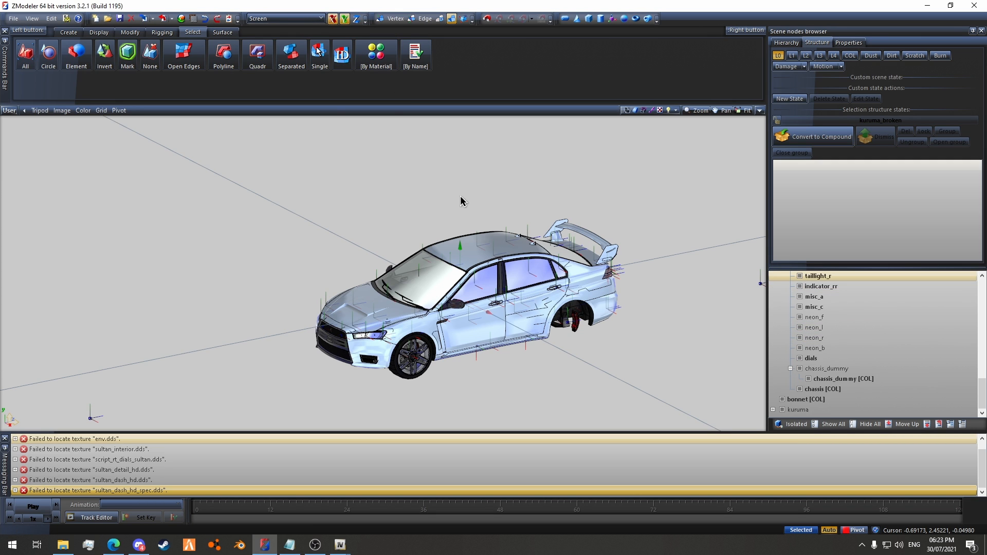
{"action": "scroll", "coordinate": [887, 338], "scroll_direction": "up", "scroll_amount": 10}
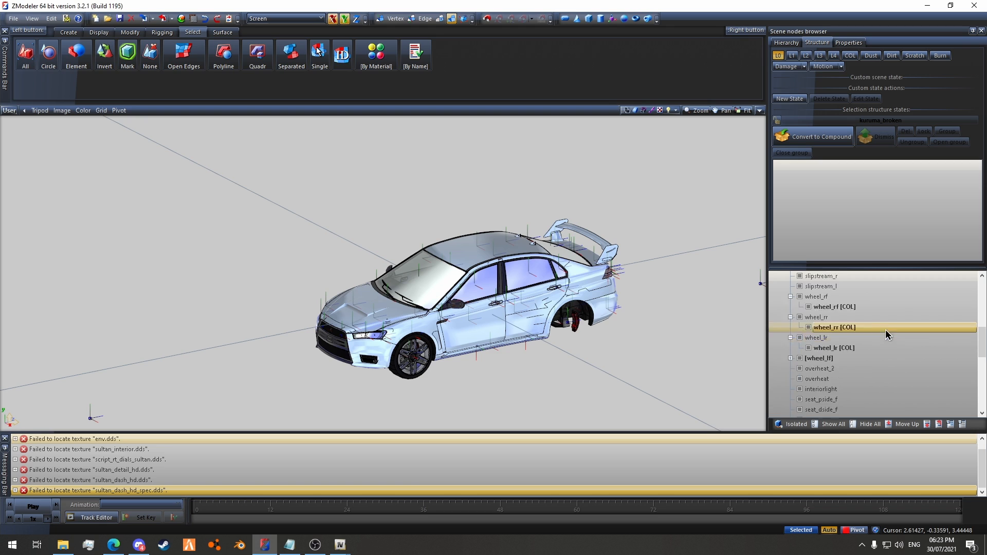
{"action": "left_click", "coordinate": [773, 276]}
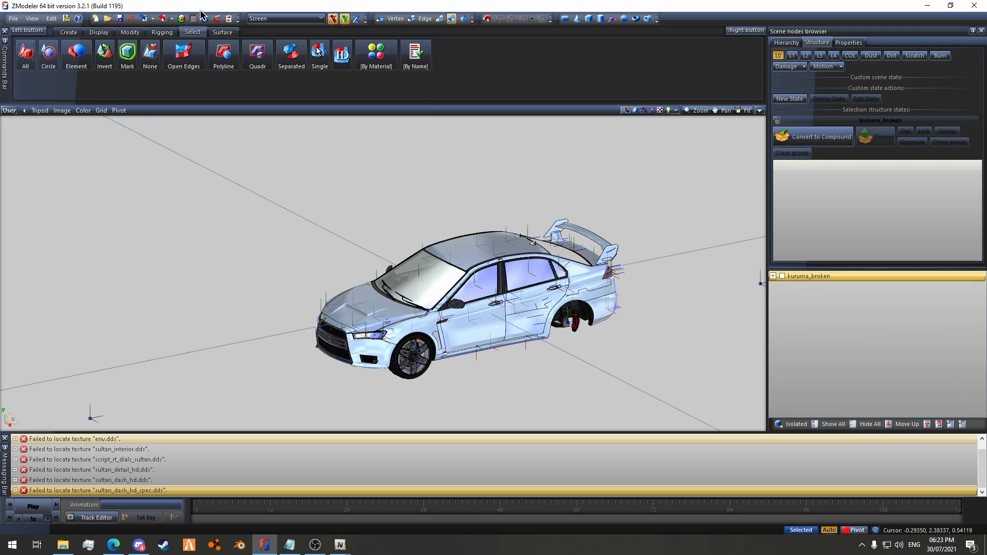
Step: Redo the undone changes through the collision mesh deletion up to showing all nodes
{"action": "left_click", "coordinate": [218, 20]}
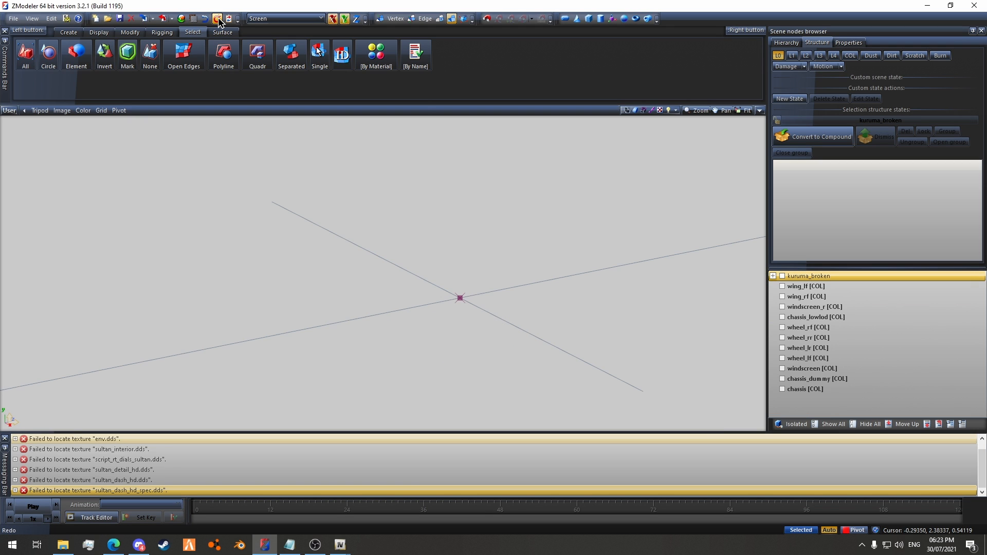
{"action": "scroll", "coordinate": [869, 313], "scroll_direction": "down", "scroll_amount": 1}
{"action": "scroll", "coordinate": [869, 314], "scroll_direction": "up", "scroll_amount": 1}
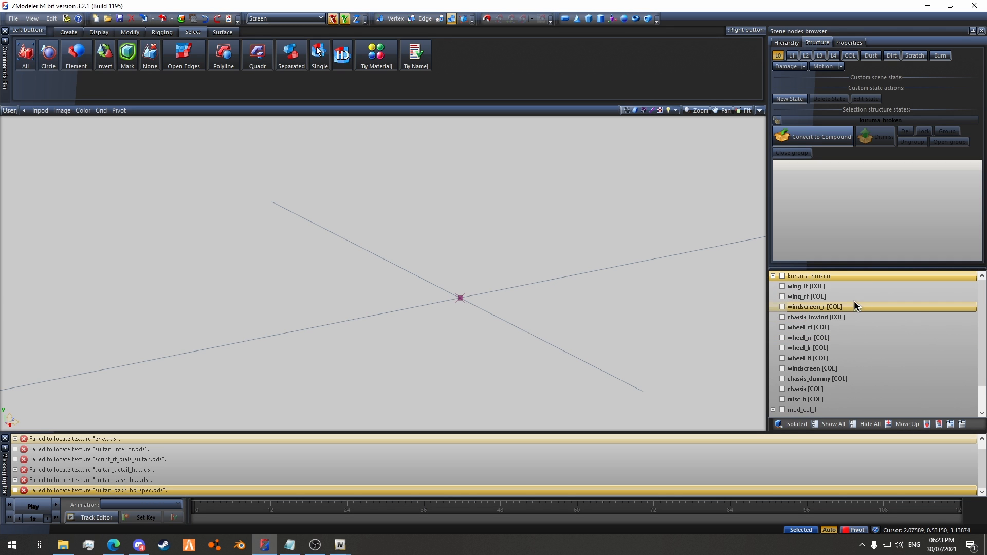
{"action": "left_click", "coordinate": [219, 19]}
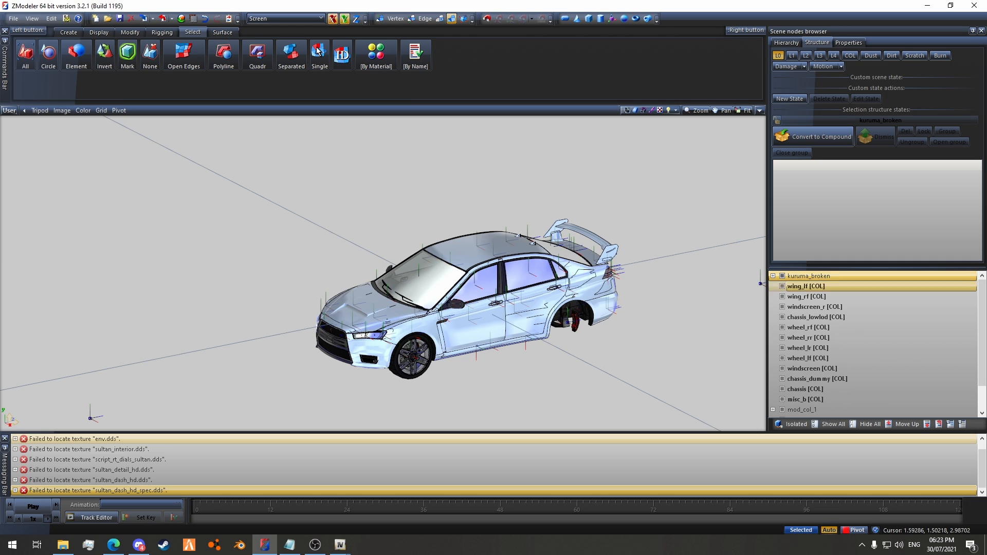
{"action": "scroll", "coordinate": [888, 330], "scroll_direction": "down", "scroll_amount": 1}
{"action": "scroll", "coordinate": [889, 330], "scroll_direction": "up", "scroll_amount": 1}
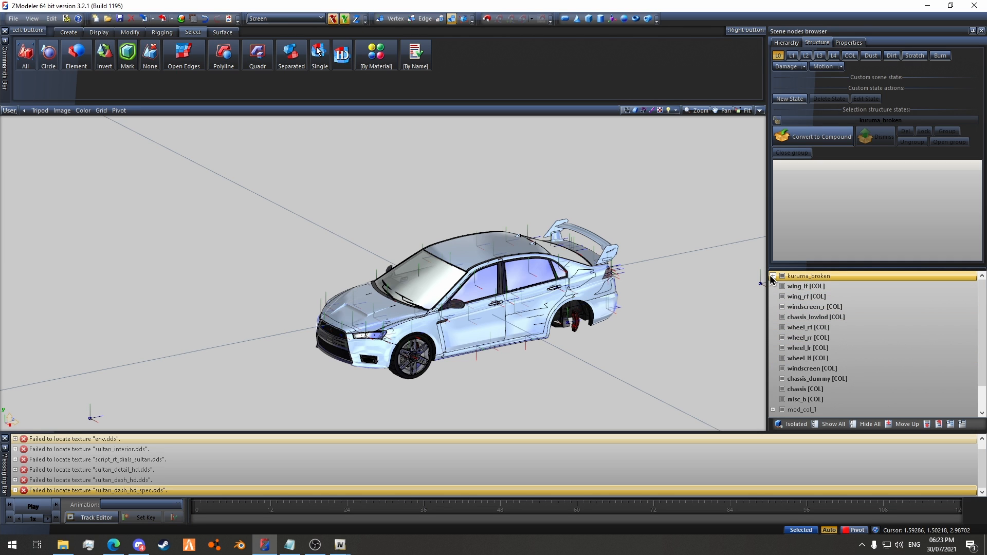
Step: Expand kuruma_broken down to the boot's children and check the chassis hierarchy for remaining [COL] nodes
{"action": "left_click", "coordinate": [772, 277]}
{"action": "left_click", "coordinate": [782, 286]}
{"action": "left_click", "coordinate": [791, 307]}
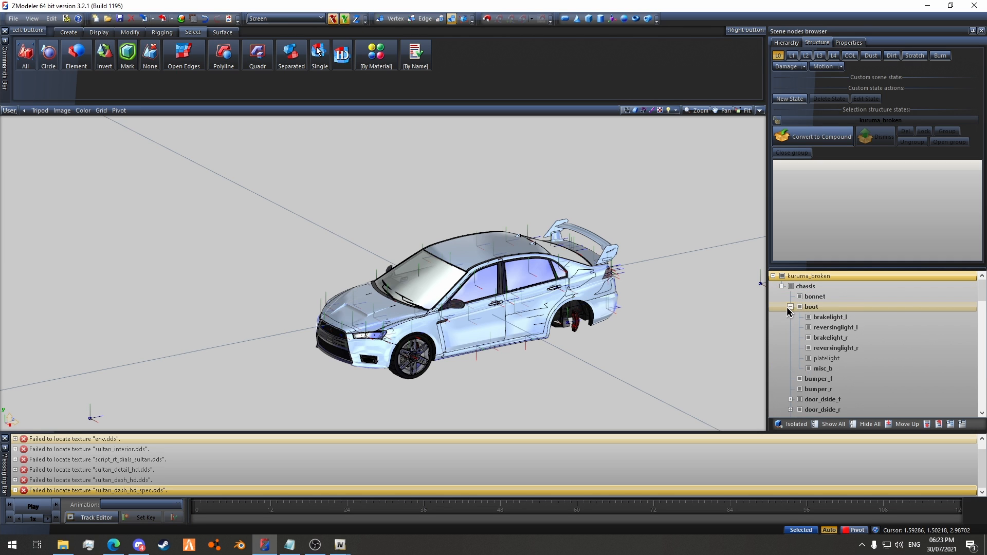
{"action": "left_click", "coordinate": [791, 307]}
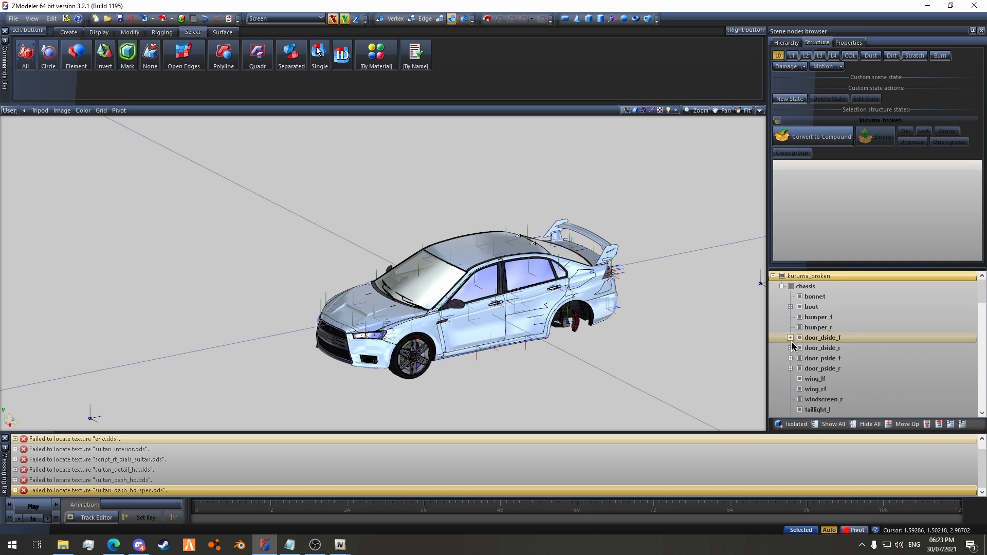
{"action": "scroll", "coordinate": [873, 316], "scroll_direction": "down", "scroll_amount": 10}
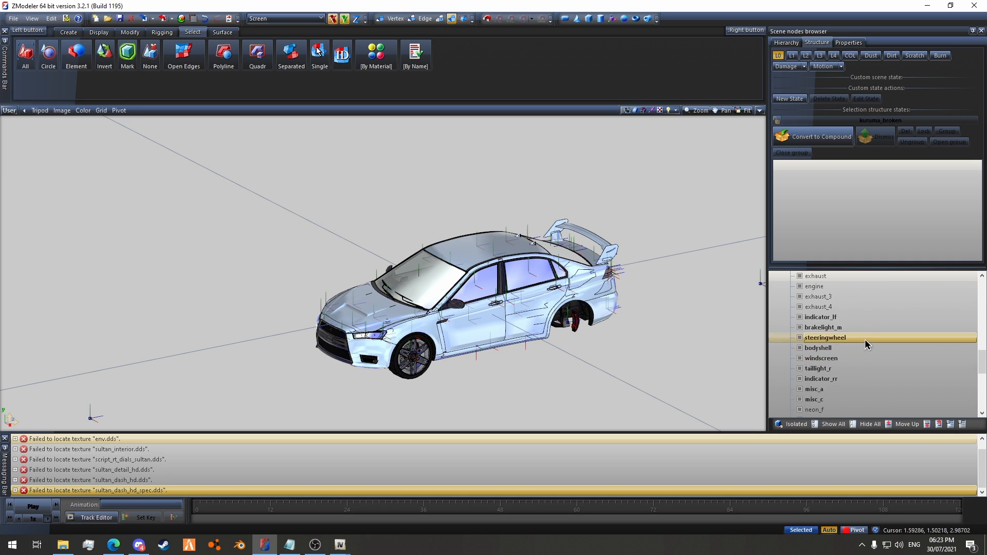
{"action": "scroll", "coordinate": [874, 329], "scroll_direction": "up", "scroll_amount": 10}
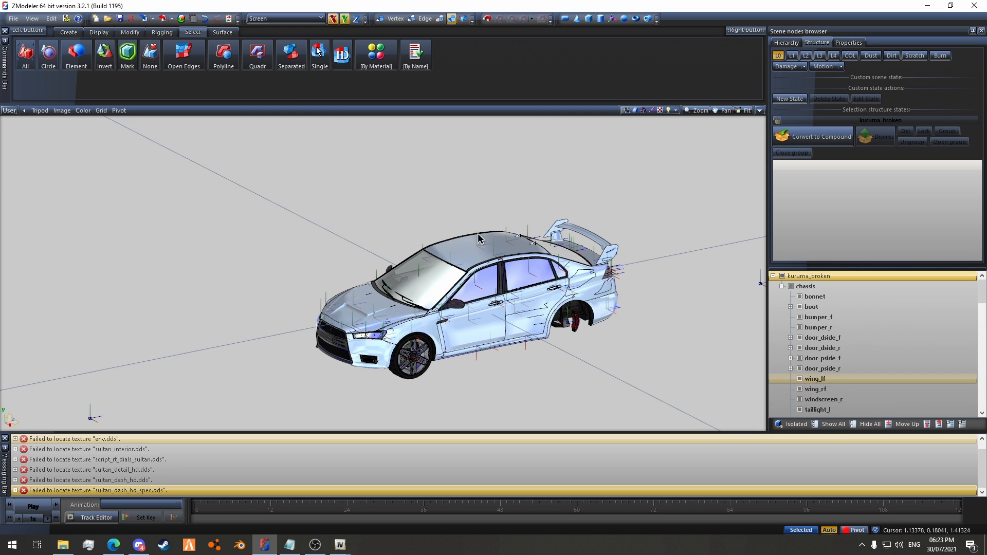
Step: Save the scene as kuruma_but_not_bulletproof in the Maibatsu project folder "Kuruma but not bulletproof"
{"action": "left_click", "coordinate": [123, 20]}
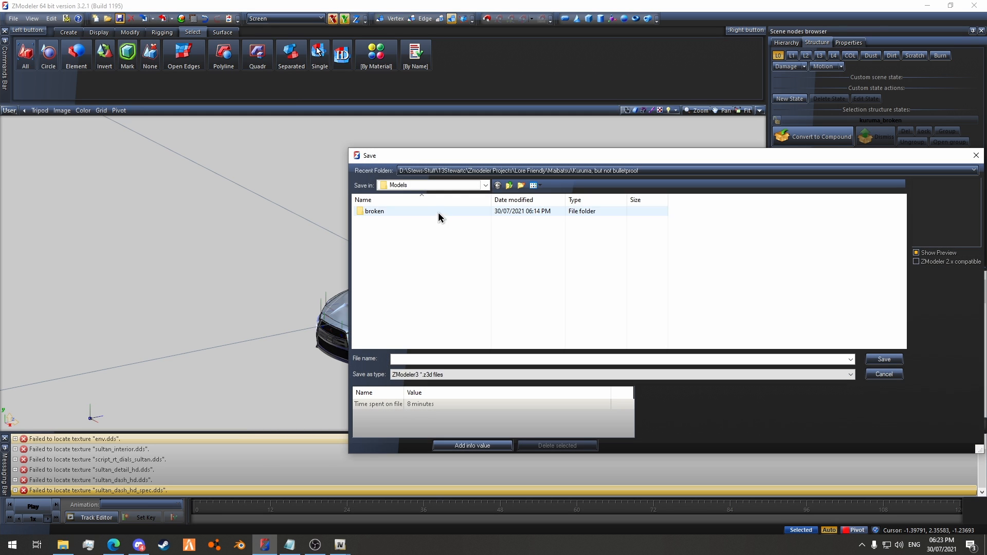
{"action": "left_click", "coordinate": [483, 185]}
{"action": "left_click", "coordinate": [441, 368]}
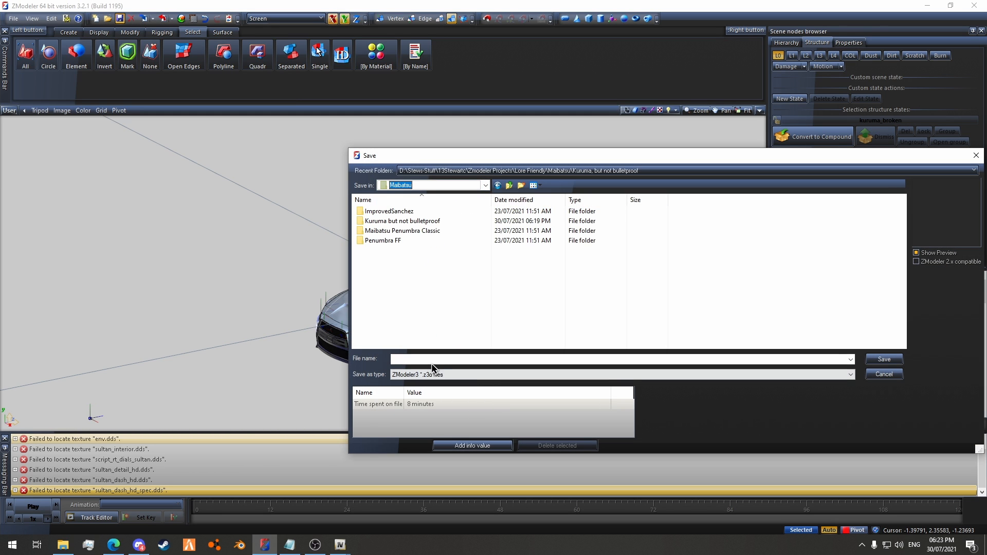
{"action": "double_click", "coordinate": [403, 220]}
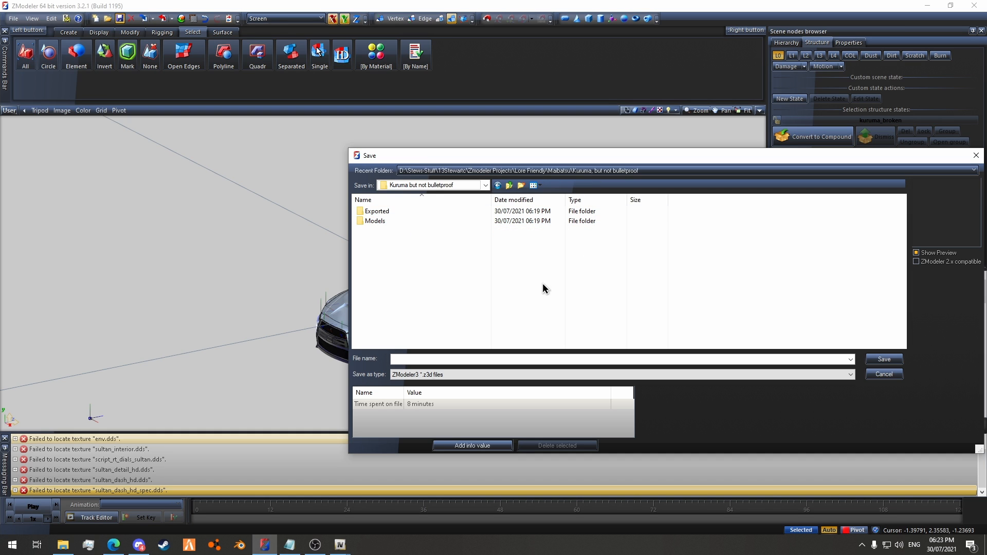
{"action": "left_click", "coordinate": [421, 361]}
{"action": "left_click_drag", "start_coordinate": [393, 158], "coordinate": [124, 122]}
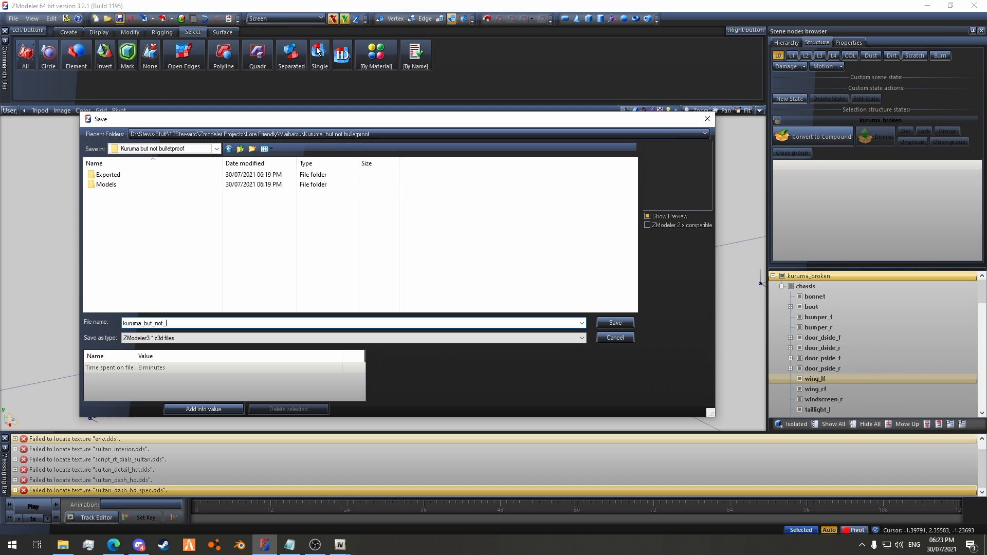
{"action": "type", "text": "roof"}
{"action": "key", "text": "Return"}
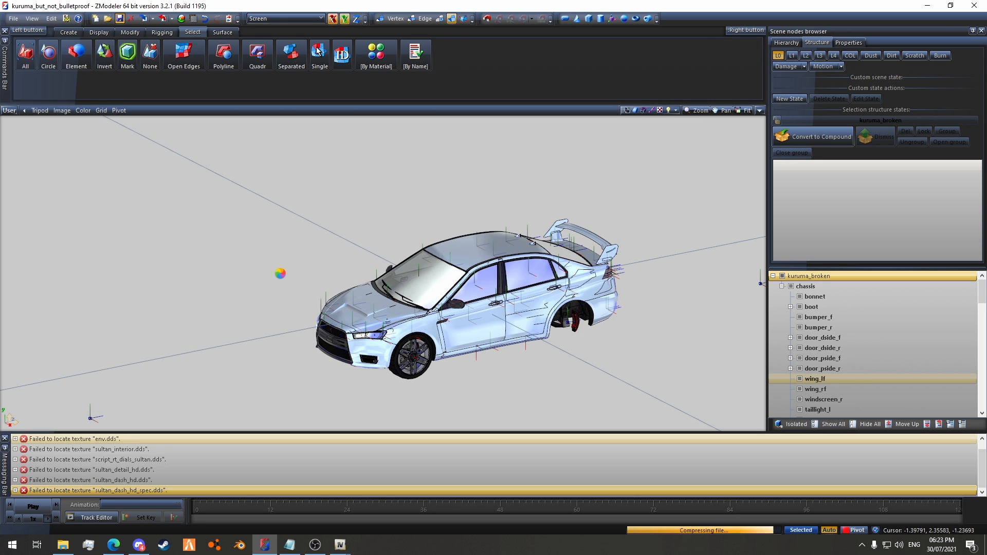
Step: Move mod_col_1, mod_col_2, mod_col_3 and boot [COL] under the boot node of kuruma_broken
{"action": "scroll", "coordinate": [899, 308], "scroll_direction": "down", "scroll_amount": 4}
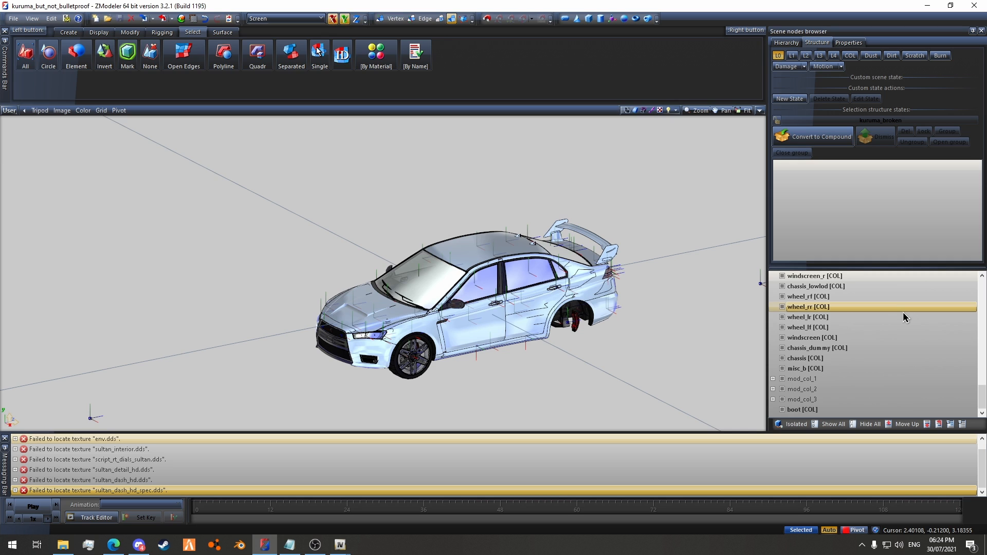
{"action": "left_click", "coordinate": [903, 311]}
{"action": "scroll", "coordinate": [891, 351], "scroll_direction": "down", "scroll_amount": 5}
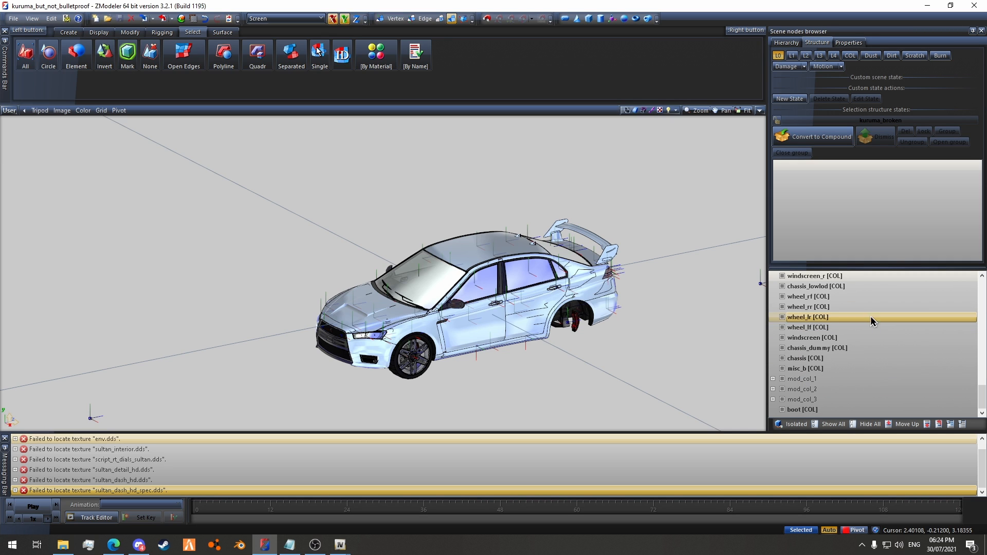
{"action": "left_click", "coordinate": [819, 380]}
{"action": "left_click", "coordinate": [808, 411], "text": "shift"}
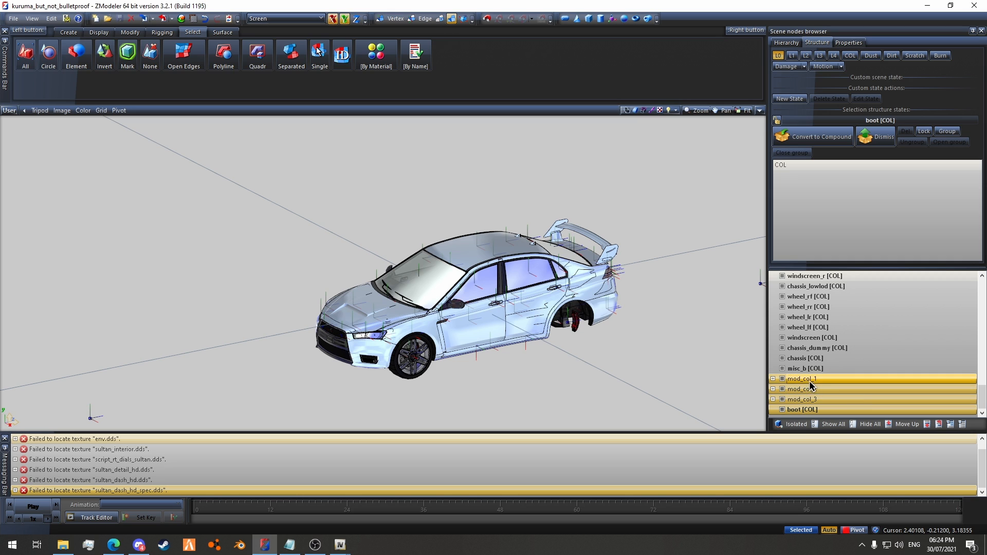
{"action": "left_click_drag", "start_coordinate": [810, 385], "coordinate": [869, 310]}
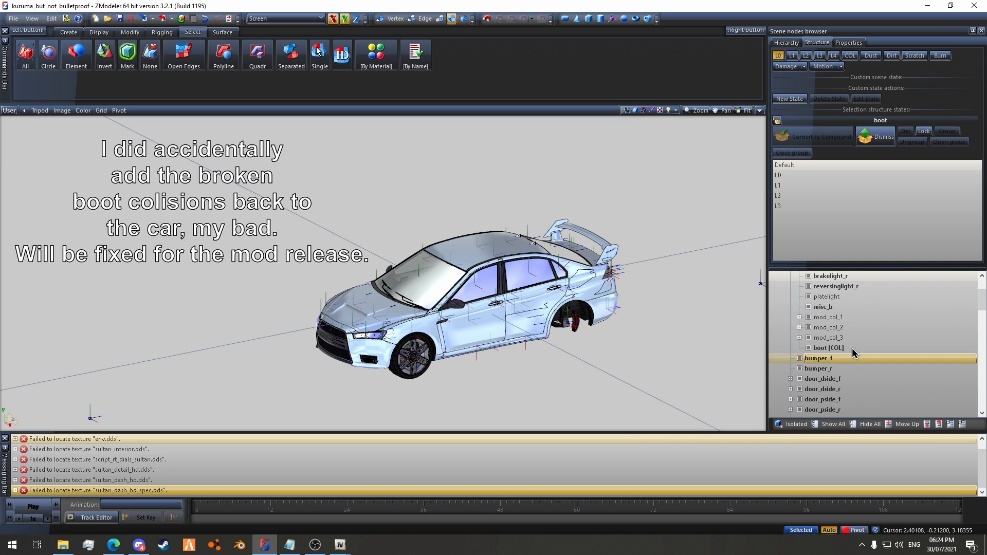
Step: Move the unlinked misc_b [COL] mesh under the boot's misc_b node and collapse the boot branch
{"action": "scroll", "coordinate": [851, 309], "scroll_direction": "up", "scroll_amount": 2}
{"action": "scroll", "coordinate": [869, 344], "scroll_direction": "down", "scroll_amount": 15}
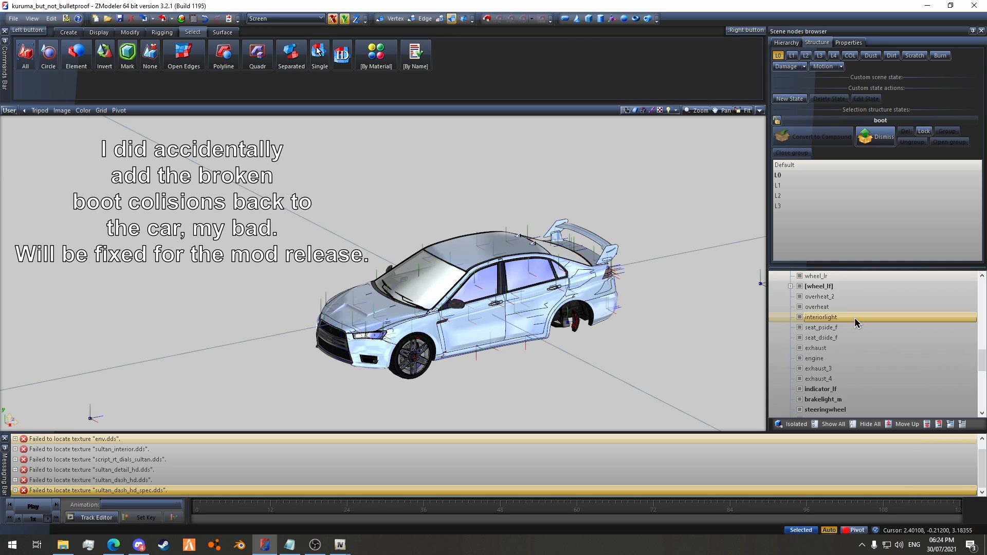
{"action": "scroll", "coordinate": [855, 318], "scroll_direction": "down", "scroll_amount": 9}
{"action": "scroll", "coordinate": [893, 339], "scroll_direction": "up", "scroll_amount": 16}
{"action": "left_click_drag", "start_coordinate": [804, 411], "coordinate": [880, 368]}
{"action": "scroll", "coordinate": [891, 339], "scroll_direction": "up", "scroll_amount": 10}
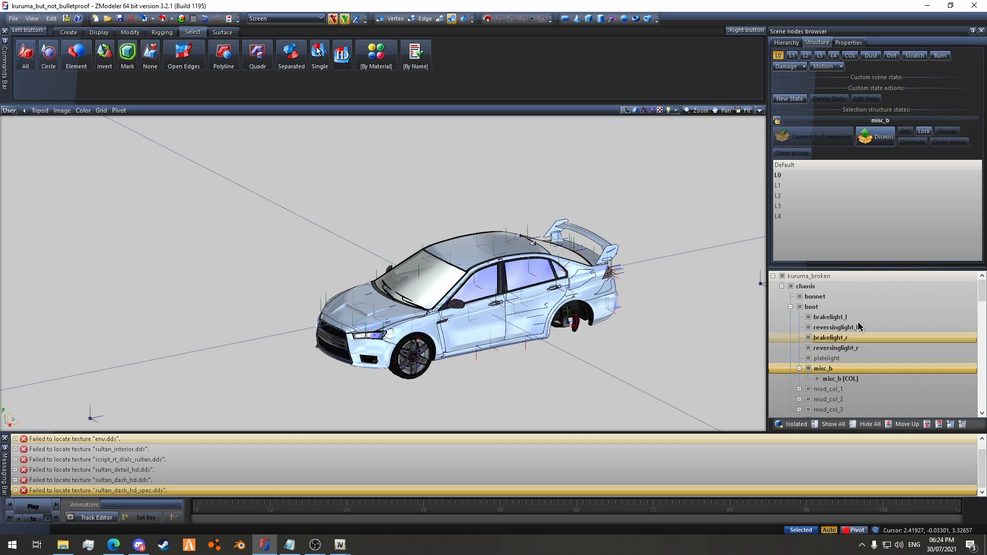
{"action": "left_click", "coordinate": [790, 307]}
Step: Select chassis [COL] and expand the boot branch to check the collision meshes linked under it
{"action": "scroll", "coordinate": [859, 365], "scroll_direction": "down", "scroll_amount": 10}
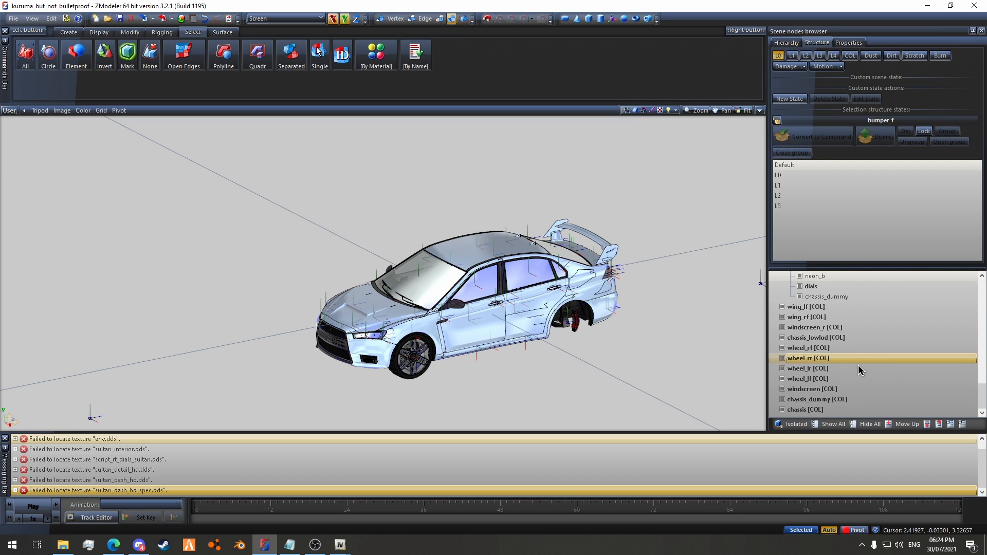
{"action": "left_click", "coordinate": [818, 410]}
{"action": "scroll", "coordinate": [830, 327], "scroll_direction": "up", "scroll_amount": 10}
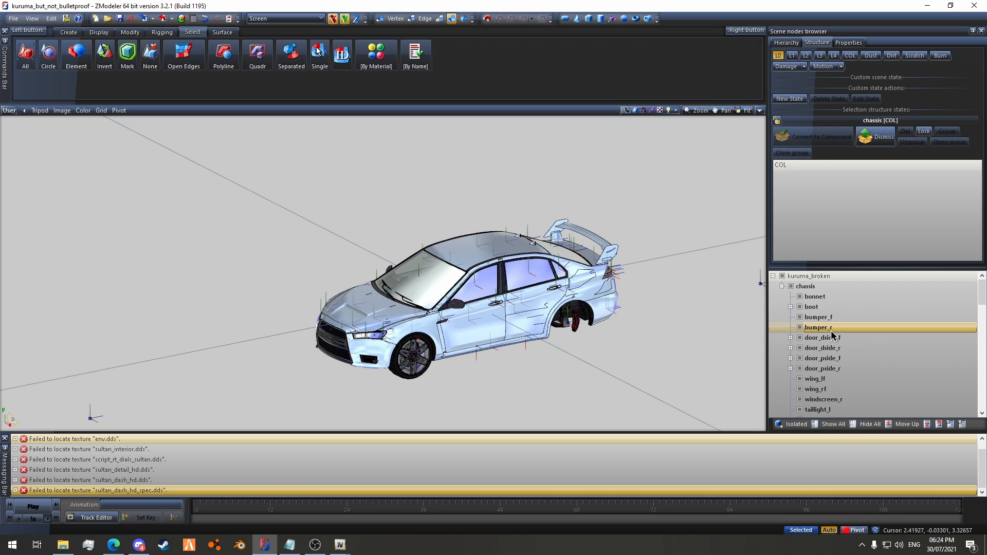
{"action": "left_click", "coordinate": [786, 307]}
{"action": "left_click", "coordinate": [791, 307]}
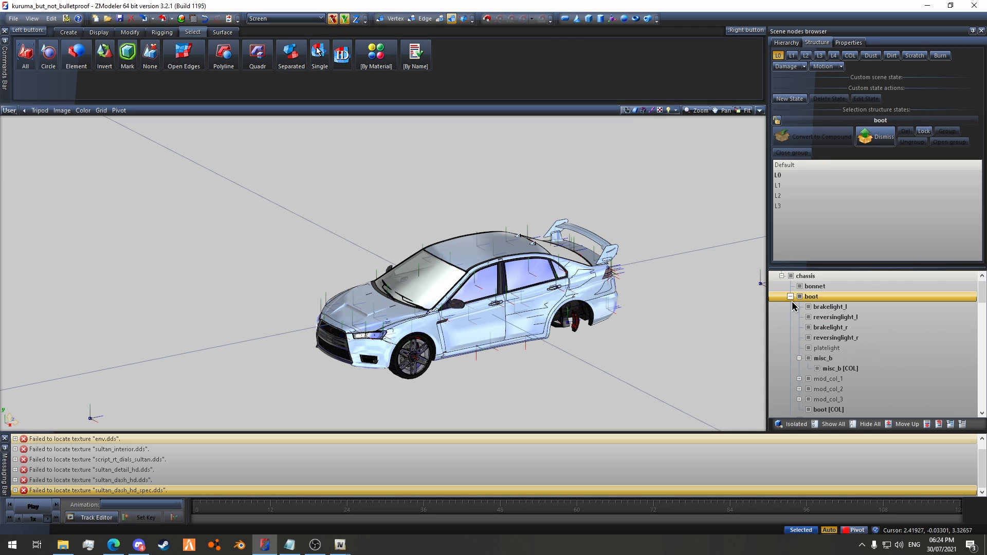
Step: Select the unlinked wing_lf [COL] mesh among the remaining collision nodes
{"action": "scroll", "coordinate": [846, 321], "scroll_direction": "down", "scroll_amount": 10}
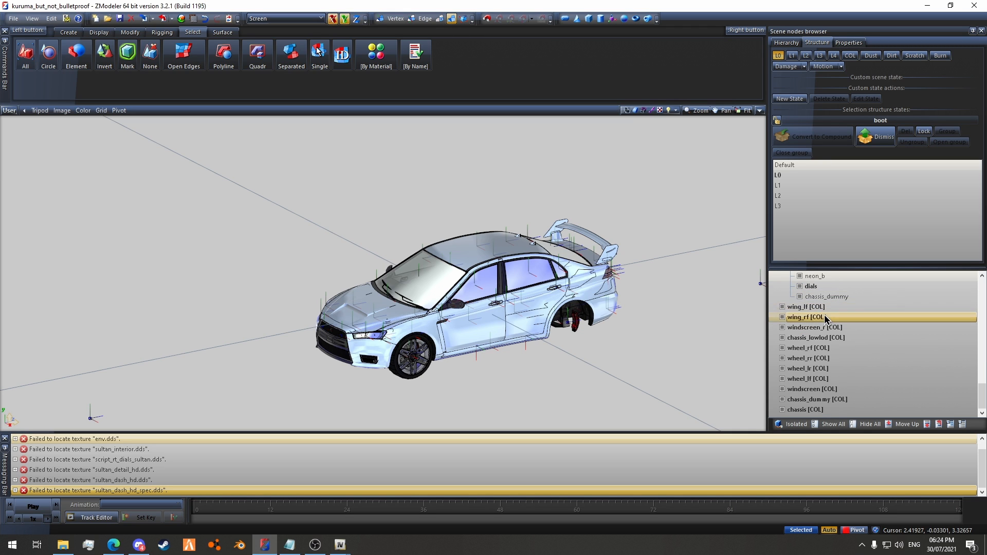
{"action": "left_click", "coordinate": [815, 308]}
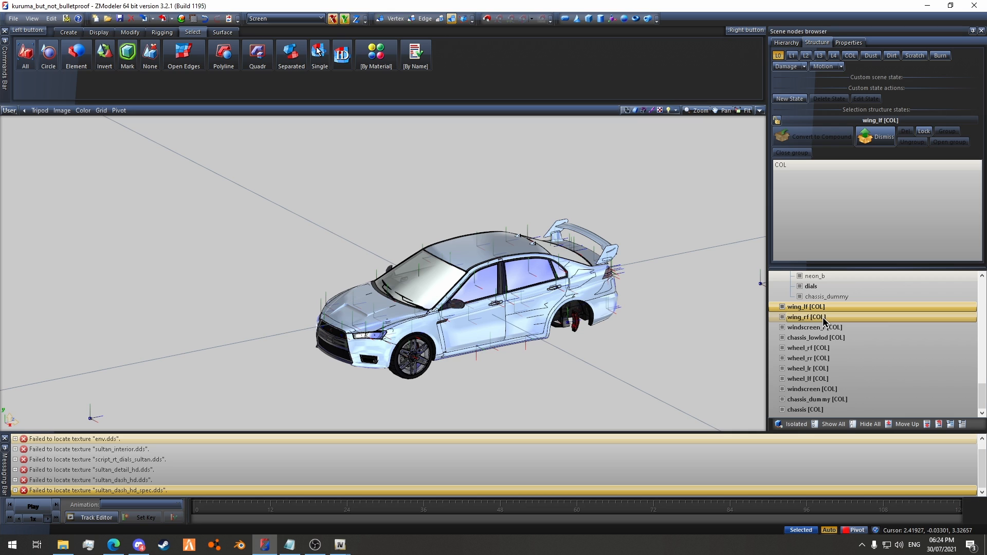
Step: Move wing_lf [COL] and wing_rf [COL] from the root level under the matching wing_lf and wing_rf nodes
{"action": "left_click", "coordinate": [824, 318], "text": "ctrl"}
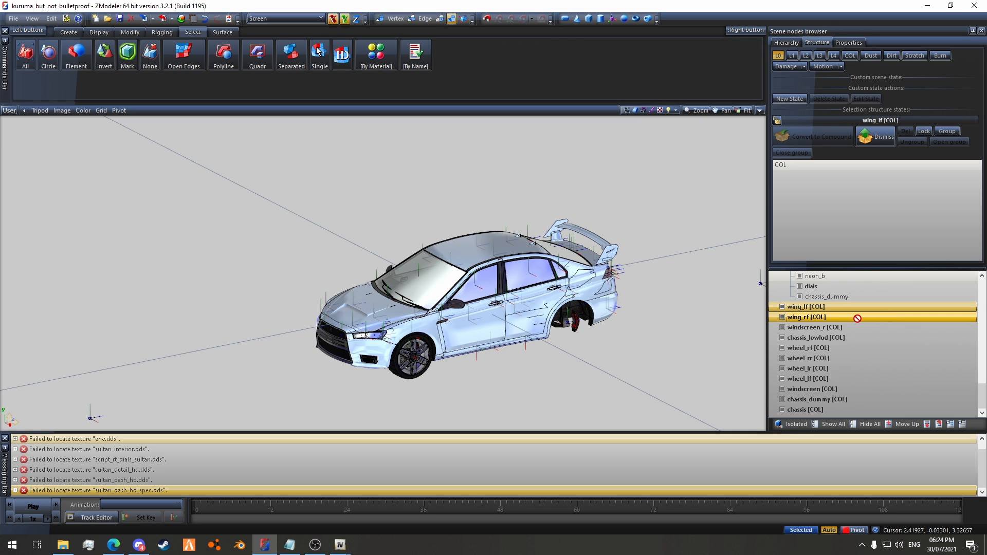
{"action": "left_click_drag", "start_coordinate": [818, 308], "coordinate": [878, 369]}
{"action": "scroll", "coordinate": [878, 369], "scroll_direction": "down", "scroll_amount": 10}
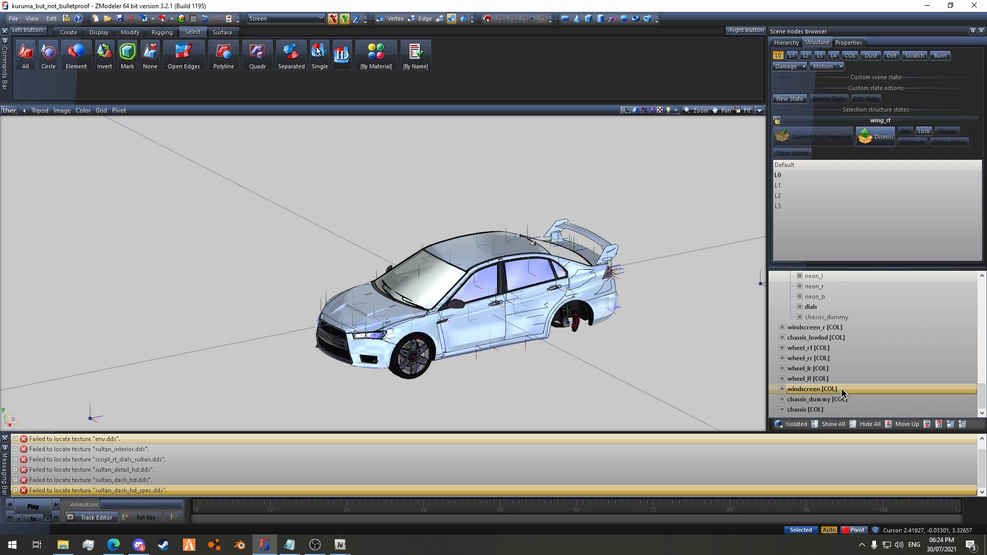
Step: Parent windscreen_r [COL] to windscreen_r and chassis_lowlod [COL] to chassis_lowlod in the hierarchy
{"action": "left_click_drag", "start_coordinate": [823, 327], "coordinate": [871, 346]}
{"action": "scroll", "coordinate": [910, 322], "scroll_direction": "down", "scroll_amount": 5}
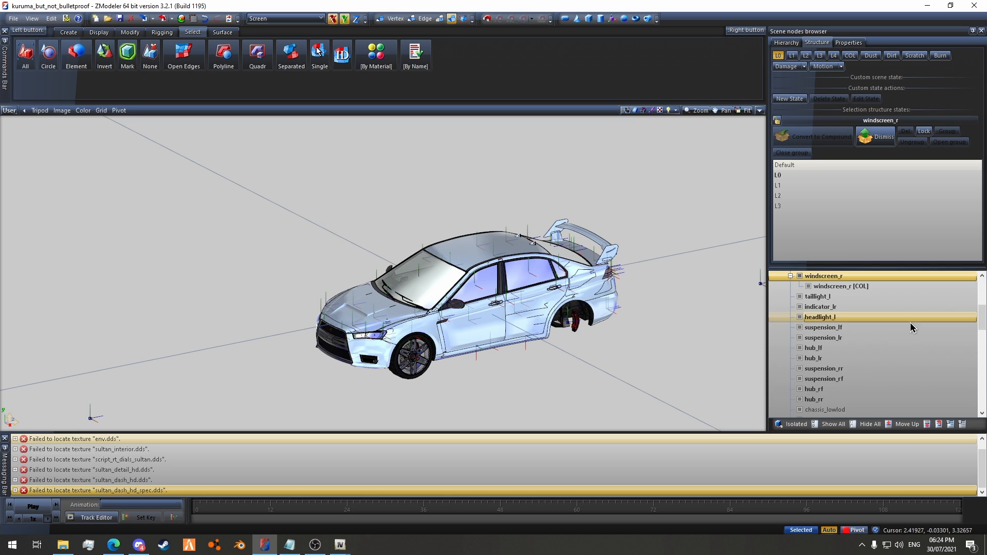
{"action": "scroll", "coordinate": [847, 311], "scroll_direction": "down", "scroll_amount": 5}
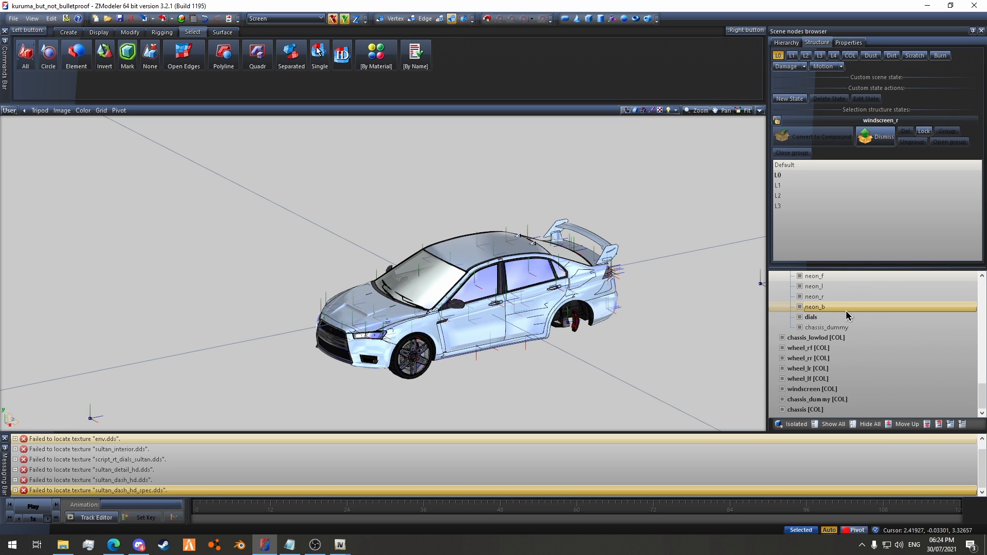
{"action": "left_click_drag", "start_coordinate": [854, 335], "coordinate": [884, 337]}
{"action": "scroll", "coordinate": [905, 313], "scroll_direction": "up", "scroll_amount": 5}
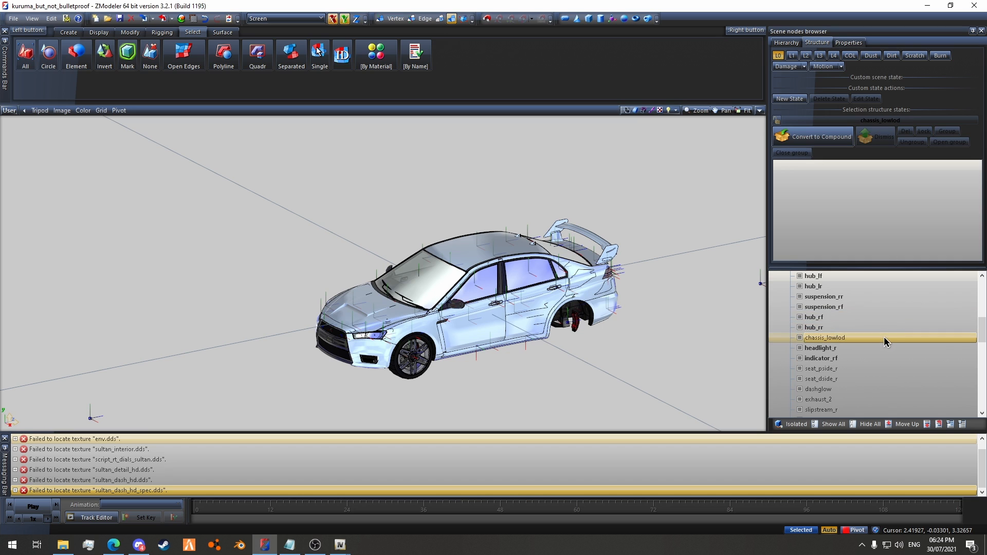
{"action": "scroll", "coordinate": [878, 325], "scroll_direction": "down", "scroll_amount": 5}
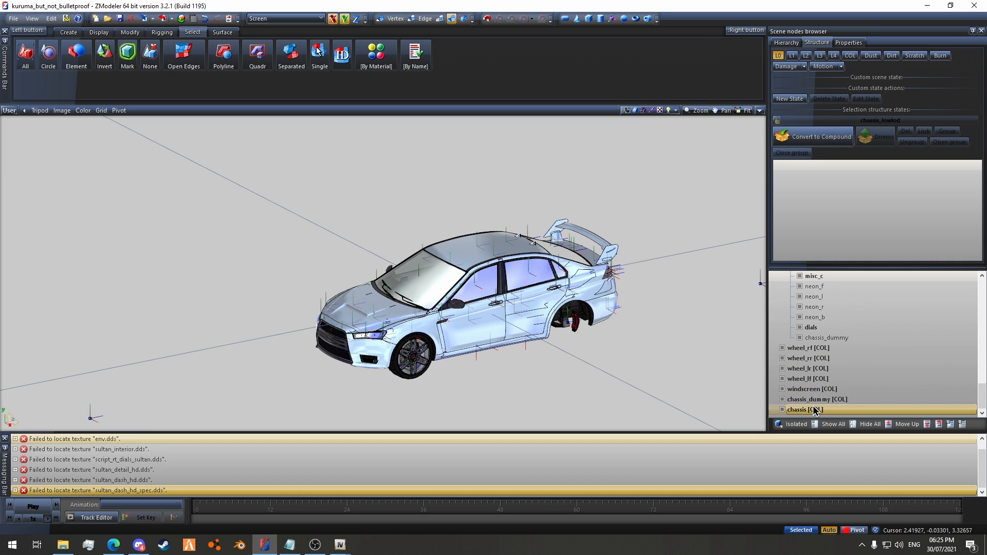
Step: Parent chassis [COL] to the chassis node and chassis_dummy [COL] to chassis_dummy, collapsing the chassis_dummy branch
{"action": "left_click_drag", "start_coordinate": [818, 409], "coordinate": [839, 284]}
{"action": "scroll", "coordinate": [882, 353], "scroll_direction": "up", "scroll_amount": 5}
{"action": "scroll", "coordinate": [889, 321], "scroll_direction": "down", "scroll_amount": 5}
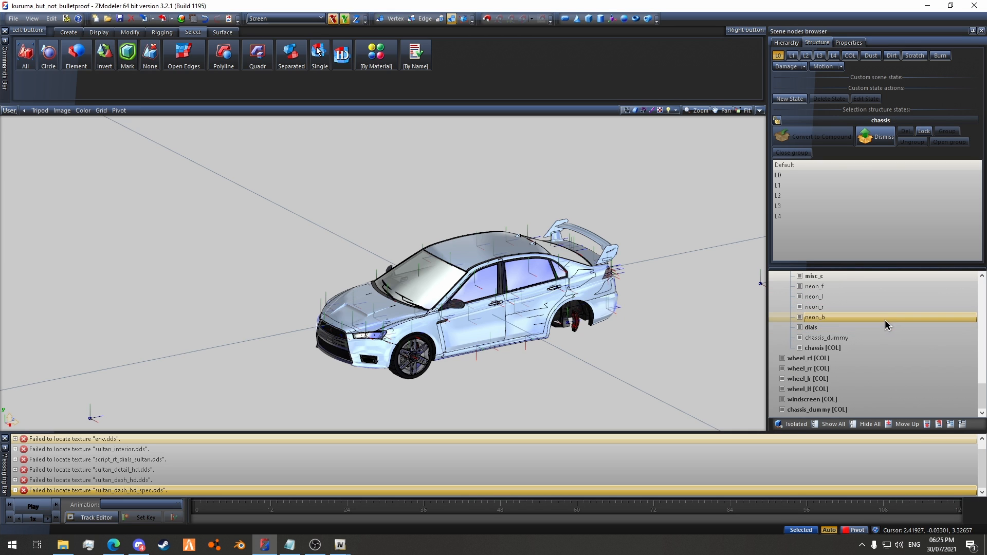
{"action": "left_click_drag", "start_coordinate": [832, 412], "coordinate": [857, 338]}
{"action": "left_click", "coordinate": [790, 338]}
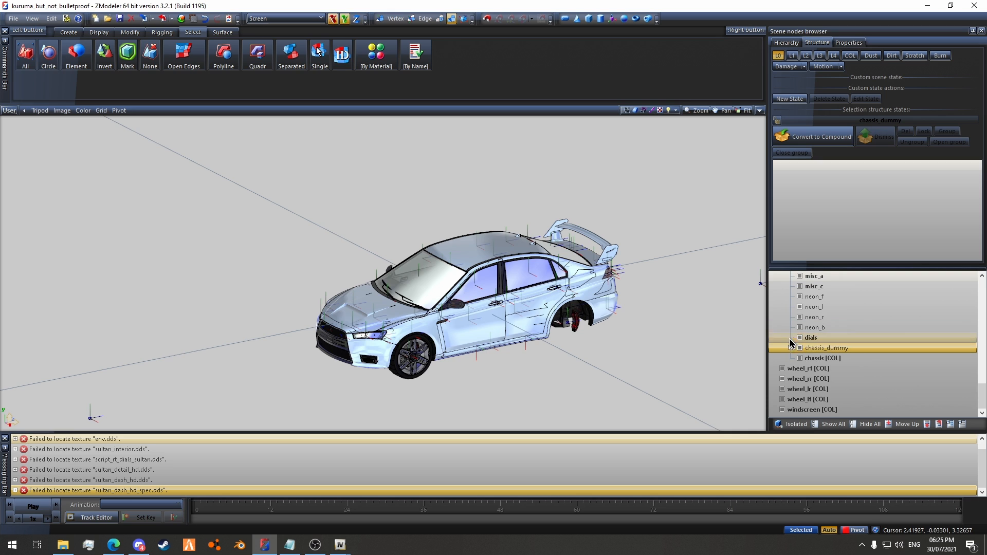
Step: Parent windscreen [COL] to the windscreen node
{"action": "left_click_drag", "start_coordinate": [802, 412], "coordinate": [850, 309]}
{"action": "scroll", "coordinate": [863, 341], "scroll_direction": "down", "scroll_amount": 5}
{"action": "scroll", "coordinate": [863, 342], "scroll_direction": "down", "scroll_amount": 2}
{"action": "scroll", "coordinate": [863, 342], "scroll_direction": "down", "scroll_amount": 2}
{"action": "scroll", "coordinate": [863, 341], "scroll_direction": "down", "scroll_amount": 4}
{"action": "scroll", "coordinate": [863, 341], "scroll_direction": "down", "scroll_amount": 1}
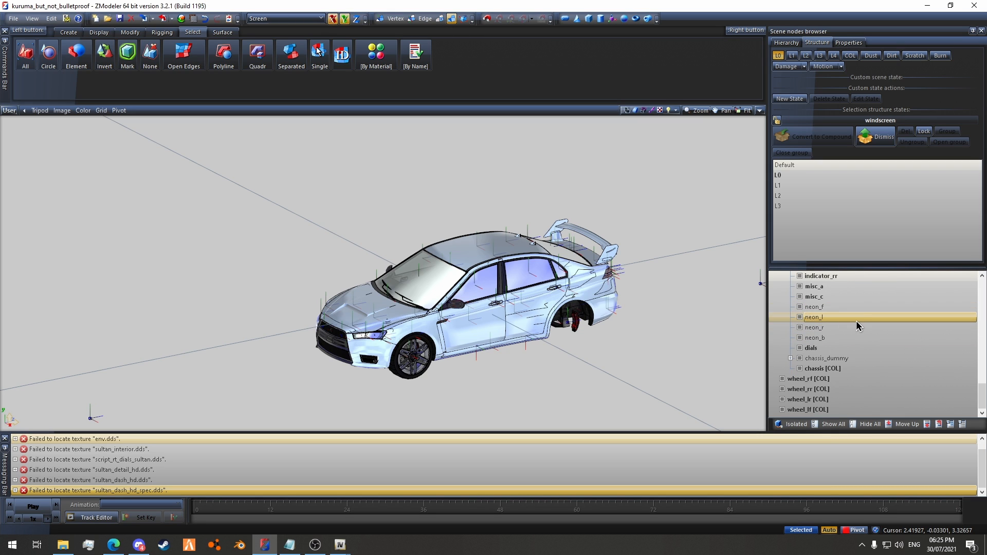
Step: Try to move the four root-level wheel collision nodes together up into the chassis hierarchy
{"action": "scroll", "coordinate": [857, 322], "scroll_direction": "down", "scroll_amount": 2}
{"action": "left_click", "coordinate": [831, 378]}
{"action": "left_click", "coordinate": [828, 389], "text": "shift"}
{"action": "left_click", "coordinate": [819, 409], "text": "shift"}
{"action": "left_click_drag", "start_coordinate": [819, 414], "coordinate": [813, 323]}
{"action": "scroll", "coordinate": [828, 324], "scroll_direction": "up", "scroll_amount": 10}
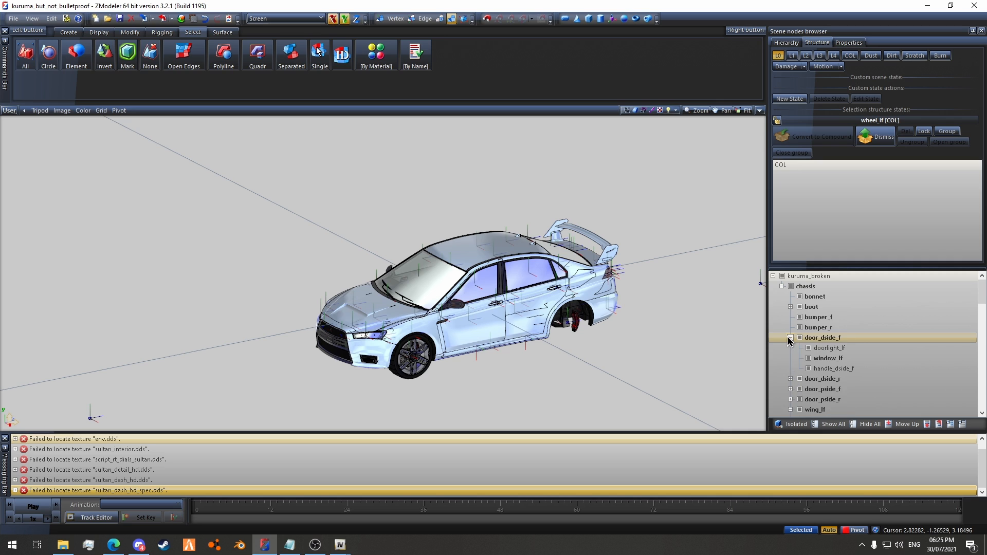
Step: Collapse the expanded door branches in the chassis hierarchy
{"action": "left_click", "coordinate": [791, 348]}
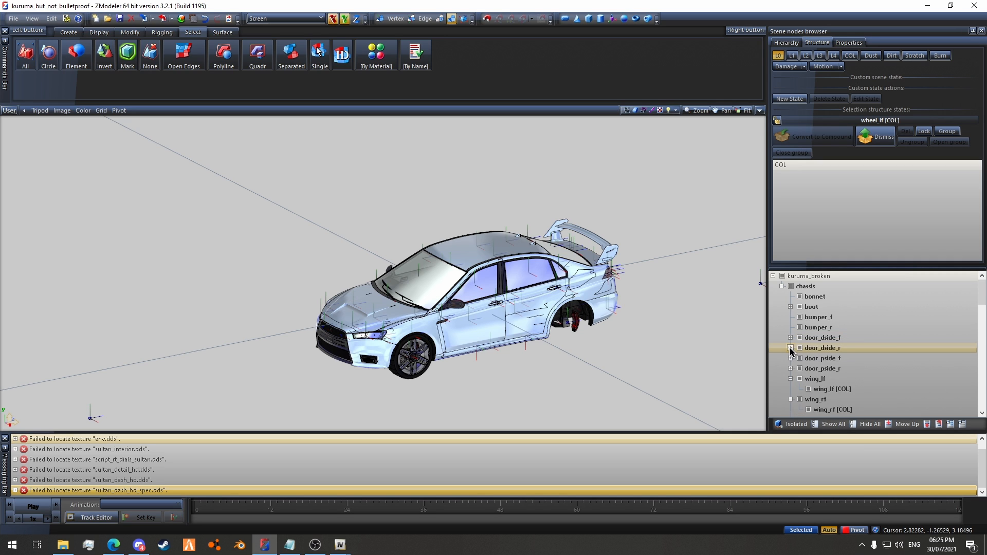
{"action": "left_click", "coordinate": [791, 358]}
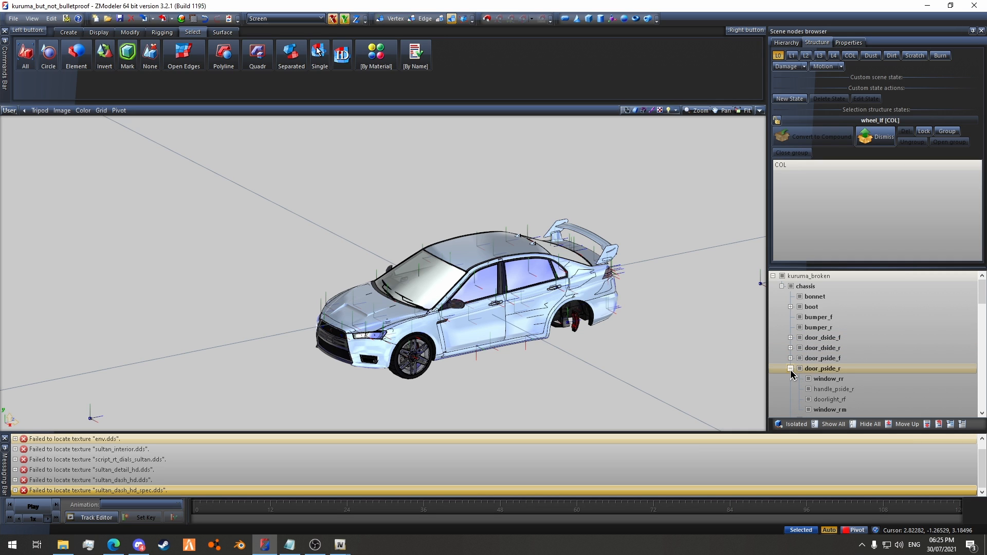
{"action": "scroll", "coordinate": [802, 378], "scroll_direction": "down", "scroll_amount": 12}
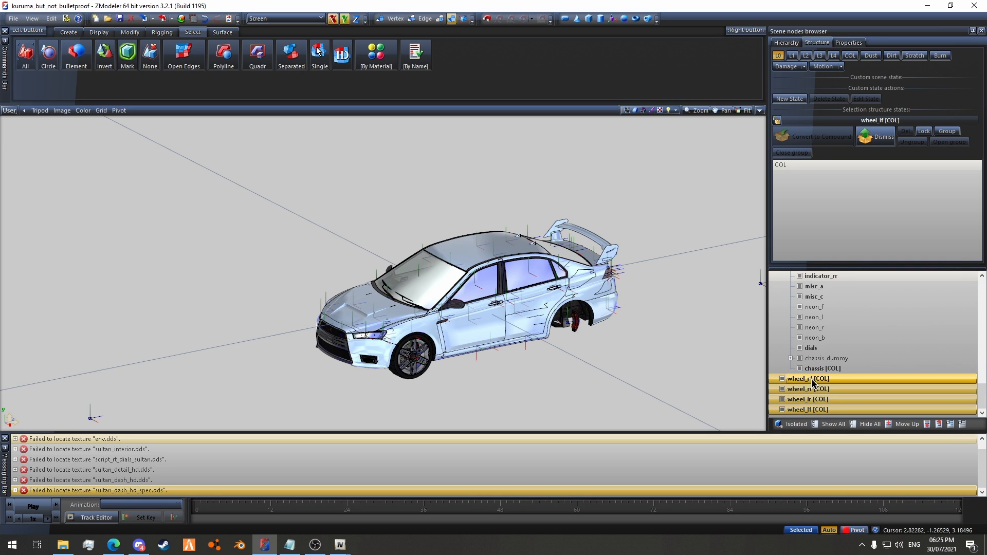
Step: Parent wheel_lf [COL] to the wheel_lf node
{"action": "scroll", "coordinate": [833, 360], "scroll_direction": "up", "scroll_amount": 4}
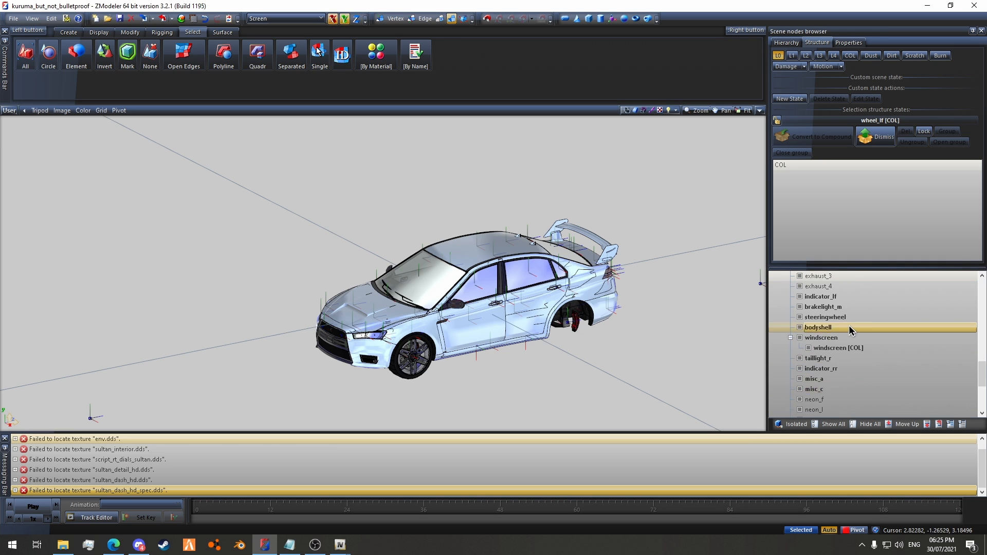
{"action": "scroll", "coordinate": [845, 339], "scroll_direction": "up", "scroll_amount": 3}
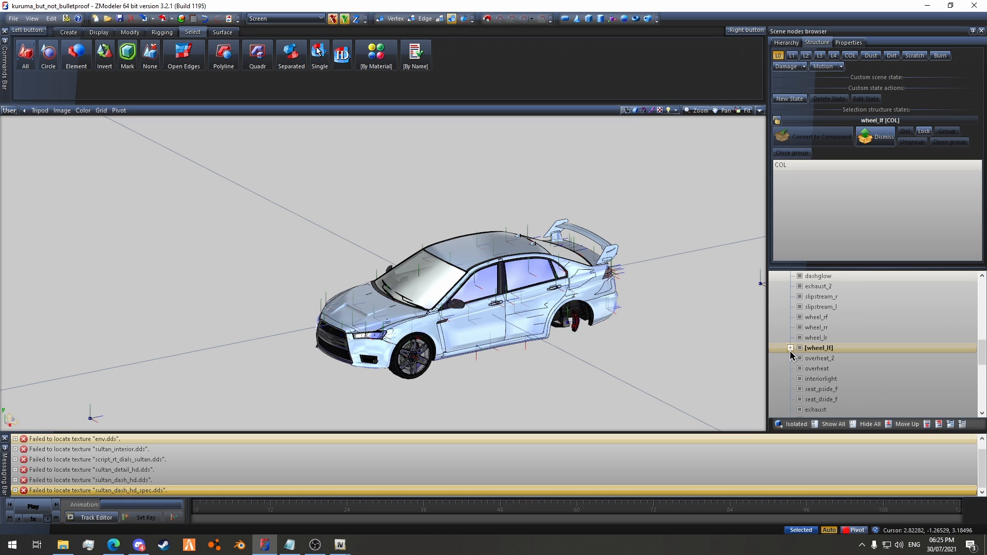
{"action": "scroll", "coordinate": [847, 365], "scroll_direction": "down", "scroll_amount": 8}
{"action": "scroll", "coordinate": [891, 329], "scroll_direction": "up", "scroll_amount": 2}
{"action": "left_click_drag", "start_coordinate": [809, 412], "coordinate": [864, 309]}
{"action": "scroll", "coordinate": [891, 324], "scroll_direction": "down", "scroll_amount": 1}
{"action": "scroll", "coordinate": [866, 346], "scroll_direction": "down", "scroll_amount": 3}
{"action": "scroll", "coordinate": [869, 351], "scroll_direction": "up", "scroll_amount": 3}
{"action": "scroll", "coordinate": [867, 348], "scroll_direction": "up", "scroll_amount": 3}
{"action": "scroll", "coordinate": [864, 310], "scroll_direction": "down", "scroll_amount": 8}
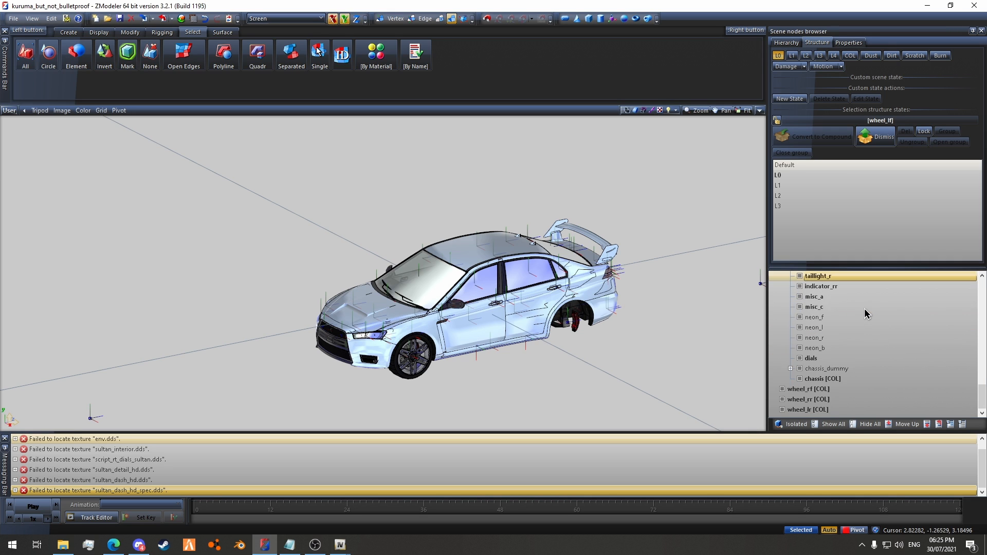
Step: Parent wheel_lr [COL] to the wheel_lr node
{"action": "scroll", "coordinate": [881, 338], "scroll_direction": "up", "scroll_amount": 3}
{"action": "left_click_drag", "start_coordinate": [810, 411], "coordinate": [870, 325]}
{"action": "scroll", "coordinate": [881, 337], "scroll_direction": "up", "scroll_amount": 4}
{"action": "scroll", "coordinate": [880, 338], "scroll_direction": "up", "scroll_amount": 2}
{"action": "scroll", "coordinate": [870, 324], "scroll_direction": "down", "scroll_amount": 9}
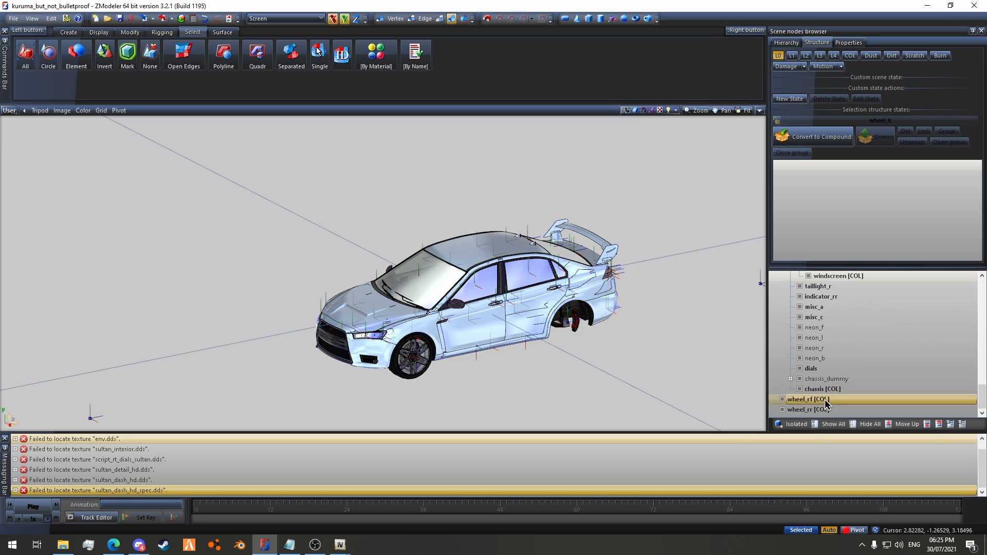
Step: Parent wheel_rr [COL] to the wheel_rr node
{"action": "left_click_drag", "start_coordinate": [831, 410], "coordinate": [888, 318]}
{"action": "scroll", "coordinate": [925, 317], "scroll_direction": "up", "scroll_amount": 3}
{"action": "scroll", "coordinate": [913, 314], "scroll_direction": "up", "scroll_amount": 4}
{"action": "scroll", "coordinate": [889, 318], "scroll_direction": "down", "scroll_amount": 7}
{"action": "right_click", "coordinate": [887, 317]}
{"action": "left_click", "coordinate": [832, 345]}
{"action": "left_click", "coordinate": [832, 346]}
{"action": "scroll", "coordinate": [857, 349], "scroll_direction": "down", "scroll_amount": 2}
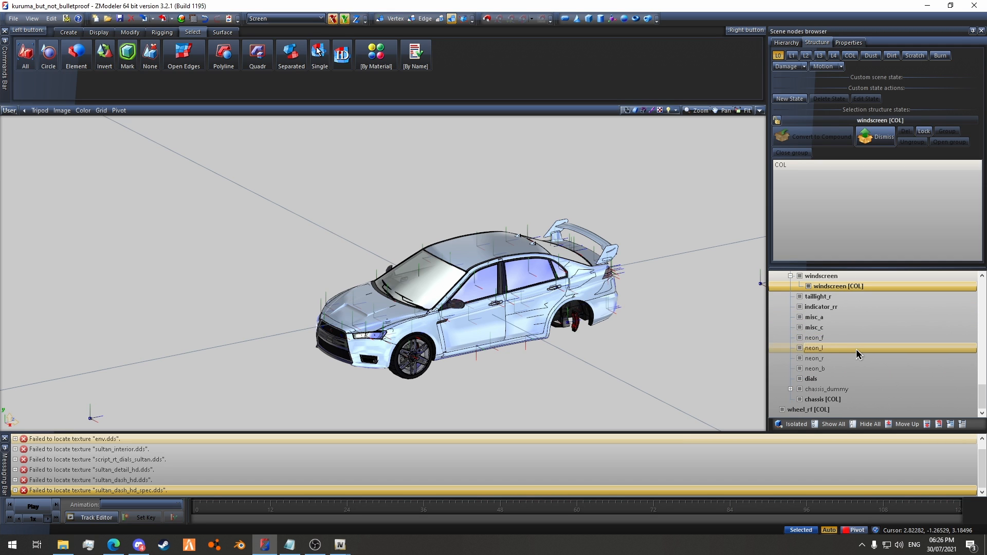
Step: Parent wheel_rf [COL] to the wheel_rf node
{"action": "left_click_drag", "start_coordinate": [837, 408], "coordinate": [883, 310]}
{"action": "scroll", "coordinate": [887, 327], "scroll_direction": "up", "scroll_amount": 4}
{"action": "scroll", "coordinate": [886, 328], "scroll_direction": "up", "scroll_amount": 5}
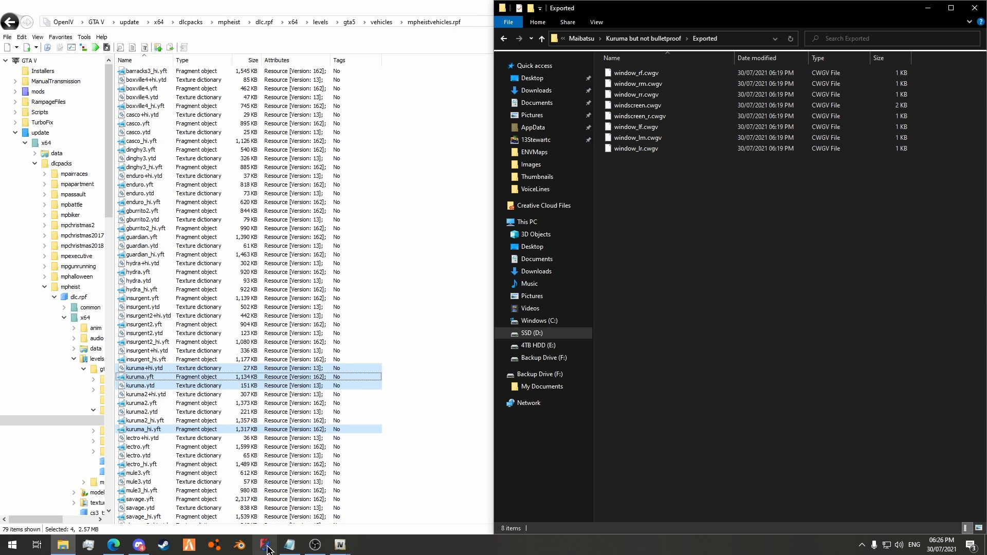
Step: Switch to ZModeler and open the scene kuruma_but_not_bulletproof.z3d from the Kuruma but not bulletproof folder
{"action": "left_click", "coordinate": [266, 547]}
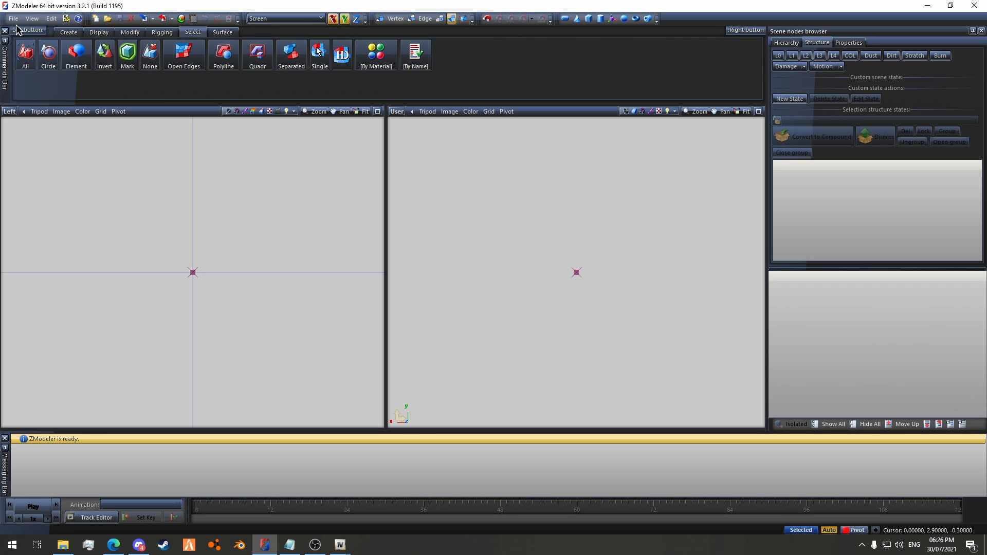
{"action": "left_click", "coordinate": [14, 19]}
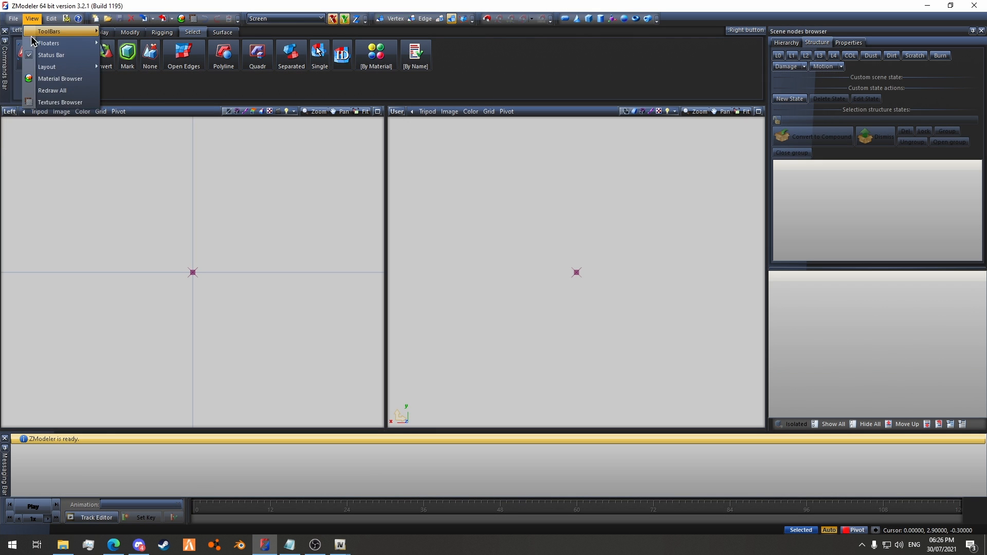
{"action": "left_click", "coordinate": [26, 45]}
{"action": "double_click", "coordinate": [156, 195]}
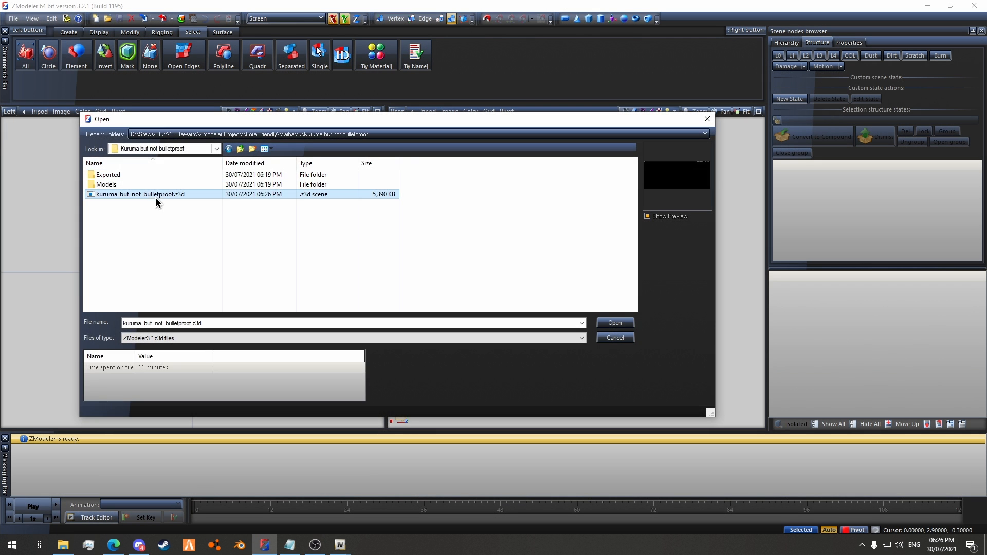
Step: Select the root-level boot [COL] node and maximise the User viewport
{"action": "scroll", "coordinate": [877, 370], "scroll_direction": "down", "scroll_amount": 15}
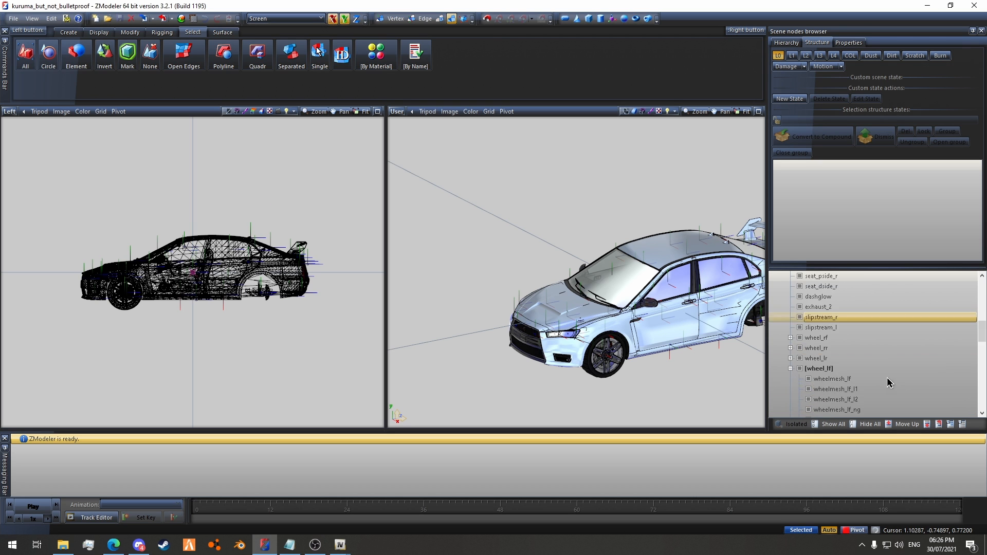
{"action": "left_click", "coordinate": [869, 286]}
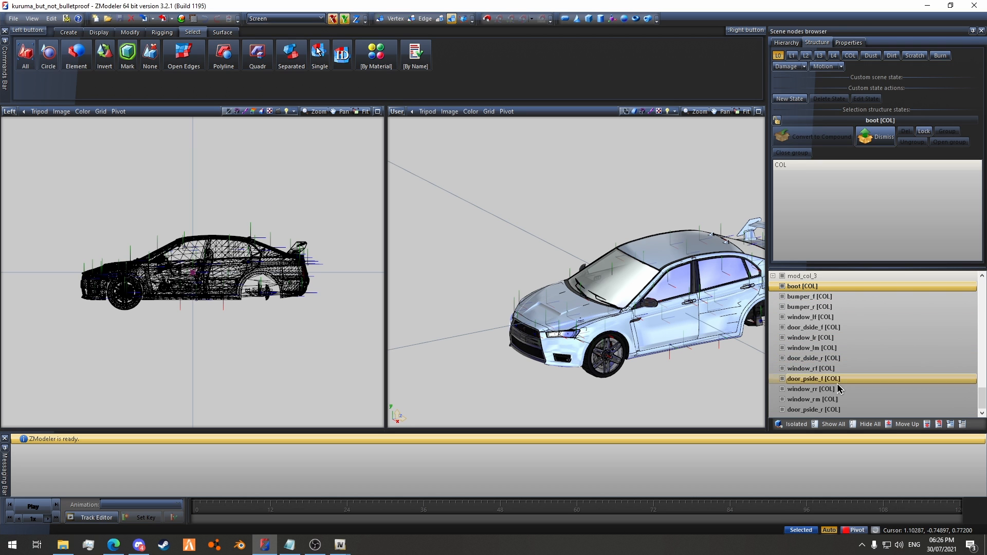
{"action": "left_click", "coordinate": [759, 111]}
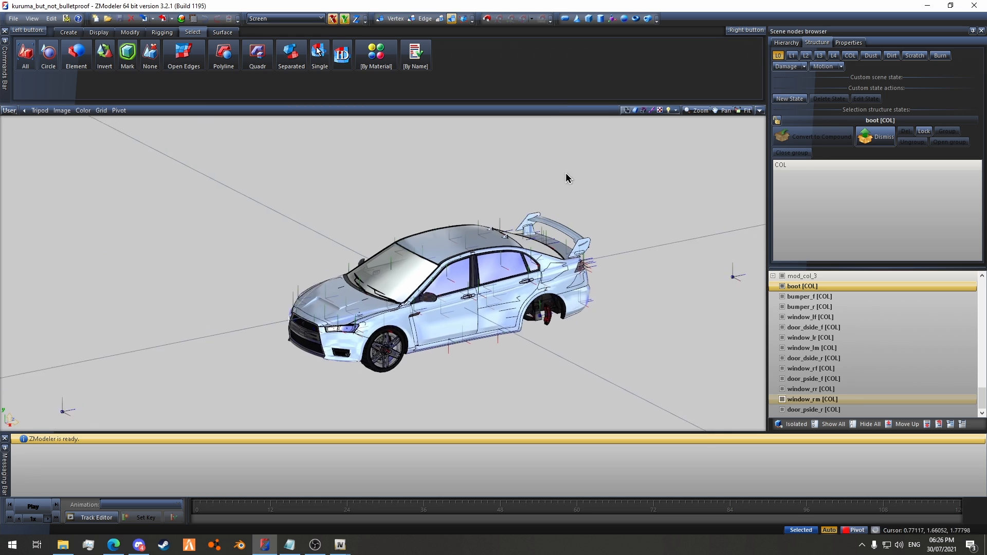
{"action": "scroll", "coordinate": [895, 343], "scroll_direction": "up", "scroll_amount": 10}
{"action": "scroll", "coordinate": [890, 338], "scroll_direction": "down", "scroll_amount": 10}
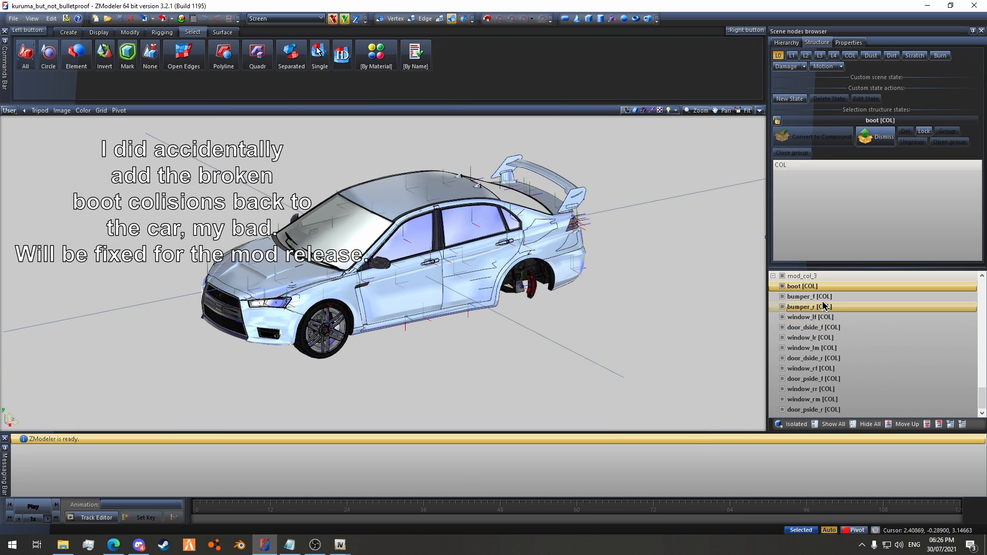
Step: Inspect the root-level bonnet [COL] and misc_b [COL] collision nodes
{"action": "scroll", "coordinate": [843, 314], "scroll_direction": "up", "scroll_amount": 1}
{"action": "left_click", "coordinate": [829, 308]}
{"action": "scroll", "coordinate": [831, 311], "scroll_direction": "up", "scroll_amount": 2}
{"action": "left_click", "coordinate": [829, 317]}
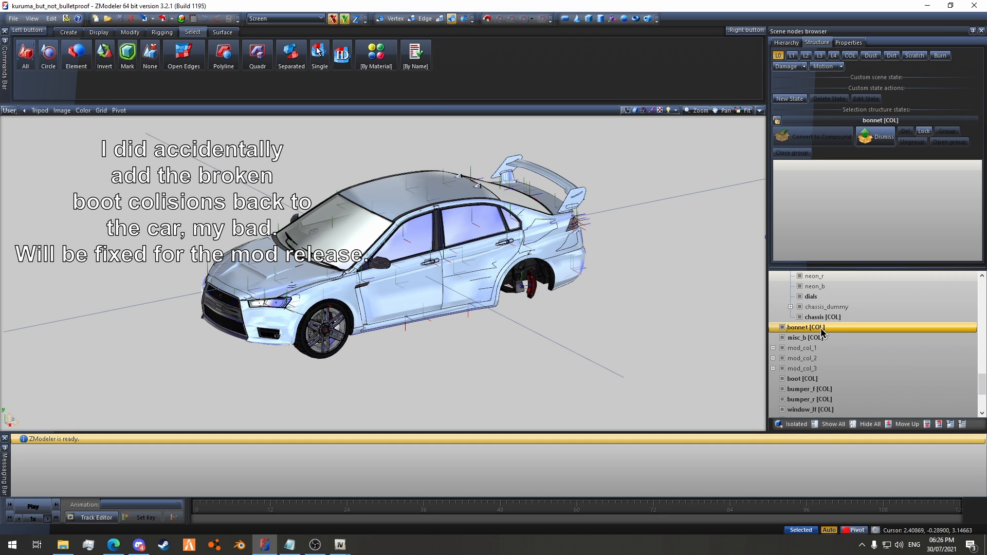
{"action": "left_click", "coordinate": [821, 338]}
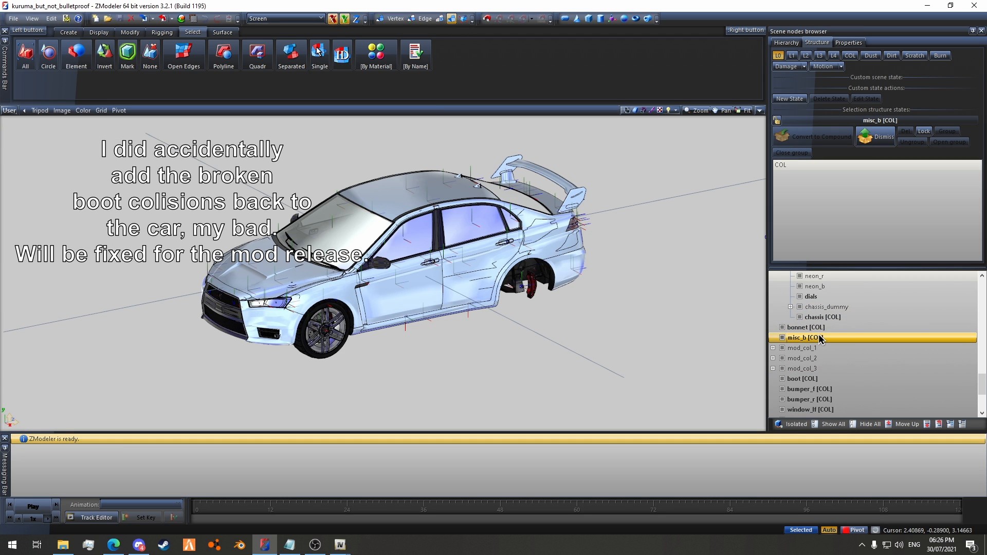
{"action": "left_click", "coordinate": [783, 338]}
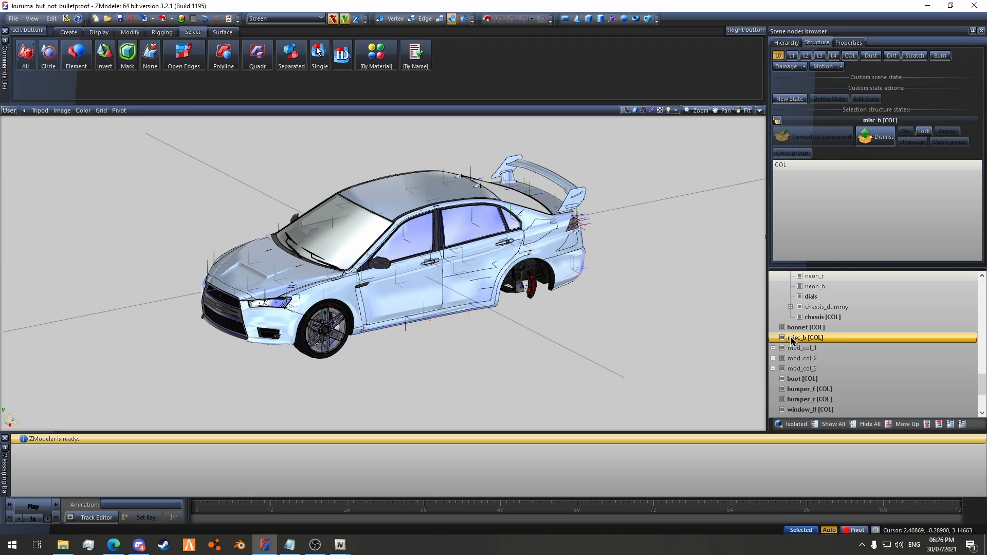
Step: Turn on the COL display state and examine the boot's nested misc_b [COL] mesh in isolation, restoring the full scene
{"action": "scroll", "coordinate": [793, 334], "scroll_direction": "up", "scroll_amount": 10}
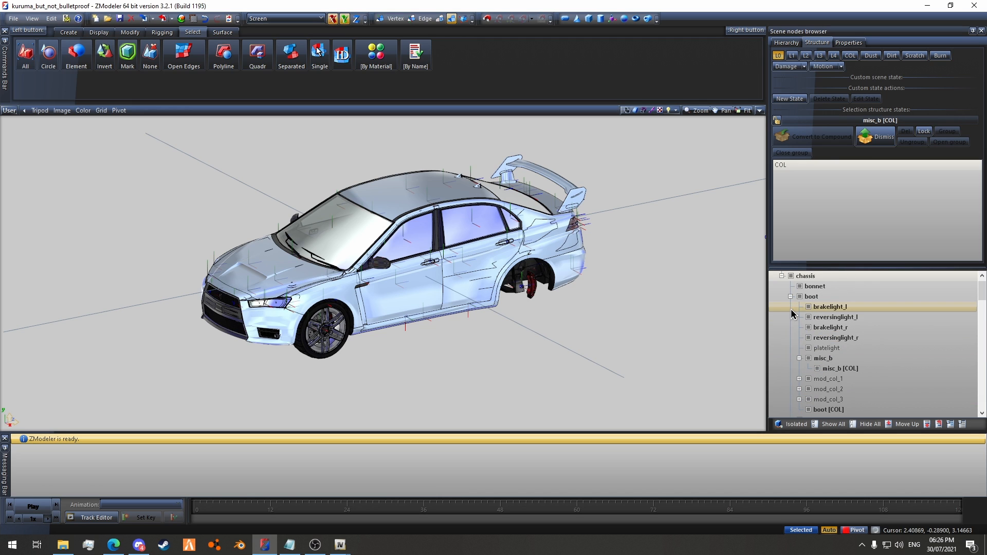
{"action": "left_click", "coordinate": [816, 370]}
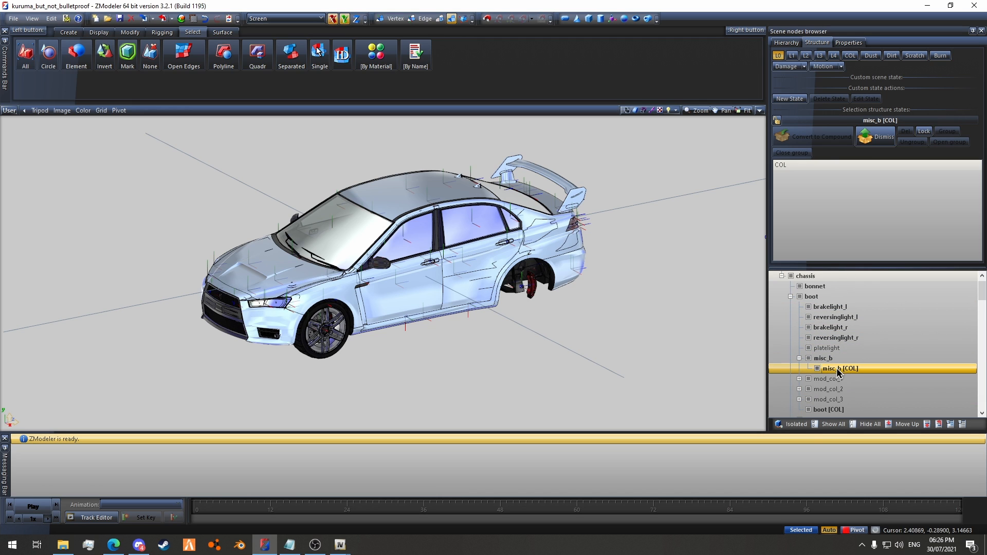
{"action": "left_click", "coordinate": [797, 427]}
{"action": "left_click", "coordinate": [797, 427]}
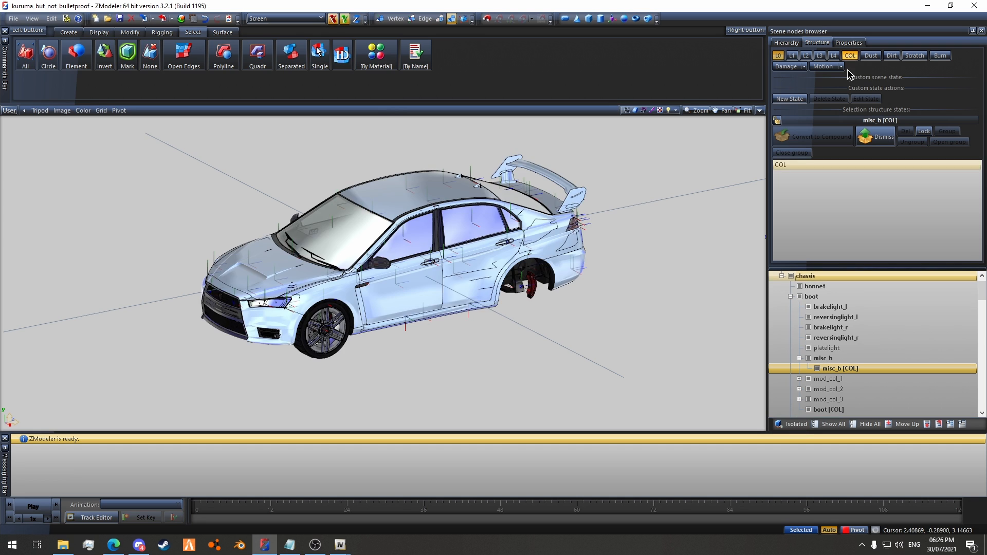
{"action": "left_click", "coordinate": [792, 425]}
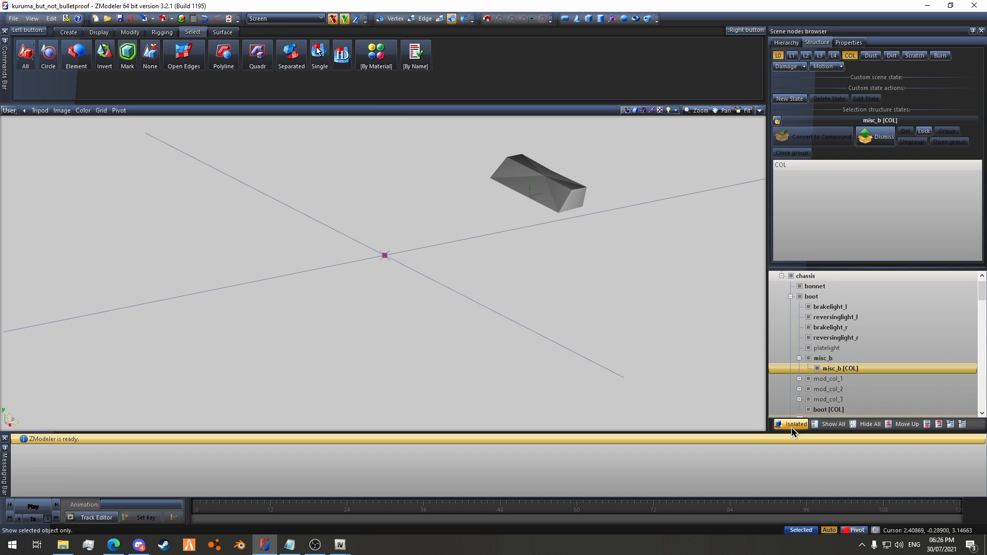
{"action": "left_click", "coordinate": [791, 426]}
Step: Select the misc_b node and collapse the boot branch in the hierarchy
{"action": "left_click", "coordinate": [823, 358]}
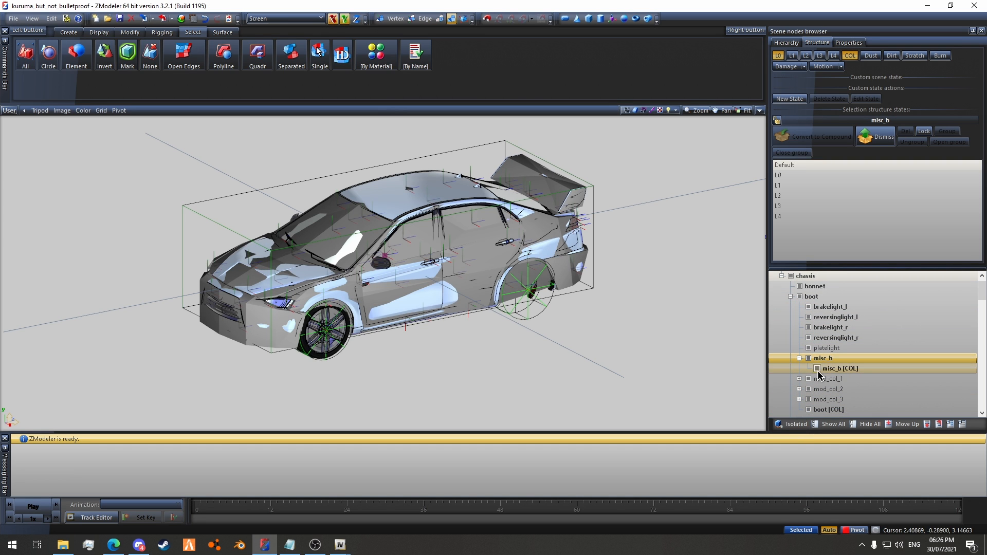
{"action": "left_click", "coordinate": [791, 297]}
{"action": "scroll", "coordinate": [803, 319], "scroll_direction": "down", "scroll_amount": 10}
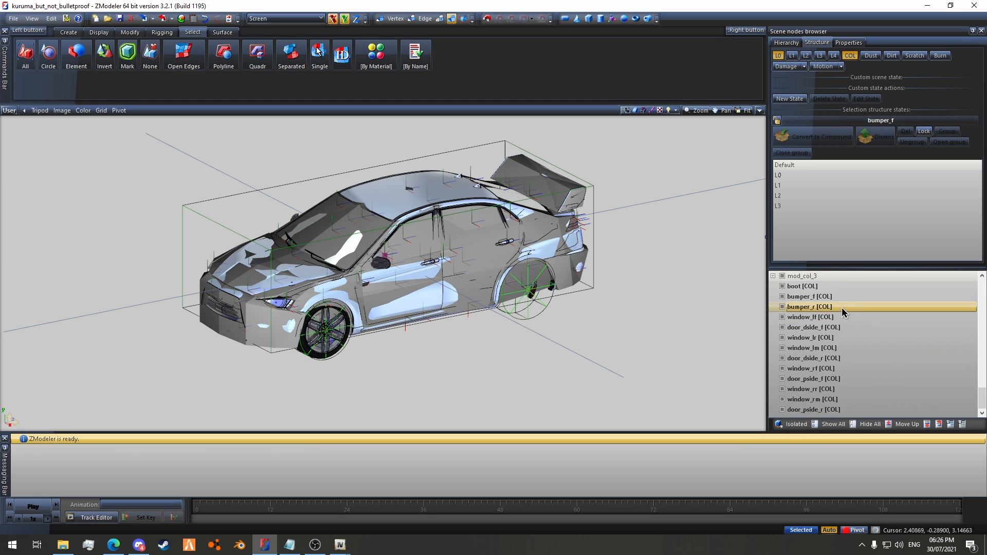
Step: Delete the root-level mod_col_1, mod_col_2 and mod_col_3 nodes that duplicate those under the boot
{"action": "scroll", "coordinate": [842, 310], "scroll_direction": "up", "scroll_amount": 10}
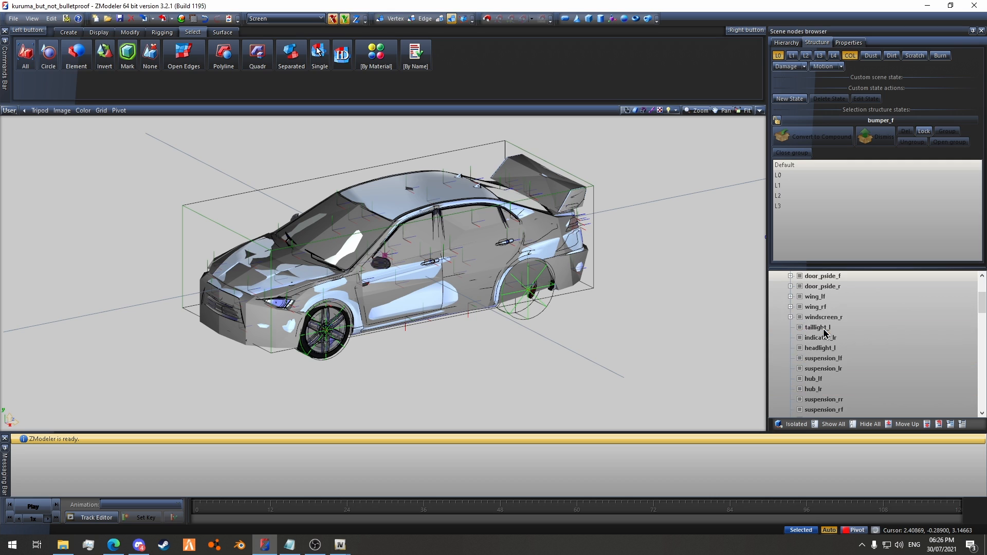
{"action": "left_click", "coordinate": [791, 307]}
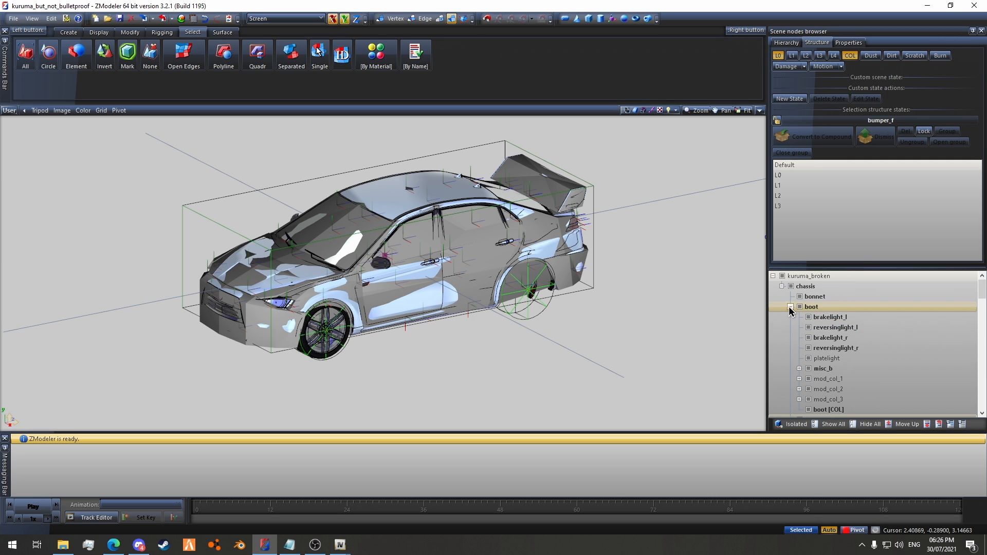
{"action": "scroll", "coordinate": [853, 314], "scroll_direction": "down", "scroll_amount": 10}
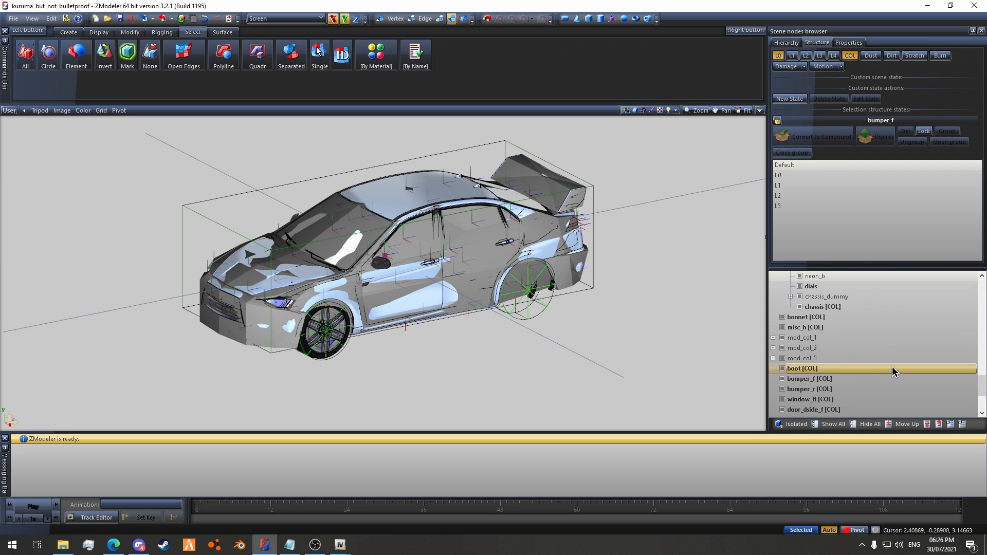
{"action": "left_click", "coordinate": [819, 337]}
{"action": "left_click", "coordinate": [820, 358], "text": "shift"}
{"action": "right_click", "coordinate": [846, 344]}
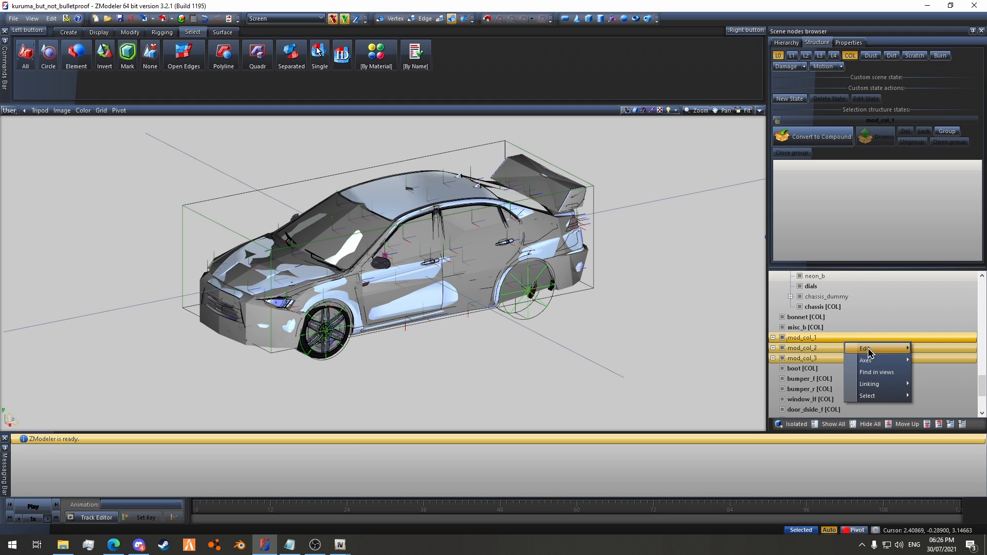
{"action": "left_click", "coordinate": [938, 361]}
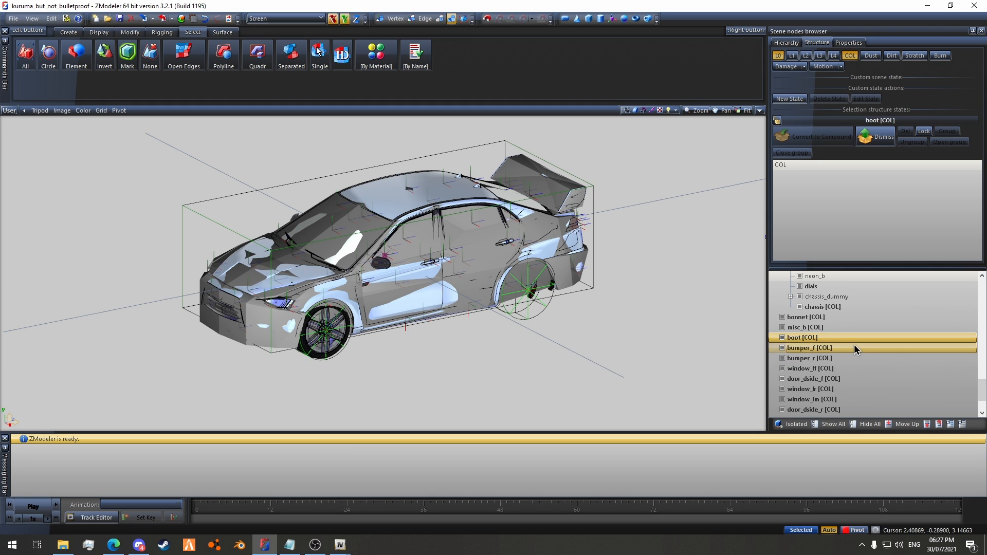
Step: Delete the root-level misc_b [COL] and boot [COL] nodes
{"action": "left_click", "coordinate": [823, 328]}
{"action": "right_click", "coordinate": [819, 330]}
{"action": "mouse_move", "coordinate": [849, 343]}
{"action": "left_click", "coordinate": [904, 356]}
{"action": "left_click", "coordinate": [823, 327]}
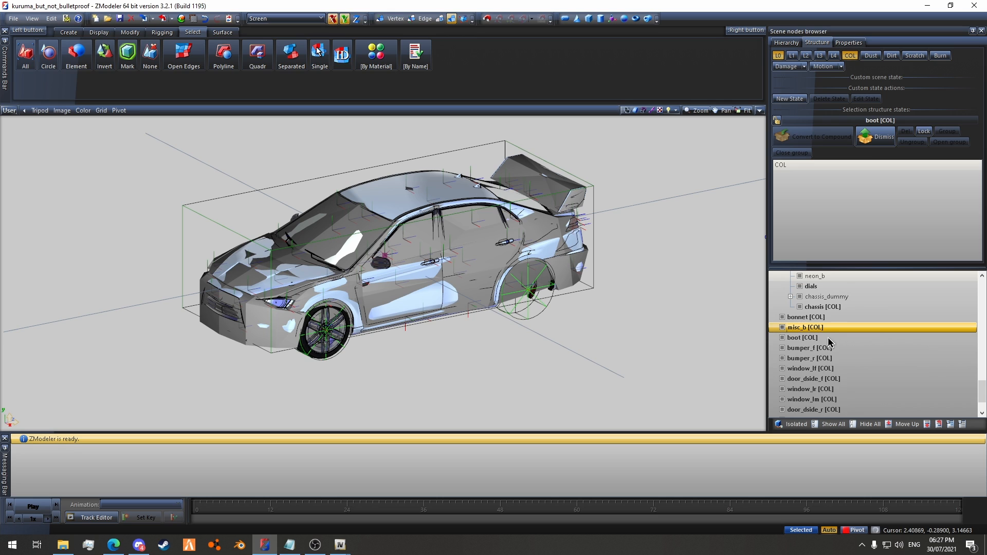
{"action": "right_click", "coordinate": [821, 330]}
{"action": "left_click", "coordinate": [904, 355]}
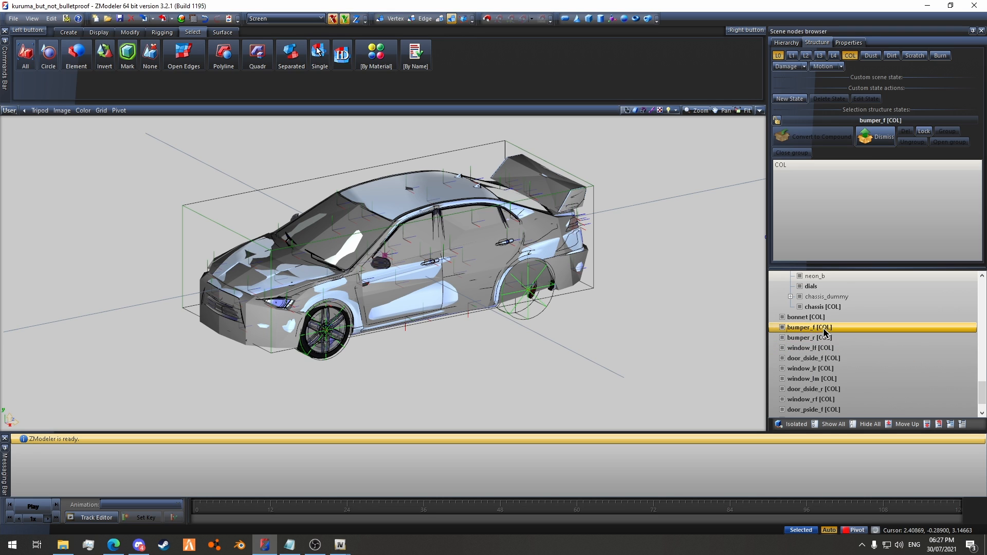
Step: Attach the root-level bonnet [COL], bumper_f [COL] and bumper_r [COL] nodes to the chassis parts of the same name
{"action": "left_click_drag", "start_coordinate": [815, 317], "coordinate": [858, 304]}
{"action": "left_click", "coordinate": [792, 307]}
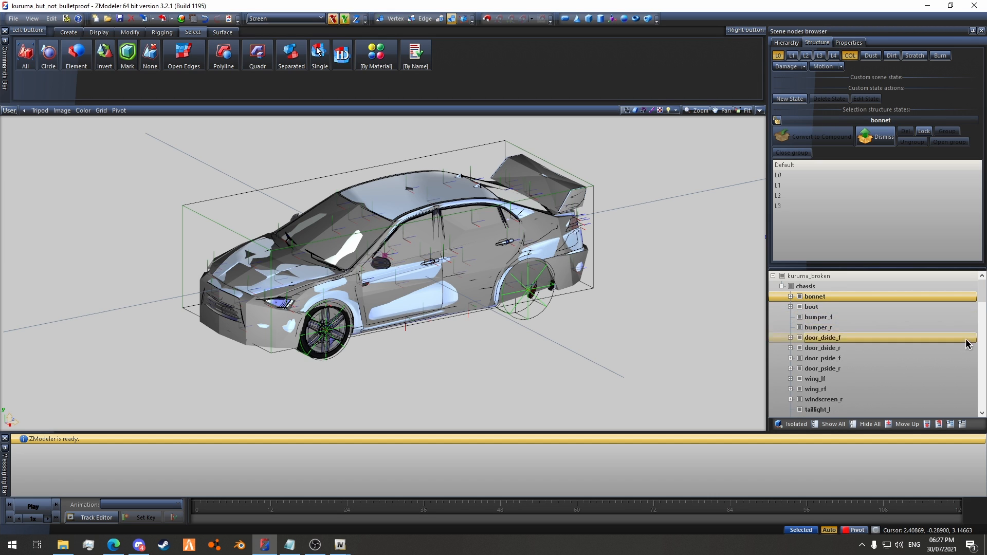
{"action": "scroll", "coordinate": [872, 310], "scroll_direction": "down", "scroll_amount": 5}
{"action": "left_click_drag", "start_coordinate": [875, 297], "coordinate": [876, 335]}
{"action": "scroll", "coordinate": [877, 339], "scroll_direction": "down", "scroll_amount": 10}
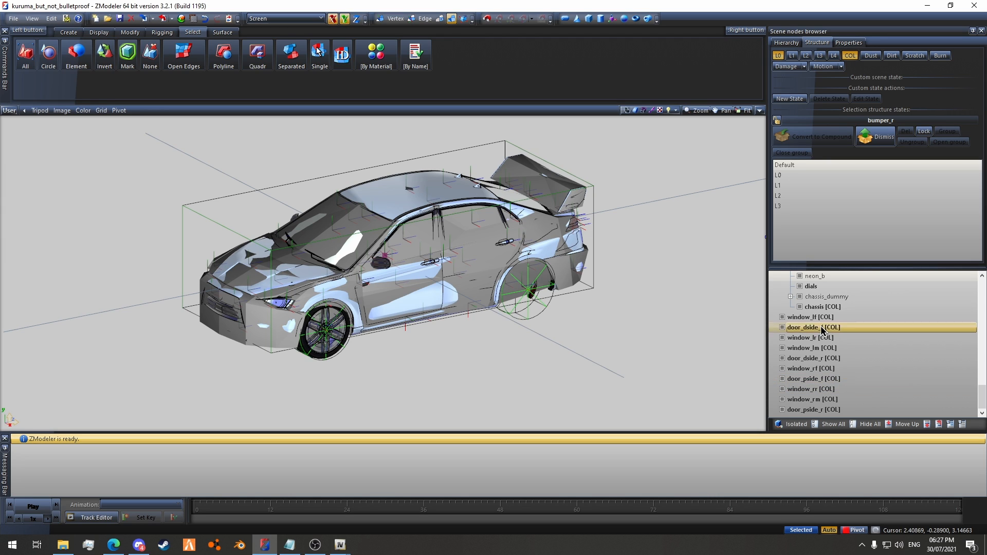
Step: Review the remaining root-level door and window [COL] nodes and collapse the [wheel_lf] branch in the hierarchy
{"action": "left_click", "coordinate": [812, 317]}
{"action": "left_click", "coordinate": [820, 410]}
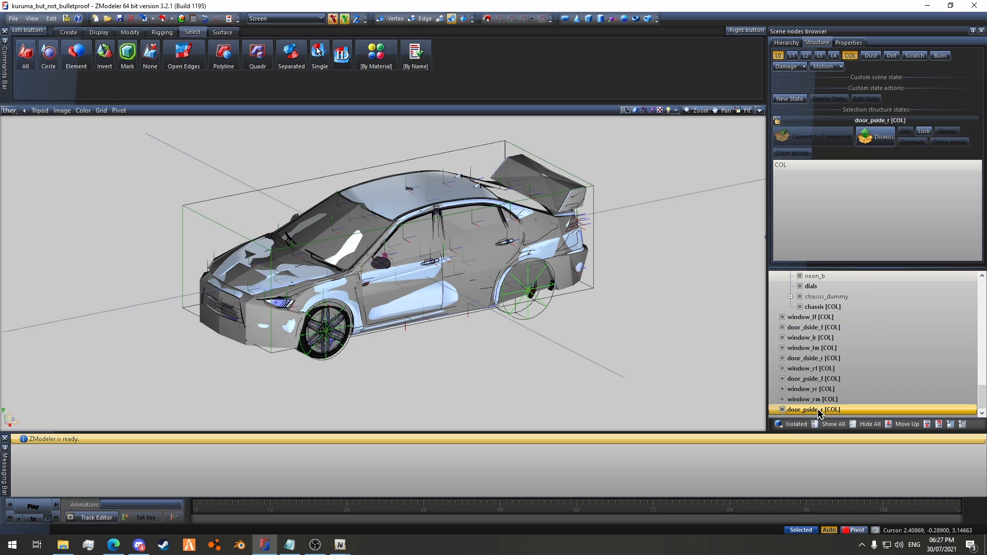
{"action": "scroll", "coordinate": [830, 391], "scroll_direction": "up", "scroll_amount": 5}
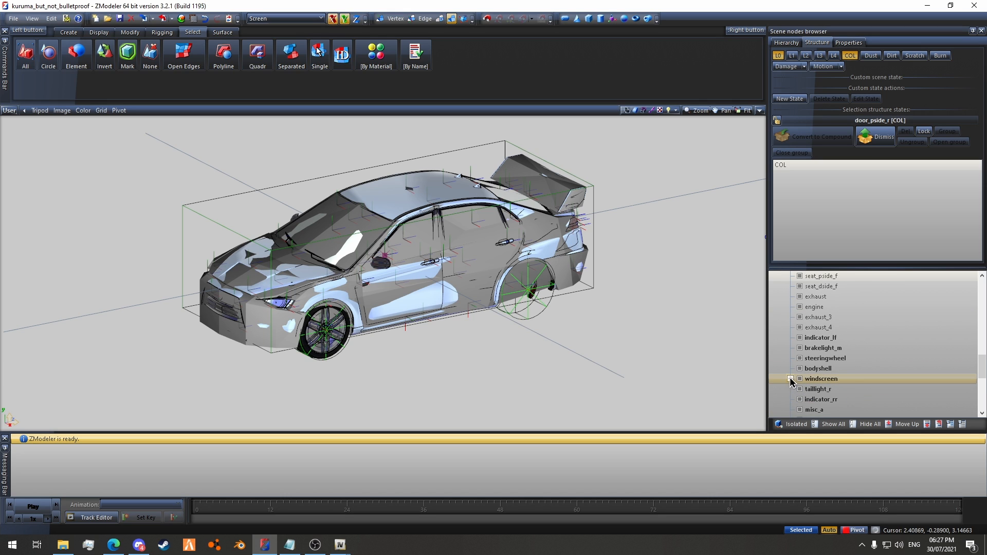
{"action": "scroll", "coordinate": [860, 346], "scroll_direction": "up", "scroll_amount": 5}
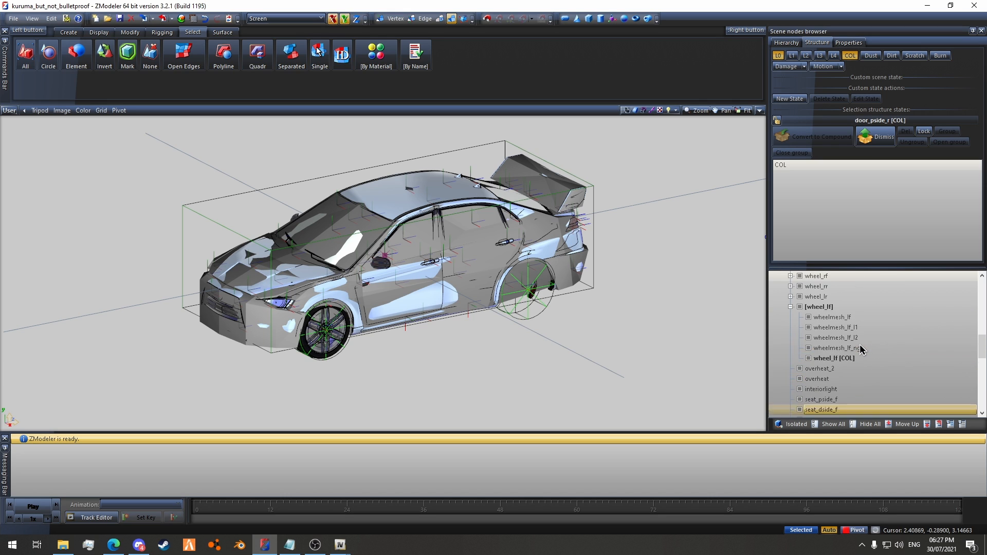
{"action": "scroll", "coordinate": [854, 347], "scroll_direction": "up", "scroll_amount": 3}
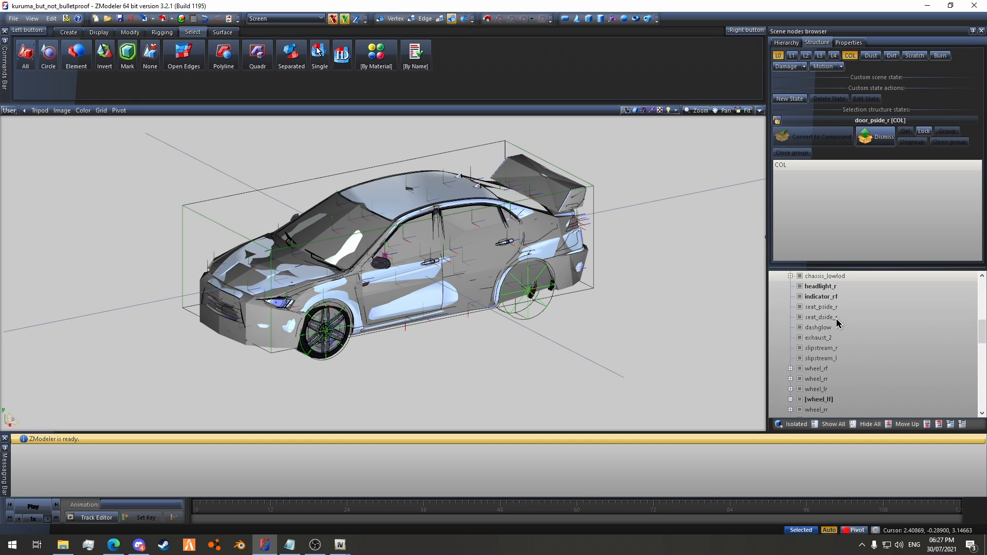
Step: Attach window_lf [COL] to window_lf inside the front driver-side door, and door_dside_f [COL] to door_dside_f
{"action": "scroll", "coordinate": [838, 323], "scroll_direction": "down", "scroll_amount": 5}
{"action": "left_click", "coordinate": [818, 319]}
{"action": "scroll", "coordinate": [843, 317], "scroll_direction": "up", "scroll_amount": 10}
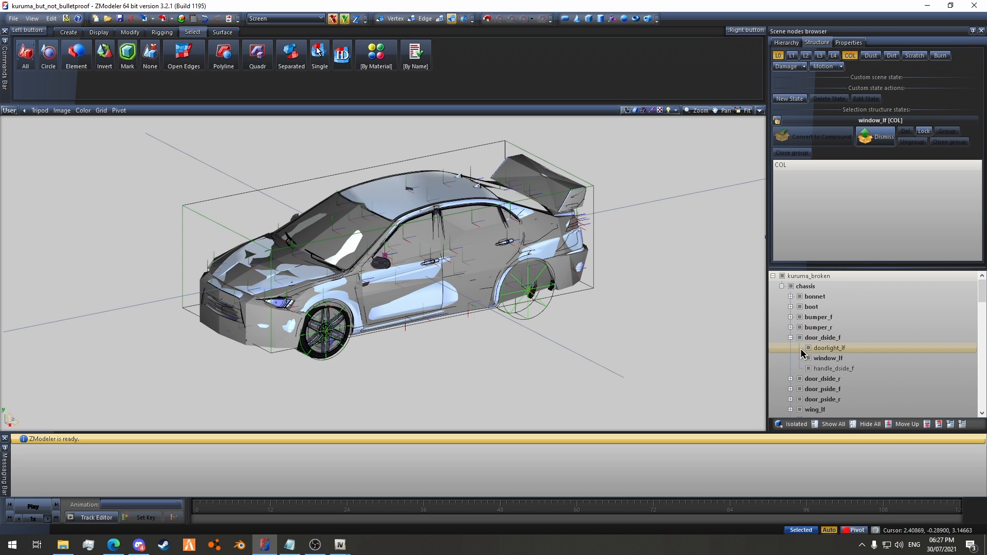
{"action": "scroll", "coordinate": [826, 365], "scroll_direction": "down", "scroll_amount": 10}
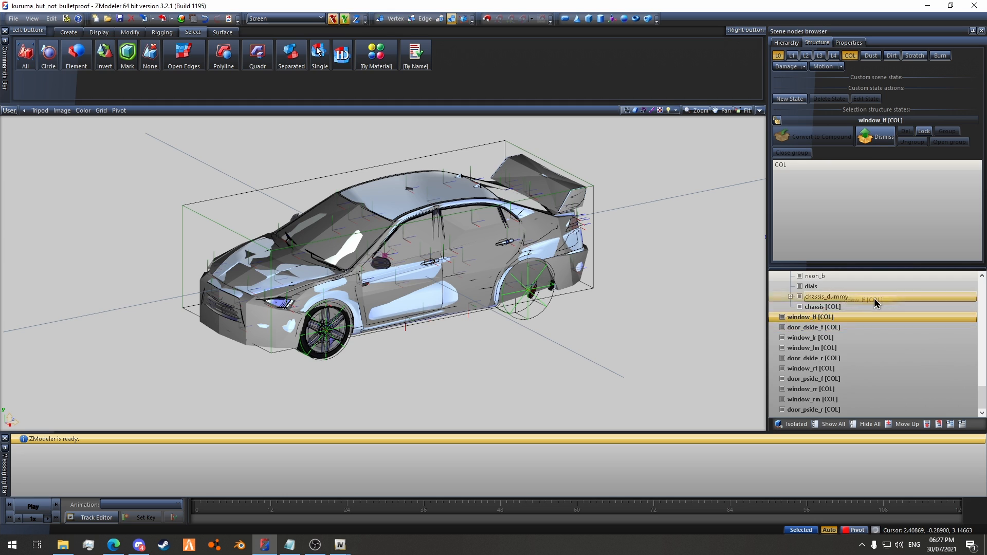
{"action": "left_click_drag", "start_coordinate": [876, 302], "coordinate": [877, 306]}
{"action": "scroll", "coordinate": [877, 303], "scroll_direction": "up", "scroll_amount": 5}
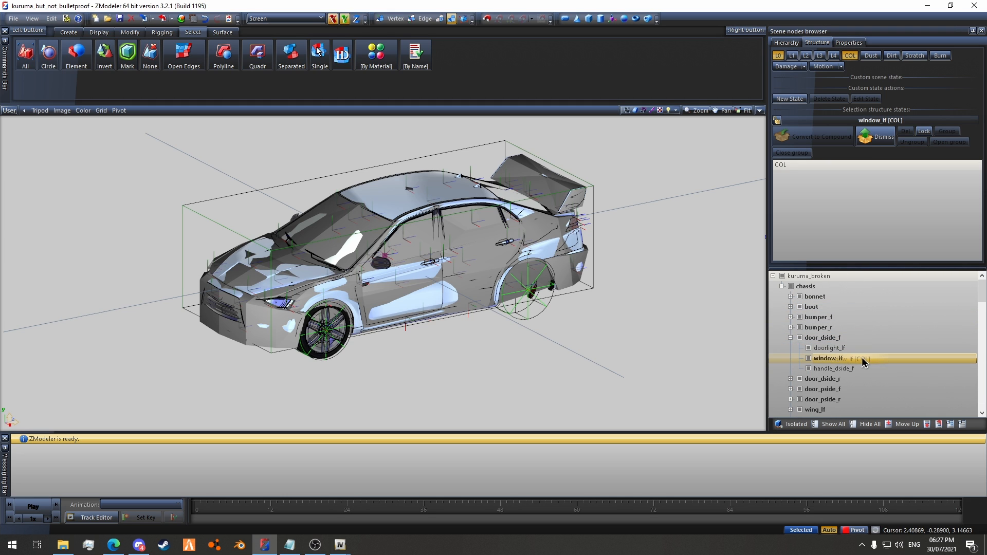
{"action": "scroll", "coordinate": [864, 362], "scroll_direction": "down", "scroll_amount": 10}
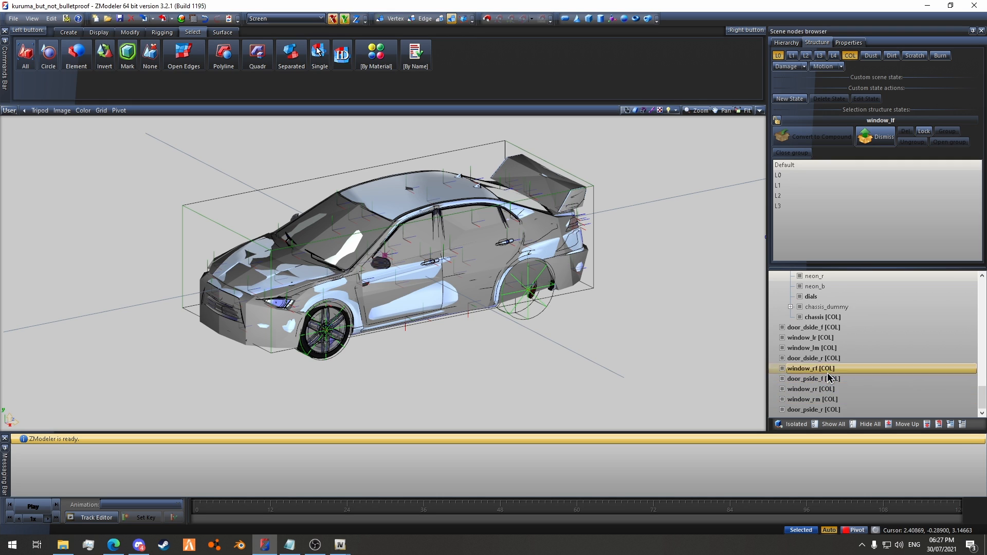
{"action": "scroll", "coordinate": [886, 326], "scroll_direction": "up", "scroll_amount": 10}
{"action": "left_click_drag", "start_coordinate": [857, 321], "coordinate": [888, 329]}
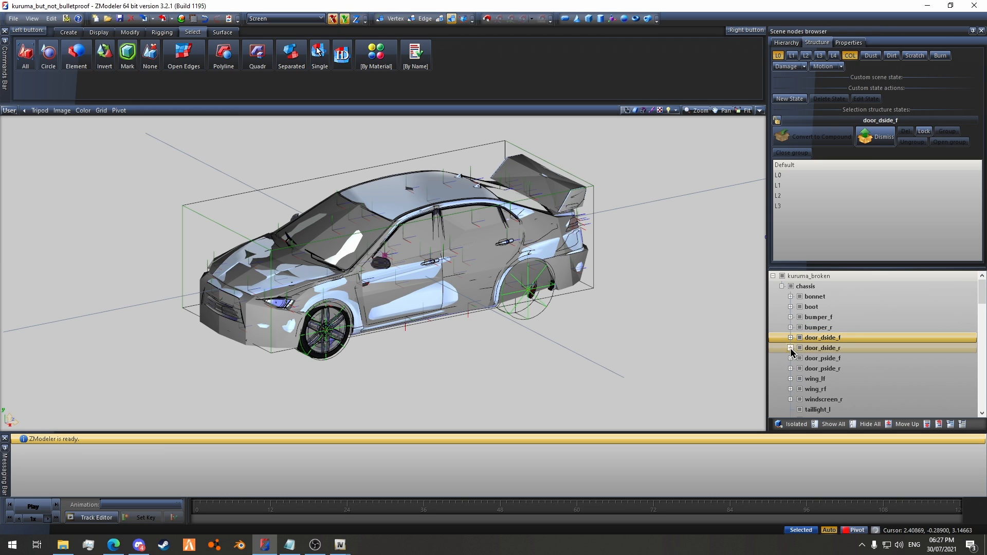
Step: Attach the window_lr, window_lm and door_dside_r [COL] nodes to their matching parts in the rear driver-side door branch
{"action": "scroll", "coordinate": [849, 353], "scroll_direction": "down", "scroll_amount": 10}
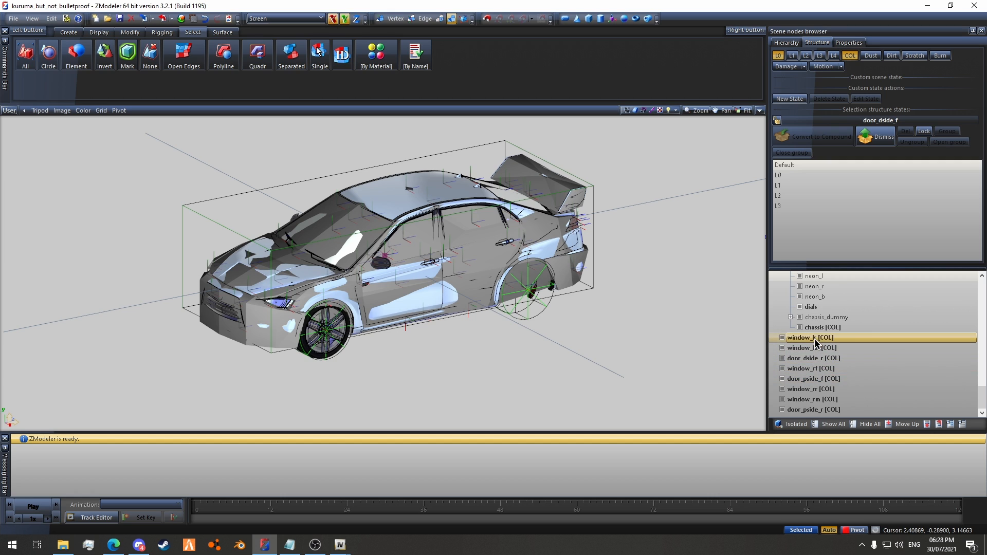
{"action": "left_click_drag", "start_coordinate": [818, 344], "coordinate": [891, 348]}
{"action": "scroll", "coordinate": [900, 310], "scroll_direction": "up", "scroll_amount": 5}
{"action": "scroll", "coordinate": [926, 316], "scroll_direction": "up", "scroll_amount": 5}
{"action": "scroll", "coordinate": [921, 345], "scroll_direction": "up", "scroll_amount": 8}
{"action": "scroll", "coordinate": [895, 334], "scroll_direction": "down", "scroll_amount": 8}
{"action": "scroll", "coordinate": [927, 331], "scroll_direction": "up", "scroll_amount": 10}
Step: Attach door_pside_f [COL] to door_pside_f and window_rf [COL] to its window_rf node
{"action": "scroll", "coordinate": [890, 349], "scroll_direction": "down", "scroll_amount": 2}
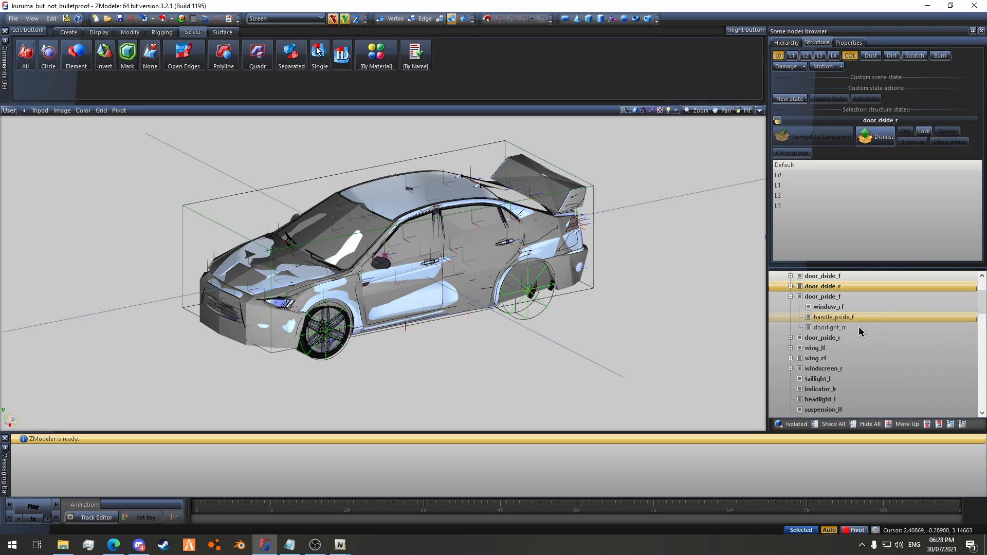
{"action": "scroll", "coordinate": [858, 329], "scroll_direction": "down", "scroll_amount": 15}
{"action": "left_click_drag", "start_coordinate": [832, 379], "coordinate": [830, 404]}
{"action": "scroll", "coordinate": [903, 346], "scroll_direction": "up", "scroll_amount": 15}
{"action": "scroll", "coordinate": [886, 332], "scroll_direction": "down", "scroll_amount": 15}
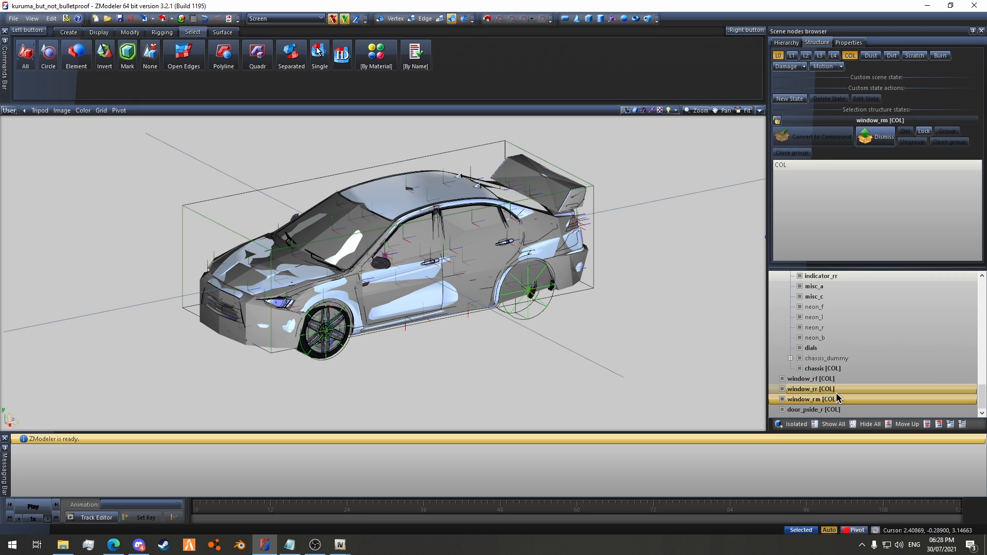
{"action": "mouse_move", "coordinate": [874, 379]}
{"action": "left_mouse_down"}
{"action": "mouse_move", "coordinate": [893, 381]}
{"action": "mouse_move", "coordinate": [910, 327]}
{"action": "mouse_move", "coordinate": [888, 371]}
{"action": "mouse_move", "coordinate": [879, 366]}
{"action": "left_mouse_up"}
{"action": "scroll", "coordinate": [910, 328], "scroll_direction": "up", "scroll_amount": 10}
{"action": "scroll", "coordinate": [913, 330], "scroll_direction": "up", "scroll_amount": 4}
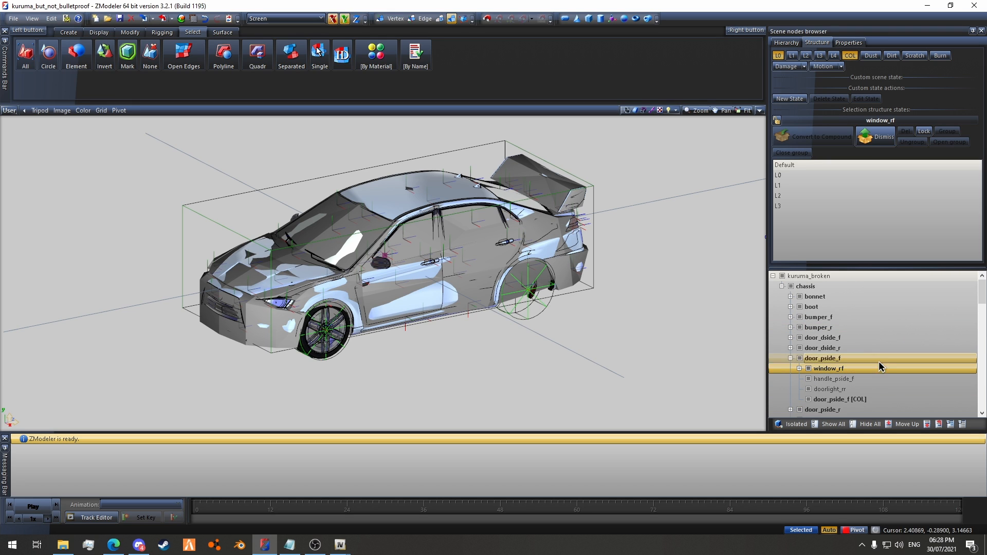
Step: Attach the window_rr, window_rm and door_pside_r [COL] nodes to their matching parts, and collapse the door_pside_r branch
{"action": "scroll", "coordinate": [890, 359], "scroll_direction": "down", "scroll_amount": 10}
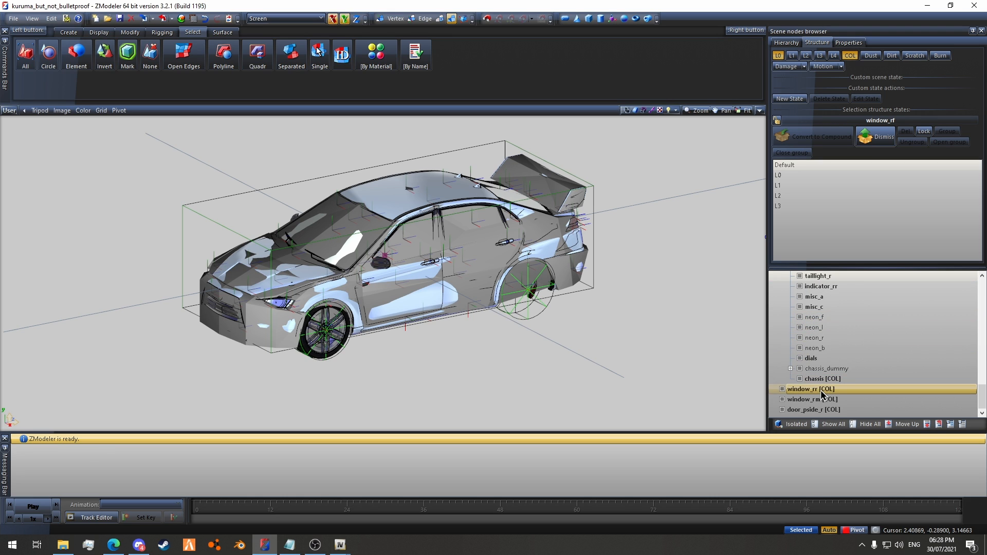
{"action": "scroll", "coordinate": [862, 345], "scroll_direction": "up", "scroll_amount": 5}
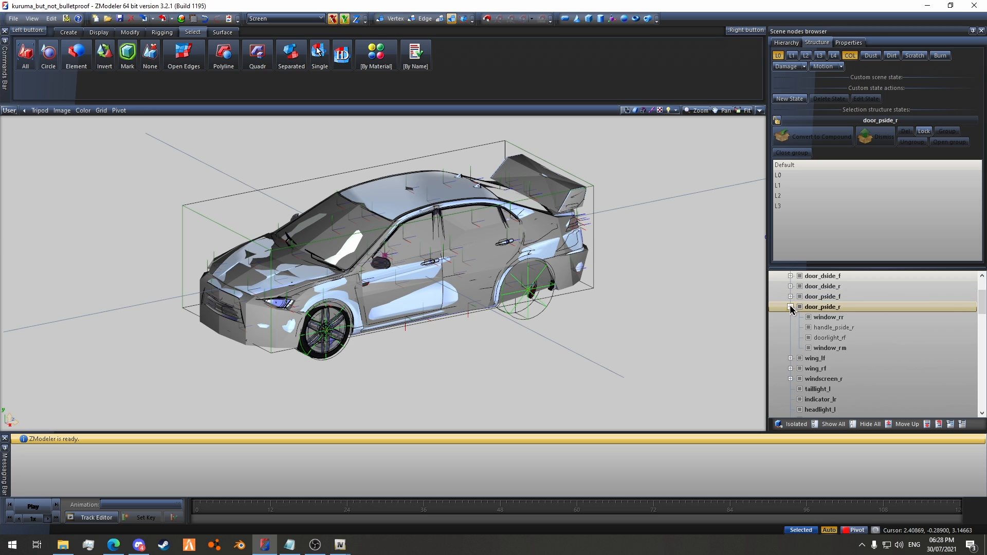
{"action": "scroll", "coordinate": [864, 345], "scroll_direction": "down", "scroll_amount": 5}
{"action": "left_click_drag", "start_coordinate": [859, 359], "coordinate": [873, 331]}
{"action": "scroll", "coordinate": [900, 353], "scroll_direction": "up", "scroll_amount": 5}
{"action": "scroll", "coordinate": [877, 347], "scroll_direction": "up", "scroll_amount": 8}
{"action": "scroll", "coordinate": [881, 347], "scroll_direction": "up", "scroll_amount": 5}
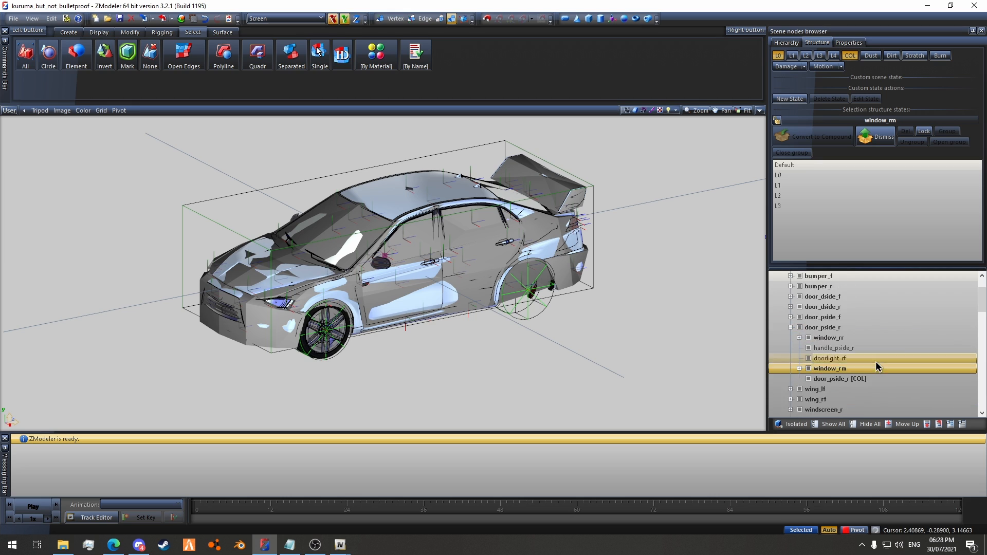
{"action": "scroll", "coordinate": [877, 366], "scroll_direction": "up", "scroll_amount": 2}
{"action": "left_click", "coordinate": [792, 371]}
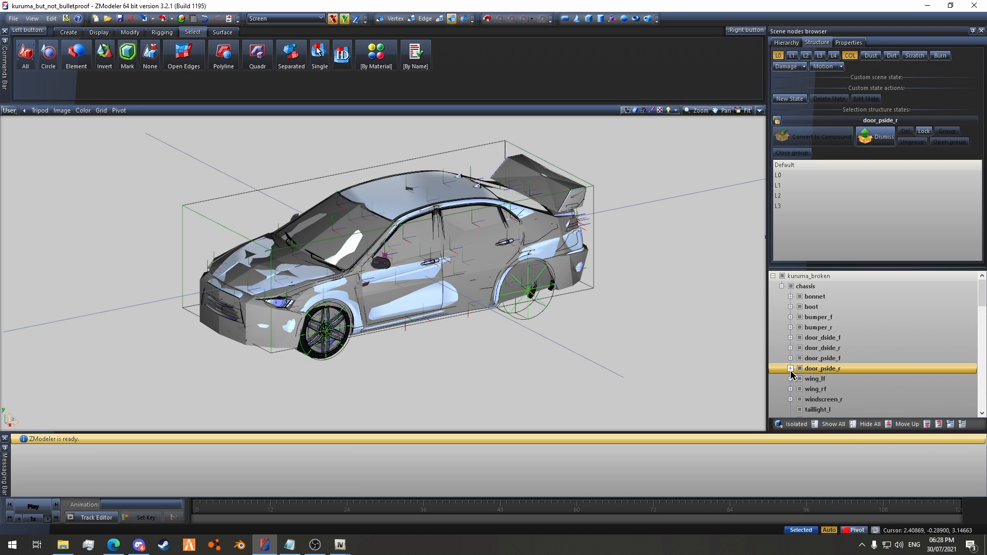
Step: Check the nested collision nodes in the door branches and look through the hierarchy for unattached [COL] nodes
{"action": "left_click", "coordinate": [791, 359]}
{"action": "left_click", "coordinate": [790, 358]}
{"action": "left_click", "coordinate": [790, 349]}
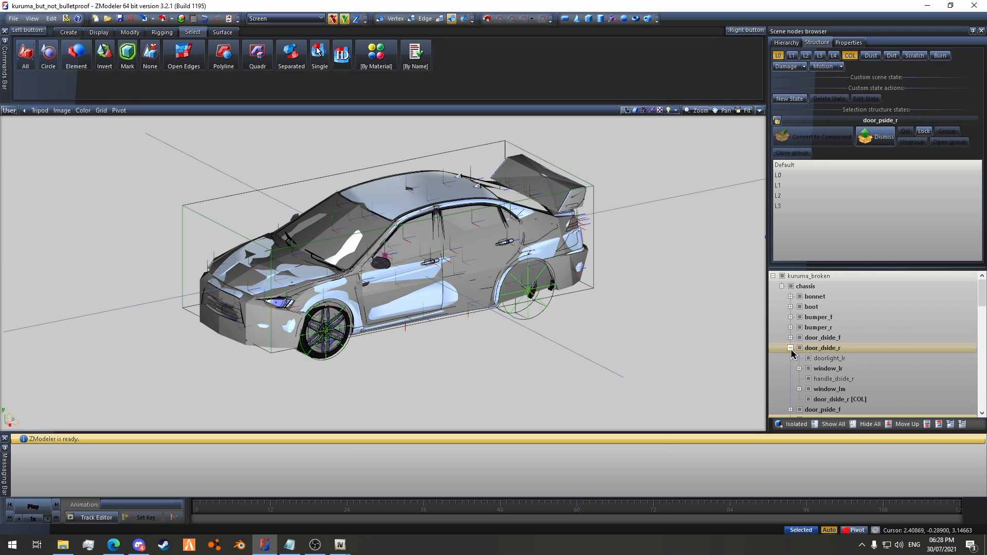
{"action": "left_click", "coordinate": [791, 348]}
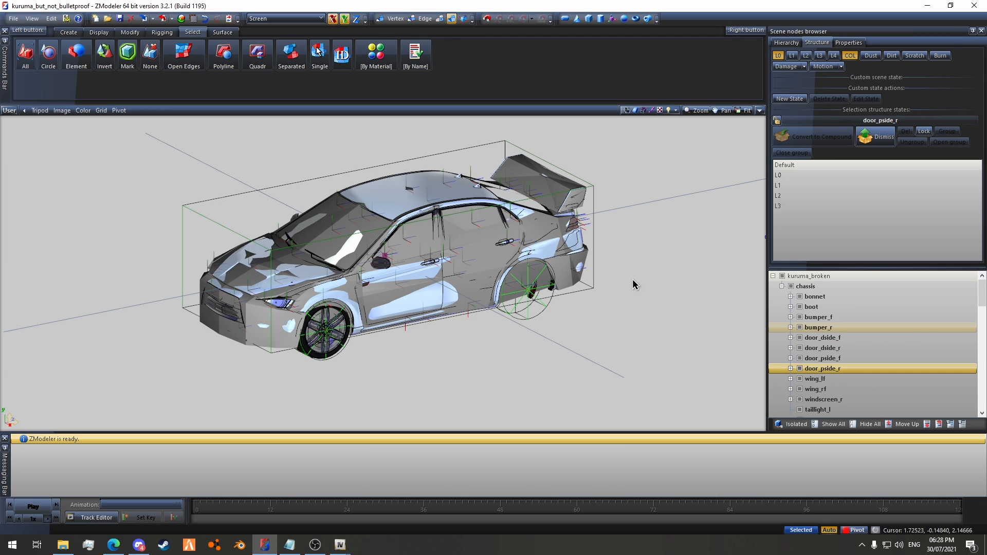
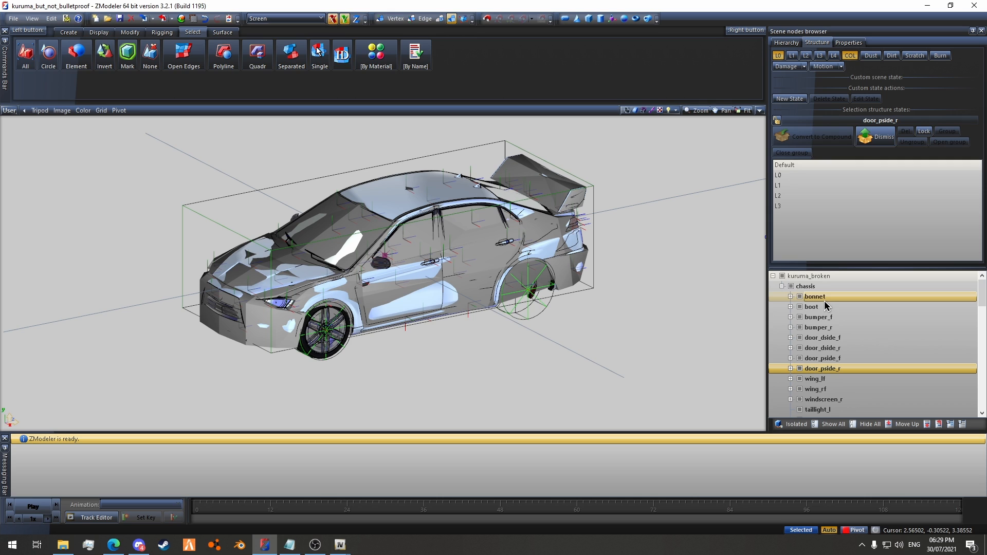
{"action": "scroll", "coordinate": [833, 329], "scroll_direction": "down", "scroll_amount": 10}
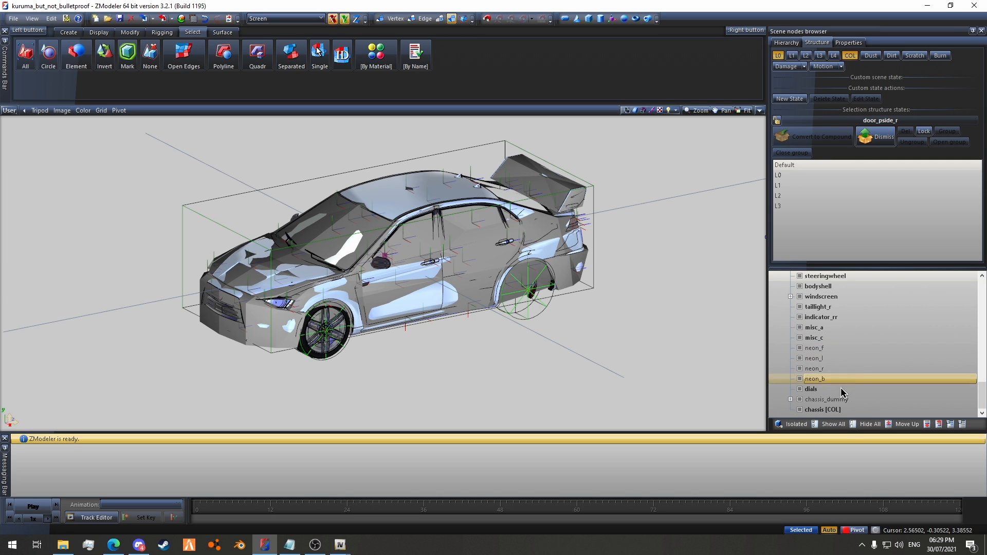
{"action": "scroll", "coordinate": [850, 329], "scroll_direction": "up", "scroll_amount": 3}
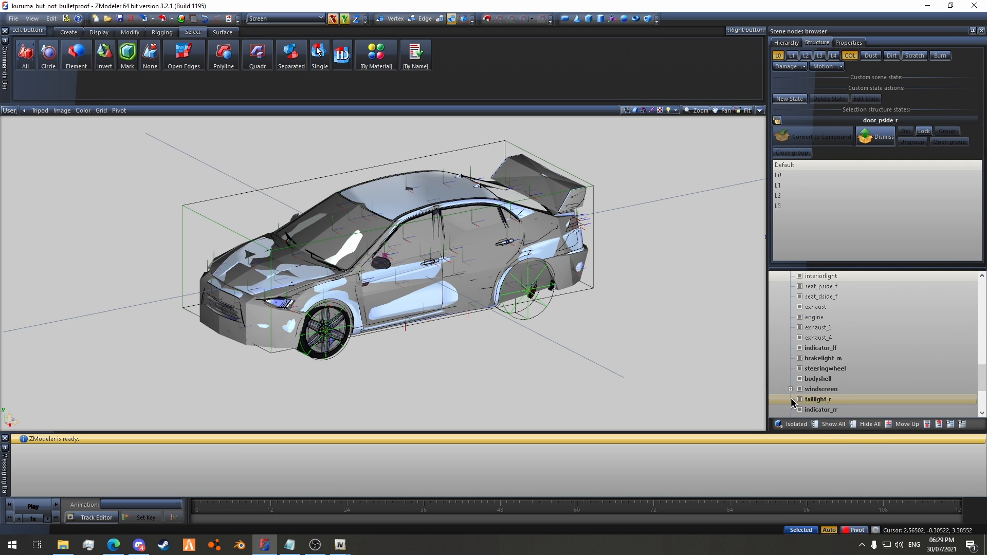
{"action": "scroll", "coordinate": [855, 329], "scroll_direction": "up", "scroll_amount": 10}
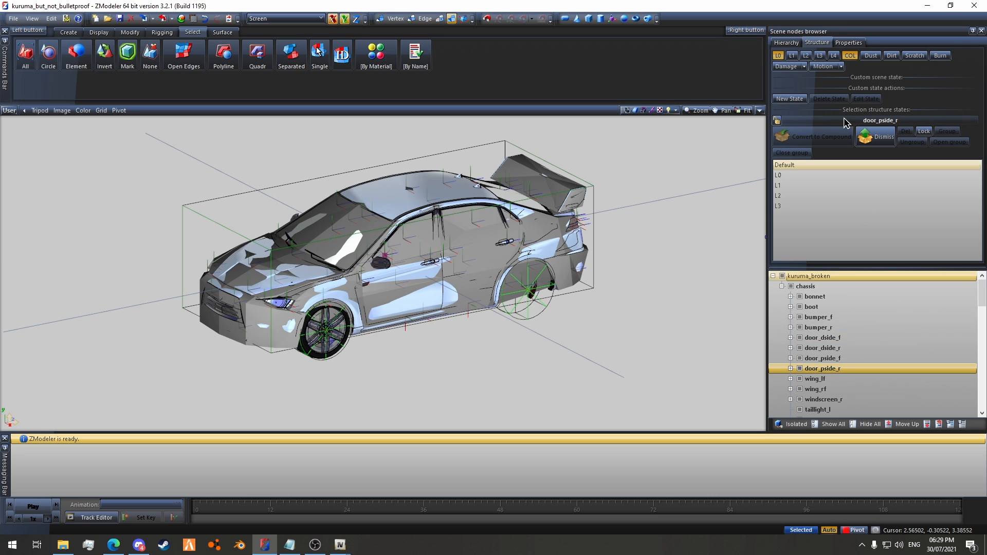
Step: Hide all nodes and show only the window_lf [COL] mesh under door_dside_f in the COL display state
{"action": "left_click", "coordinate": [851, 56]}
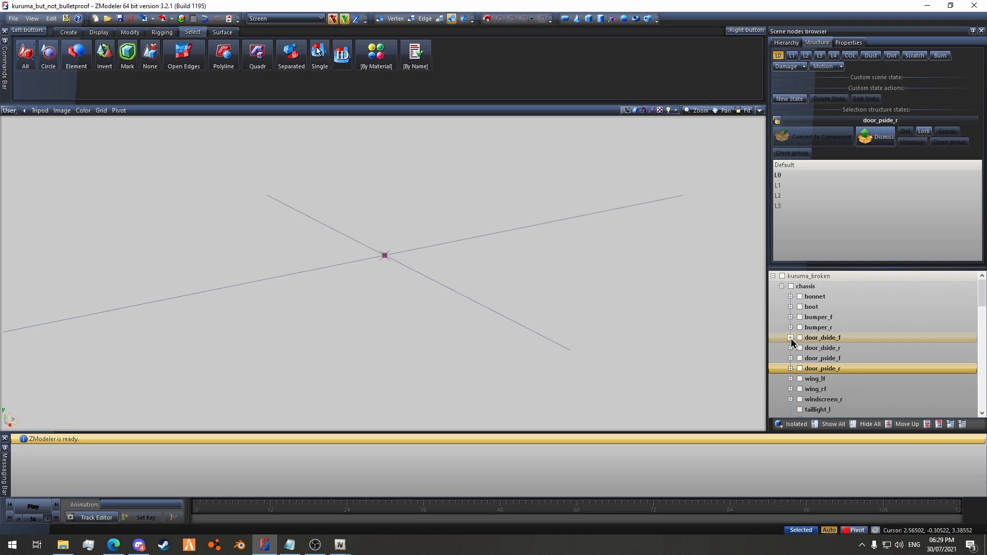
{"action": "left_click", "coordinate": [791, 338]}
{"action": "left_click", "coordinate": [799, 358]}
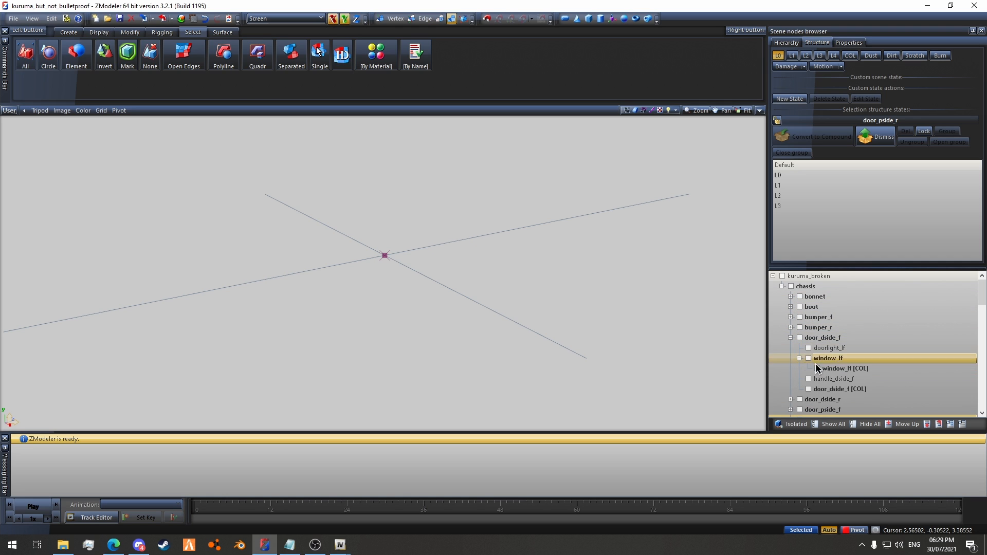
{"action": "left_click", "coordinate": [848, 57]}
{"action": "scroll", "coordinate": [833, 329], "scroll_direction": "down", "scroll_amount": 2}
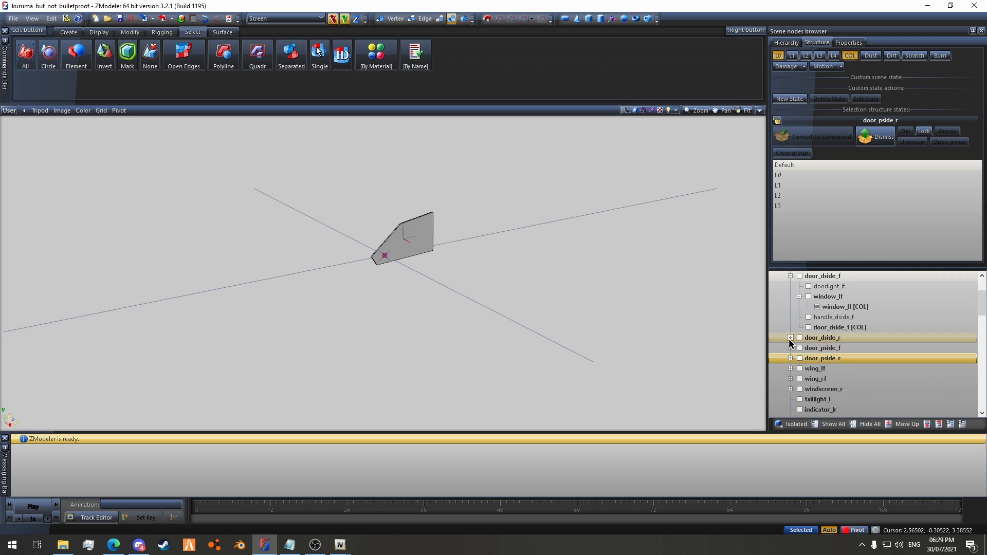
Step: Show the window_lr [COL] and window_lm [COL] meshes nested under door_dside_r
{"action": "left_click", "coordinate": [791, 338]}
{"action": "left_click", "coordinate": [799, 359]}
{"action": "left_click", "coordinate": [818, 369]}
{"action": "left_click", "coordinate": [800, 389]}
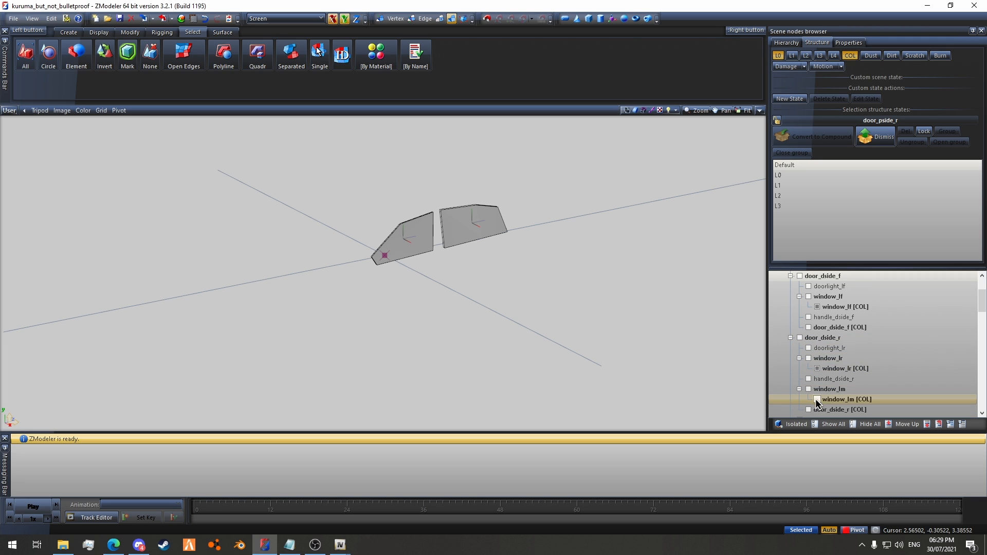
{"action": "left_click", "coordinate": [818, 400]}
Step: Show the window_rf [COL], window_rr [COL] and window_rm [COL] meshes under door_pside_f and door_pside_r
{"action": "scroll", "coordinate": [835, 375], "scroll_direction": "down", "scroll_amount": 2}
{"action": "left_click", "coordinate": [791, 359]}
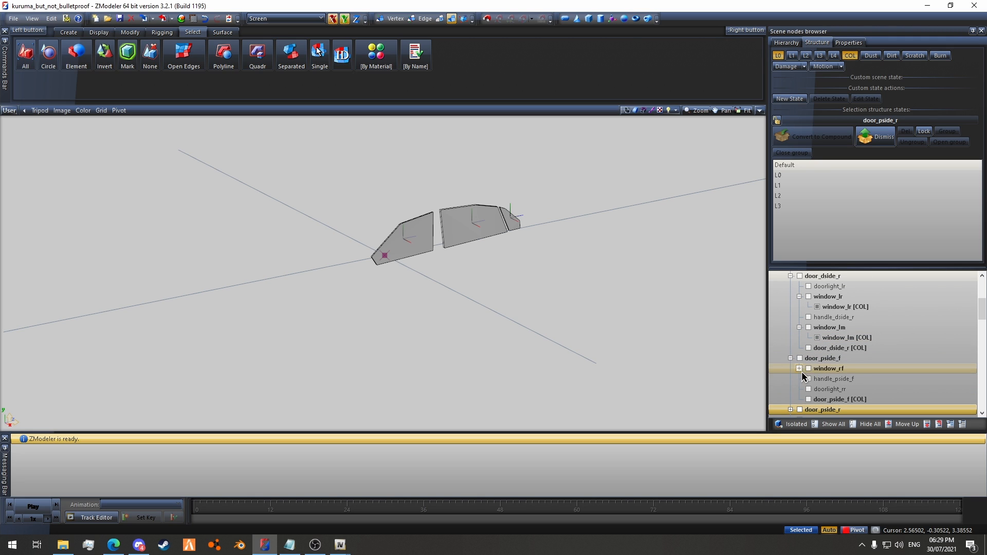
{"action": "left_click", "coordinate": [799, 369]}
{"action": "left_click", "coordinate": [818, 379]}
{"action": "scroll", "coordinate": [820, 378], "scroll_direction": "down", "scroll_amount": 2}
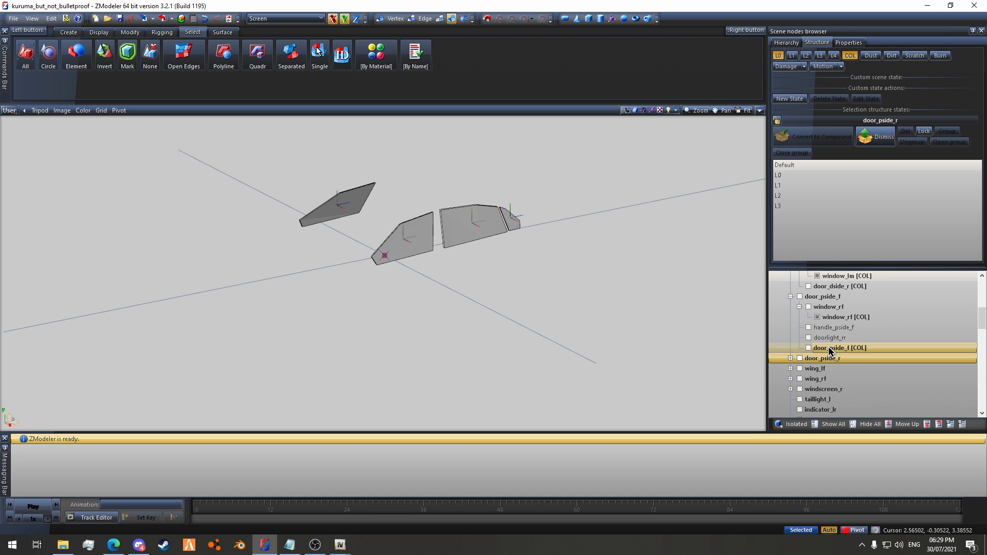
{"action": "left_click", "coordinate": [791, 359]}
{"action": "left_click", "coordinate": [799, 368]}
{"action": "left_click", "coordinate": [818, 379]}
{"action": "scroll", "coordinate": [816, 383], "scroll_direction": "down", "scroll_amount": 1}
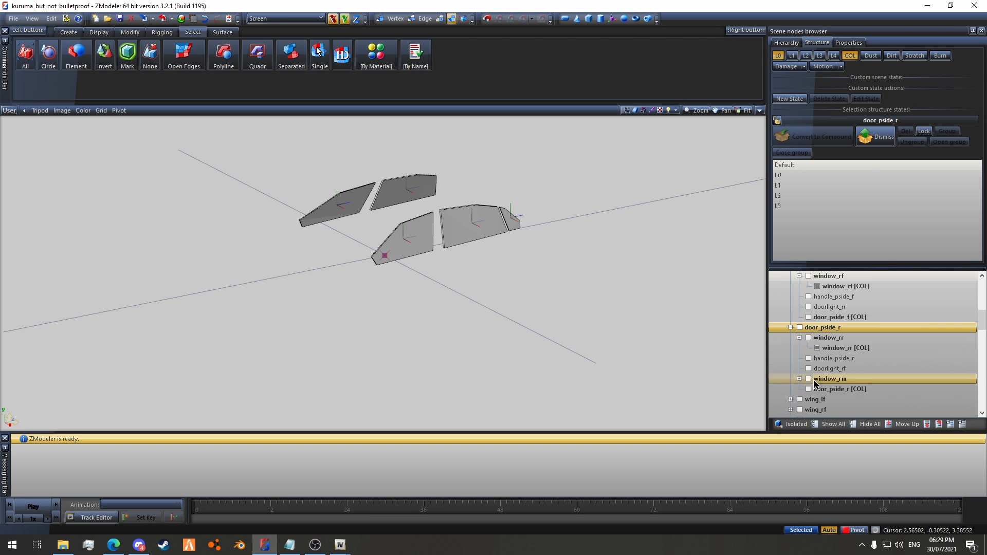
{"action": "left_click", "coordinate": [799, 379]}
{"action": "left_click", "coordinate": [818, 390]}
Step: Show the windscreen_r [COL] and windscreen [COL] meshes under their parent windscreen nodes
{"action": "scroll", "coordinate": [823, 389], "scroll_direction": "down", "scroll_amount": 3}
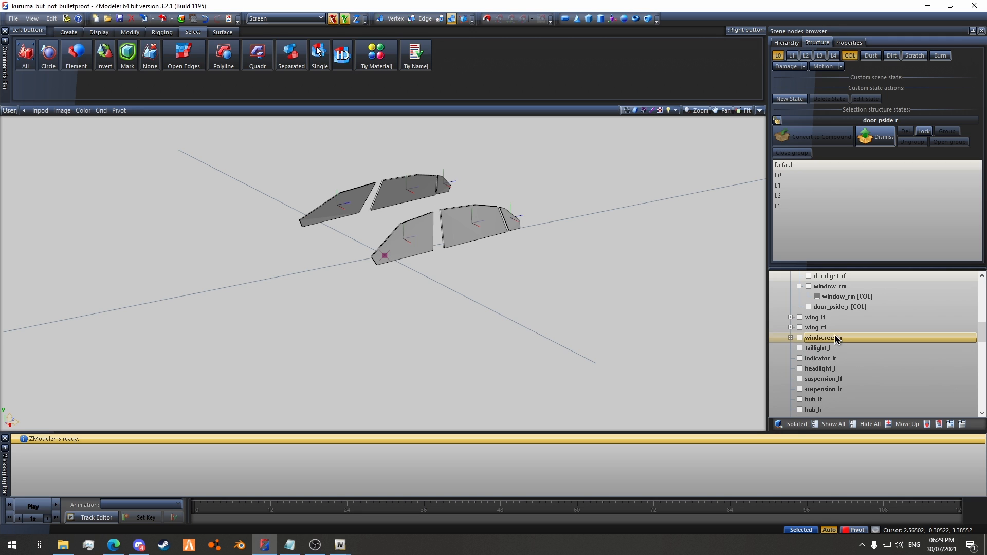
{"action": "left_click", "coordinate": [791, 338]}
{"action": "left_click", "coordinate": [809, 348]}
{"action": "scroll", "coordinate": [839, 337], "scroll_direction": "down", "scroll_amount": 4}
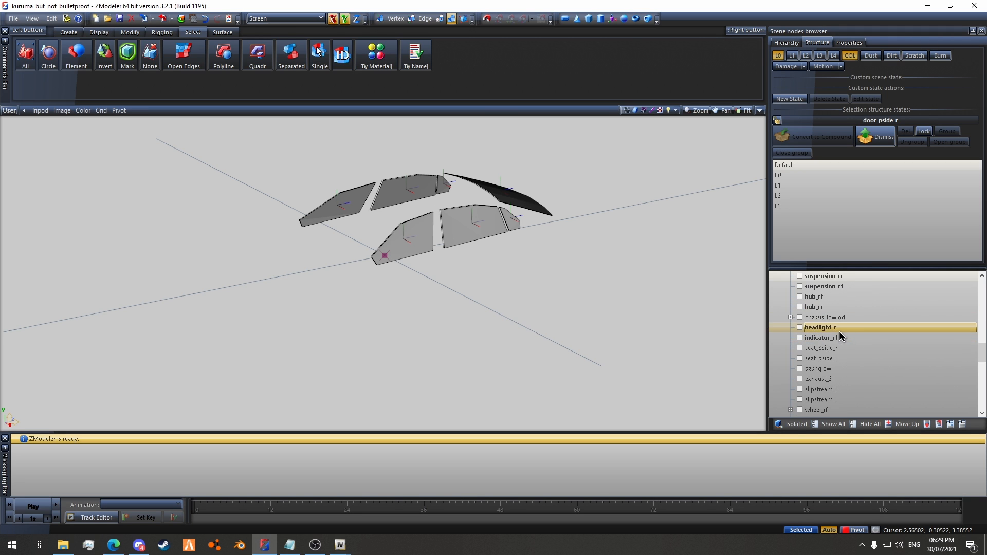
{"action": "scroll", "coordinate": [828, 324], "scroll_direction": "down", "scroll_amount": 5}
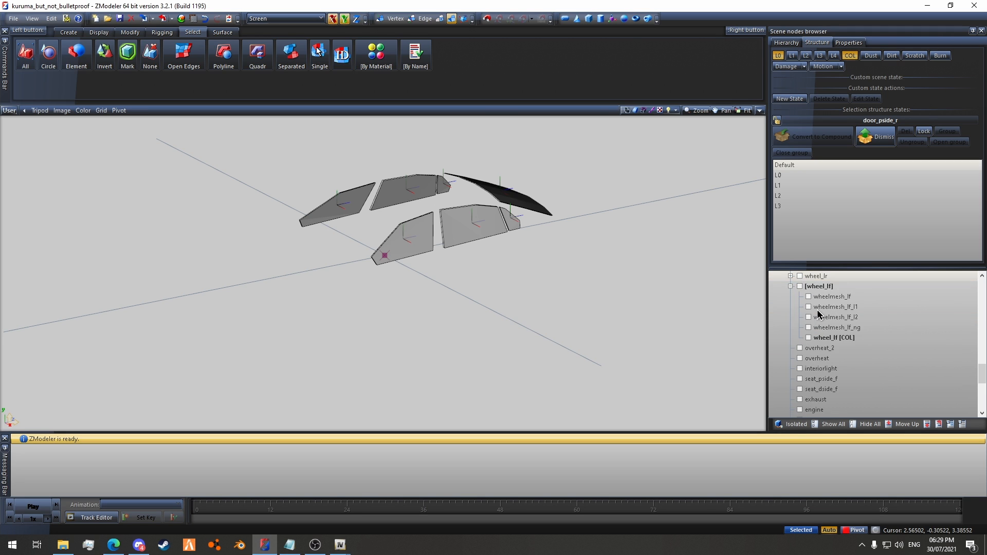
{"action": "scroll", "coordinate": [823, 329], "scroll_direction": "down", "scroll_amount": 4}
{"action": "left_click", "coordinate": [791, 358]}
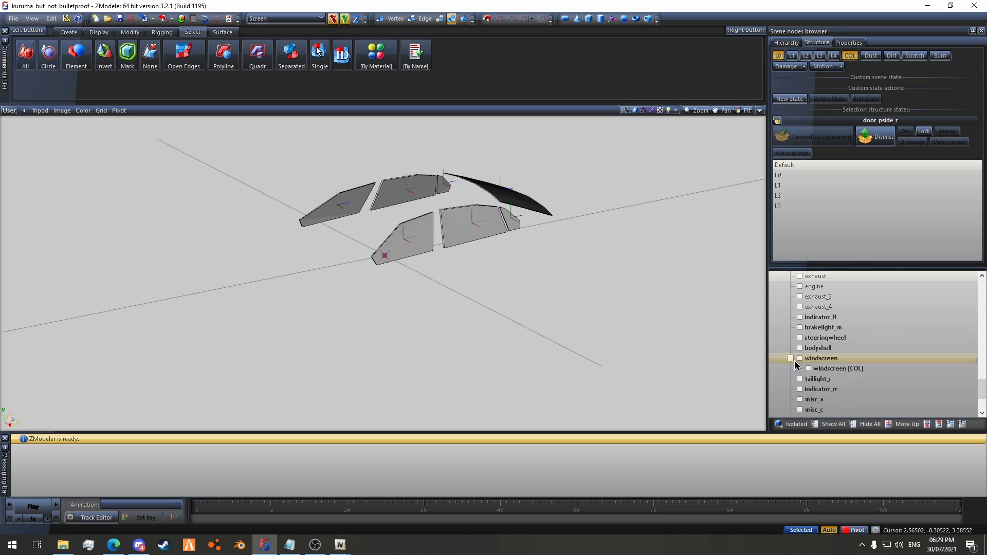
{"action": "left_click", "coordinate": [809, 369]}
Step: Add a user-defined option named Crash to all the visible window and windscreen collision meshes, apply it, and clear the selection
{"action": "scroll", "coordinate": [868, 340], "scroll_direction": "down", "scroll_amount": 2}
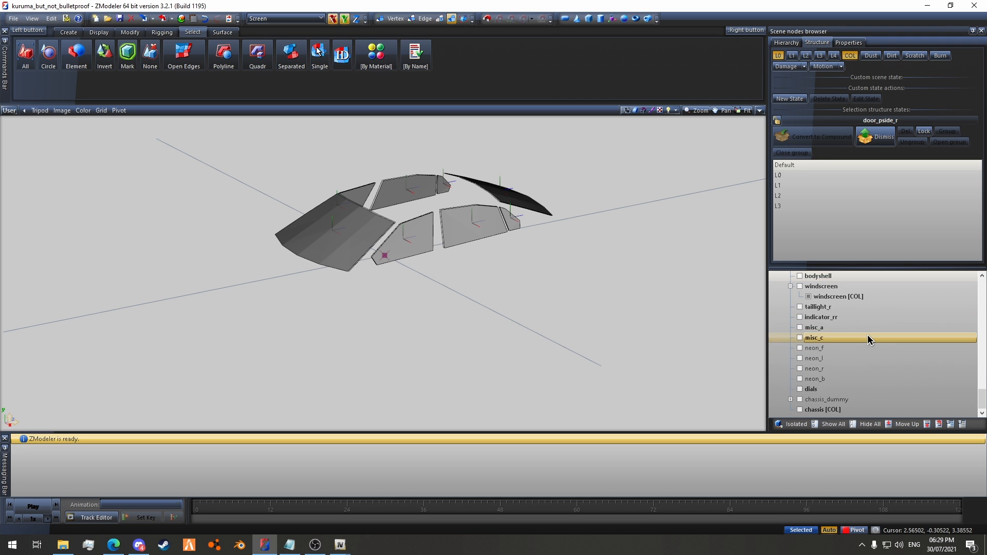
{"action": "scroll", "coordinate": [868, 339], "scroll_direction": "up", "scroll_amount": 10}
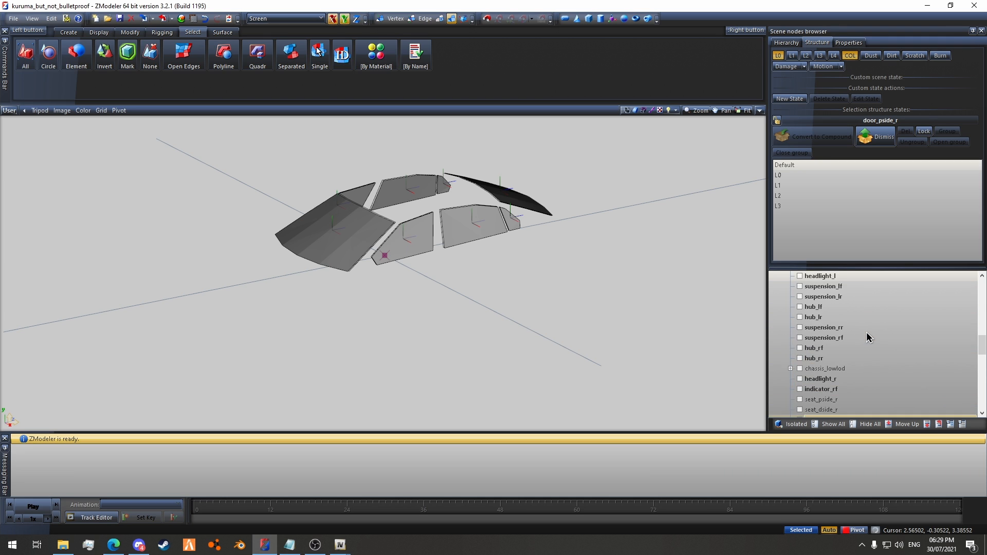
{"action": "scroll", "coordinate": [867, 338], "scroll_direction": "down", "scroll_amount": 6}
{"action": "scroll", "coordinate": [867, 338], "scroll_direction": "up", "scroll_amount": 1}
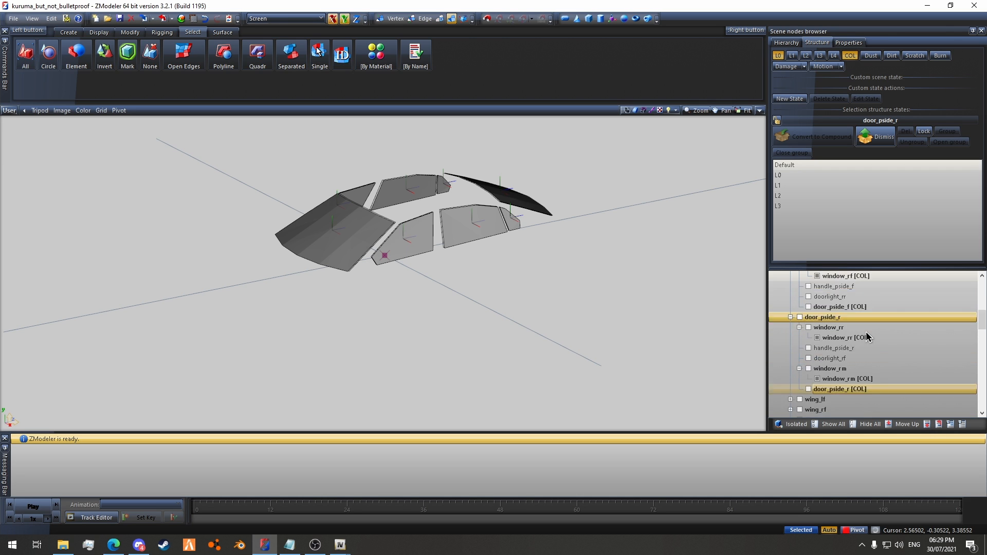
{"action": "scroll", "coordinate": [867, 337], "scroll_direction": "up", "scroll_amount": 6}
{"action": "key", "text": "ctrl+a"}
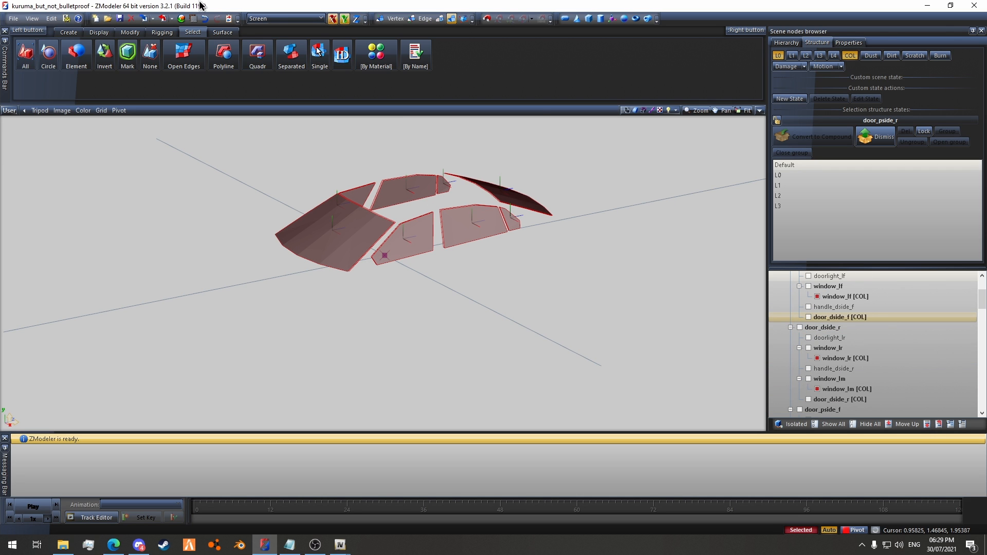
{"action": "left_click", "coordinate": [849, 42]}
{"action": "scroll", "coordinate": [893, 103], "scroll_direction": "down", "scroll_amount": 1}
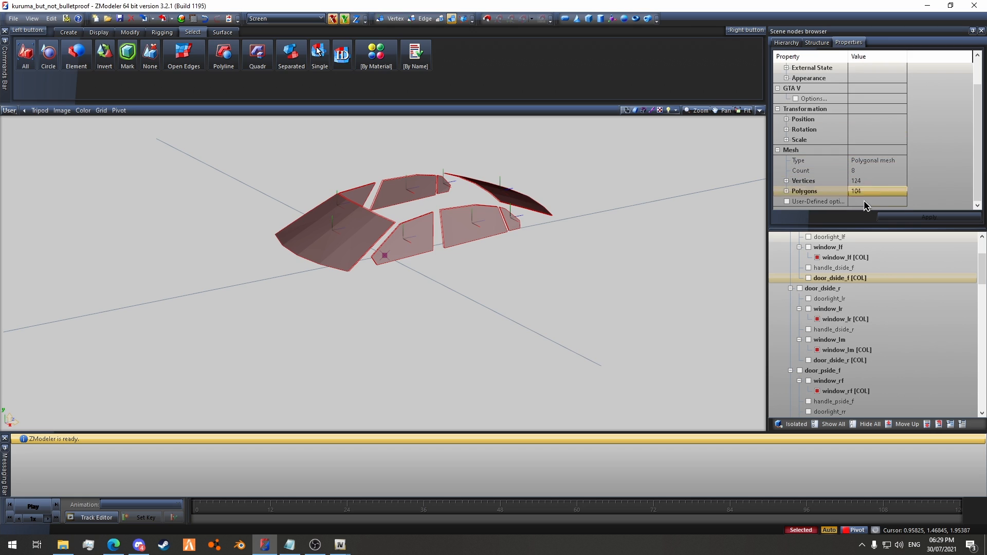
{"action": "double_click", "coordinate": [862, 202]}
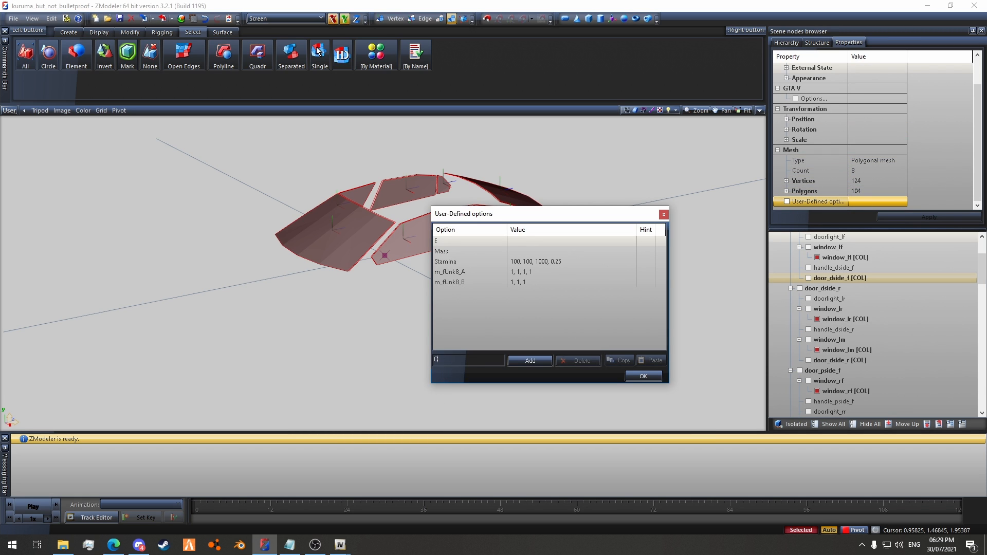
{"action": "left_click", "coordinate": [528, 361]}
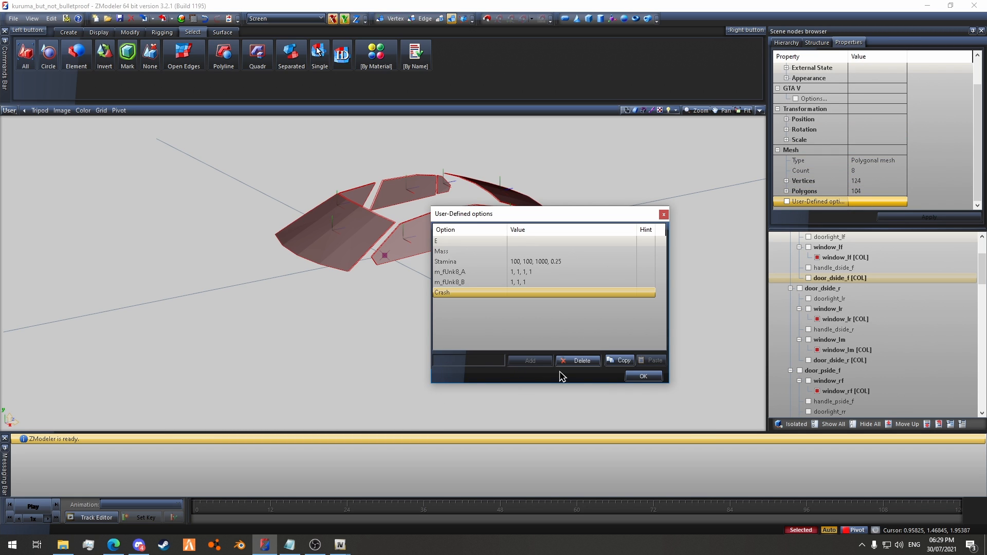
{"action": "left_click", "coordinate": [637, 376]}
{"action": "left_click", "coordinate": [933, 218]}
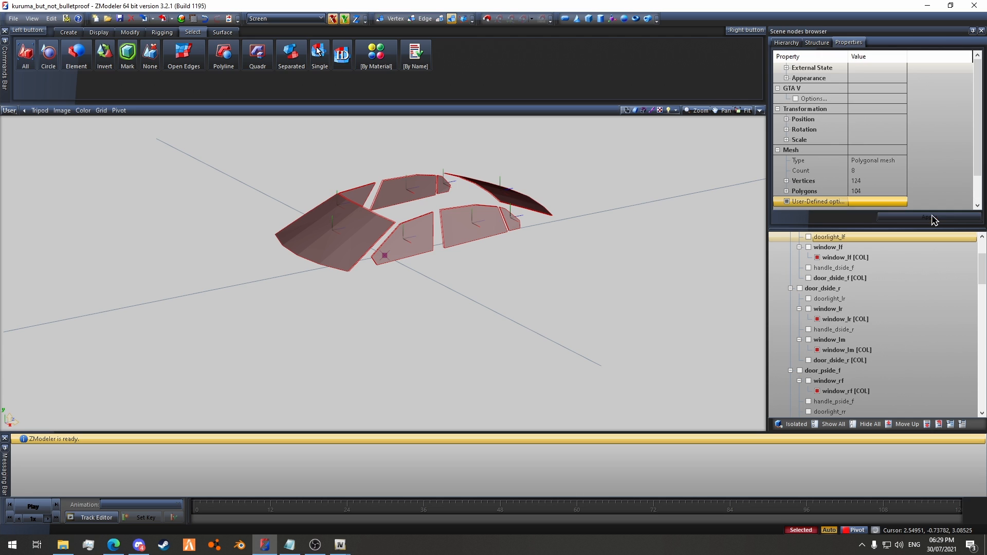
{"action": "left_click", "coordinate": [637, 319]}
Step: Show the windscreen, windscreen_r and passenger-side window meshes in place of their [COL] meshes
{"action": "scroll", "coordinate": [881, 335], "scroll_direction": "down", "scroll_amount": 5}
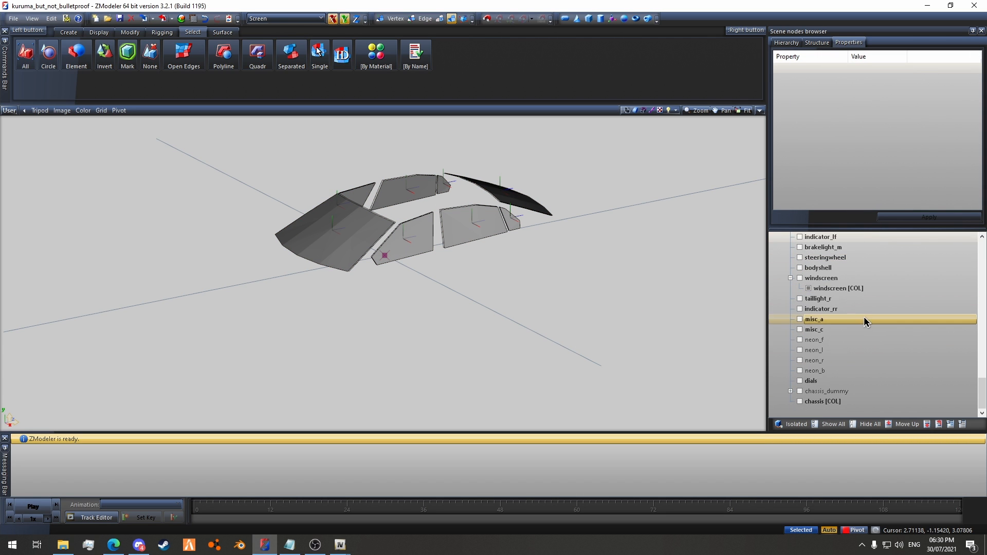
{"action": "scroll", "coordinate": [846, 294], "scroll_direction": "up", "scroll_amount": 3}
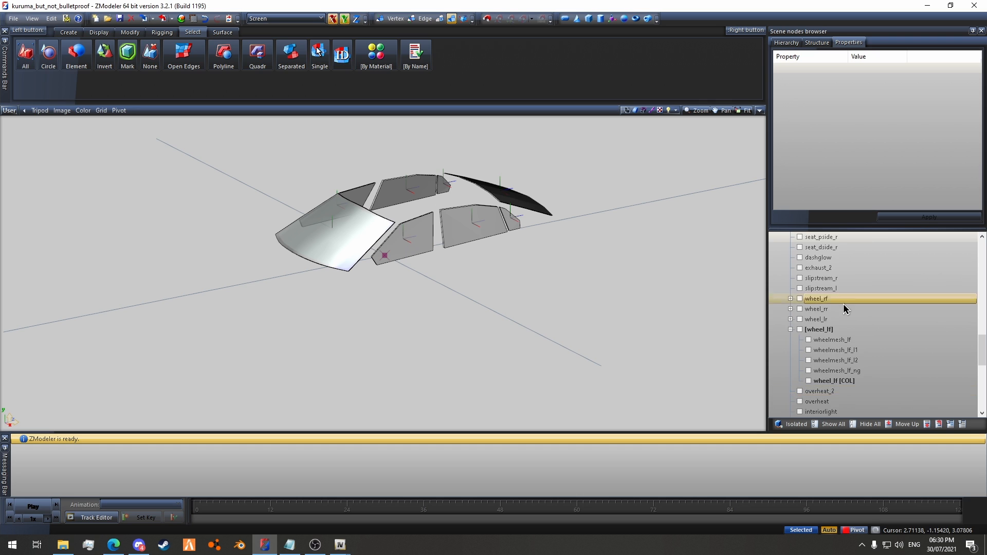
{"action": "scroll", "coordinate": [844, 309], "scroll_direction": "up", "scroll_amount": 4}
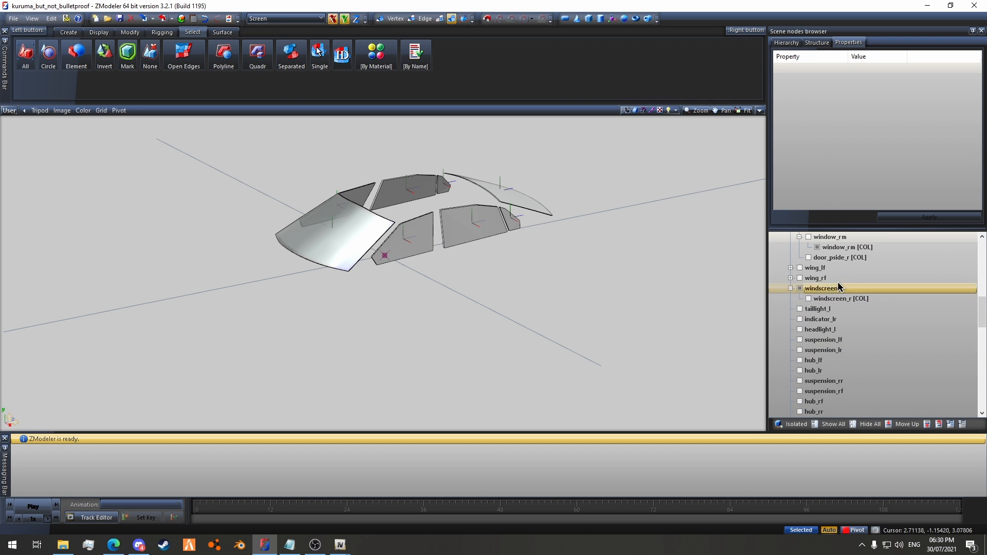
{"action": "scroll", "coordinate": [830, 298], "scroll_direction": "up", "scroll_amount": 2}
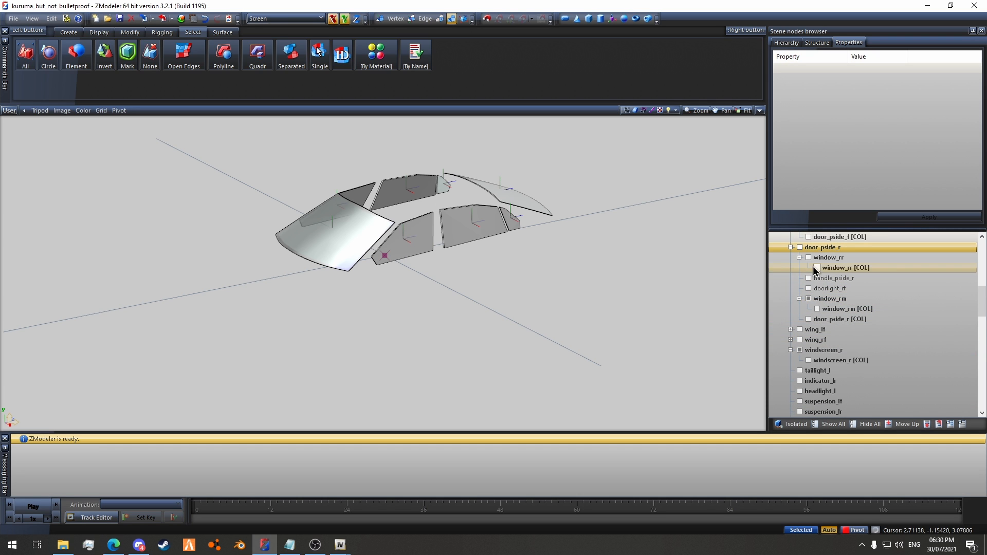
{"action": "scroll", "coordinate": [851, 315], "scroll_direction": "up", "scroll_amount": 3}
{"action": "scroll", "coordinate": [851, 315], "scroll_direction": "up", "scroll_amount": 1}
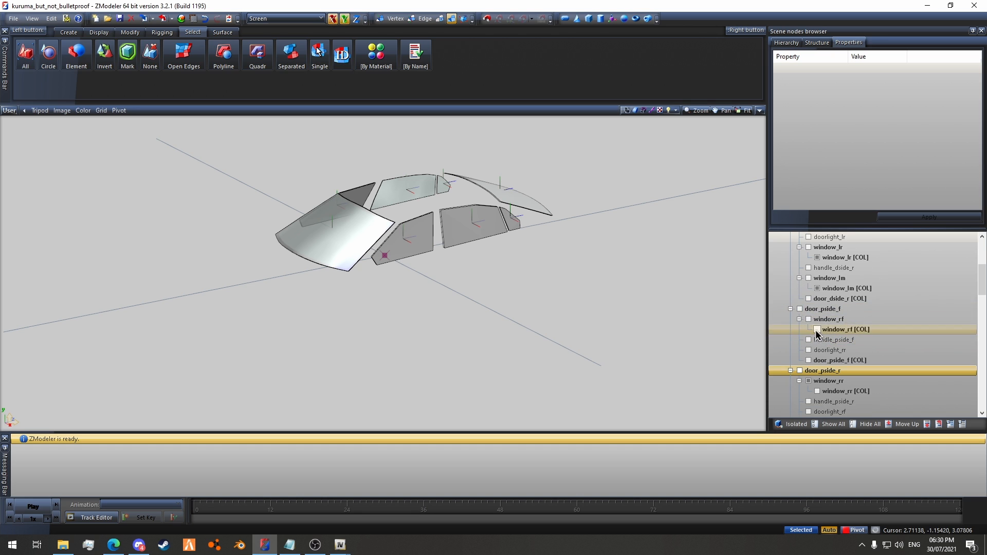
Step: Show the driver-side window_lm, window_lr and window_lf meshes in place of their [COL] meshes
{"action": "left_click", "coordinate": [808, 278]}
{"action": "scroll", "coordinate": [815, 299], "scroll_direction": "up", "scroll_amount": 2}
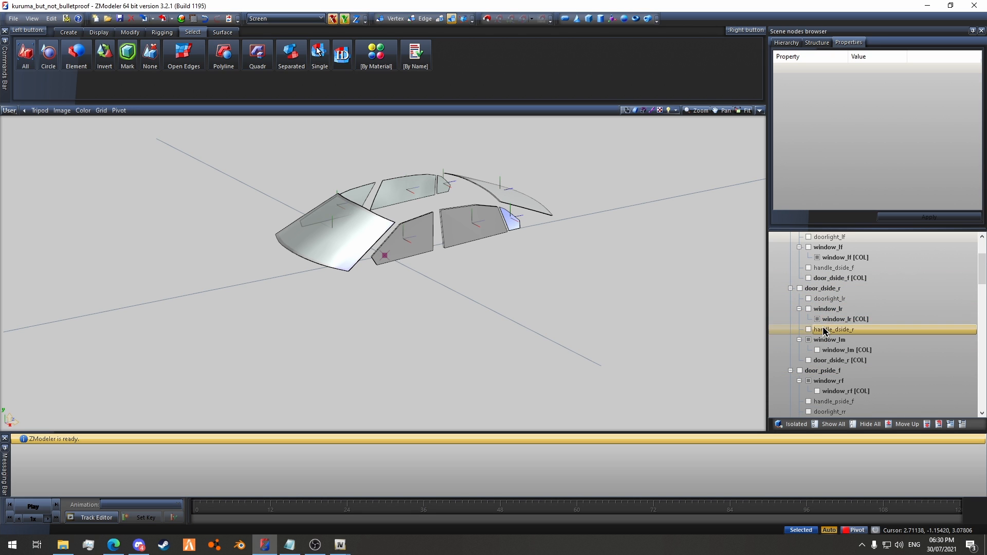
{"action": "left_click", "coordinate": [809, 309]}
{"action": "left_click", "coordinate": [816, 311]}
{"action": "scroll", "coordinate": [823, 314], "scroll_direction": "up", "scroll_amount": 2}
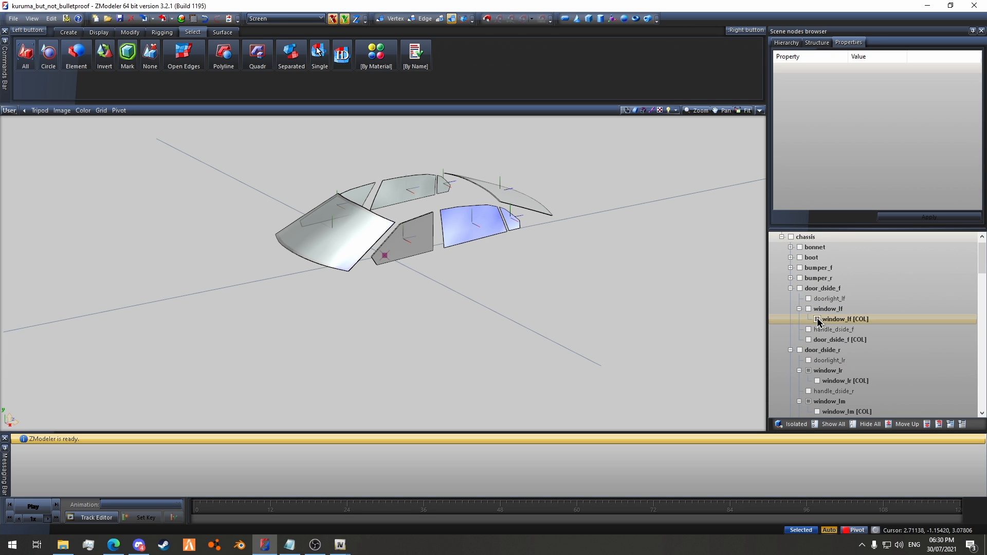
{"action": "left_click", "coordinate": [823, 309]}
{"action": "scroll", "coordinate": [828, 303], "scroll_direction": "up", "scroll_amount": 1}
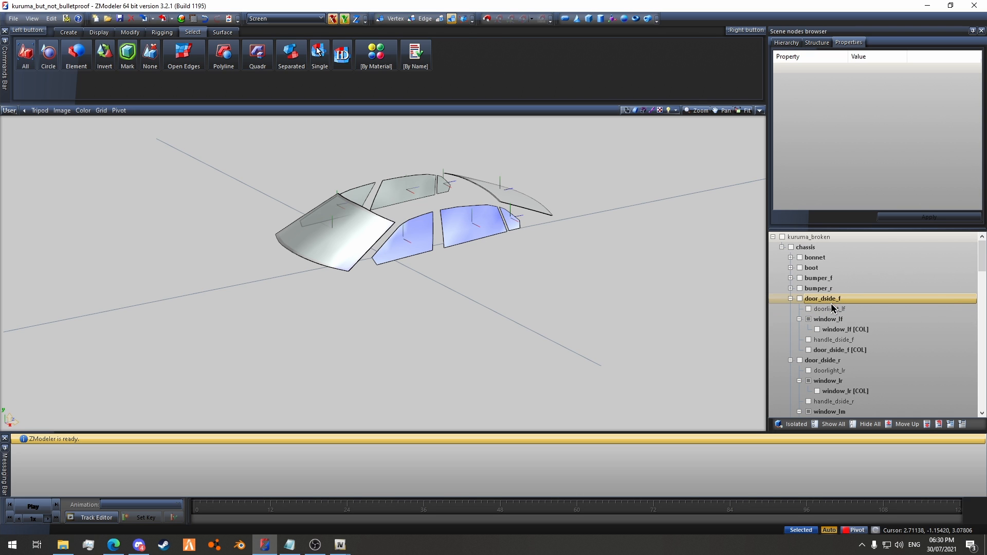
Step: Replace the texture listed between vehicle_generic_smallspecmap.dds and vehicle_generic_detail2.dds with env11.dds from the ENVMaps folder
{"action": "left_click", "coordinate": [194, 19]}
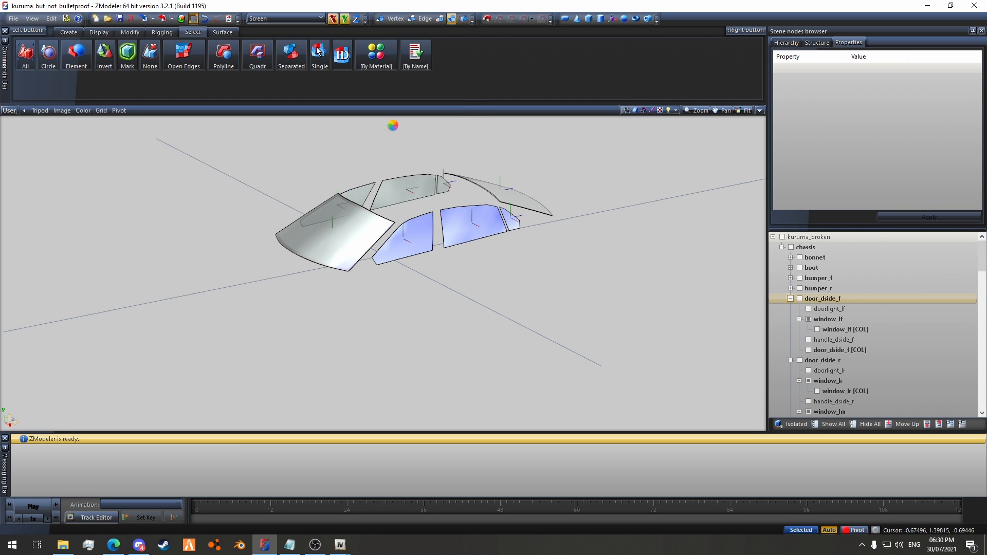
{"action": "left_click", "coordinate": [308, 267]}
{"action": "left_click", "coordinate": [322, 120]}
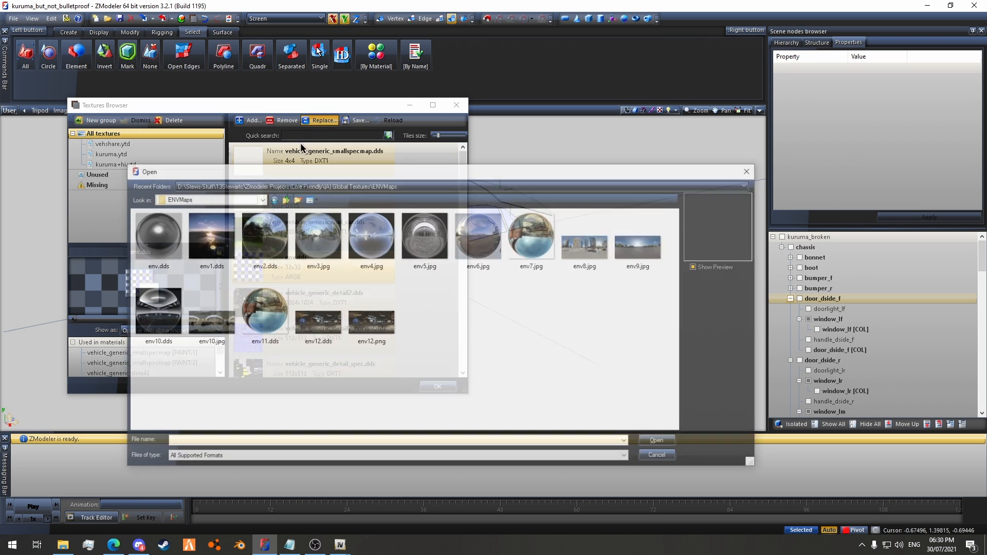
{"action": "double_click", "coordinate": [264, 308]}
{"action": "left_click", "coordinate": [449, 384]}
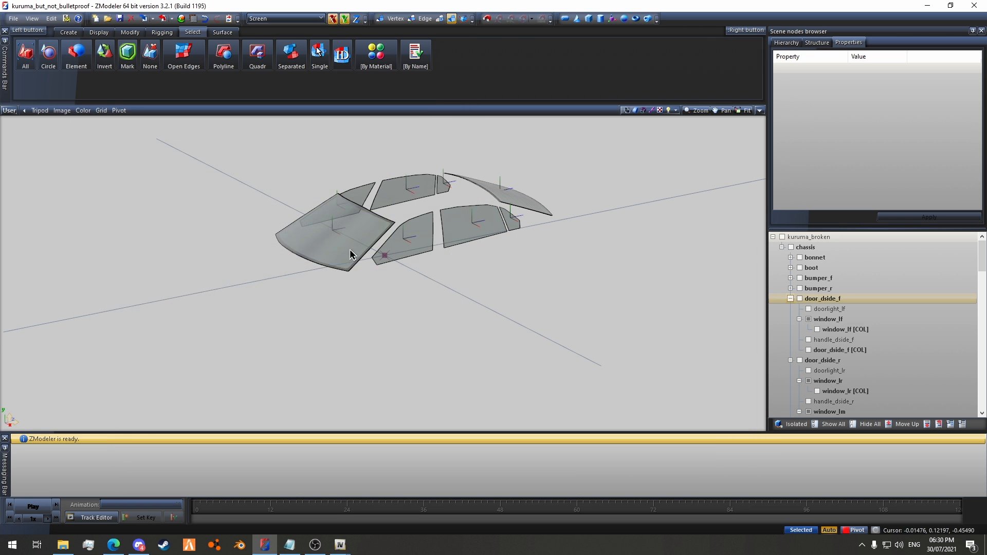
Step: Inspect the window glass up close and save the scene
{"action": "scroll", "coordinate": [354, 251], "scroll_direction": "up", "scroll_amount": 3}
{"action": "middle_click_drag", "start_coordinate": [396, 247], "coordinate": [353, 301]}
{"action": "left_click", "coordinate": [120, 20]}
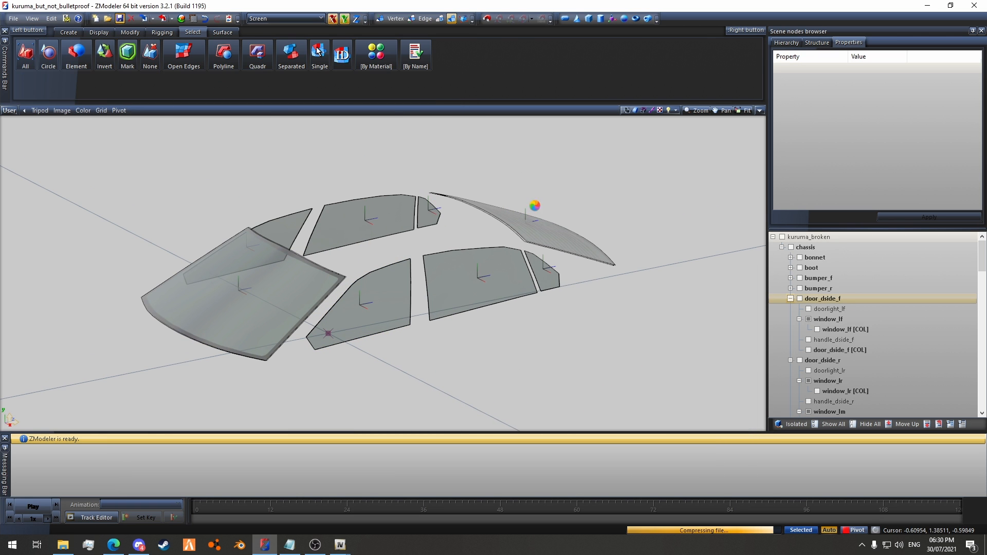
Step: Select all the visible window meshes and inspect their vehicle_generic_glasswindows2 materials in the Material Browser
{"action": "scroll", "coordinate": [486, 239], "scroll_direction": "down", "scroll_amount": 3}
{"action": "key", "text": "space"}
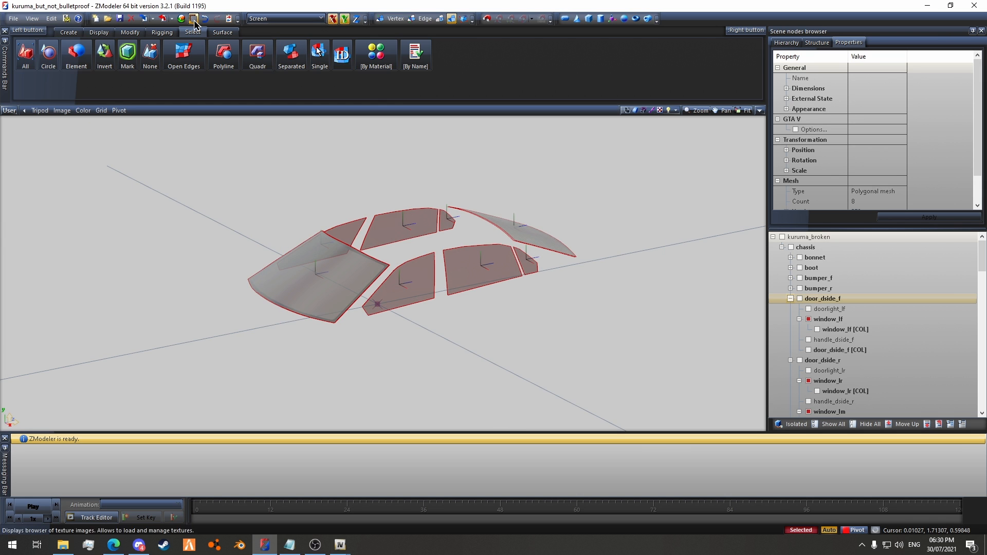
{"action": "left_click", "coordinate": [181, 19]}
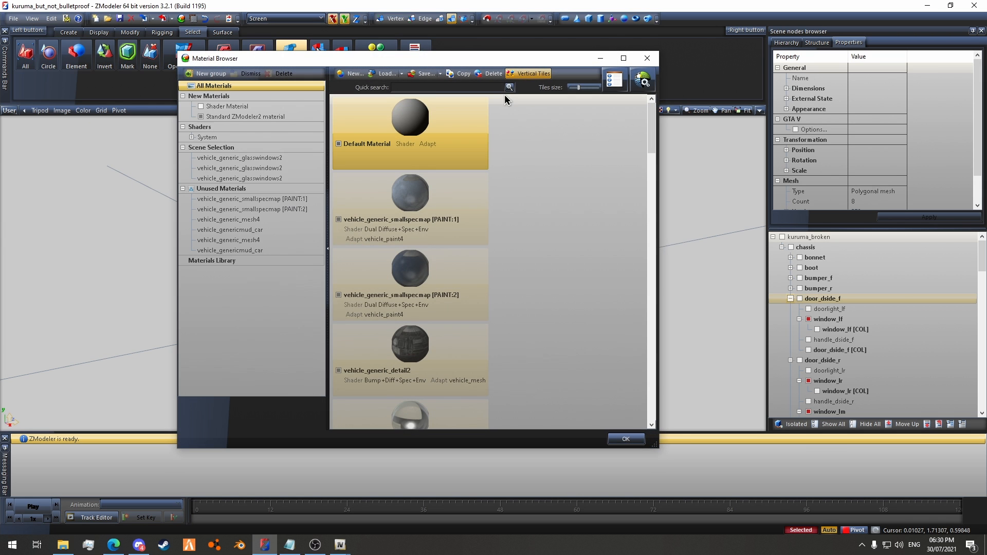
{"action": "left_click", "coordinate": [266, 178]}
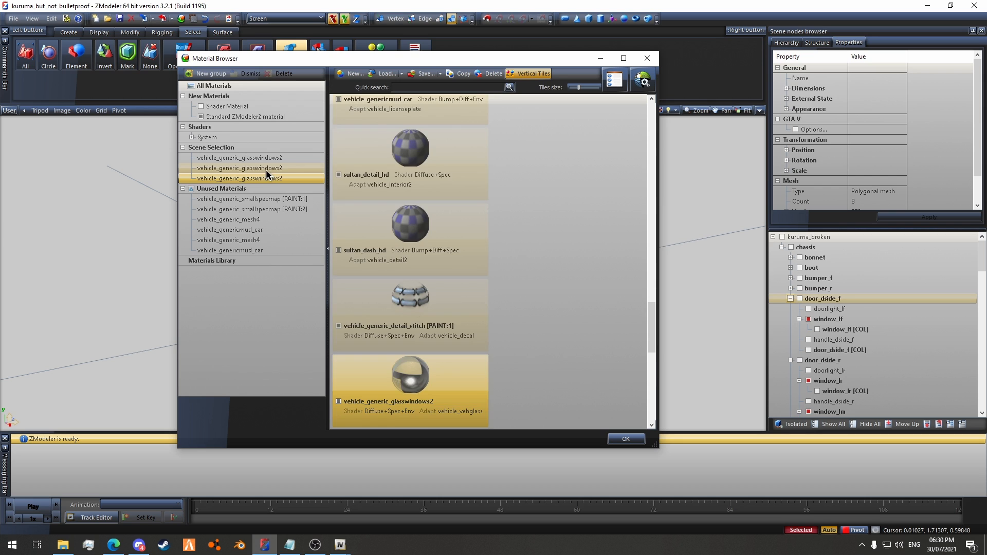
{"action": "left_click", "coordinate": [266, 172]}
{"action": "left_click", "coordinate": [268, 176]}
{"action": "left_click", "coordinate": [268, 171]}
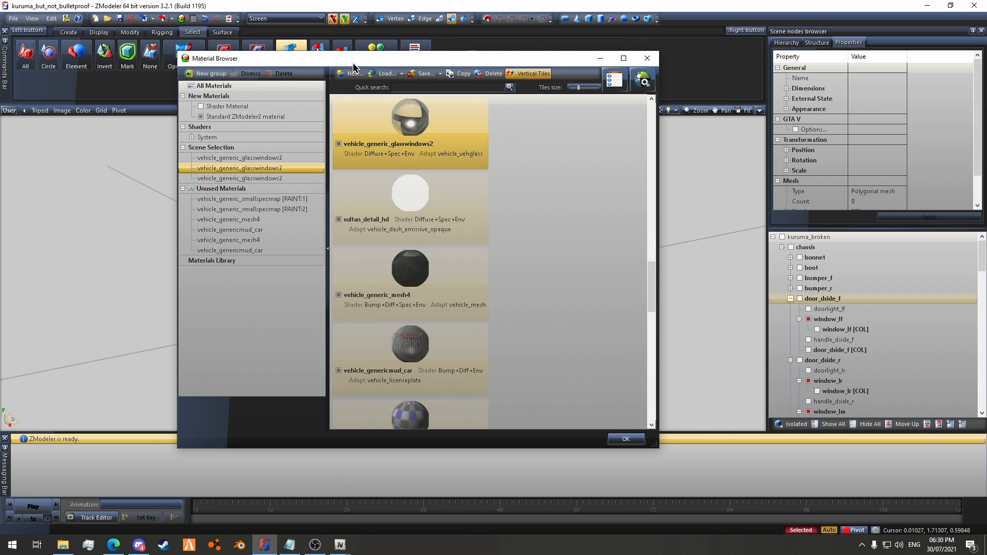
Step: Move the Material Browser clear of the windows and compare the second and third vehicle_generic_glasswindows2 materials
{"action": "left_click_drag", "start_coordinate": [353, 62], "coordinate": [717, 64]}
{"action": "middle_click_drag", "start_coordinate": [342, 252], "coordinate": [407, 319]}
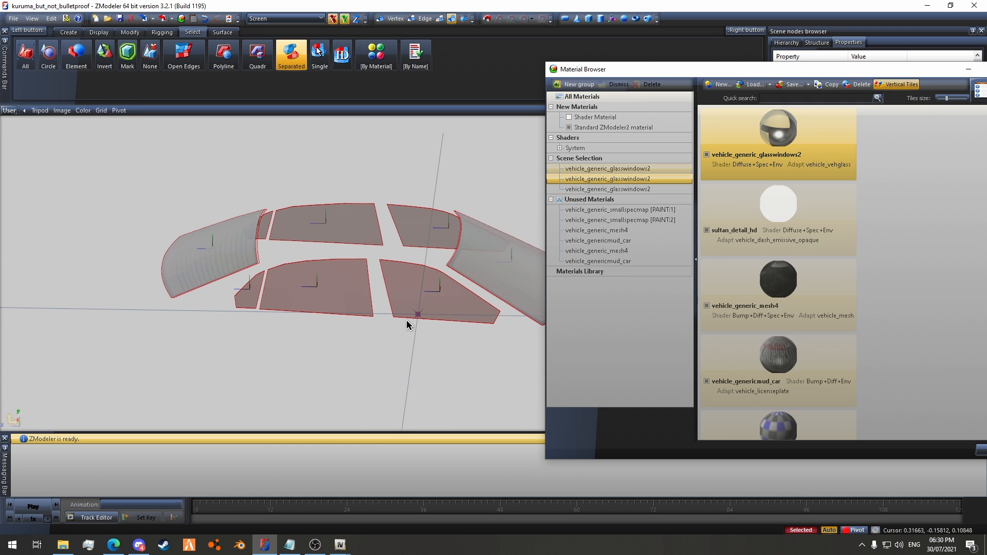
{"action": "left_click", "coordinate": [643, 190]}
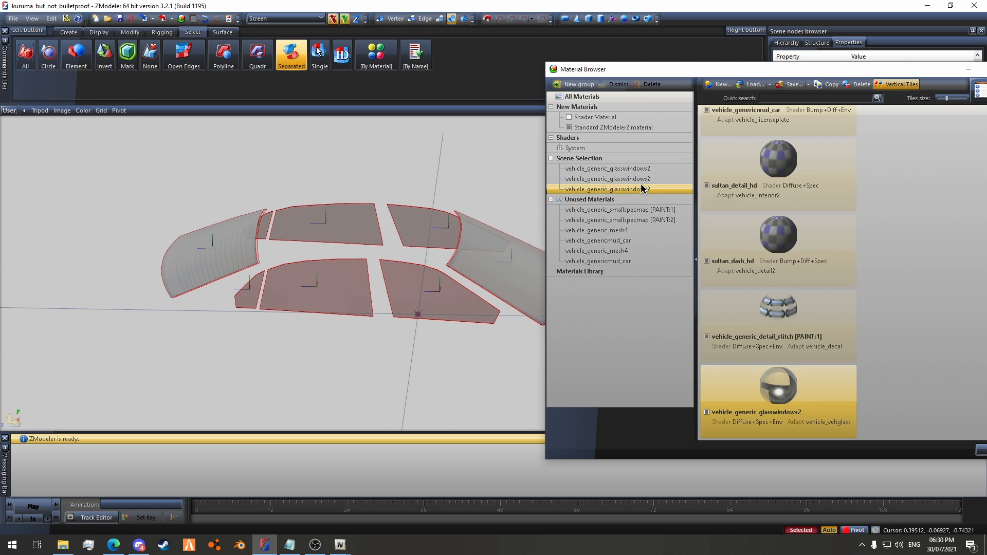
{"action": "left_click", "coordinate": [642, 180]}
{"action": "left_click", "coordinate": [641, 191]}
{"action": "left_click", "coordinate": [636, 180]}
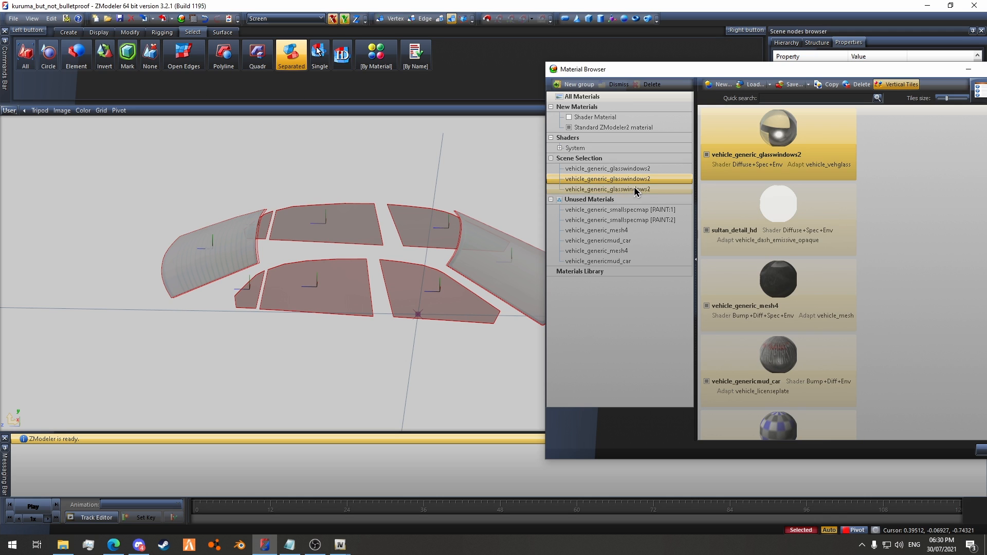
Step: Merge the second and third vehicle_generic_glasswindows2 entries of the scene selection into a single material
{"action": "left_click", "coordinate": [636, 190]}
{"action": "left_click_drag", "start_coordinate": [636, 189], "coordinate": [668, 177]}
{"action": "left_click", "coordinate": [652, 178]}
{"action": "left_click", "coordinate": [650, 171]}
{"action": "left_click", "coordinate": [652, 181]}
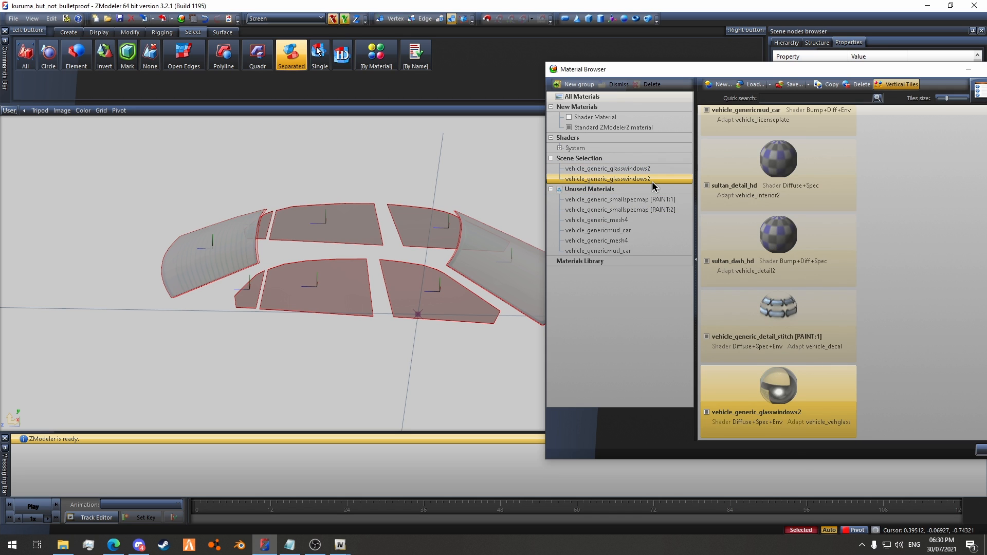
Step: Compare the two vehicle_generic_glasswindows2 materials of the scene selection, checking which shader each one adapts to
{"action": "left_click", "coordinate": [650, 170]}
{"action": "left_click", "coordinate": [635, 180]}
{"action": "left_click_drag", "start_coordinate": [638, 72], "coordinate": [397, 58]}
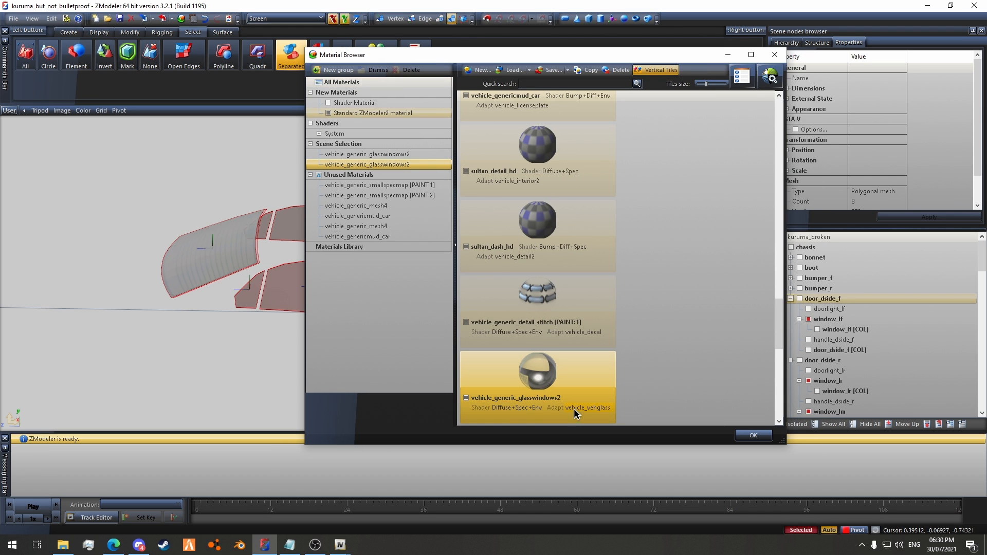
{"action": "left_click", "coordinate": [355, 156]}
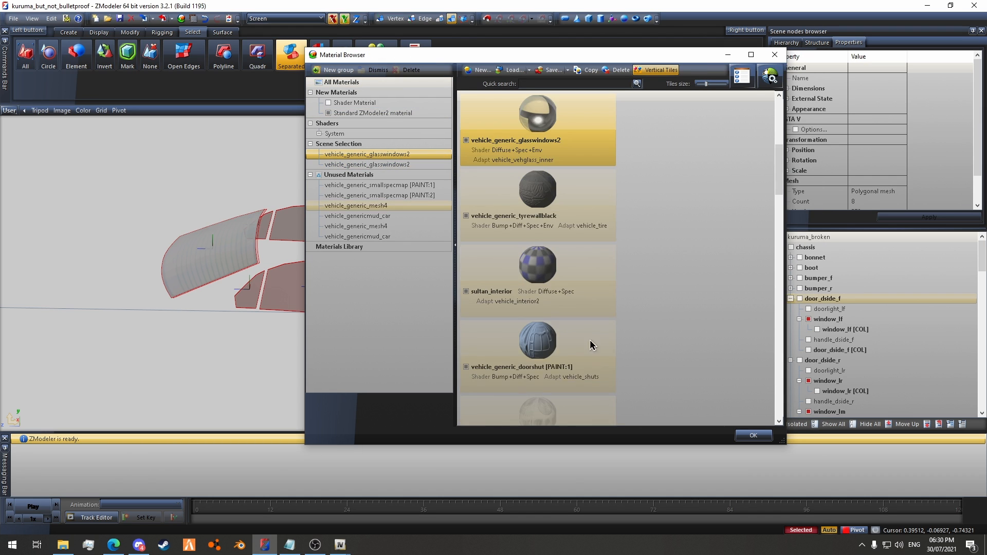
{"action": "scroll", "coordinate": [587, 262], "scroll_direction": "down", "scroll_amount": 5}
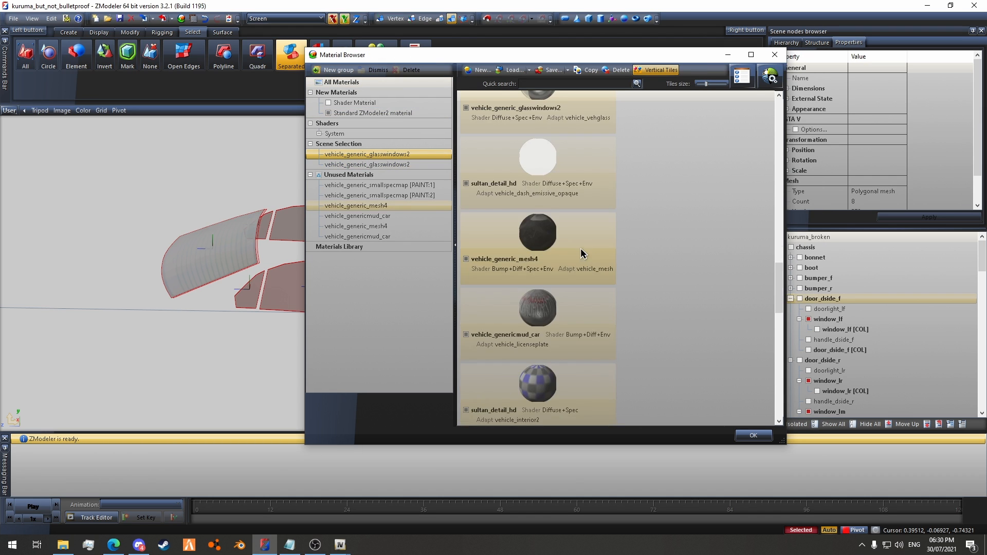
{"action": "left_click", "coordinate": [394, 155]}
{"action": "left_click", "coordinate": [407, 165]}
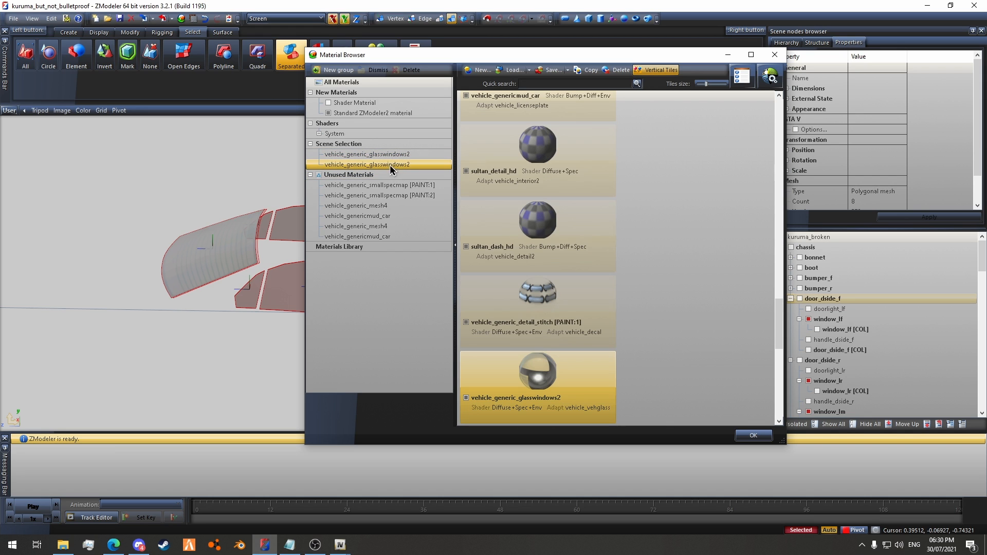
Step: Add a user-defined Crash option to the second vehicle_generic_glasswindows2 material, the vehicle_vehglass one, and close the Material Browser
{"action": "double_click", "coordinate": [531, 363]}
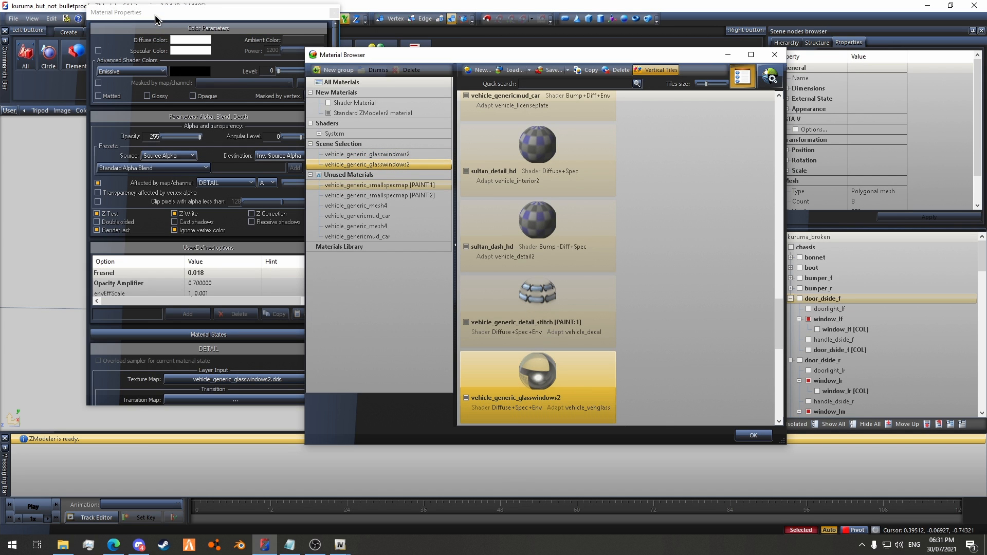
{"action": "left_click", "coordinate": [159, 21]}
{"action": "scroll", "coordinate": [160, 273], "scroll_direction": "down", "scroll_amount": 4}
{"action": "scroll", "coordinate": [161, 273], "scroll_direction": "up", "scroll_amount": 4}
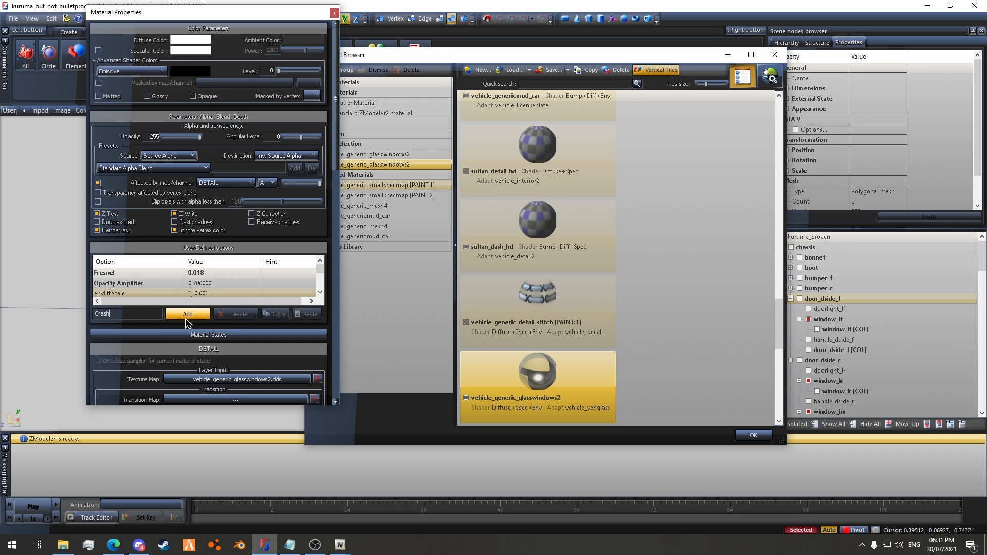
{"action": "left_click", "coordinate": [188, 315]}
{"action": "left_click", "coordinate": [335, 12]}
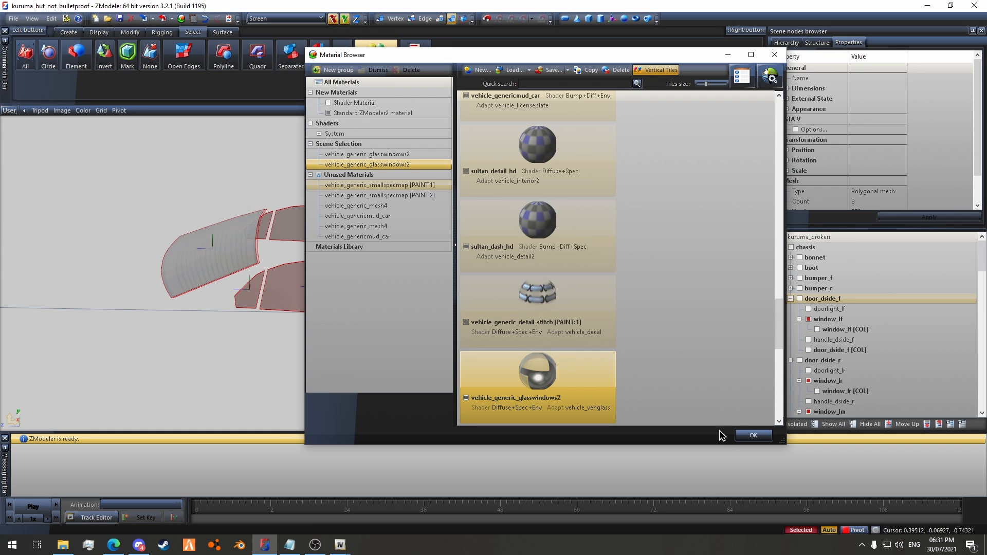
{"action": "left_click", "coordinate": [753, 436]}
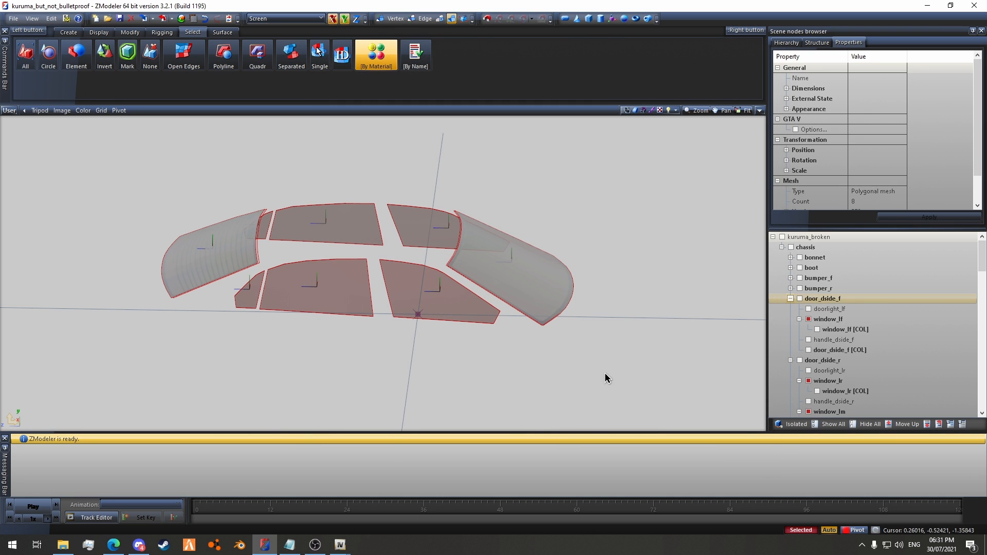
Step: Deselect the window meshes and collapse the windscreen and wheel branches of the scene tree
{"action": "left_click", "coordinate": [498, 395]}
{"action": "middle_click_drag", "start_coordinate": [498, 394], "coordinate": [528, 346]}
{"action": "scroll", "coordinate": [858, 355], "scroll_direction": "down", "scroll_amount": 10}
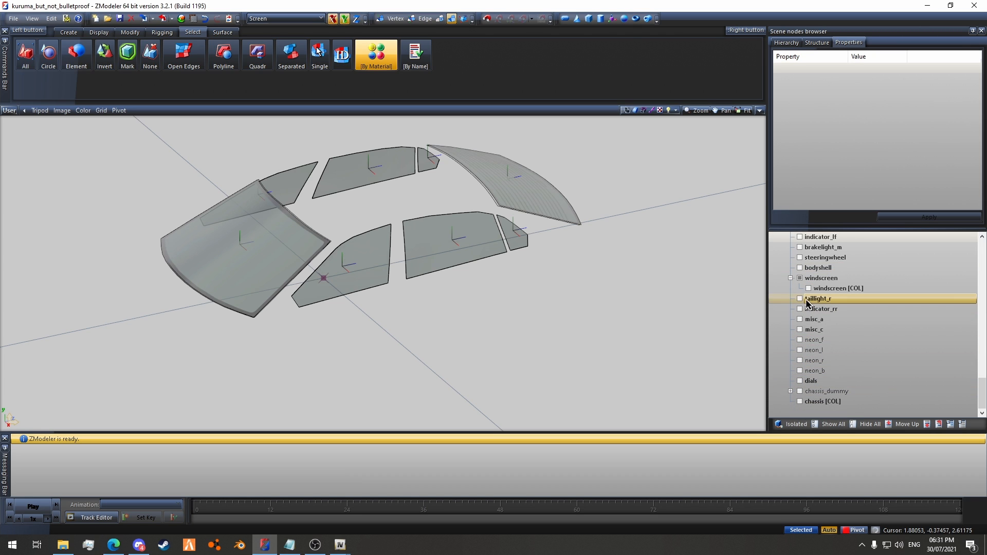
{"action": "left_click", "coordinate": [801, 283]}
{"action": "left_click", "coordinate": [791, 278]}
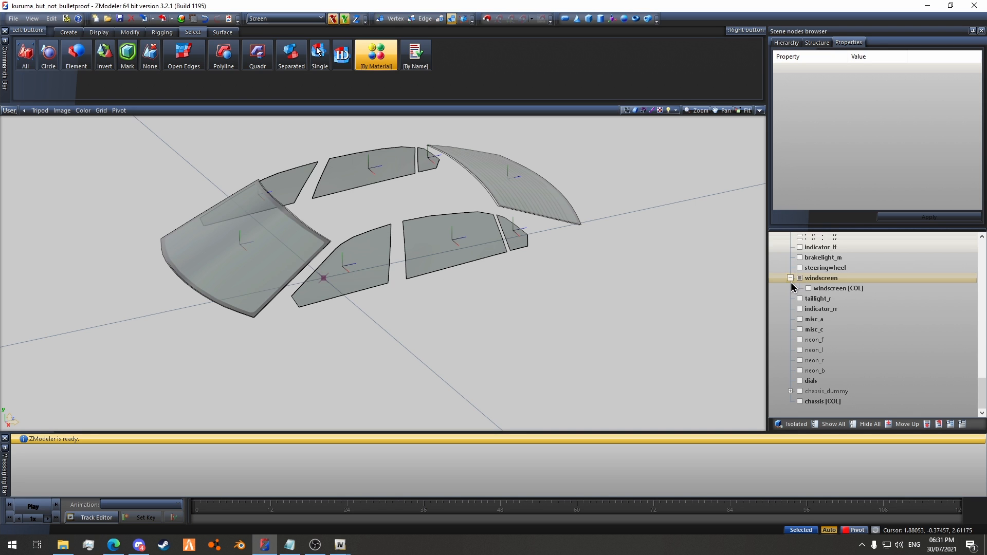
{"action": "scroll", "coordinate": [814, 294], "scroll_direction": "up", "scroll_amount": 2}
{"action": "scroll", "coordinate": [814, 298], "scroll_direction": "up", "scroll_amount": 4}
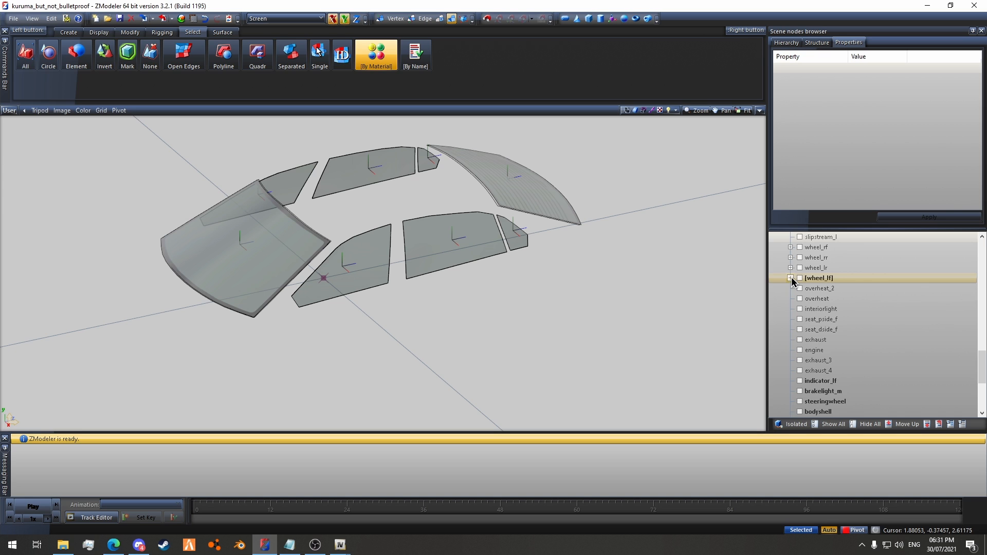
{"action": "left_click", "coordinate": [791, 278]}
{"action": "left_click", "coordinate": [791, 257]}
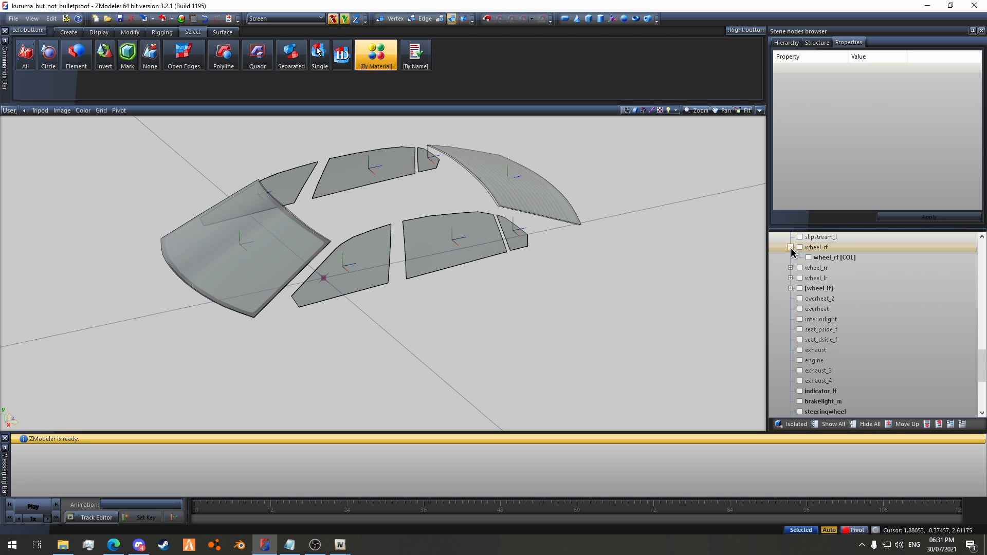
{"action": "scroll", "coordinate": [822, 303], "scroll_direction": "up", "scroll_amount": 15}
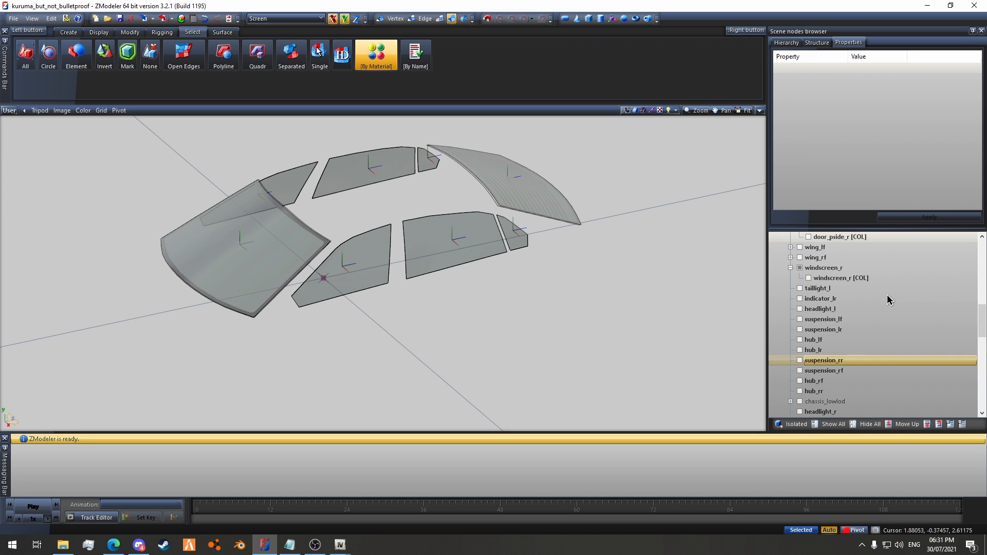
Step: Show all the car's nodes, then rename the root node as kuruma_hi and save the scene
{"action": "left_click", "coordinate": [830, 425]}
{"action": "double_click", "coordinate": [810, 236]}
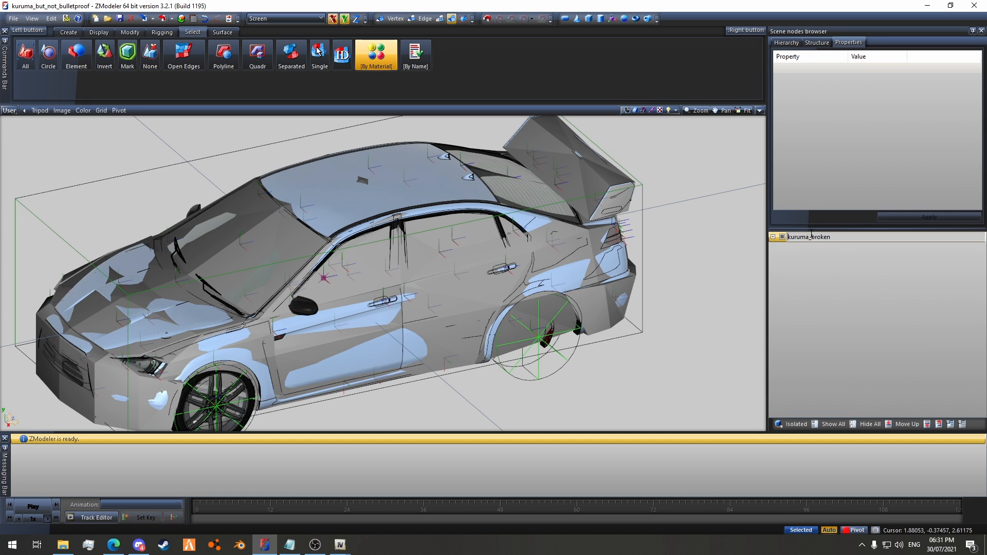
{"action": "key", "text": "Return"}
{"action": "left_click", "coordinate": [120, 22]}
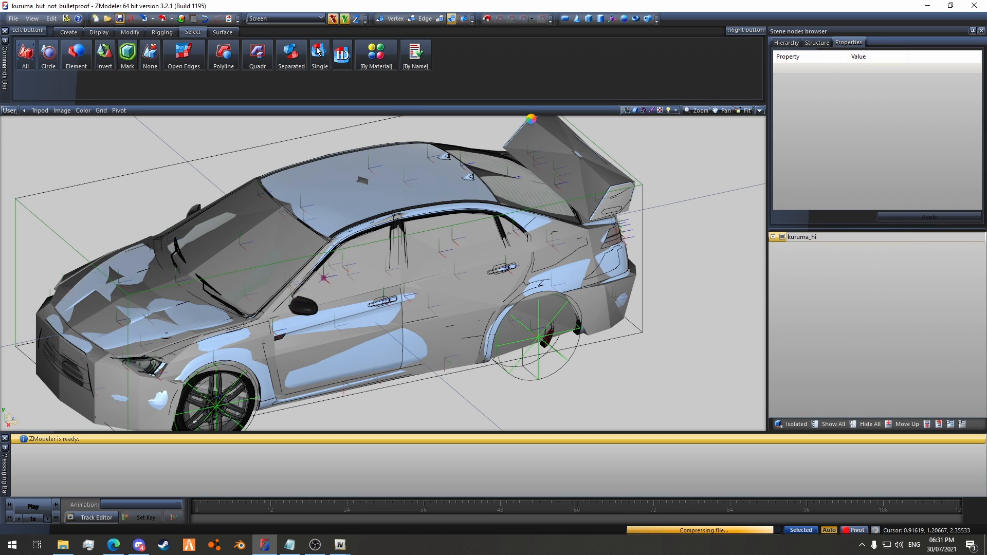
Step: Display the car in its L0 state and set the export destination to Maibatsu/Kuruma but not bulletproof/Exported
{"action": "left_click", "coordinate": [817, 42]}
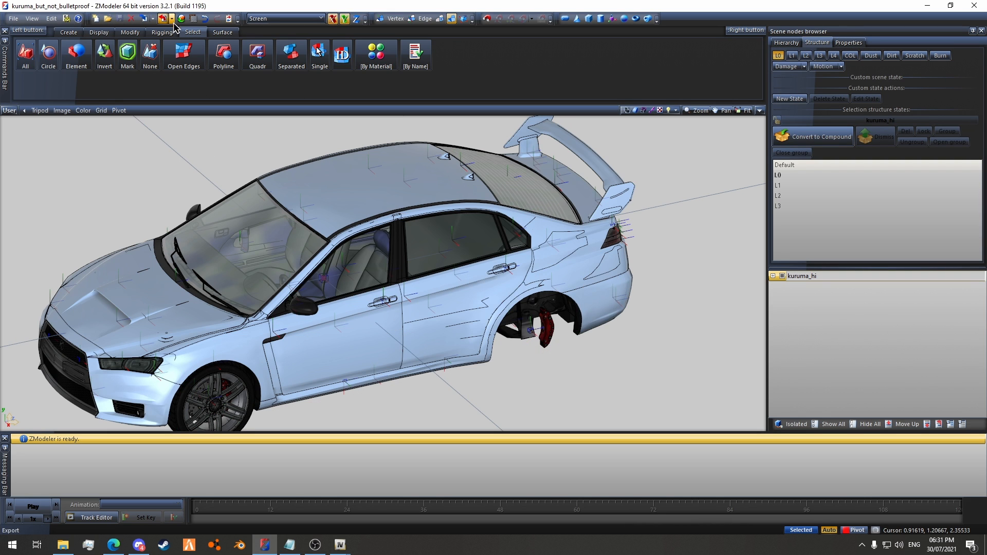
{"action": "left_click", "coordinate": [162, 19]}
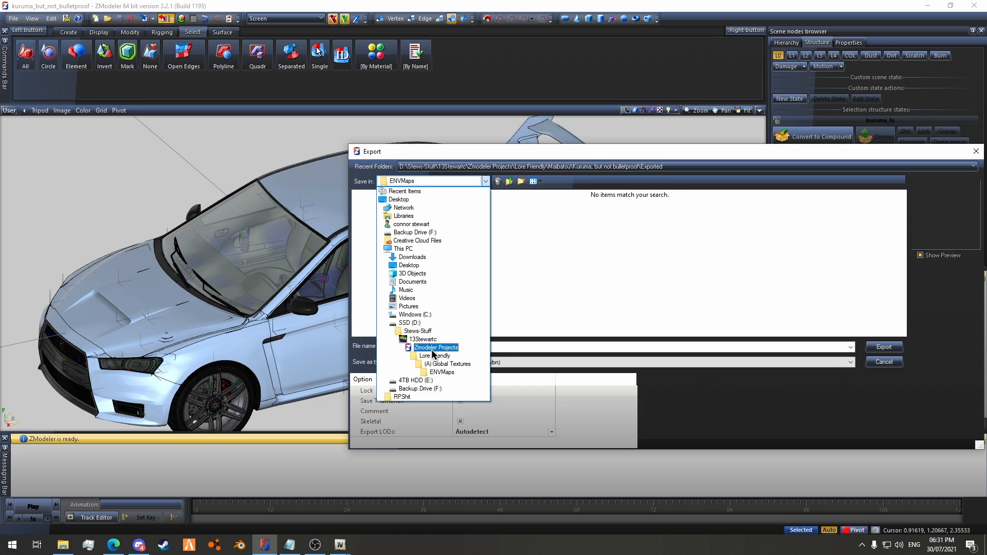
{"action": "left_click", "coordinate": [438, 350]}
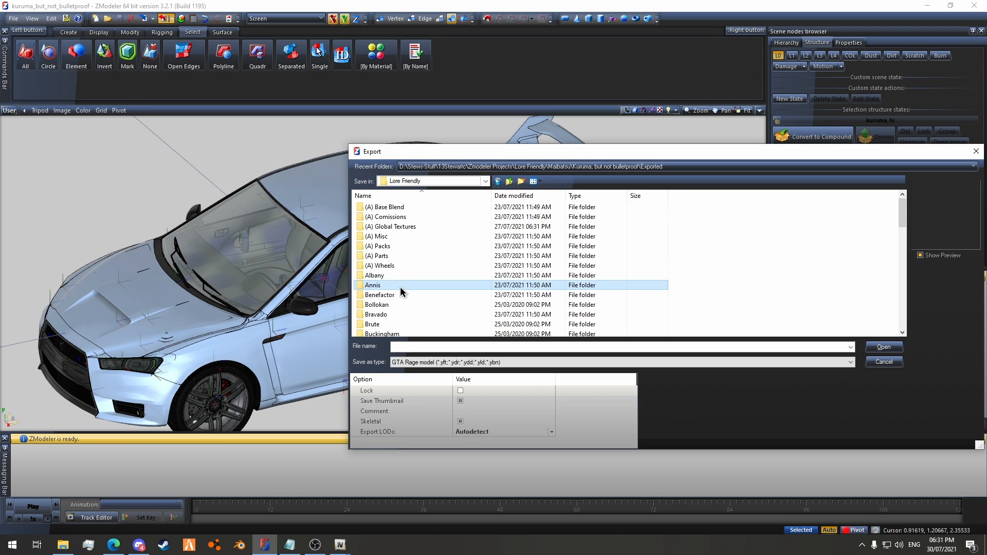
{"action": "type", "text": "m"}
{"action": "key", "text": "Return"}
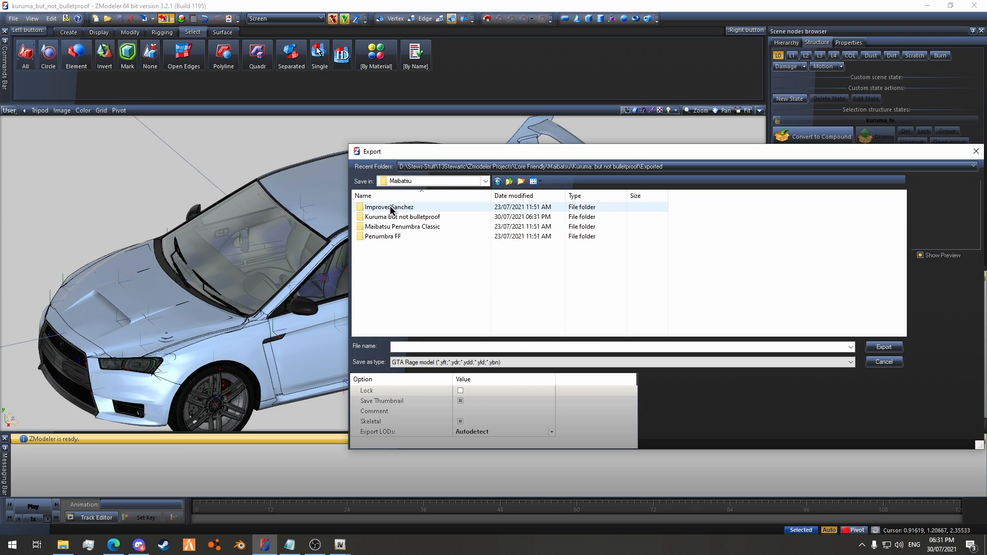
{"action": "double_click", "coordinate": [410, 218]}
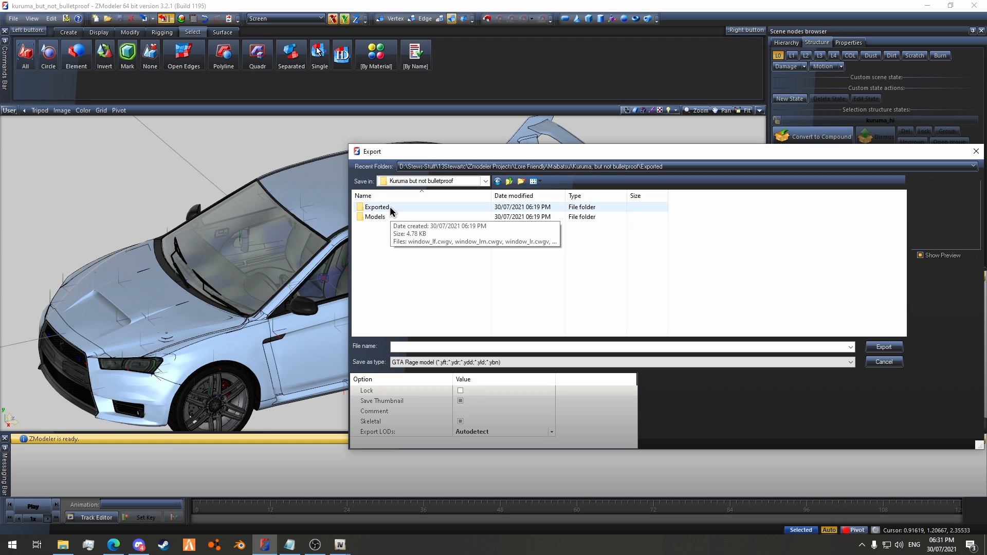
{"action": "double_click", "coordinate": [390, 206]}
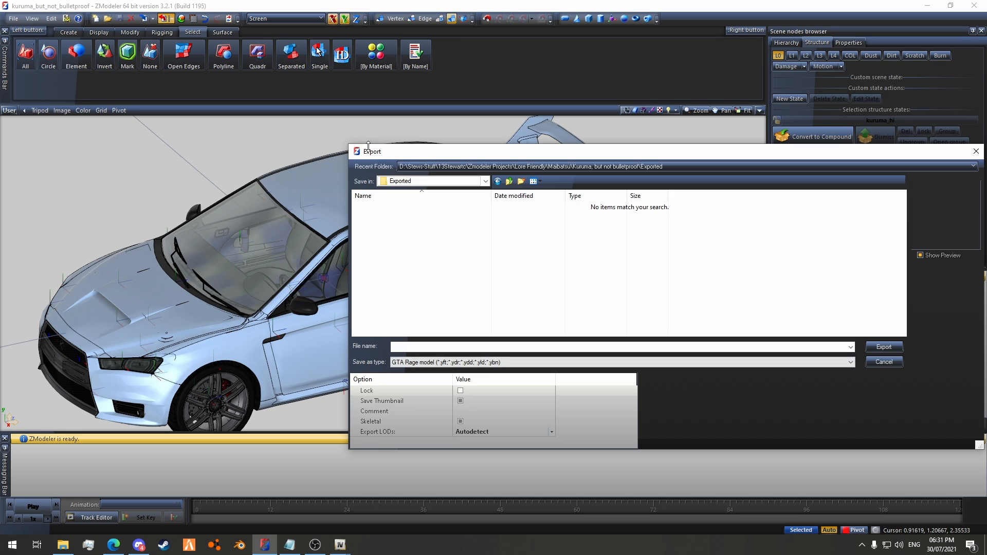
Step: Export the car as a GTA Rage model named kuruma_hi
{"action": "left_click_drag", "start_coordinate": [383, 155], "coordinate": [166, 118]}
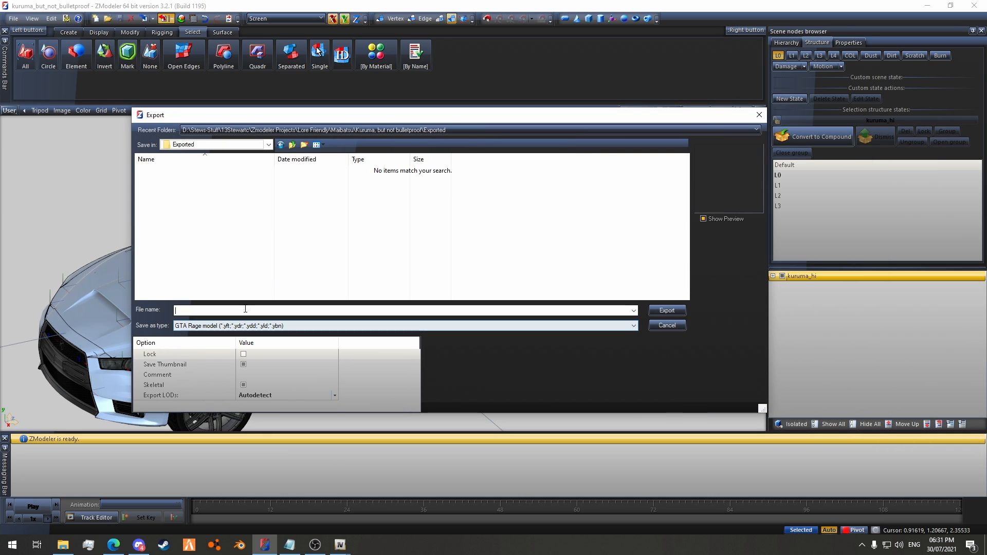
{"action": "left_click", "coordinate": [296, 306]}
{"action": "type", "text": "kuruma_hi"}
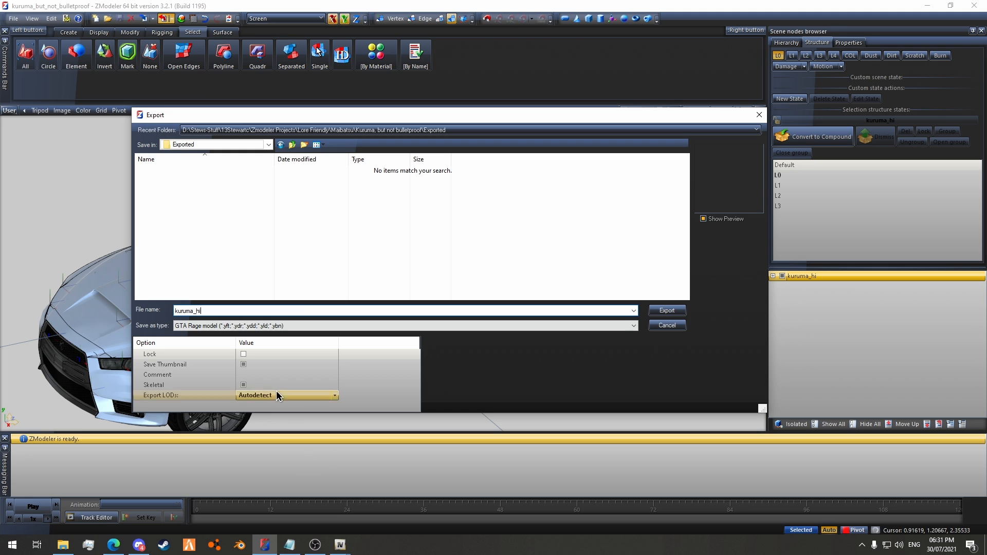
{"action": "left_click", "coordinate": [667, 311]}
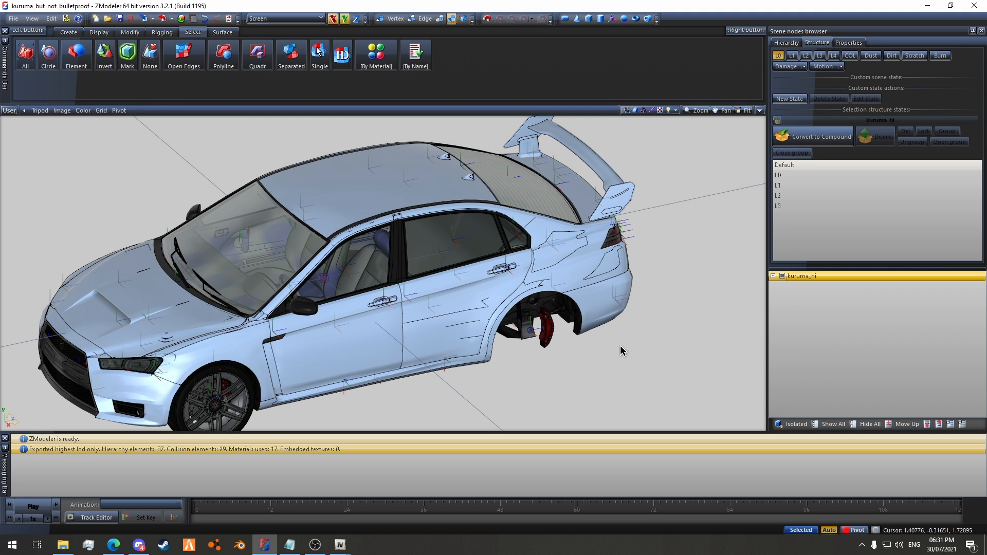
Step: Export the car again into the same folder as kuruma.yft, without the _hi suffix
{"action": "left_click", "coordinate": [163, 20]}
{"action": "left_click", "coordinate": [167, 170]}
{"action": "double_click", "coordinate": [196, 310]}
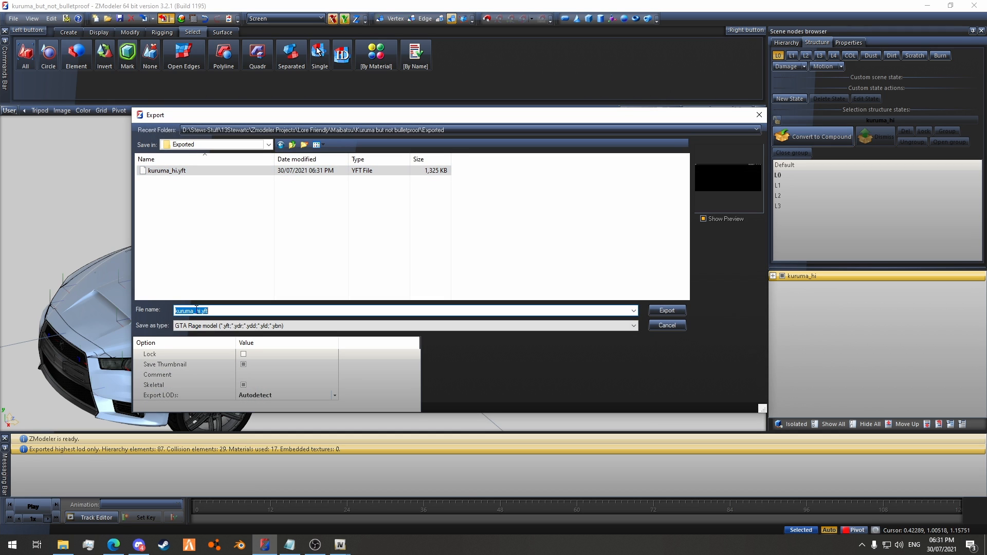
{"action": "key", "text": "shift+Right"}
{"action": "key", "text": "shift+Right"}
{"action": "key", "text": "shift+Right"}
{"action": "key", "text": "Delete"}
{"action": "key", "text": "Return"}
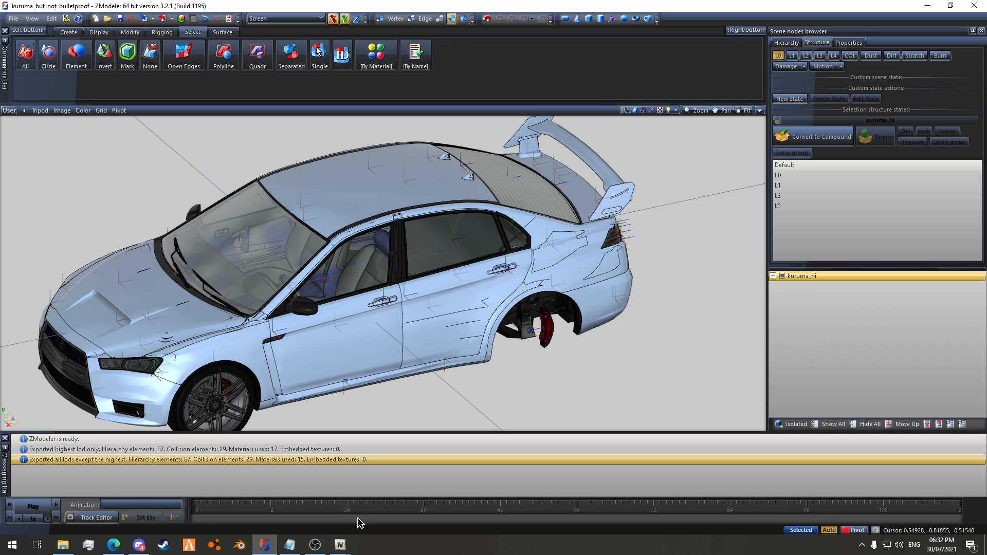
Step: Switch to OpenIV and view the Kuruma files in update/x64/dlcpacks/patchday25ng/dlc.rpf/x64/levels/gta5/vehicles.rpf
{"action": "mouse_move", "coordinate": [340, 546]}
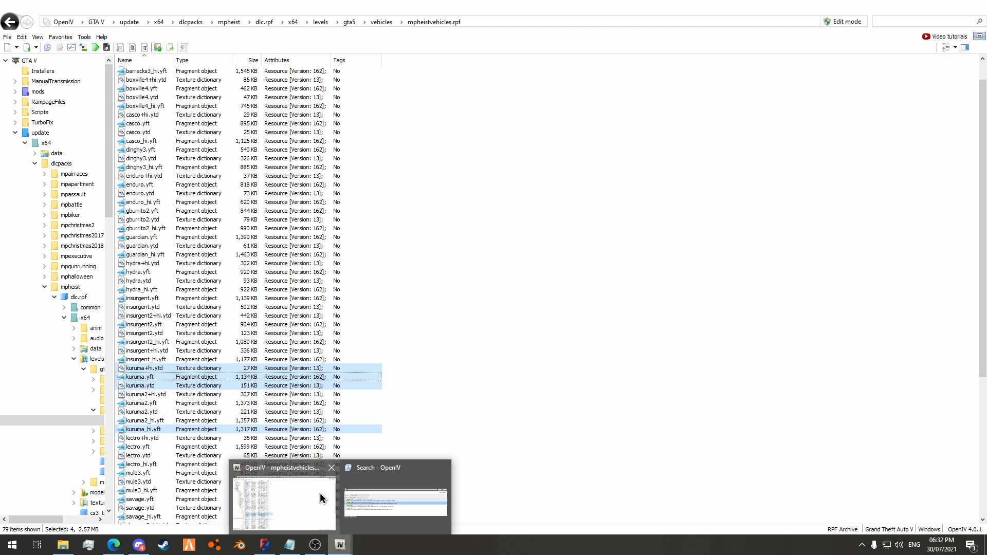
{"action": "left_click", "coordinate": [320, 498]}
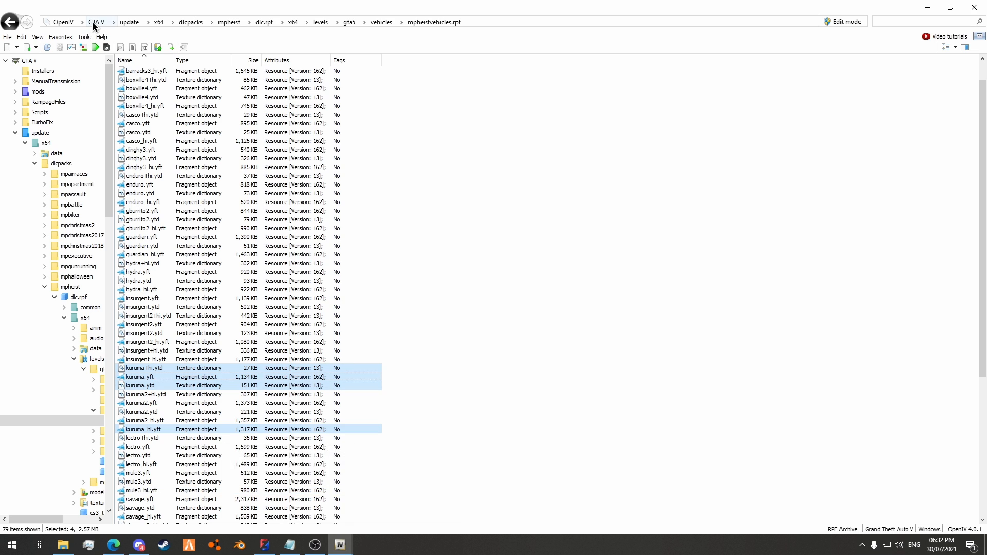
{"action": "left_click", "coordinate": [198, 23]}
{"action": "left_click", "coordinate": [165, 516]}
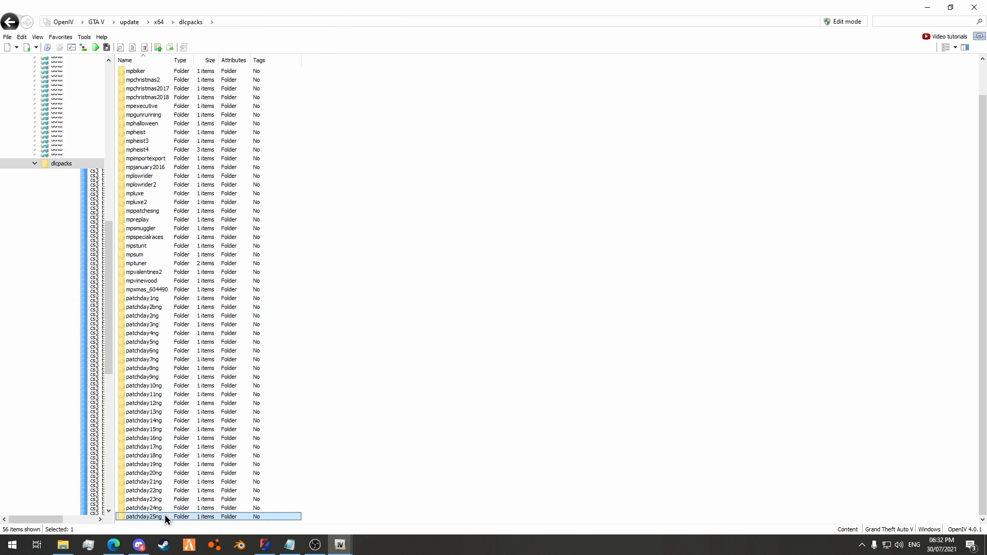
{"action": "double_click", "coordinate": [165, 516]}
{"action": "double_click", "coordinate": [137, 70]}
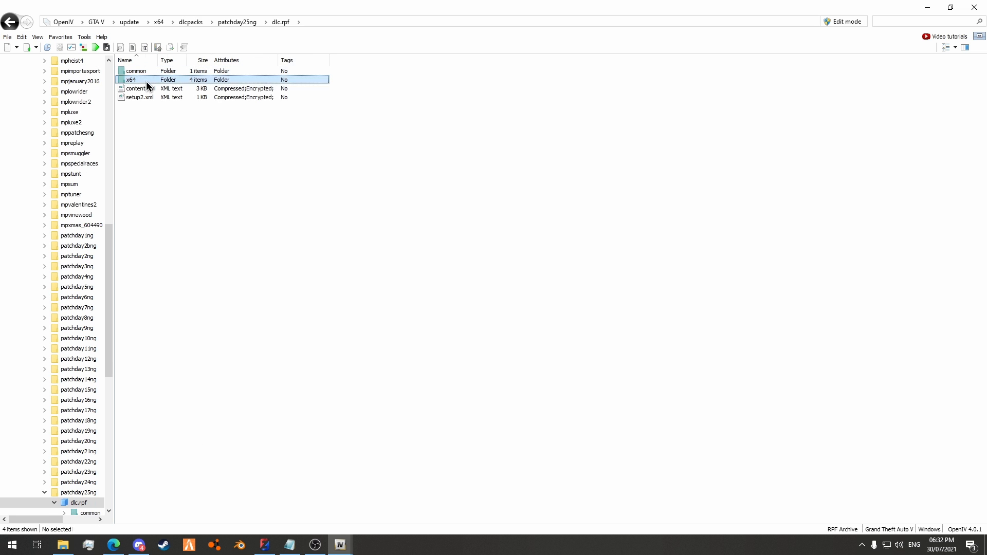
{"action": "double_click", "coordinate": [146, 81]}
{"action": "double_click", "coordinate": [141, 78]}
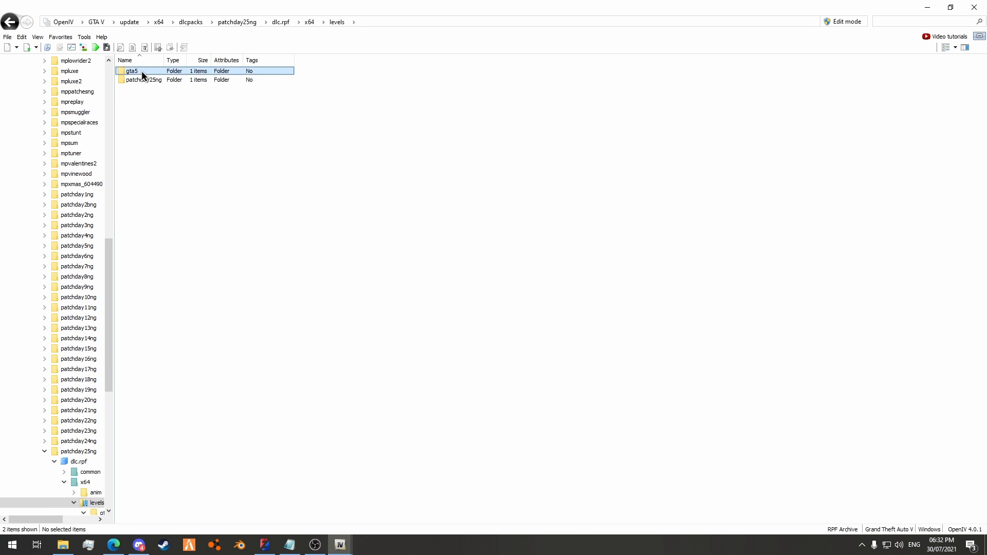
{"action": "double_click", "coordinate": [142, 72]}
{"action": "double_click", "coordinate": [143, 72]}
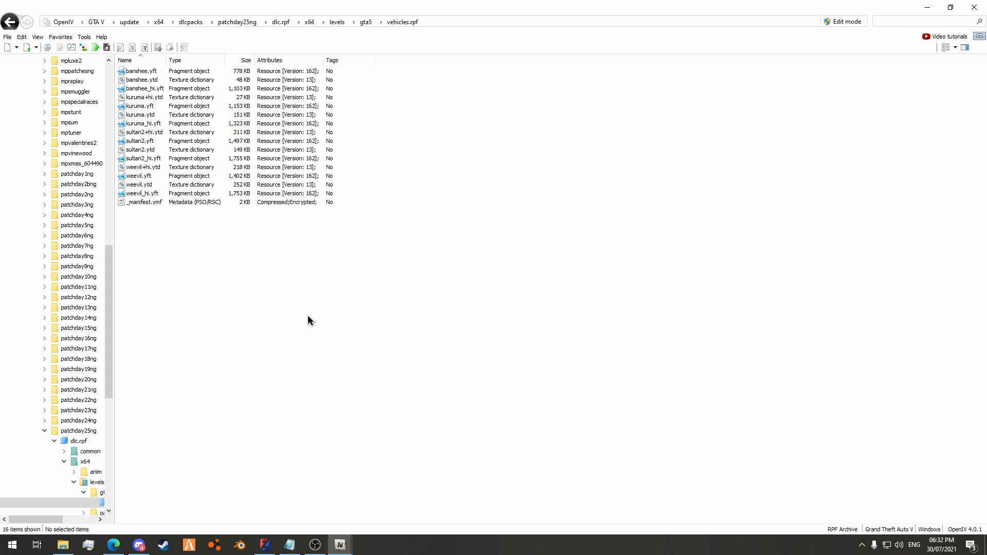
{"action": "left_click_drag", "start_coordinate": [641, 347], "coordinate": [247, 250]}
Step: Open vehicles.rpf inside the mods folder at update/x64/dlcpacks/patchday25ng/dlc.rpf/x64/levels/gta5
{"action": "left_click", "coordinate": [98, 23]}
{"action": "double_click", "coordinate": [157, 88]}
{"action": "double_click", "coordinate": [155, 72]}
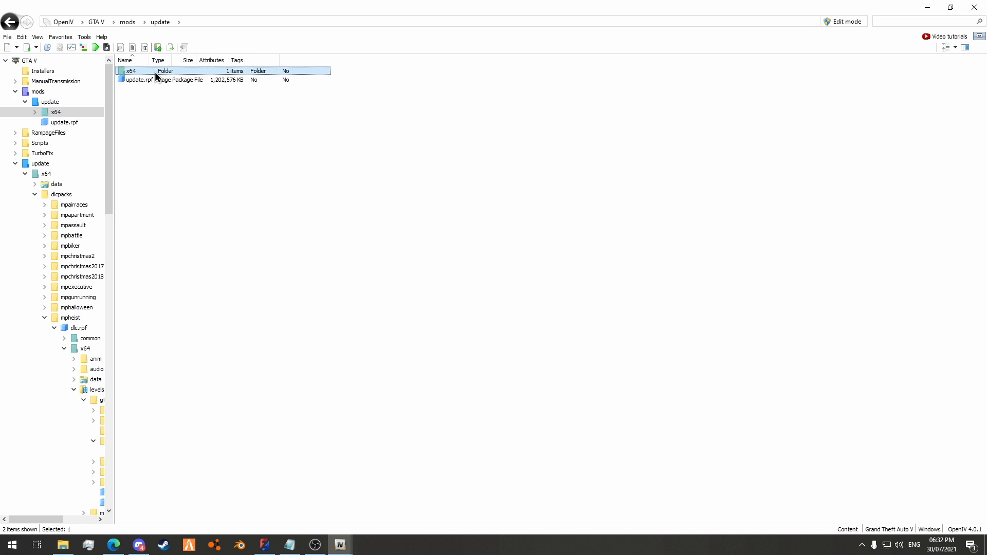
{"action": "double_click", "coordinate": [156, 72]}
{"action": "double_click", "coordinate": [155, 72]}
{"action": "double_click", "coordinate": [166, 89]}
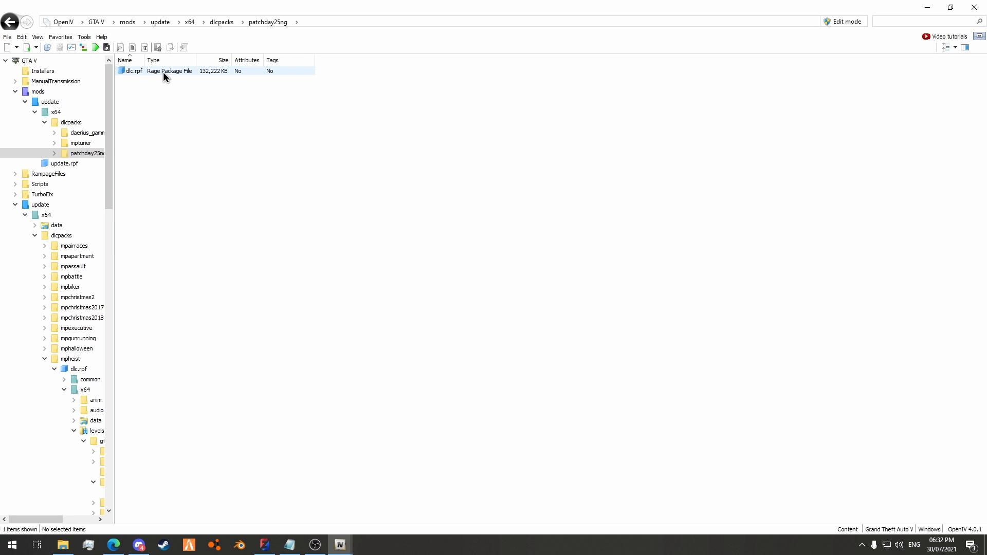
{"action": "double_click", "coordinate": [162, 72]}
{"action": "double_click", "coordinate": [157, 79]}
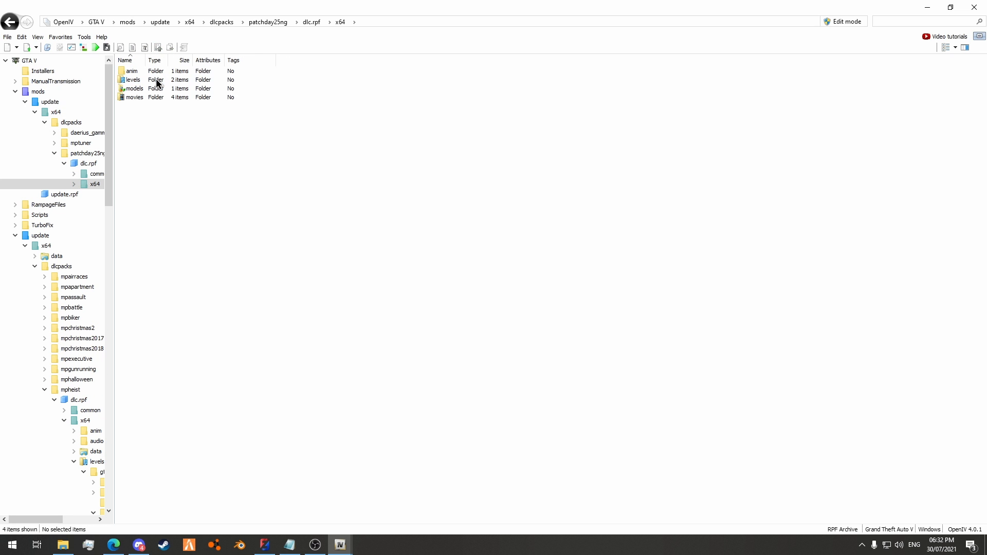
{"action": "left_click", "coordinate": [156, 81]}
{"action": "double_click", "coordinate": [155, 81]}
{"action": "double_click", "coordinate": [154, 73]}
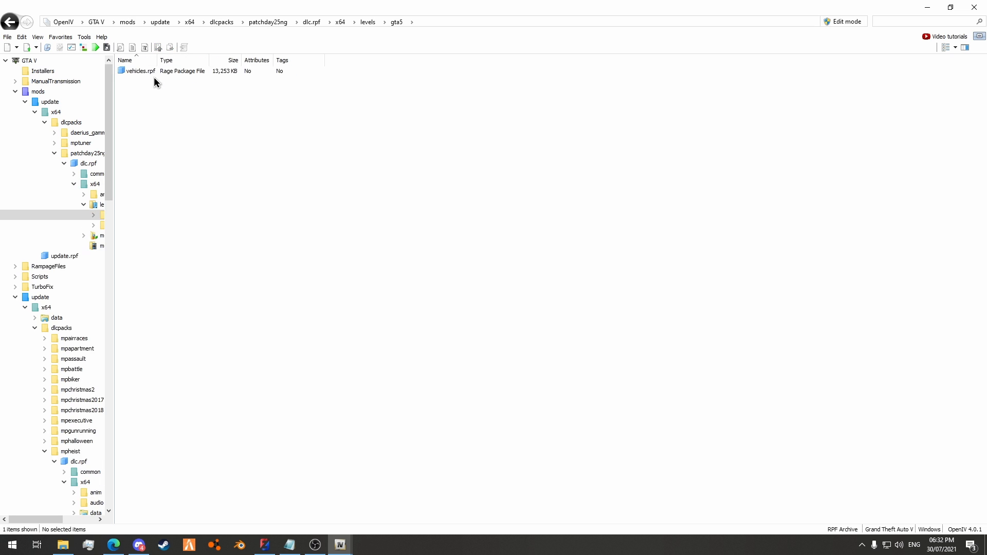
{"action": "double_click", "coordinate": [153, 73]}
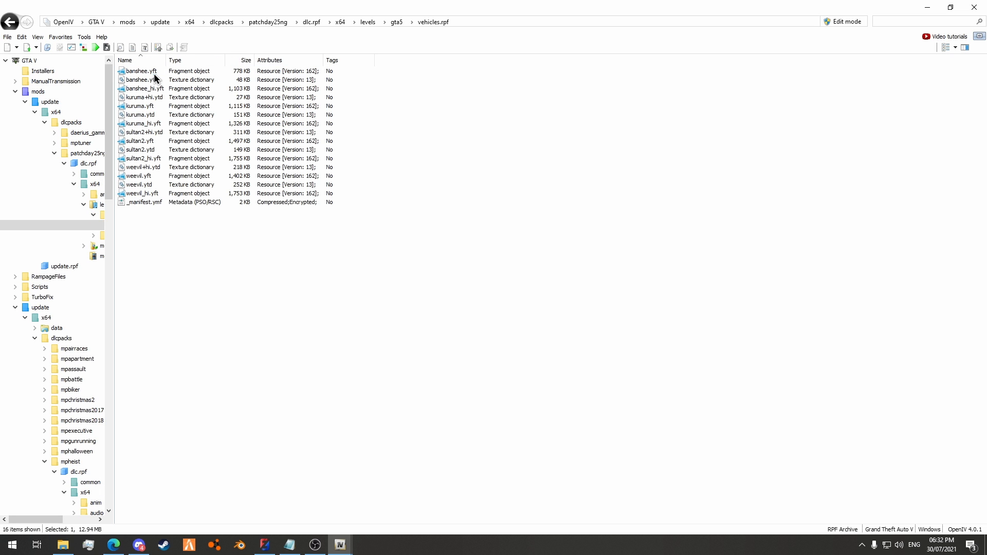
Step: Turn on edit mode for the archive and replace its kuruma.yft and kuruma_hi.yft with the versions from the Exported folder
{"action": "left_click", "coordinate": [60, 548]}
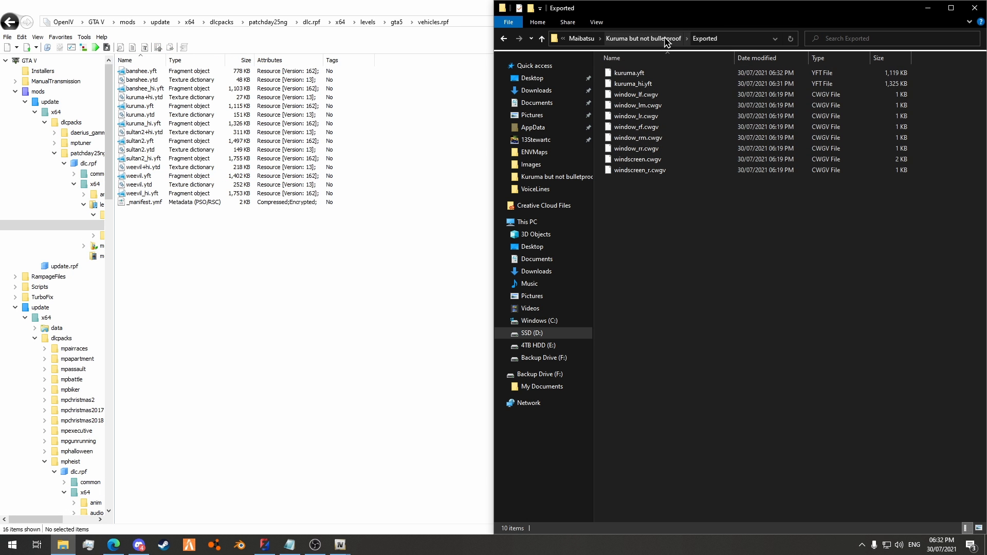
{"action": "left_click", "coordinate": [638, 74]}
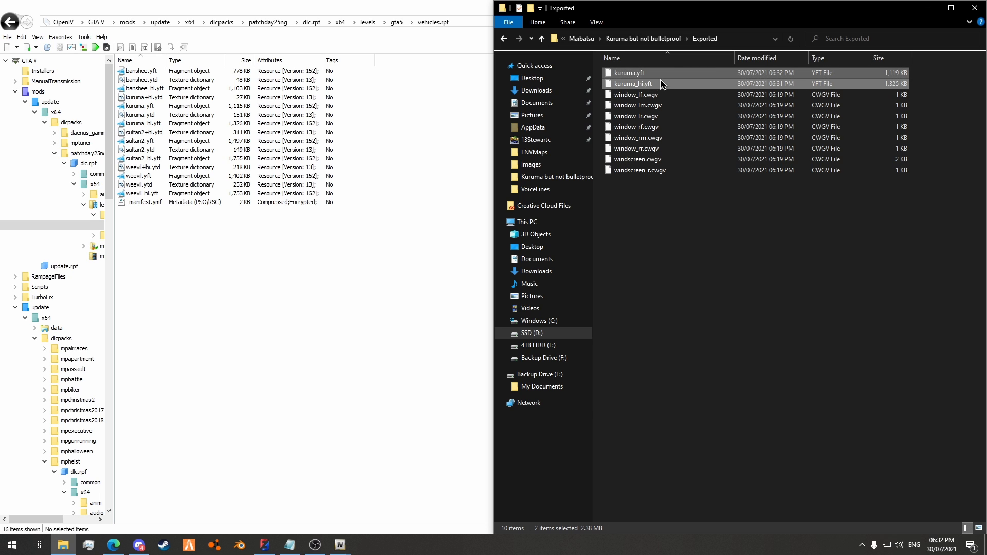
{"action": "left_click_drag", "start_coordinate": [662, 84], "coordinate": [688, 83]}
{"action": "left_click", "coordinate": [409, 6]}
{"action": "left_click", "coordinate": [841, 23]}
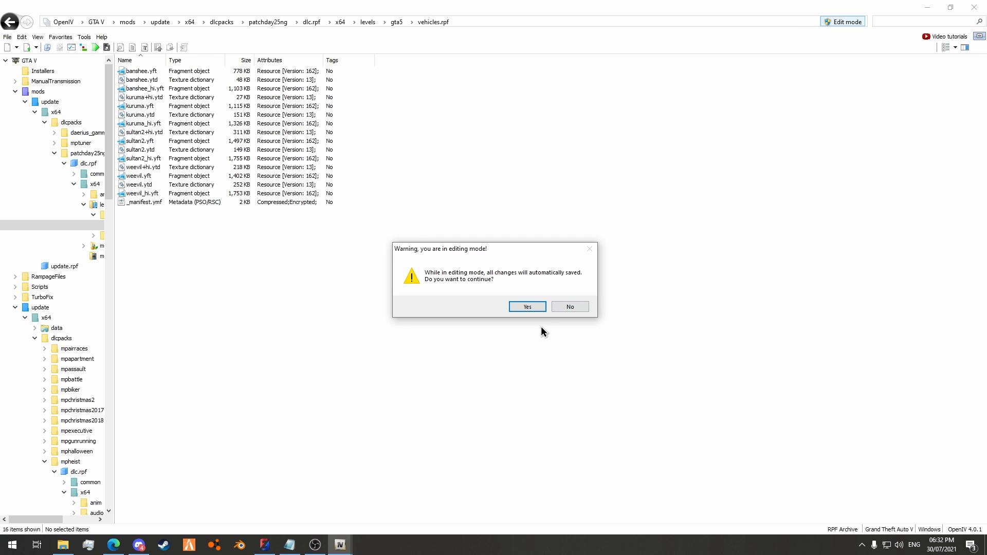
{"action": "left_click", "coordinate": [525, 308]}
{"action": "left_click", "coordinate": [62, 545]}
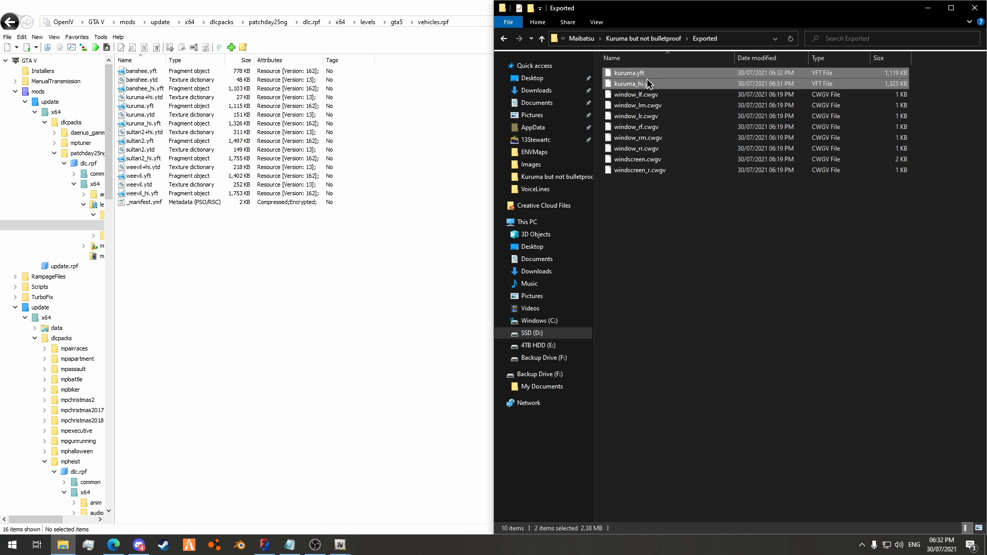
{"action": "left_click_drag", "start_coordinate": [646, 82], "coordinate": [308, 95]}
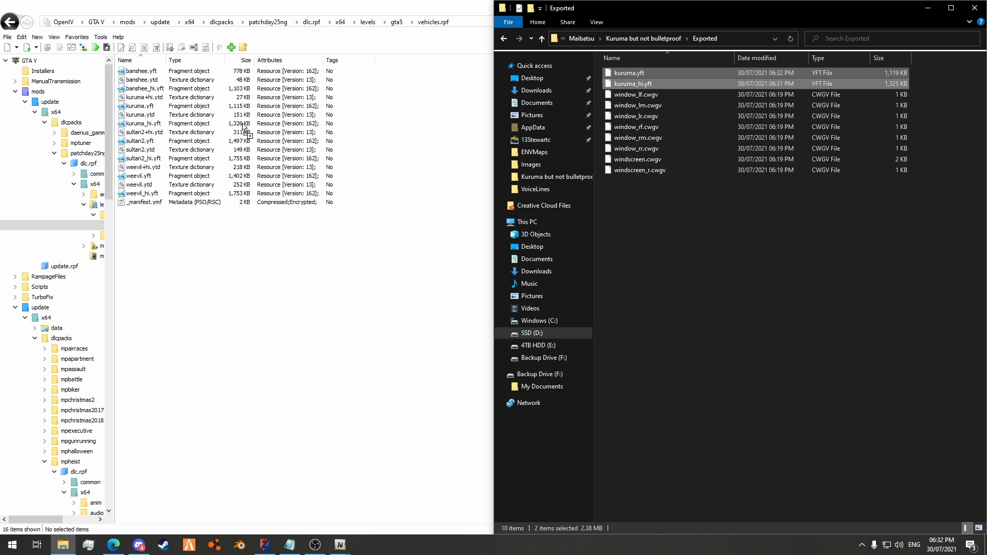
{"action": "left_click_drag", "start_coordinate": [243, 127], "coordinate": [243, 129]}
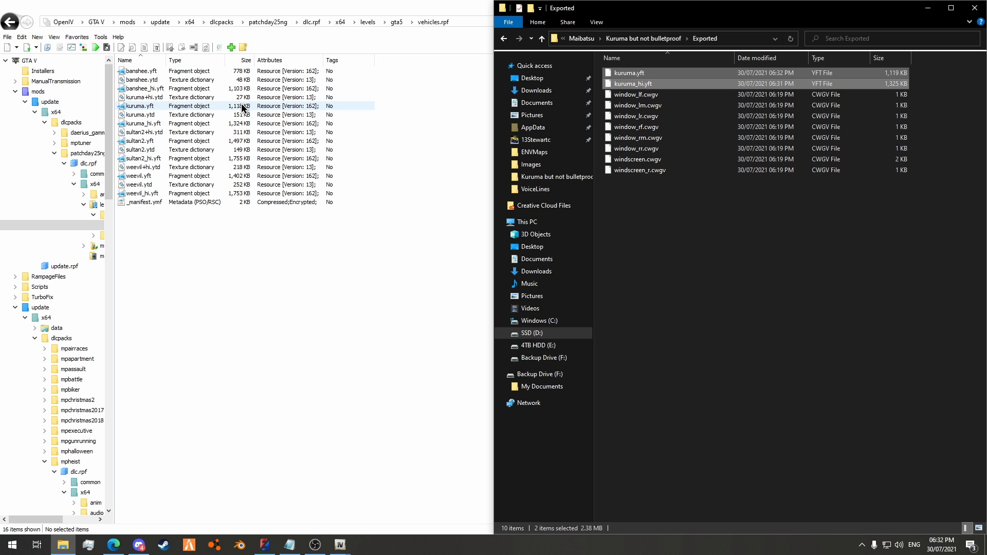
Step: View kuruma_hi.yft in the model viewer and examine the car's body from the front, rear and sides
{"action": "left_click", "coordinate": [220, 125]}
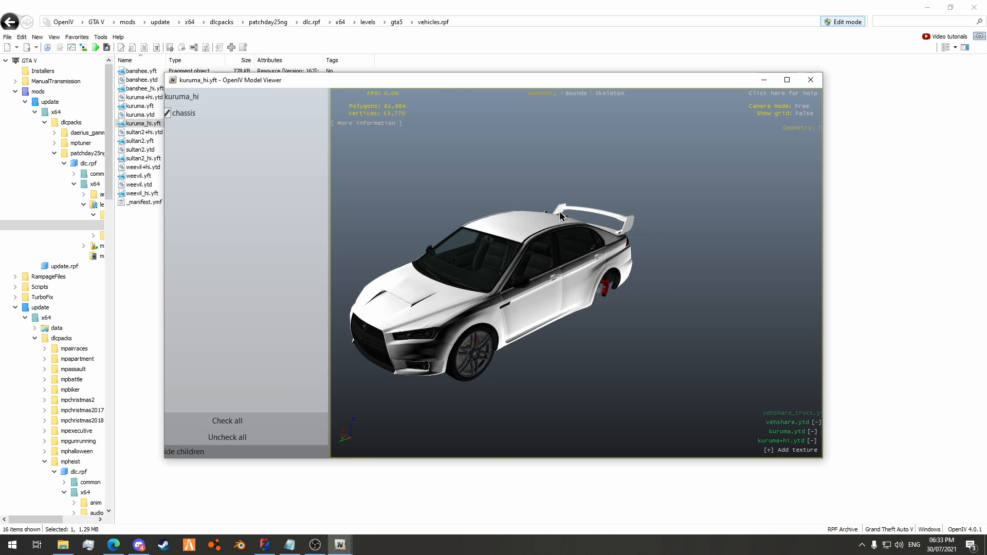
{"action": "scroll", "coordinate": [555, 220], "scroll_direction": "up", "scroll_amount": 3}
{"action": "left_click_drag", "start_coordinate": [555, 221], "coordinate": [478, 112]}
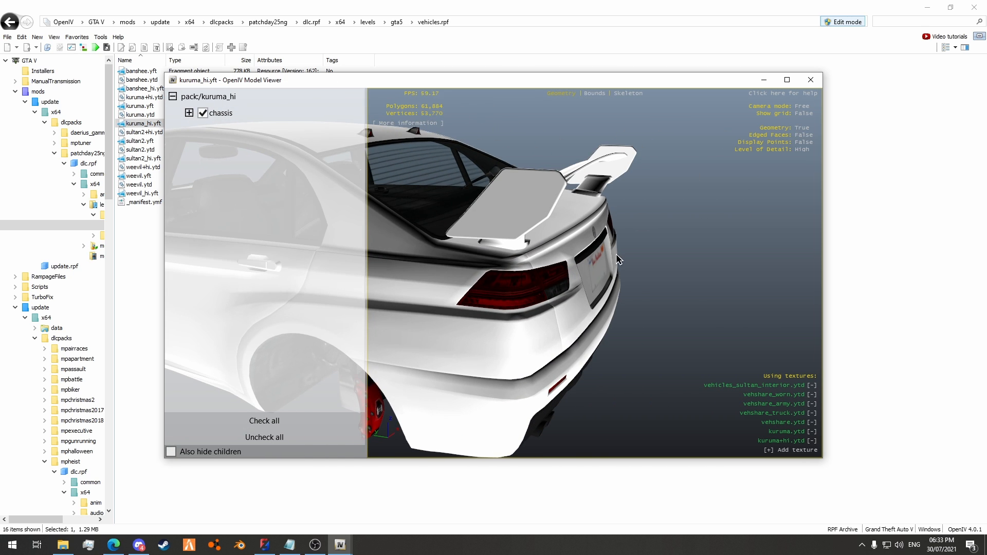
{"action": "left_click_drag", "start_coordinate": [619, 258], "coordinate": [601, 230]}
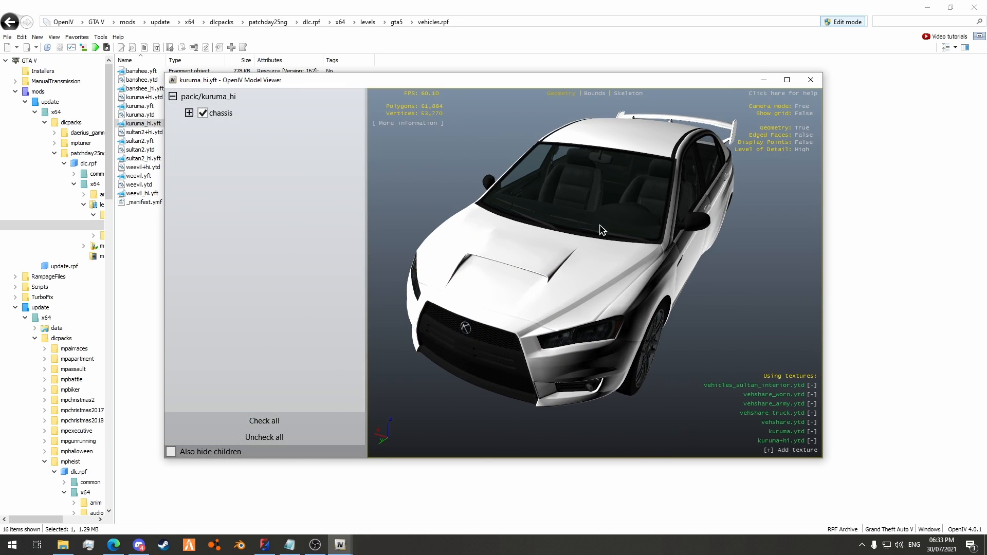
{"action": "left_click", "coordinate": [799, 137]}
{"action": "left_click", "coordinate": [799, 136]}
{"action": "scroll", "coordinate": [677, 311], "scroll_direction": "up", "scroll_amount": 5}
{"action": "left_click_drag", "start_coordinate": [678, 312], "coordinate": [566, 293]}
{"action": "scroll", "coordinate": [431, 287], "scroll_direction": "down", "scroll_amount": 5}
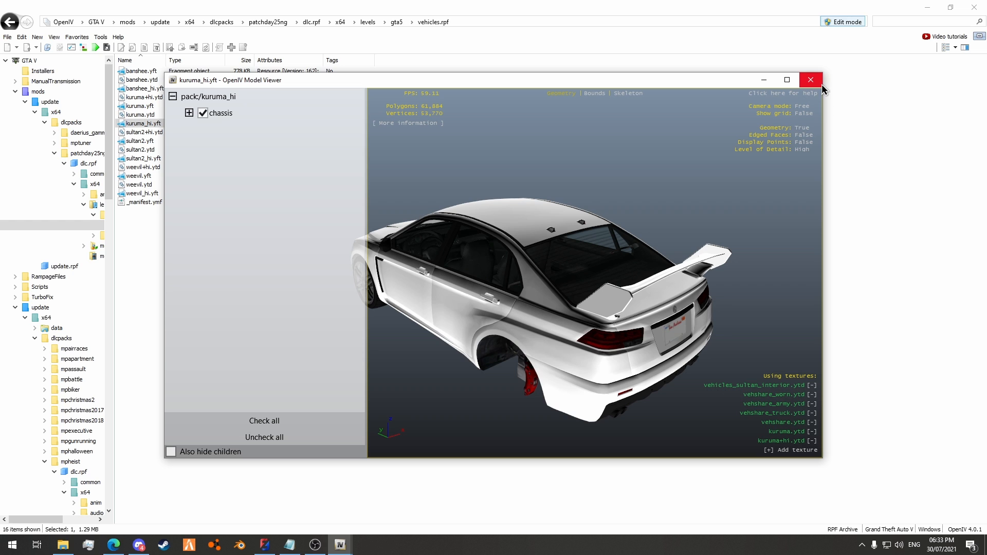
Step: Hide all parts including children, inspect the chassis collision bounds on their own, and hide them again
{"action": "left_click", "coordinate": [189, 113]}
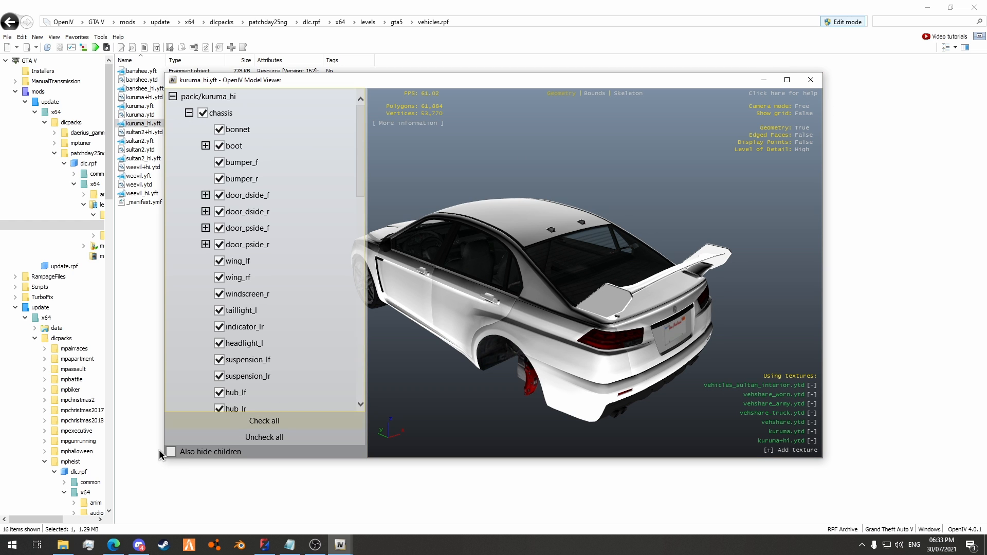
{"action": "left_click", "coordinate": [261, 438]}
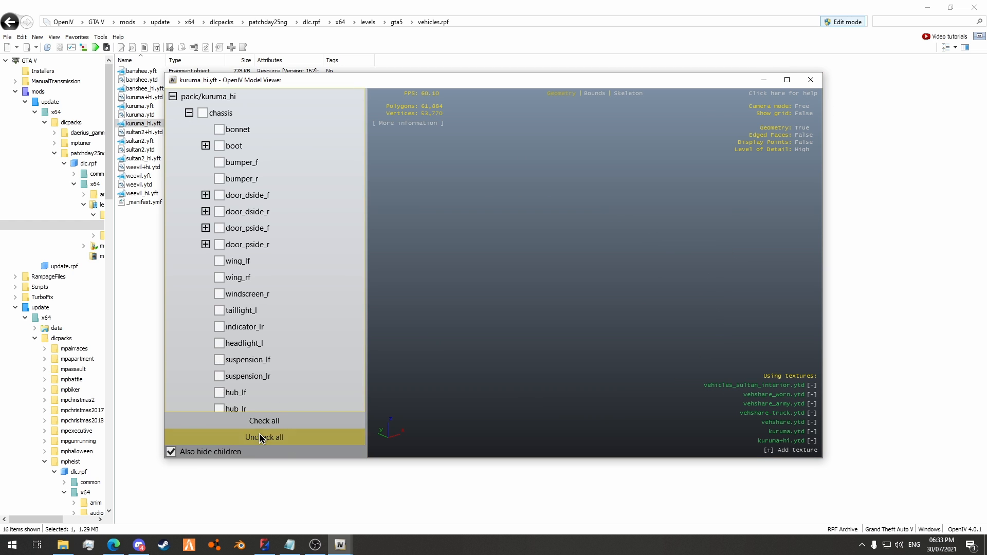
{"action": "left_click", "coordinate": [203, 113]}
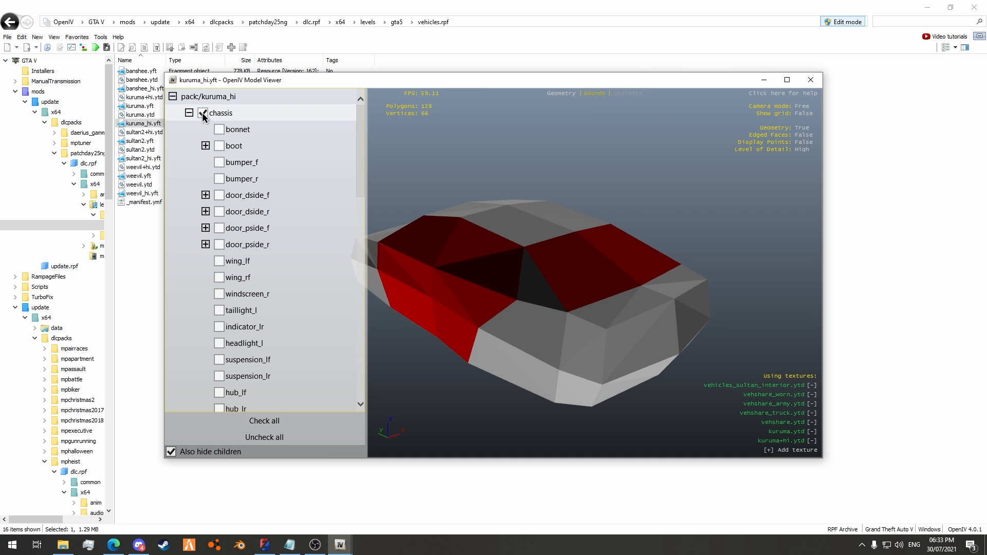
{"action": "scroll", "coordinate": [608, 260], "scroll_direction": "up", "scroll_amount": 5}
{"action": "left_click_drag", "start_coordinate": [682, 261], "coordinate": [419, 270]}
{"action": "left_click", "coordinate": [204, 114]}
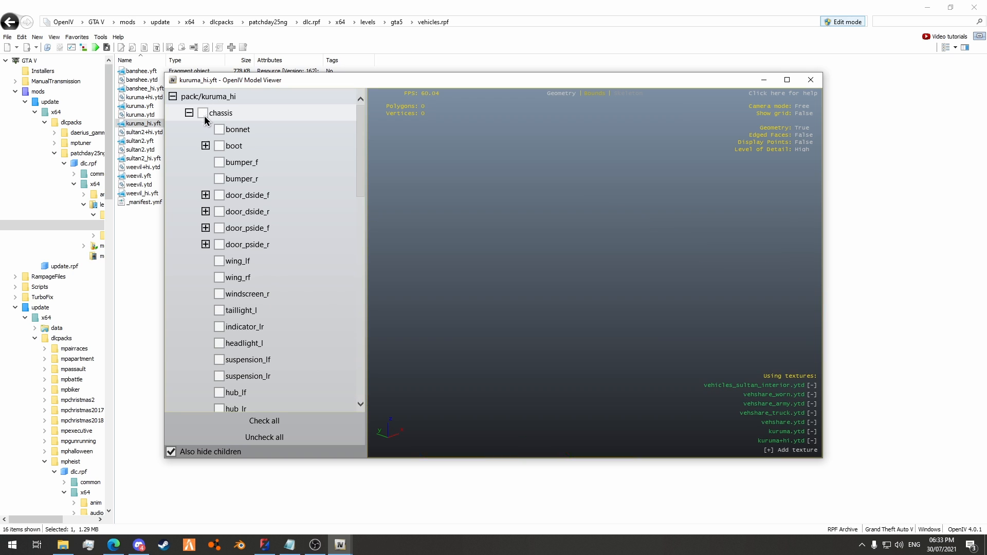
Step: Examine the collision bounds of window_lf under door_dside_f, then hide that part again
{"action": "left_click", "coordinate": [206, 194]}
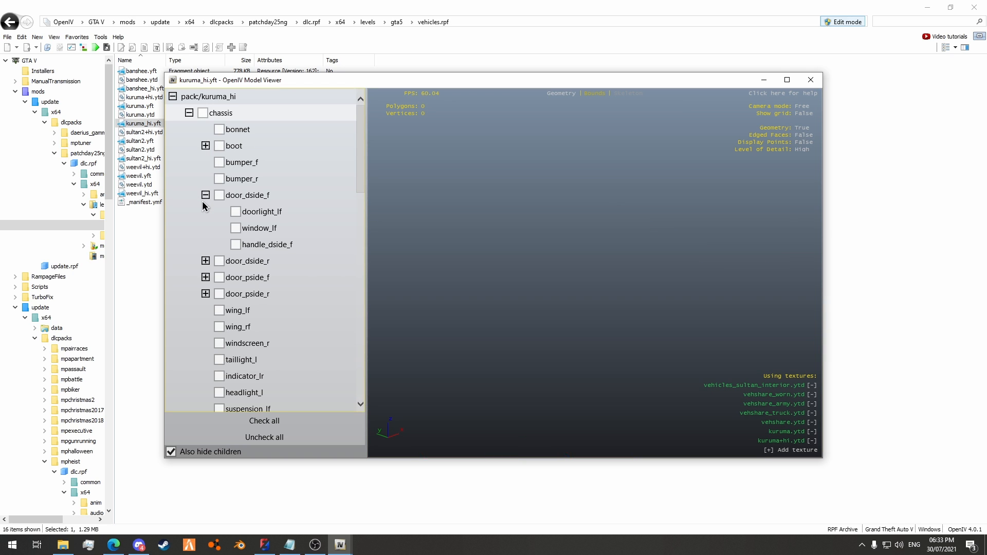
{"action": "left_click", "coordinate": [235, 227]}
{"action": "mouse_move", "coordinate": [580, 271]}
{"action": "left_mouse_down"}
{"action": "mouse_move", "coordinate": [771, 280]}
{"action": "mouse_move", "coordinate": [538, 260]}
{"action": "mouse_move", "coordinate": [580, 252]}
{"action": "left_mouse_up"}
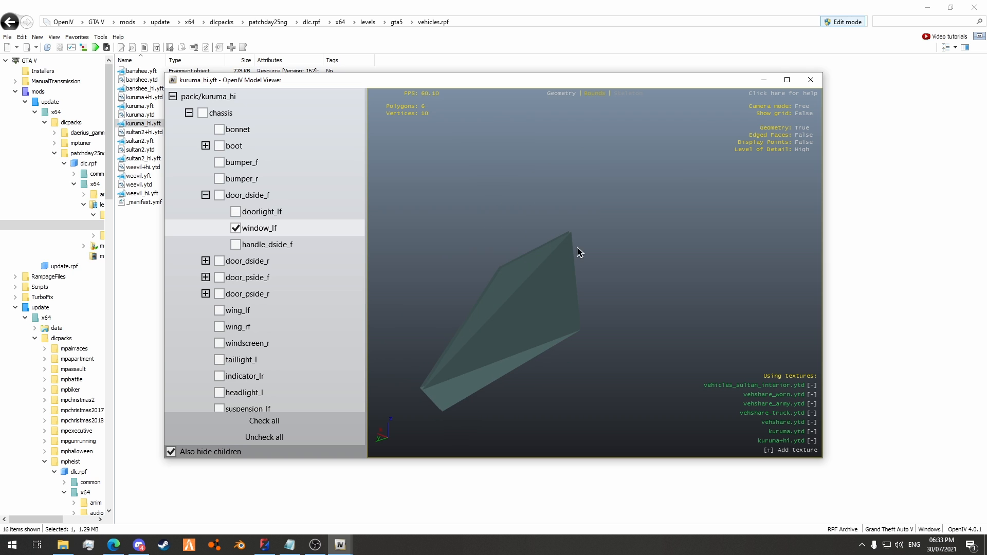
{"action": "left_click", "coordinate": [235, 228]}
{"action": "left_click", "coordinate": [205, 195]}
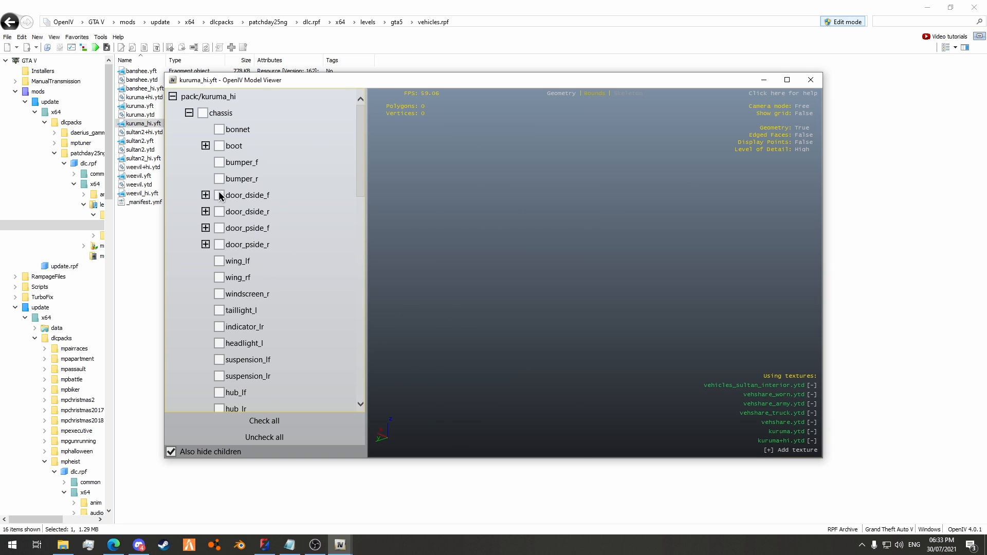
Step: Inspect the collision bounds of door_dside_f on its own and close the model viewer
{"action": "left_click", "coordinate": [206, 195]}
{"action": "left_click", "coordinate": [222, 195]}
{"action": "left_click_drag", "start_coordinate": [560, 248], "coordinate": [525, 280]}
{"action": "scroll", "coordinate": [524, 280], "scroll_direction": "down", "scroll_amount": 3}
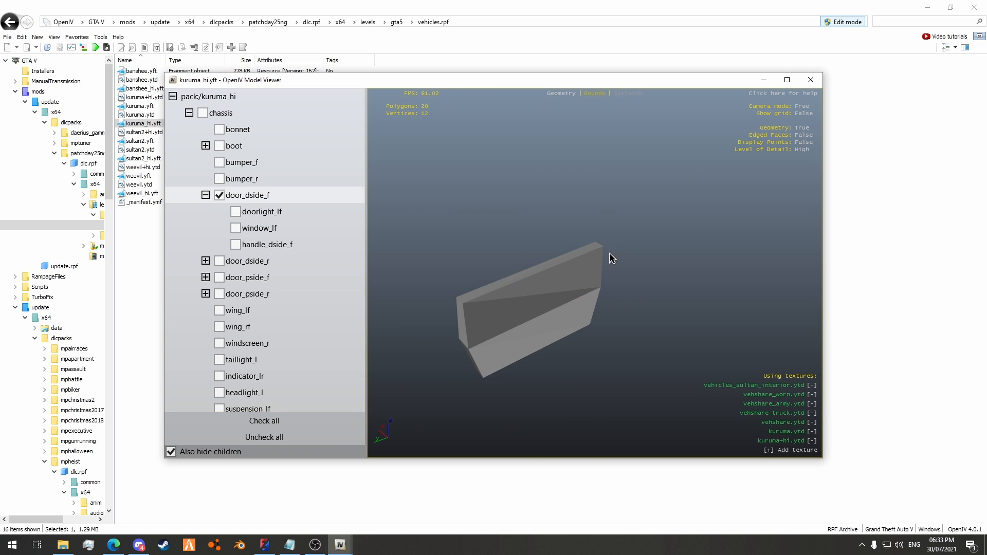
{"action": "scroll", "coordinate": [611, 259], "scroll_direction": "up", "scroll_amount": 3}
{"action": "left_click", "coordinate": [811, 81]}
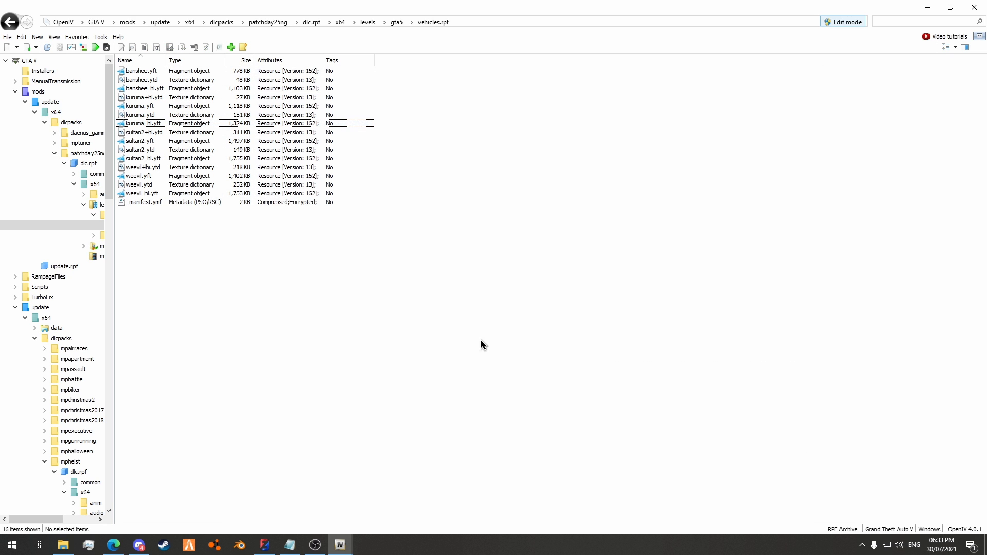
Step: Launch Grand Theft Auto V from Steam and bring up the Rampage mod menu outside on the street
{"action": "right_click", "coordinate": [163, 545]}
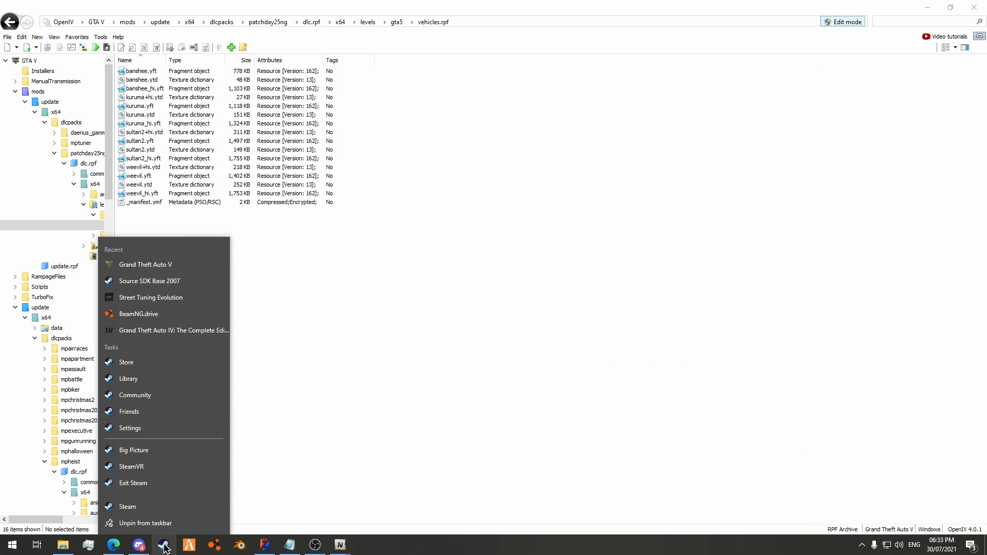
{"action": "left_click", "coordinate": [147, 264]}
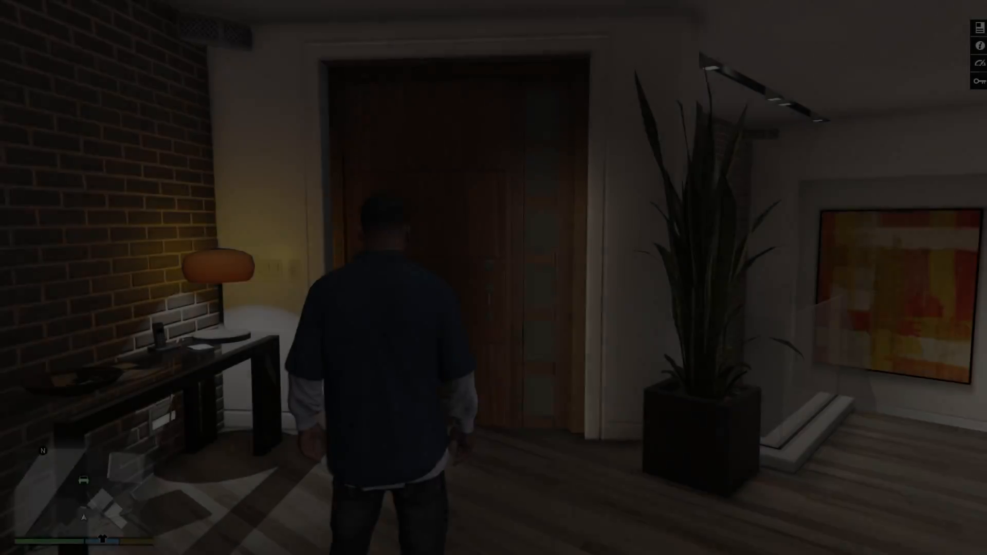
{"action": "key", "text": "w"}
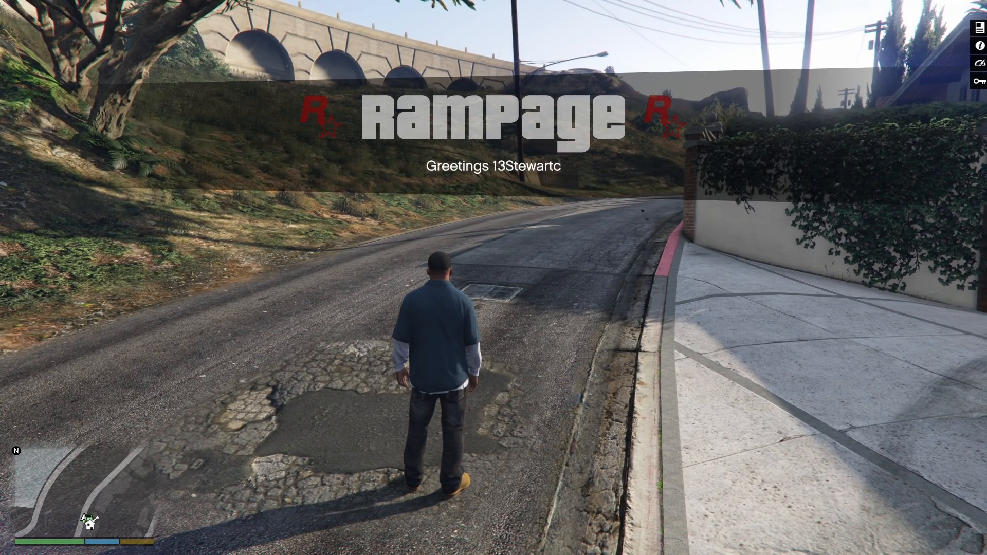
{"action": "key", "text": "F5"}
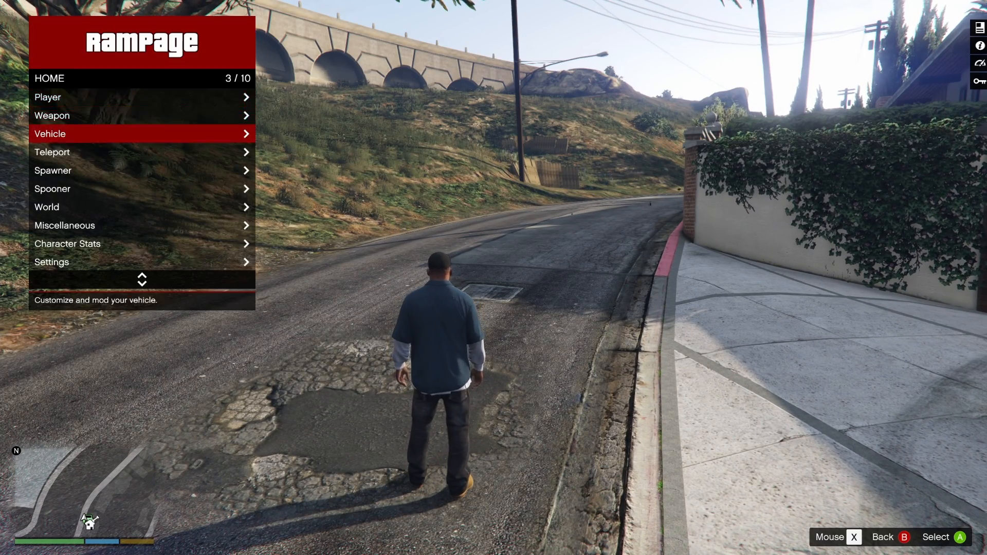
{"action": "key", "text": "Return"}
{"action": "key", "text": "Down"}
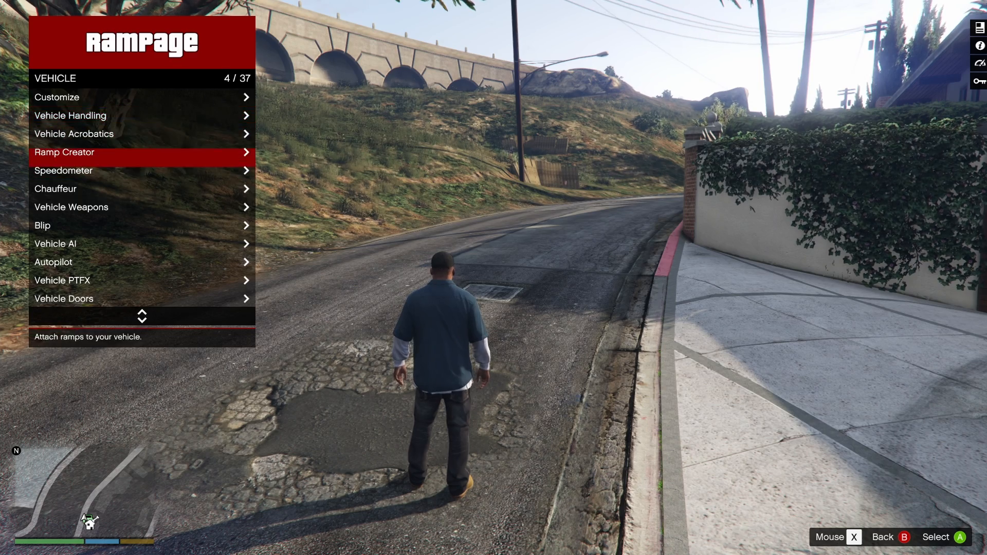
{"action": "key", "text": "BackSpace"}
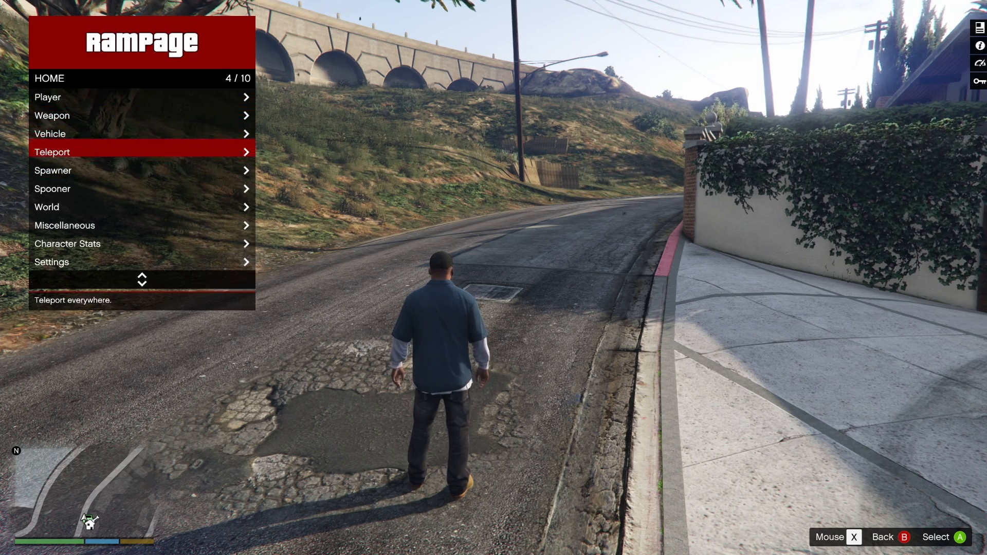
Step: Open the Sports category of the Rampage vehicle spawner
{"action": "key", "text": "Down"}
{"action": "key", "text": "Return"}
{"action": "key", "text": "Return"}
{"action": "key", "text": "Down"}
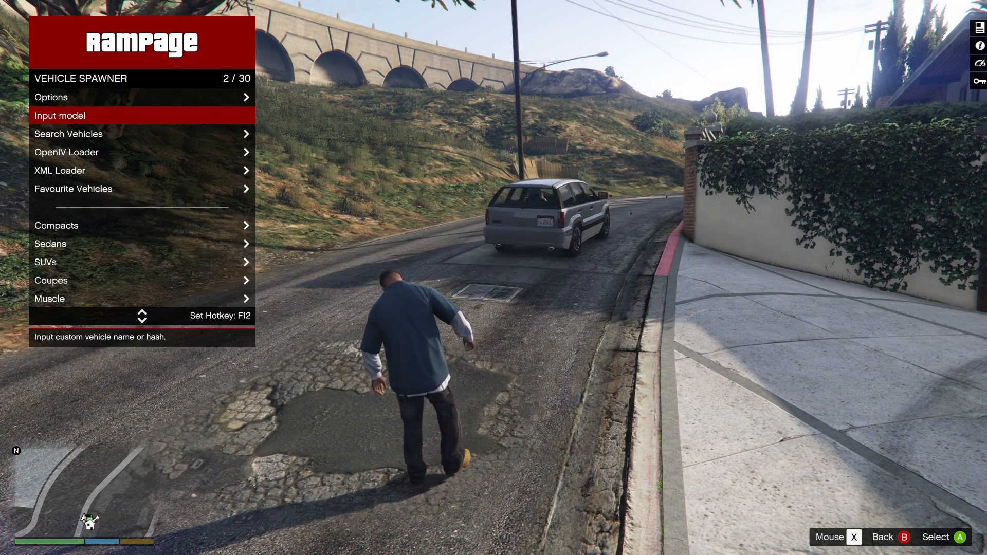
{"action": "key", "text": "Up"}
{"action": "key", "text": "Down"}
{"action": "key", "text": "Down"}
{"action": "key", "text": "Down"}
{"action": "key", "text": "Down"}
{"action": "key", "text": "Down"}
{"action": "key", "text": "Down"}
{"action": "key", "text": "Down"}
{"action": "key", "text": "Down"}
{"action": "key", "text": "Down"}
{"action": "key", "text": "Down"}
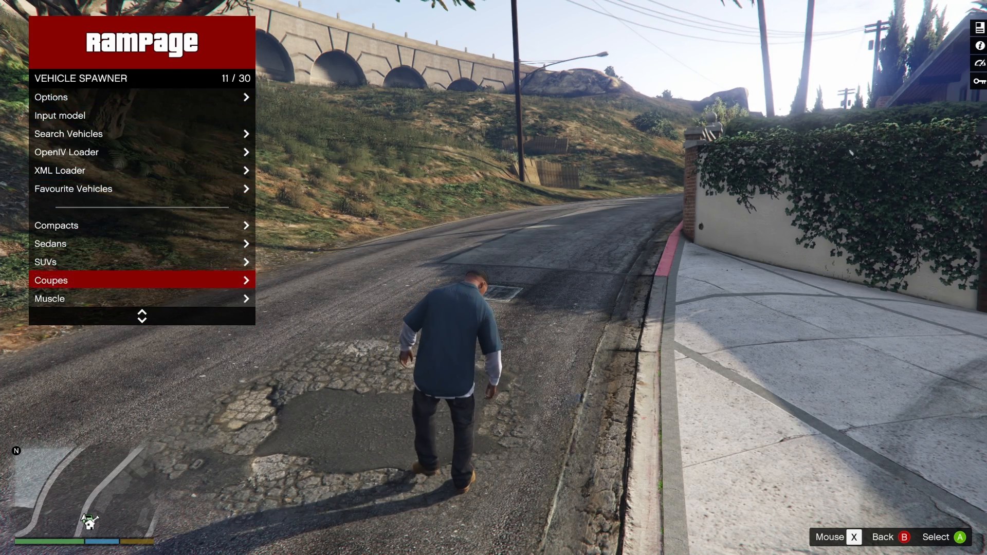
{"action": "key", "text": "Down"}
{"action": "key", "text": "Down"}
{"action": "key", "text": "Down"}
{"action": "key", "text": "Return"}
Step: Spawn the Kuruma from the Sports vehicle list and close the mod menu
{"action": "key", "text": "Down"}
{"action": "key", "text": "Down"}
{"action": "key", "text": "Down"}
{"action": "key", "text": "Down"}
{"action": "key", "text": "Down"}
{"action": "key", "text": "Down"}
{"action": "key", "text": "Down"}
{"action": "key", "text": "Down"}
{"action": "key", "text": "Down"}
{"action": "key", "text": "Down"}
{"action": "key", "text": "Down"}
{"action": "key", "text": "Down"}
{"action": "key", "text": "Down"}
{"action": "key", "text": "Down"}
{"action": "key", "text": "Down"}
{"action": "key", "text": "Down"}
{"action": "key", "text": "Down"}
{"action": "key", "text": "Down"}
{"action": "key", "text": "Down"}
{"action": "key", "text": "Down"}
{"action": "key", "text": "Down"}
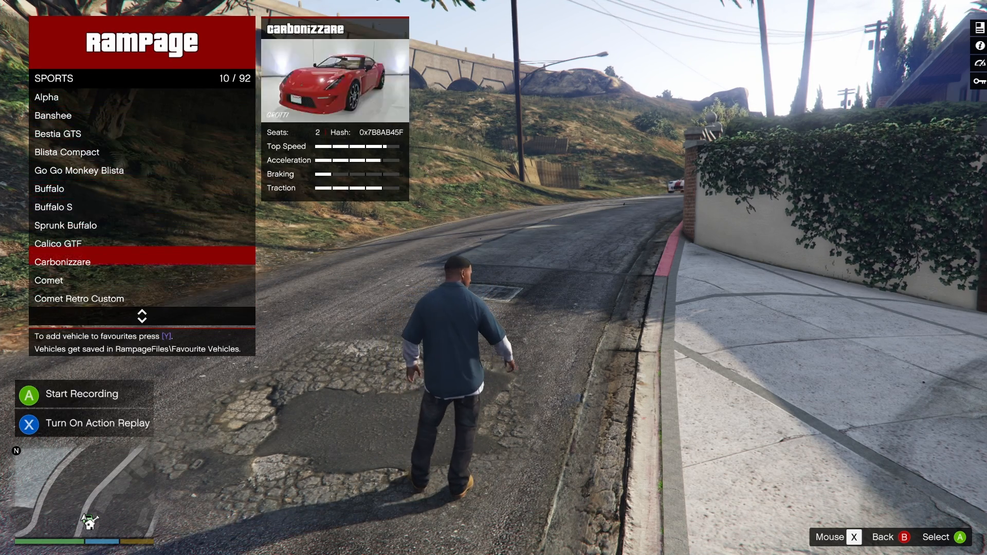
{"action": "key", "text": "Down"}
{"action": "key", "text": "Down"}
{"action": "key", "text": "Down"}
{"action": "key", "text": "Down"}
{"action": "key", "text": "Down"}
{"action": "key", "text": "Down"}
{"action": "key", "text": "Down"}
{"action": "key", "text": "Down"}
{"action": "key", "text": "Down"}
{"action": "key", "text": "Down"}
{"action": "key", "text": "Down"}
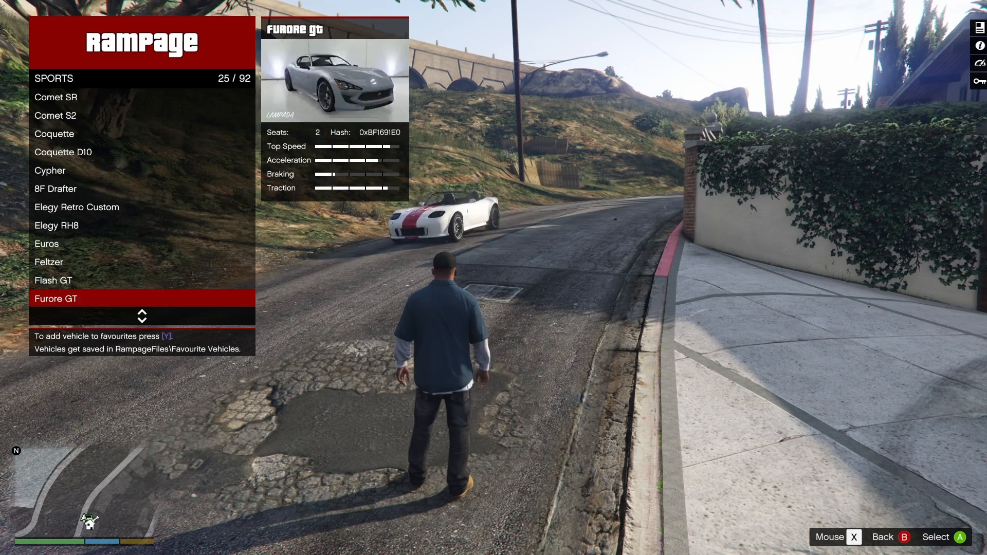
{"action": "key", "text": "Down"}
{"action": "key", "text": "Down"}
{"action": "key", "text": "Down"}
{"action": "key", "text": "Down"}
{"action": "key", "text": "Down"}
{"action": "key", "text": "Down"}
{"action": "key", "text": "Down"}
{"action": "key", "text": "Down"}
{"action": "key", "text": "Down"}
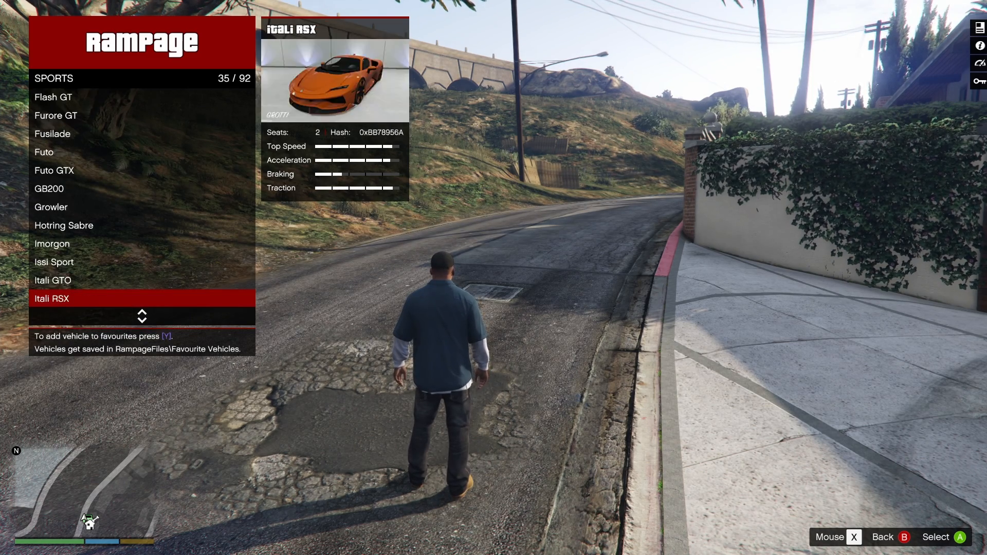
{"action": "key", "text": "Down"}
{"action": "key", "text": "Down"}
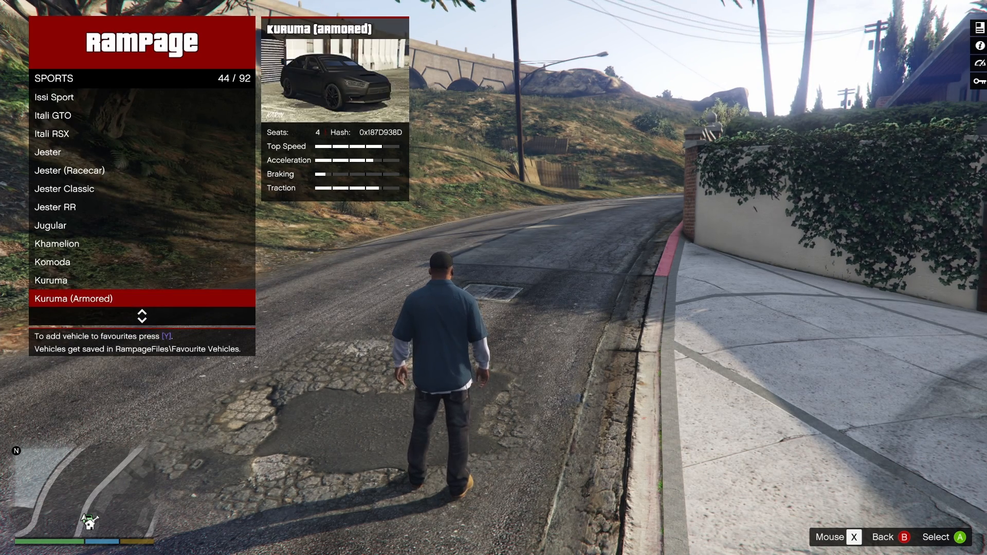
{"action": "key", "text": "Up"}
{"action": "key", "text": "Return"}
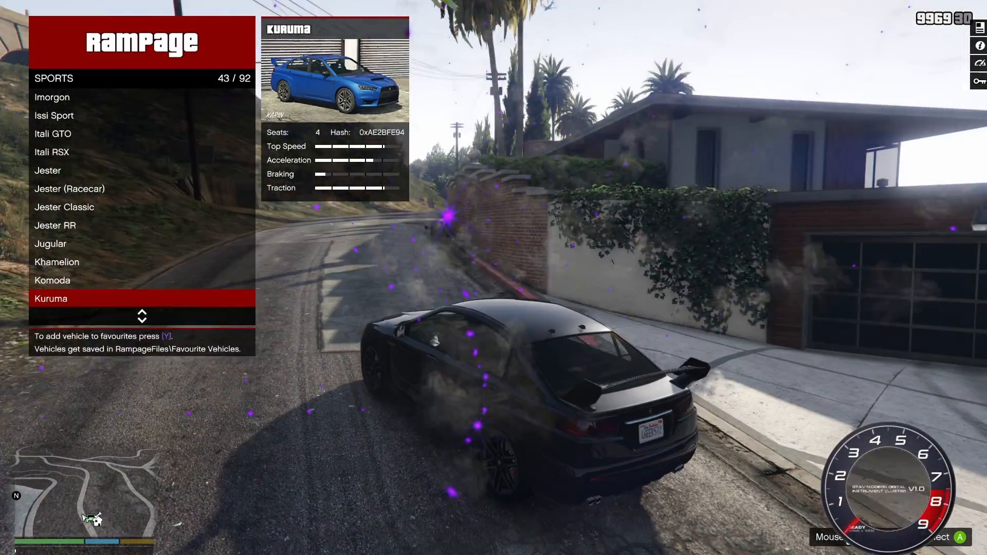
{"action": "key", "text": "BackSpace"}
{"action": "key", "text": "BackSpace"}
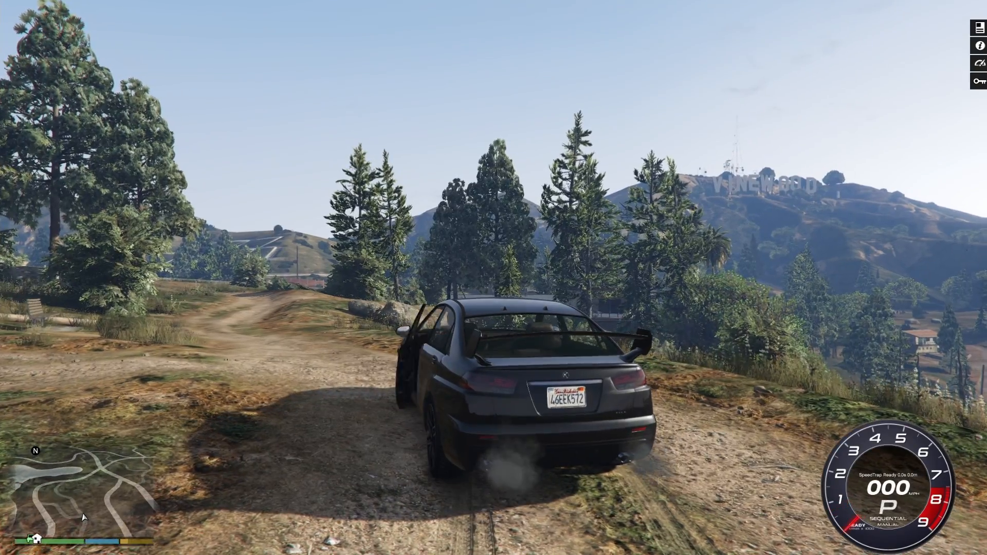
Step: Equip the assault rifle beside the parked Kuruma and shoot out its windshield and side windows
{"action": "key", "text": "Tab"}
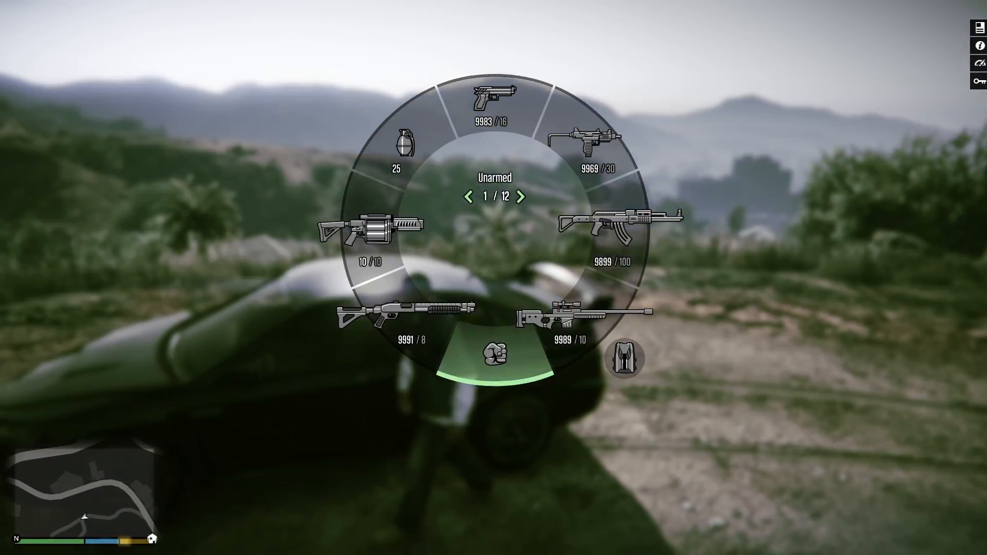
{"action": "key", "text": "s"}
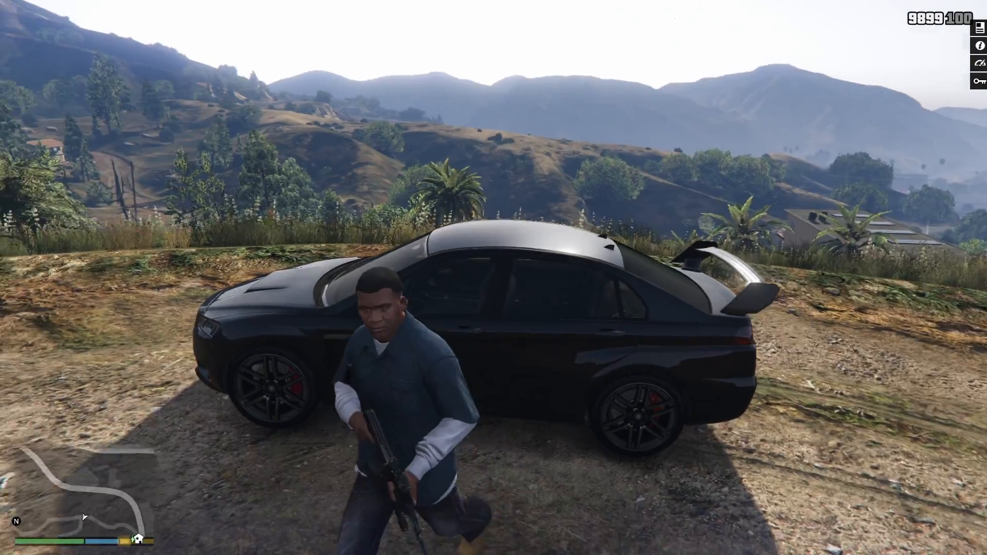
{"action": "right_click_drag", "start_coordinate": [494, 278], "coordinate": [494, 278]}
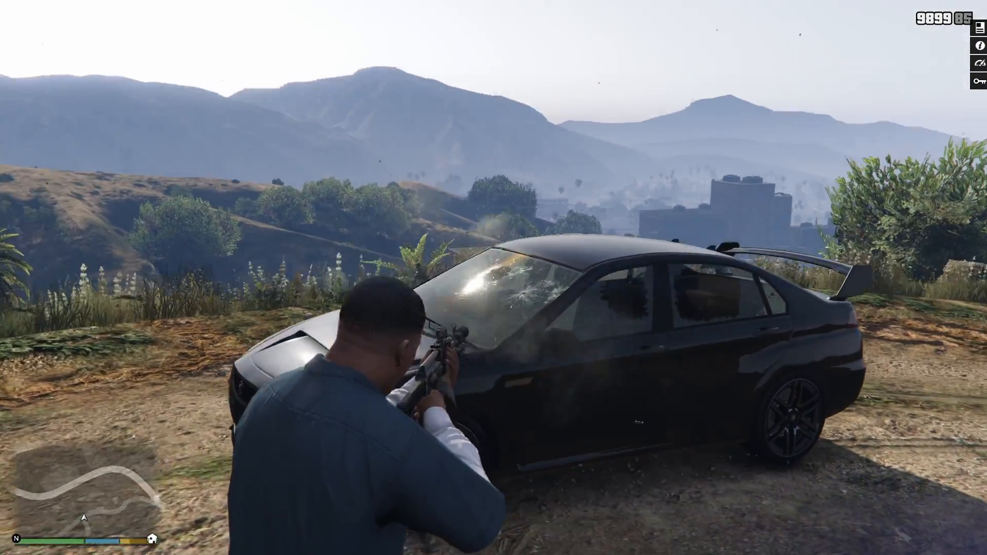
{"action": "key", "text": "a"}
{"action": "left_click_drag", "start_coordinate": [493, 277], "coordinate": [493, 278]}
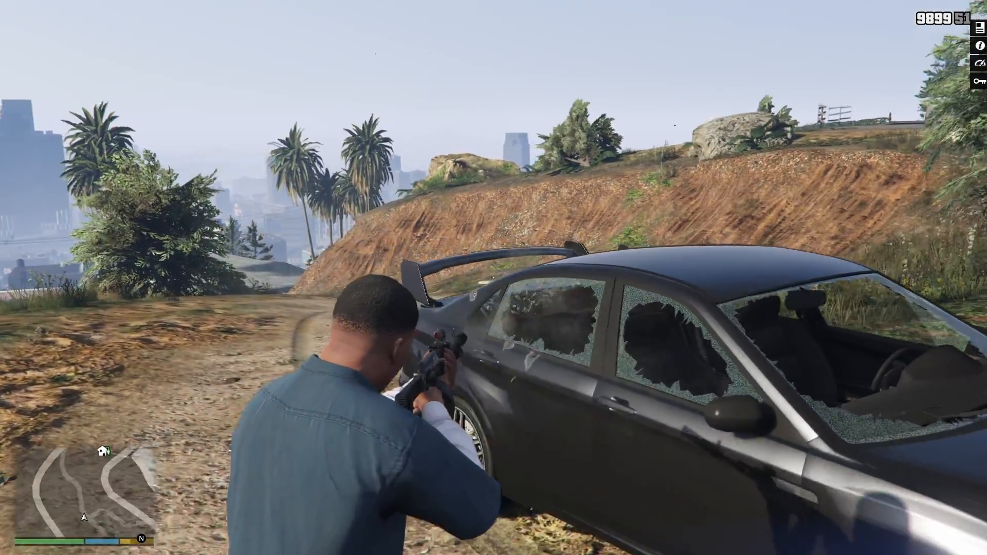
Step: Fire test shots into the Kuruma's doors and rear bodywork, and into its hood from the front
{"action": "left_click", "coordinate": [493, 277]}
{"action": "key", "text": "a"}
{"action": "key", "text": "a"}
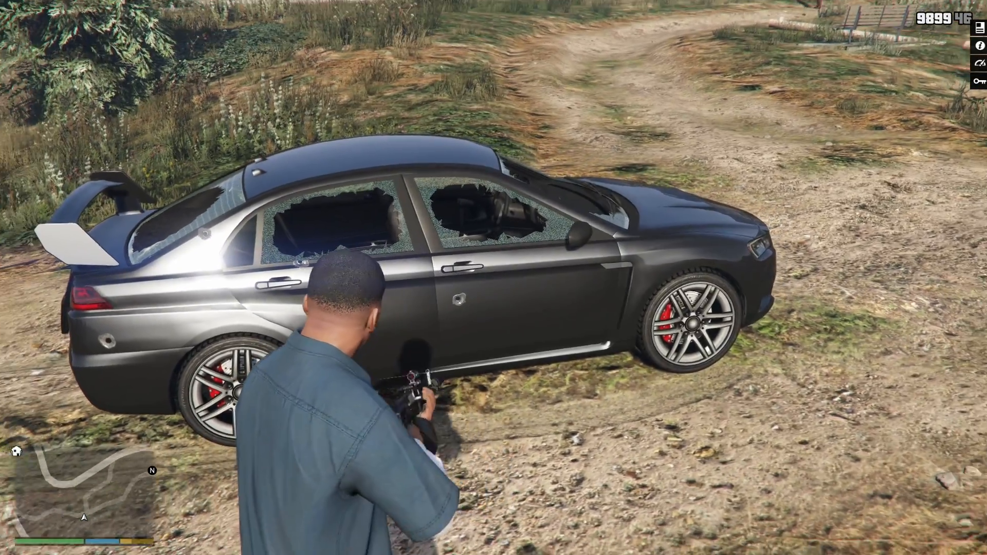
{"action": "key", "text": "Tab"}
{"action": "right_click_drag", "start_coordinate": [493, 278], "coordinate": [494, 278]}
{"action": "scroll", "coordinate": [494, 278], "scroll_direction": "up", "scroll_amount": 3}
{"action": "key", "text": "Tab"}
{"action": "left_click", "coordinate": [494, 278]}
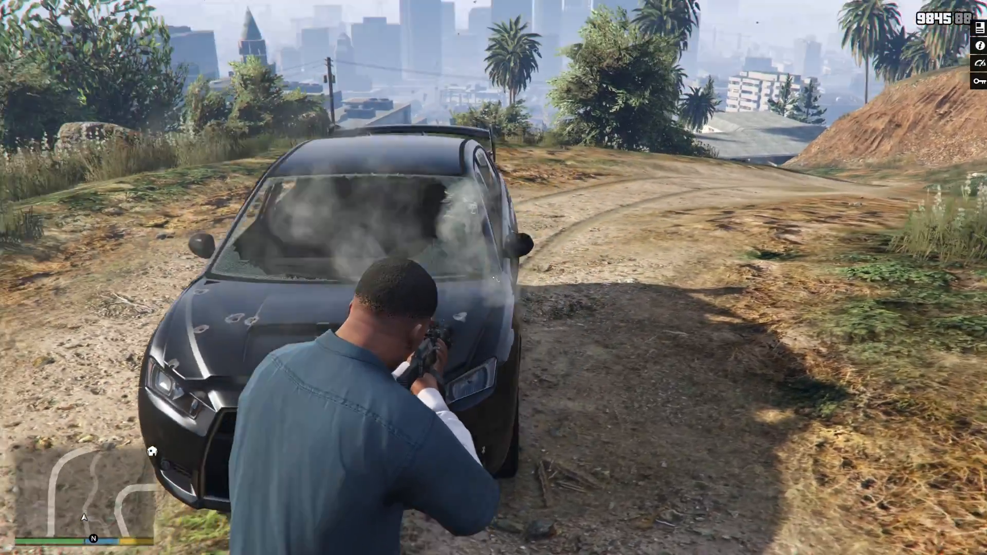
{"action": "right_click_drag", "start_coordinate": [494, 278], "coordinate": [288, 278]}
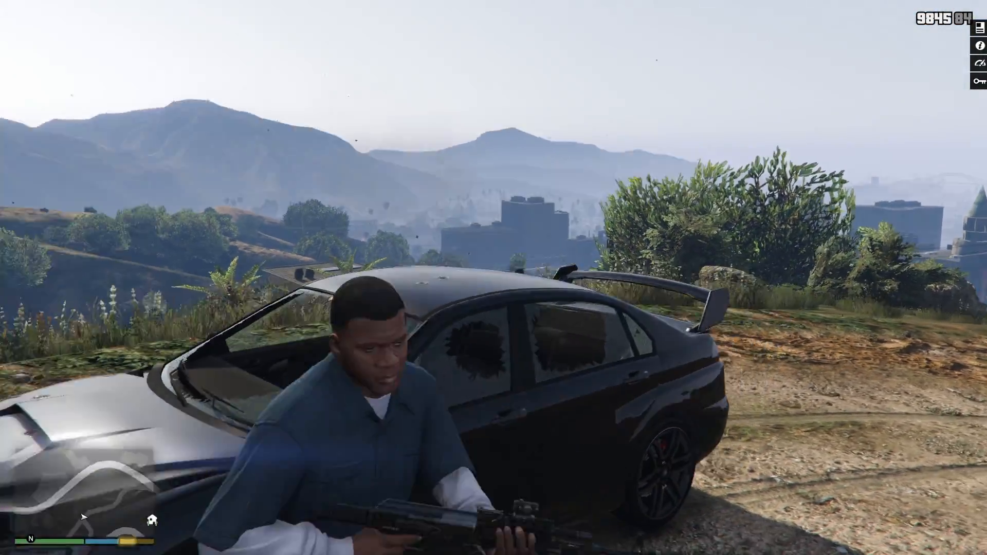
Step: Put the weapon away and examine the Kuruma's shattered windows up close in first-person view
{"action": "key", "text": "Tab"}
{"action": "key", "text": "v"}
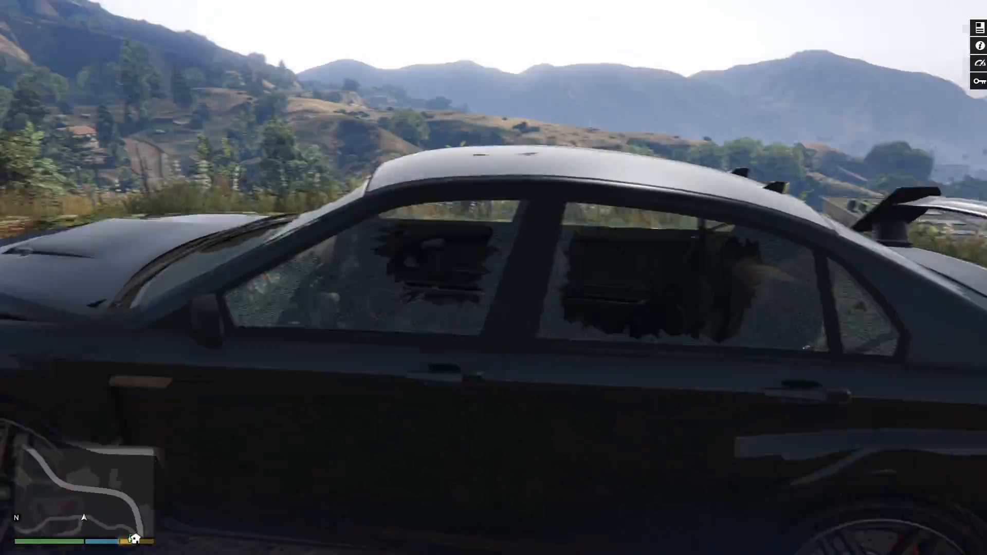
{"action": "key", "text": "s"}
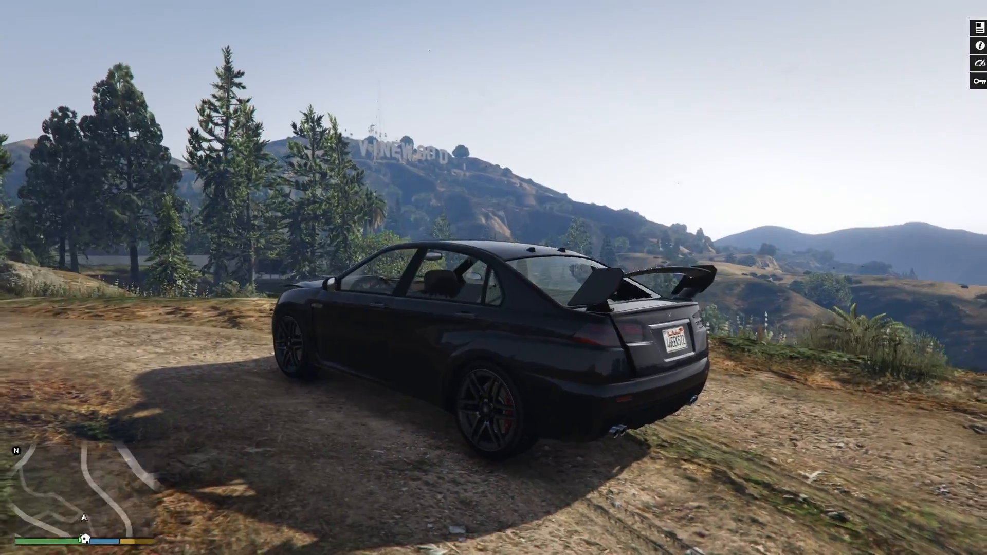
{"action": "key", "text": "v"}
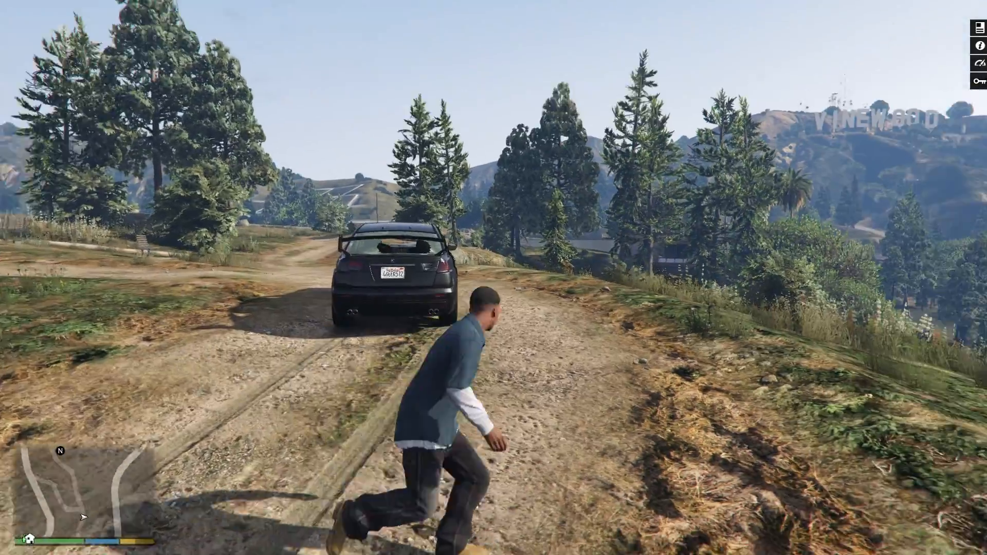
Step: Get back into the Kuruma, repair it with the Rampage vehicle options and close the mod menu
{"action": "key", "text": "f"}
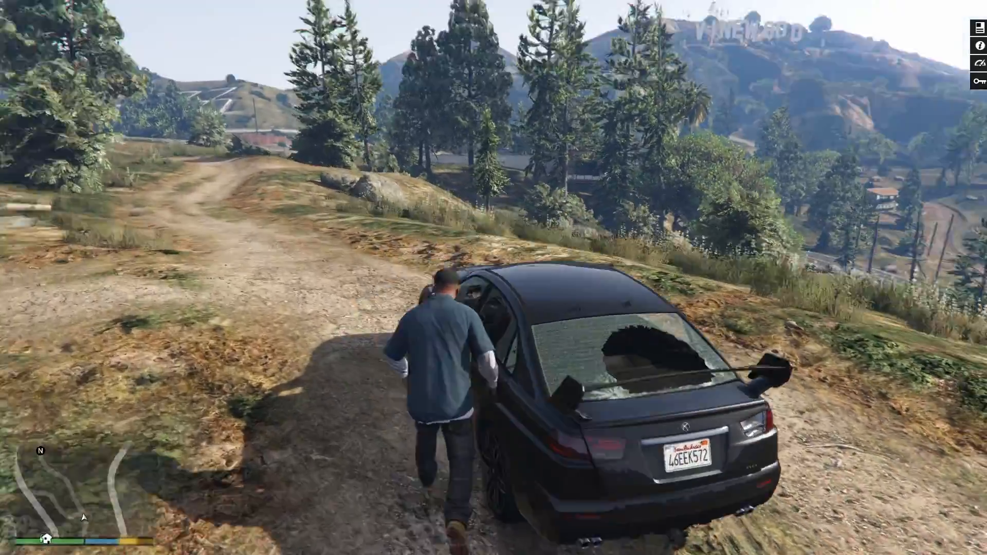
{"action": "key", "text": "F5"}
{"action": "key", "text": "Down"}
{"action": "key", "text": "Down"}
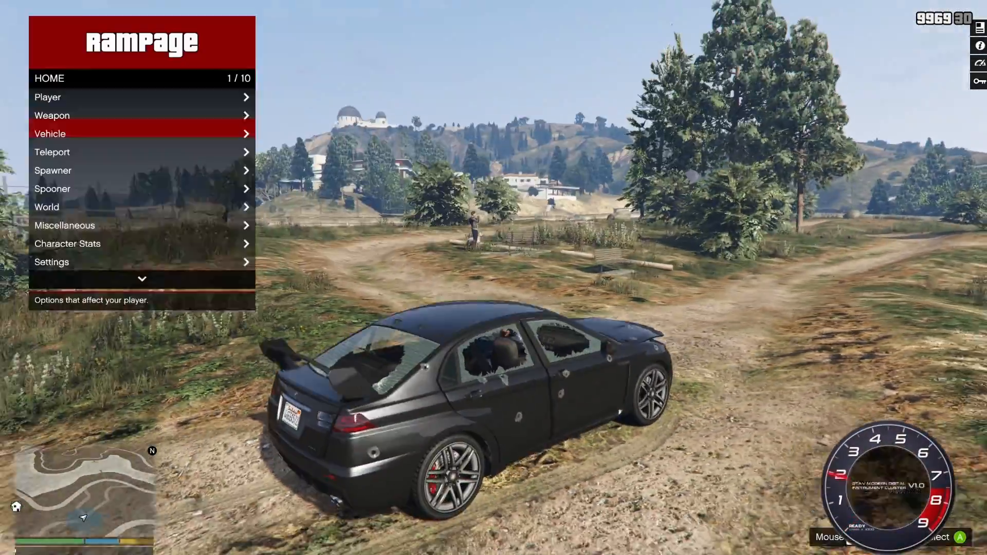
{"action": "key", "text": "Return"}
{"action": "key", "text": "Down"}
{"action": "key", "text": "Down"}
{"action": "key", "text": "Down"}
{"action": "key", "text": "Down"}
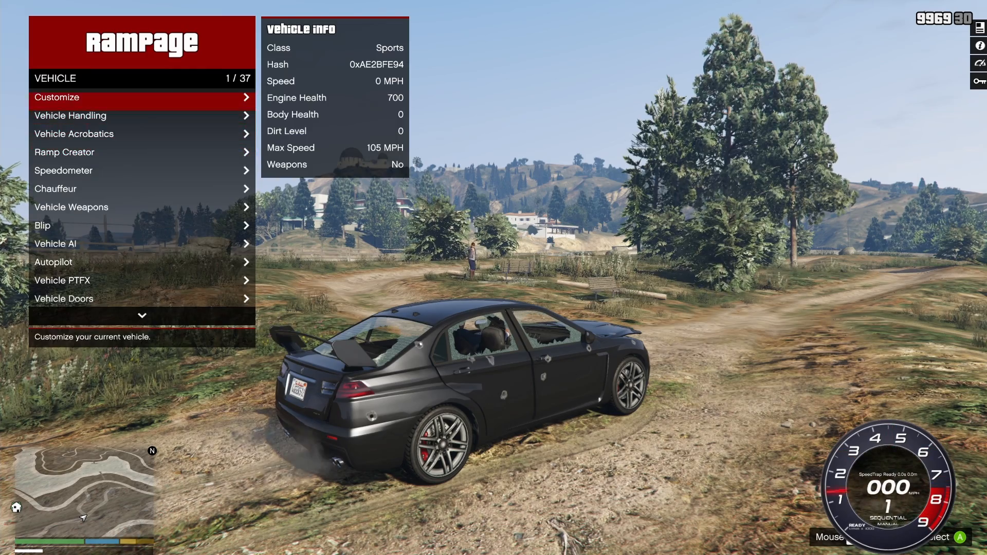
{"action": "key", "text": "Return"}
{"action": "key", "text": "BackSpace"}
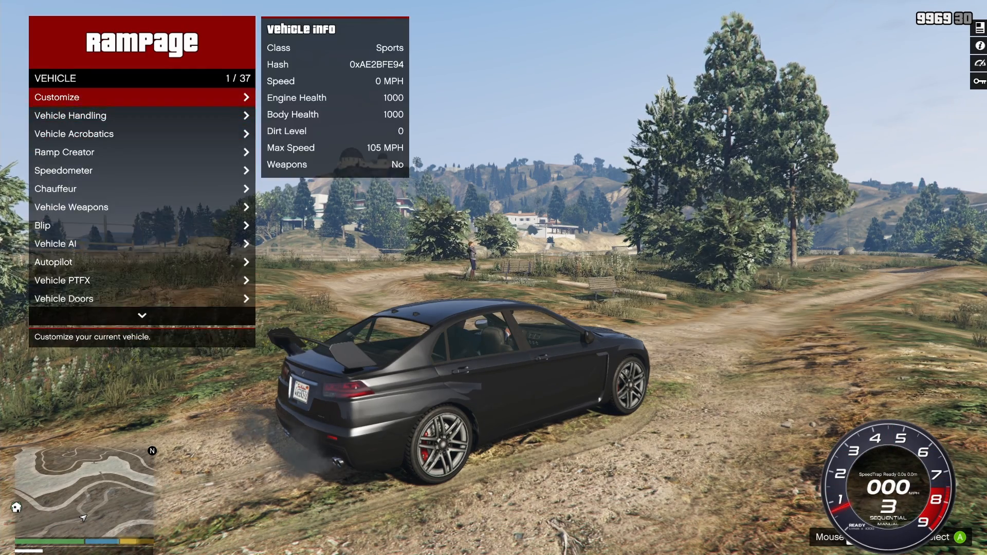
{"action": "key", "text": "BackSpace"}
{"action": "key", "text": "BackSpace"}
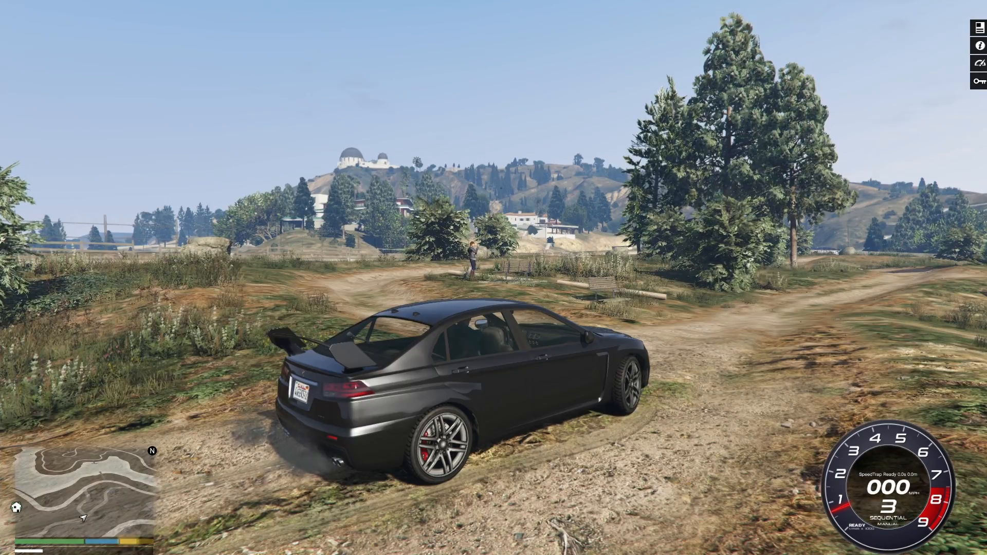
Step: Drive the repaired Kuruma along the dirt track and out onto the paved road, stopping at the oncoming car
{"action": "key", "text": "w"}
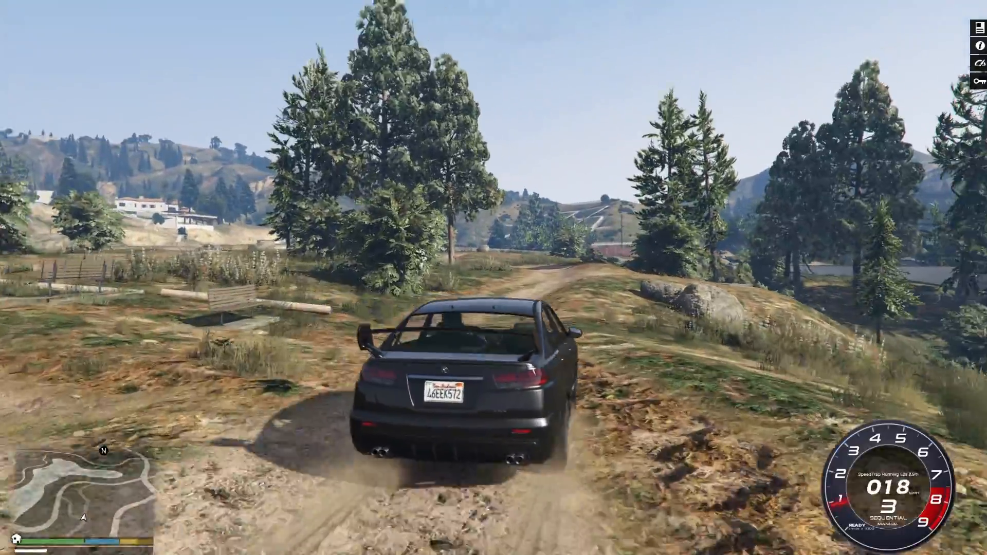
{"action": "key", "text": "w"}
{"action": "key", "text": "a"}
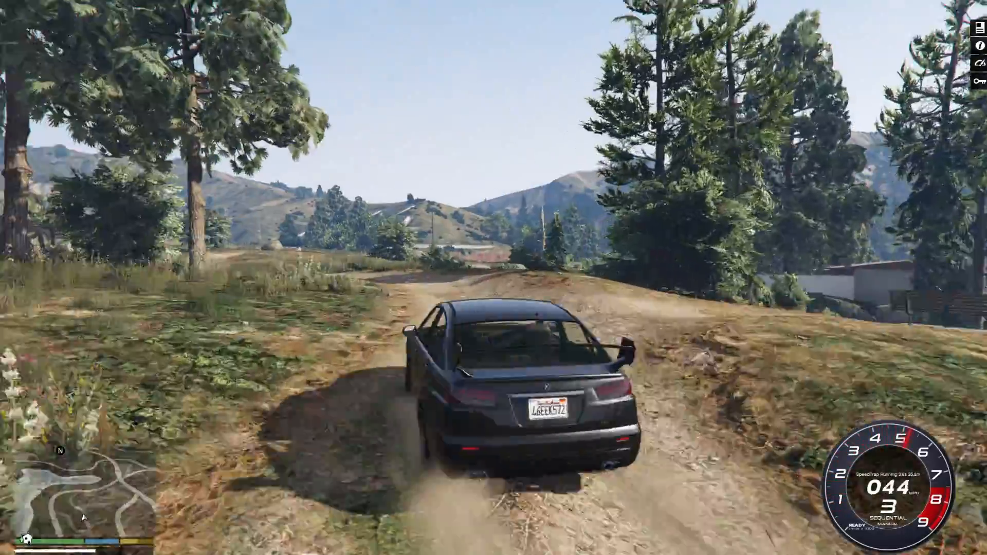
{"action": "key", "text": "a"}
{"action": "key", "text": "w"}
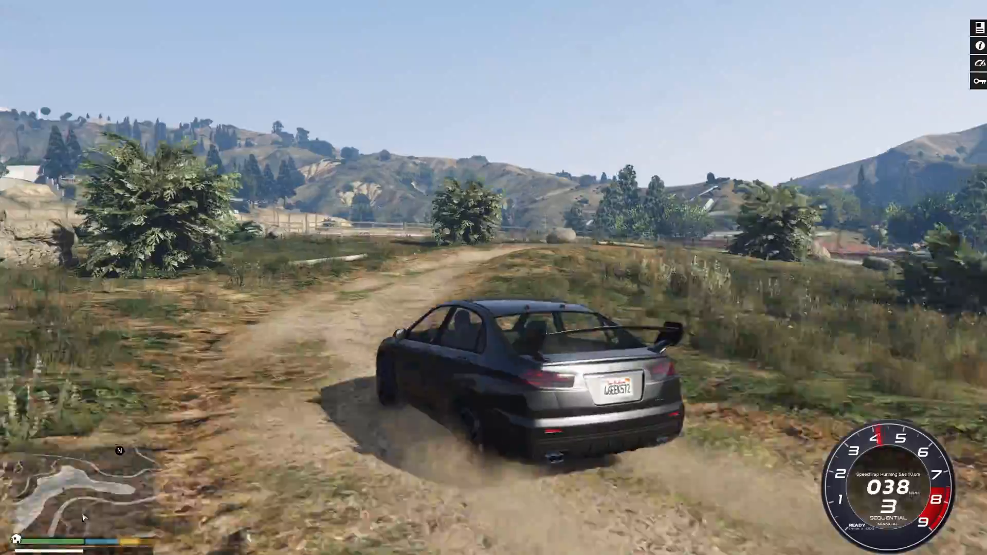
{"action": "key", "text": "a"}
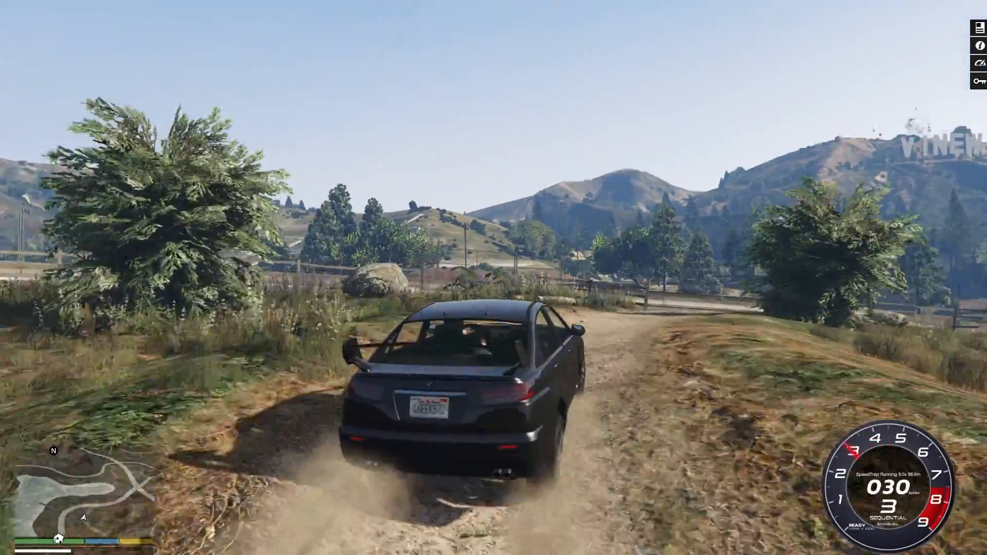
{"action": "key", "text": "a"}
{"action": "key", "text": "w"}
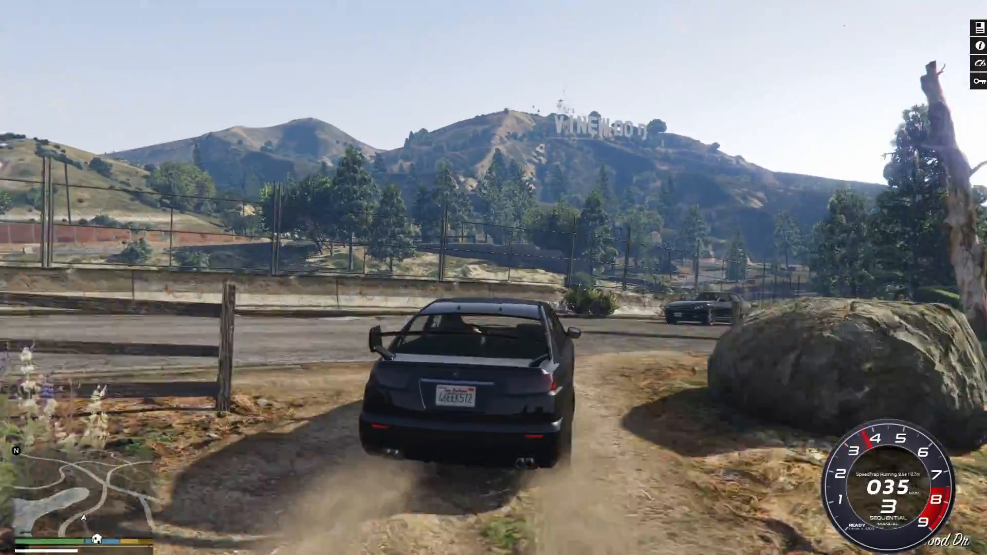
{"action": "key", "text": "d"}
{"action": "key", "text": "s"}
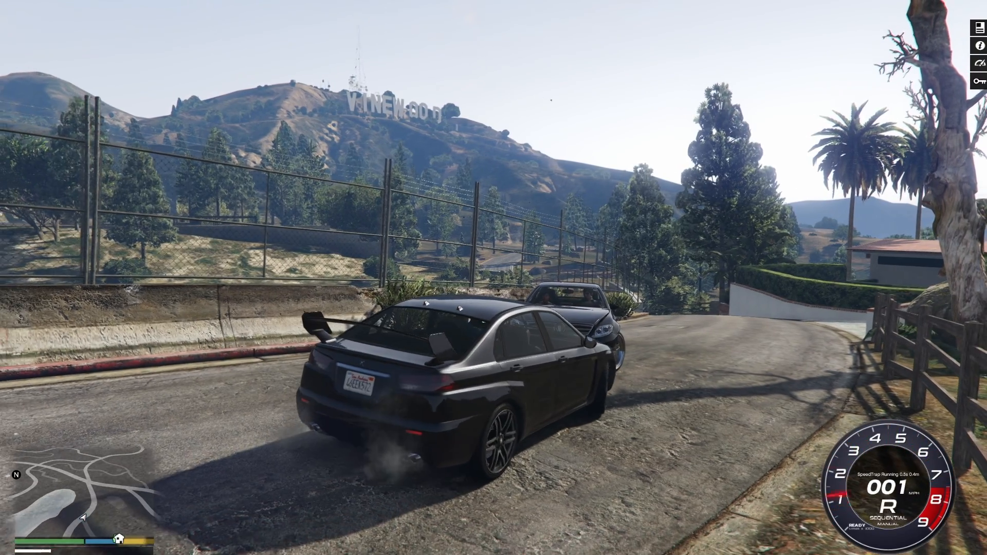
Step: Steer the Kuruma around the oncoming car and accelerate down the paved hill road to the junction, shifting up to third gear
{"action": "key", "text": "w"}
{"action": "key", "text": "d"}
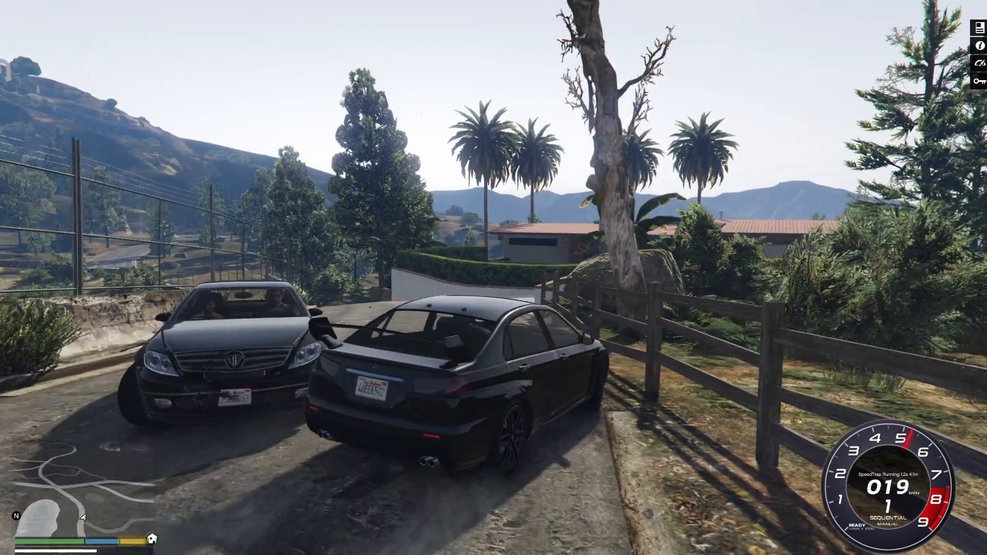
{"action": "key", "text": "w"}
{"action": "key", "text": "a"}
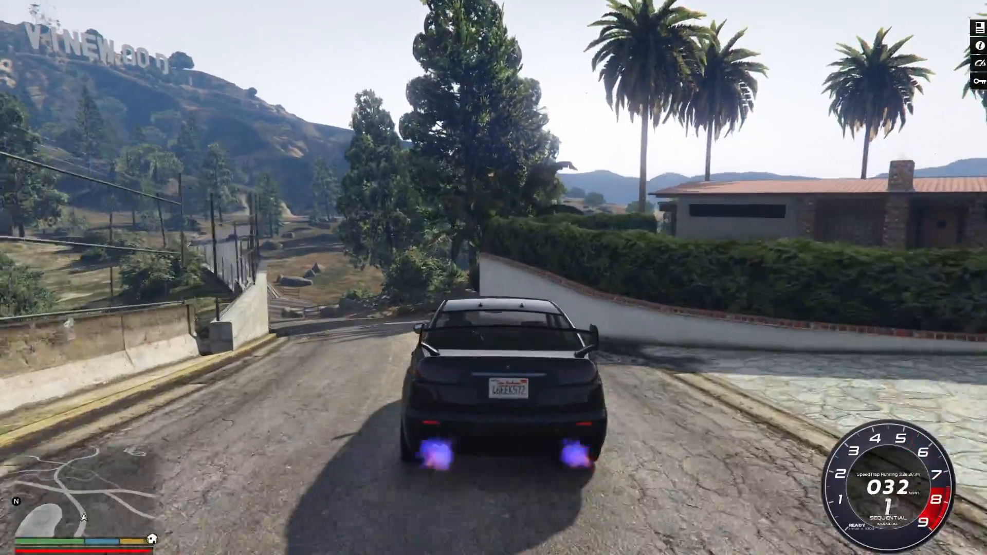
{"action": "key", "text": "shift"}
{"action": "key", "text": "w"}
{"action": "key", "text": "a"}
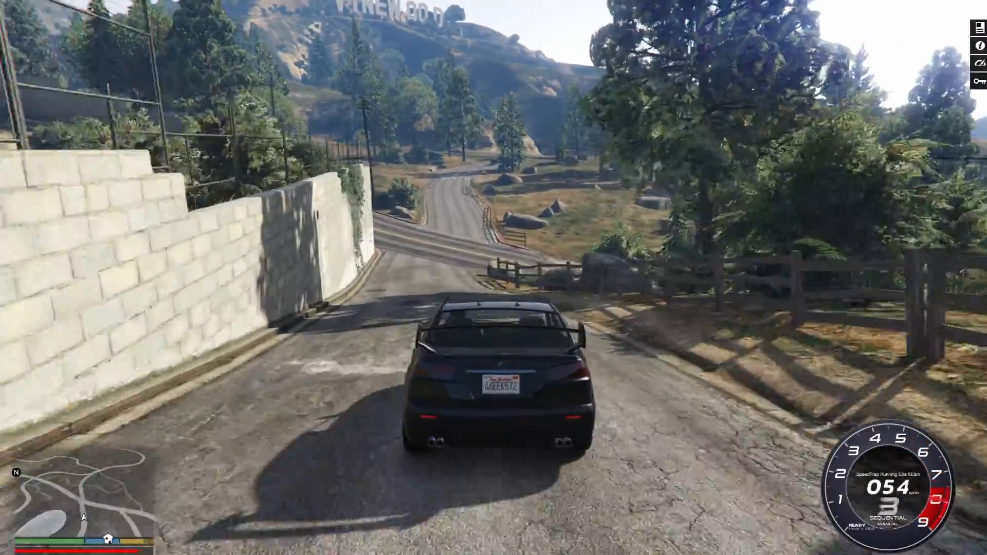
{"action": "key", "text": "shift"}
{"action": "key", "text": "w"}
{"action": "key", "text": "a"}
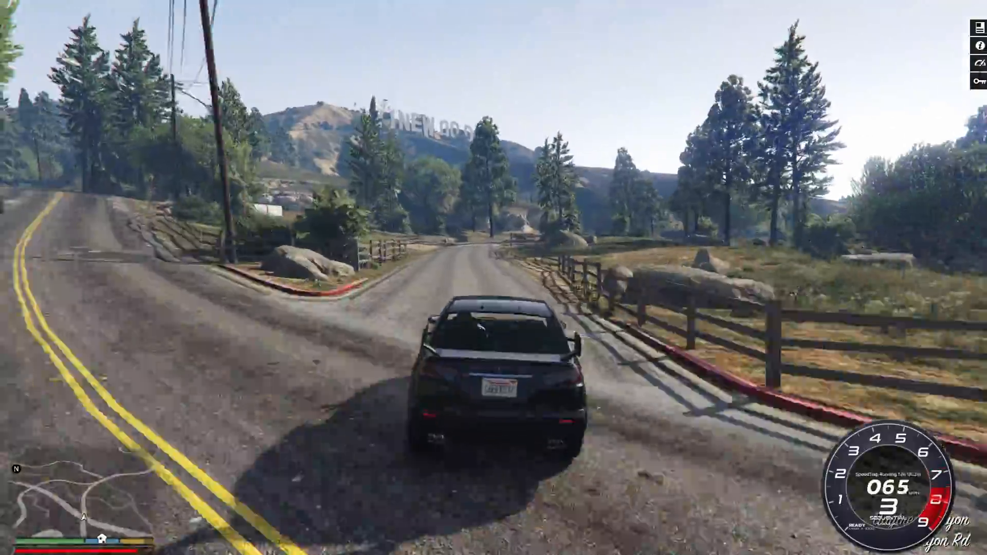
Step: Drive on through the canyon road onto the hillside main road, shifting up to fifth gear
{"action": "key", "text": "d"}
{"action": "key", "text": "shift"}
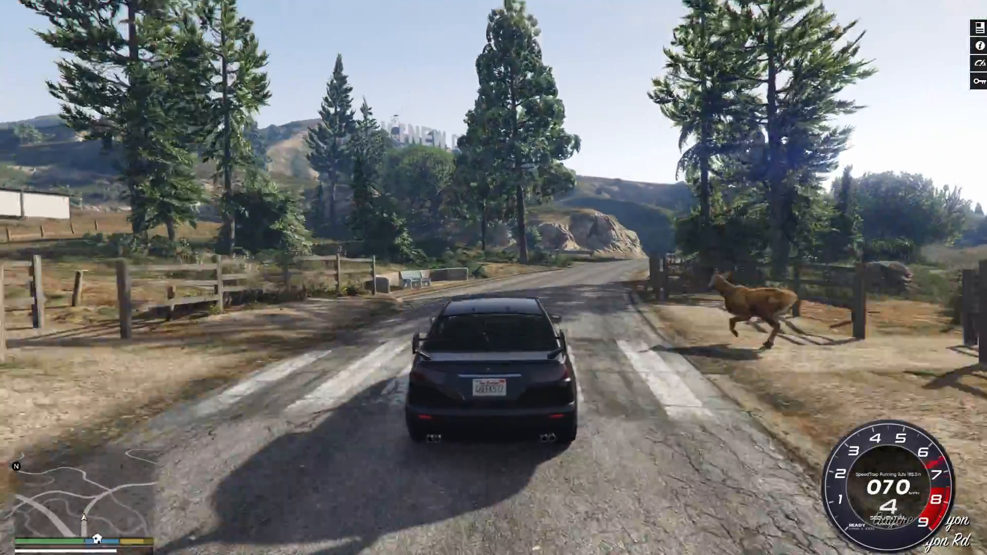
{"action": "key", "text": "d"}
{"action": "key", "text": "d"}
{"action": "key", "text": "w"}
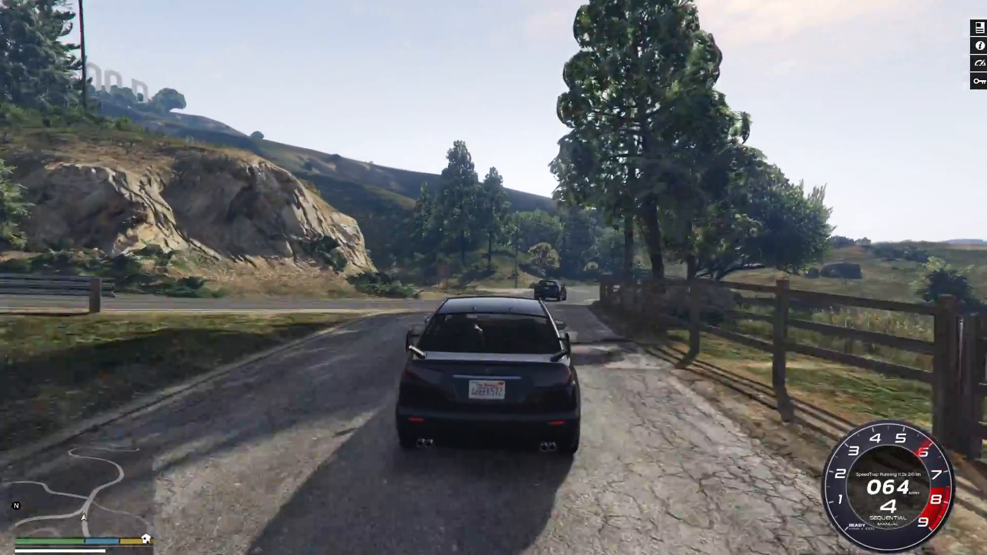
{"action": "key", "text": "w"}
{"action": "key", "text": "a"}
{"action": "key", "text": "d"}
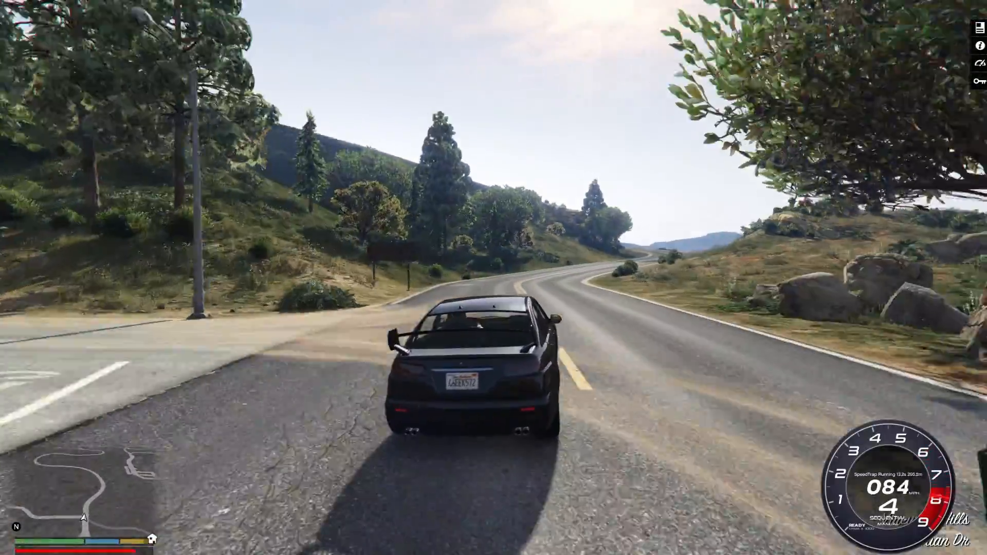
{"action": "key", "text": "shift"}
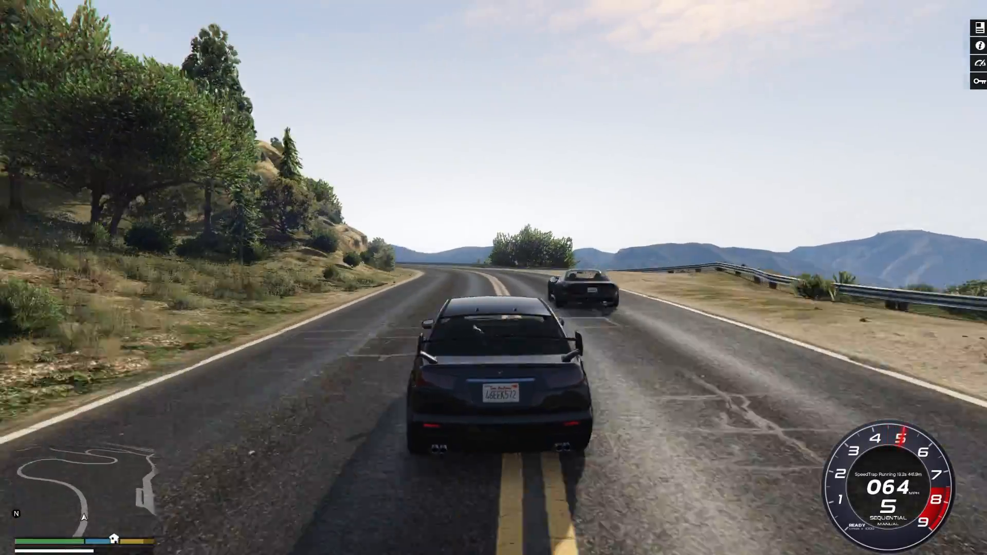
Step: Drive the Kuruma along the hillside road past the oncoming car, downshift to fourth gear and accelerate uphill
{"action": "key", "text": "w"}
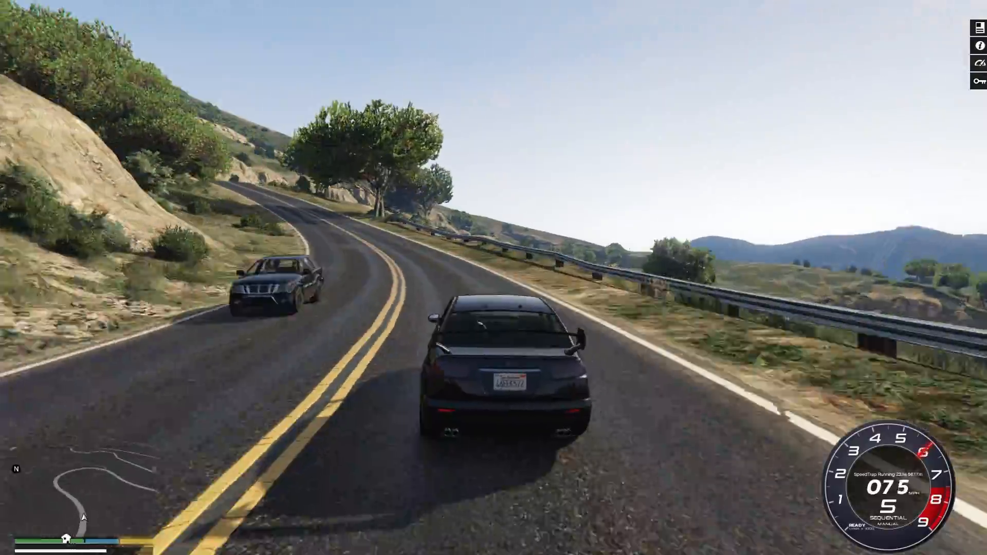
{"action": "key", "text": "s"}
{"action": "key", "text": "ctrl"}
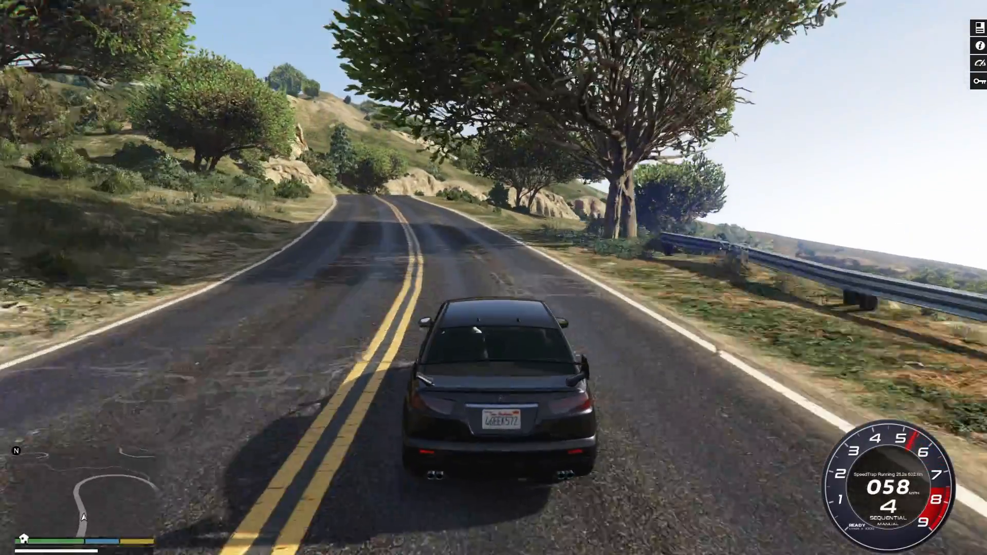
{"action": "key", "text": "w"}
{"action": "key", "text": "w"}
{"action": "key", "text": "a"}
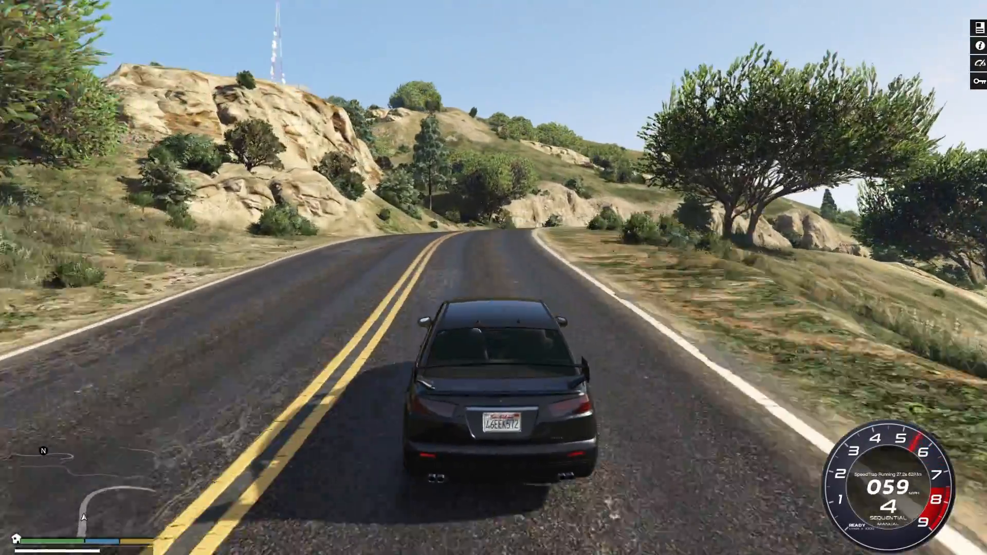
Step: Brake with a handbrake slide into the right-hand bend and stop the Kuruma on the road shoulder
{"action": "key", "text": "s"}
{"action": "key", "text": "d"}
{"action": "key", "text": "space"}
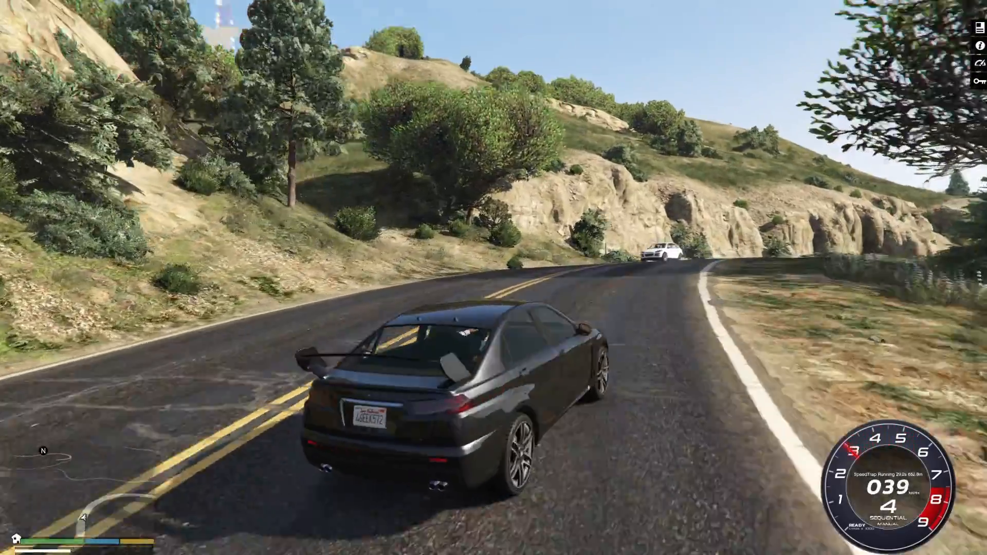
{"action": "key", "text": "s"}
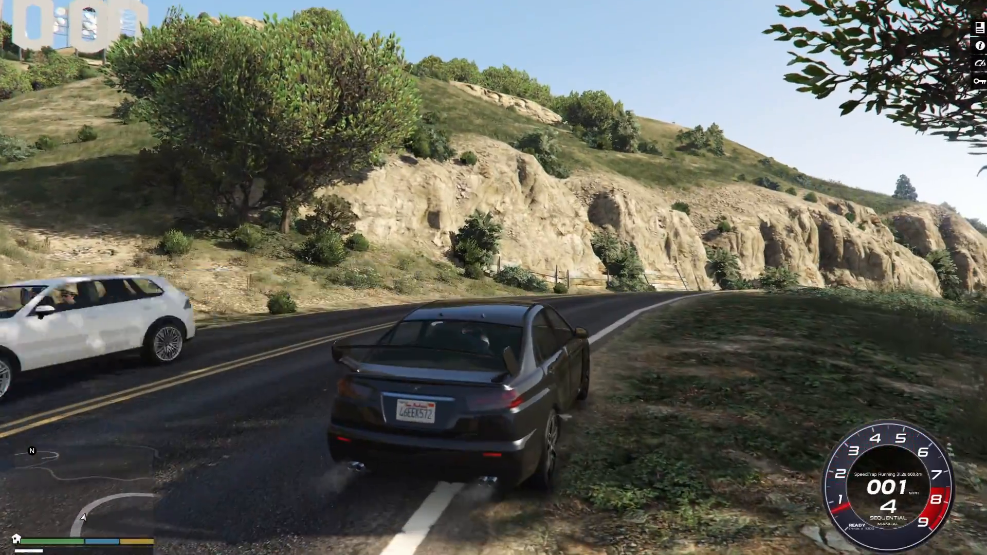
Step: Get out of the Kuruma, equip the grenade launcher and fire at the parked car while backing away
{"action": "key", "text": "f"}
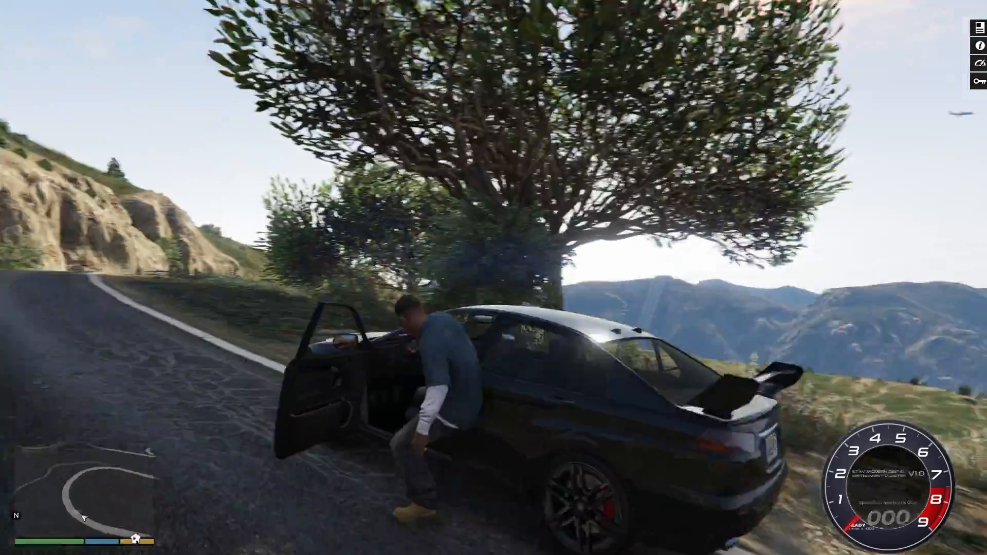
{"action": "key", "text": "Tab"}
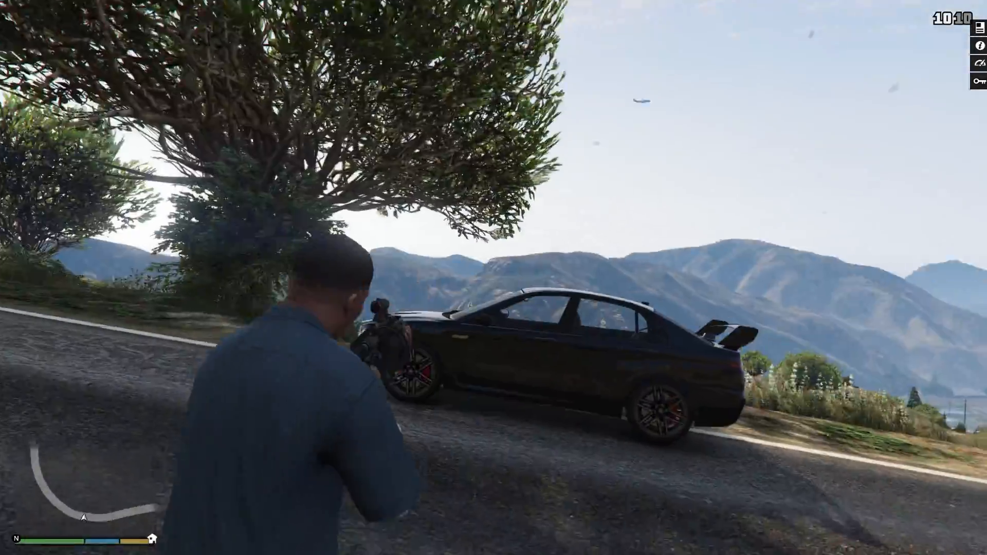
{"action": "left_click", "coordinate": [493, 278]}
{"action": "key", "text": "s"}
{"action": "left_click", "coordinate": [494, 277]}
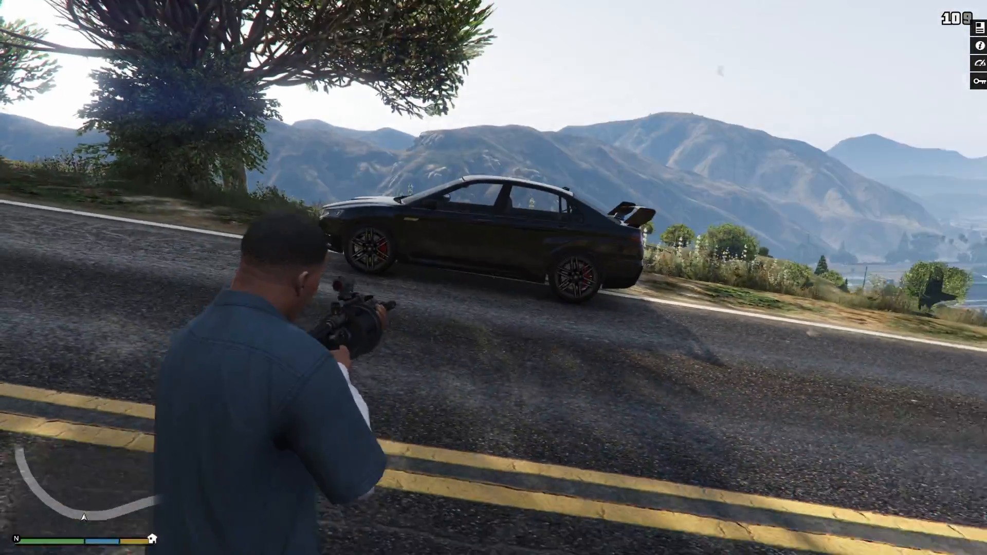